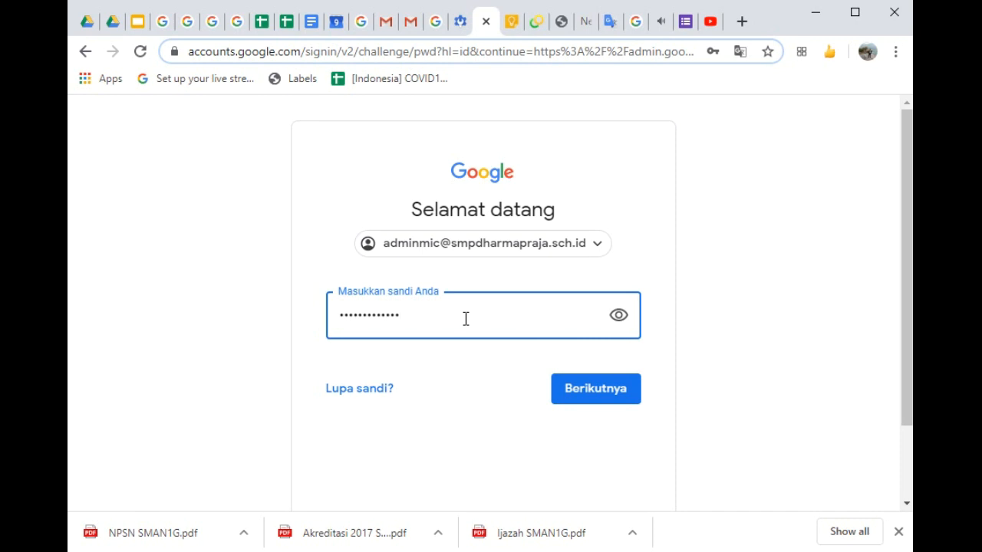
# Step: Replace the old password with the admin account password and sign in to Konsol Admin
pyautogui.hotkey('ctrl', 'a')
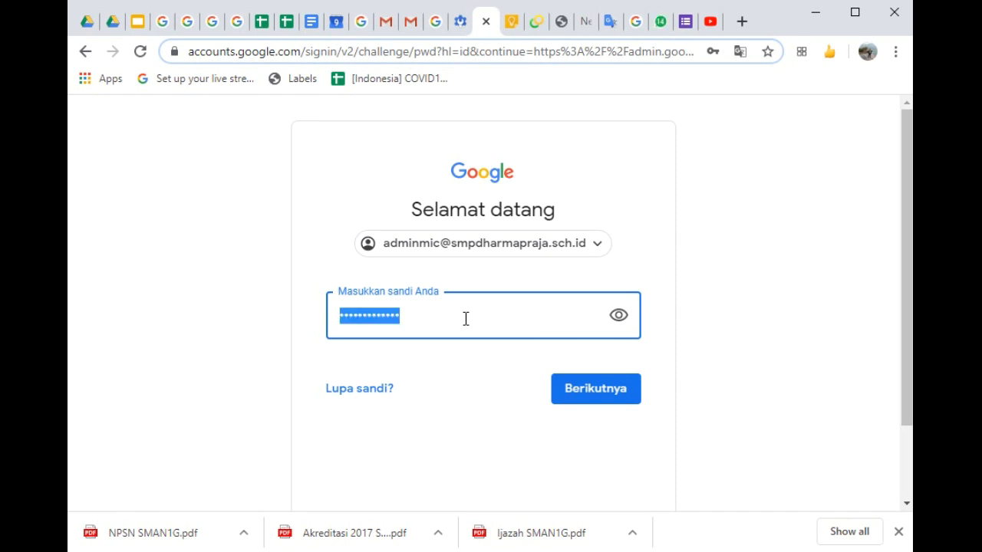
pyautogui.write('••')
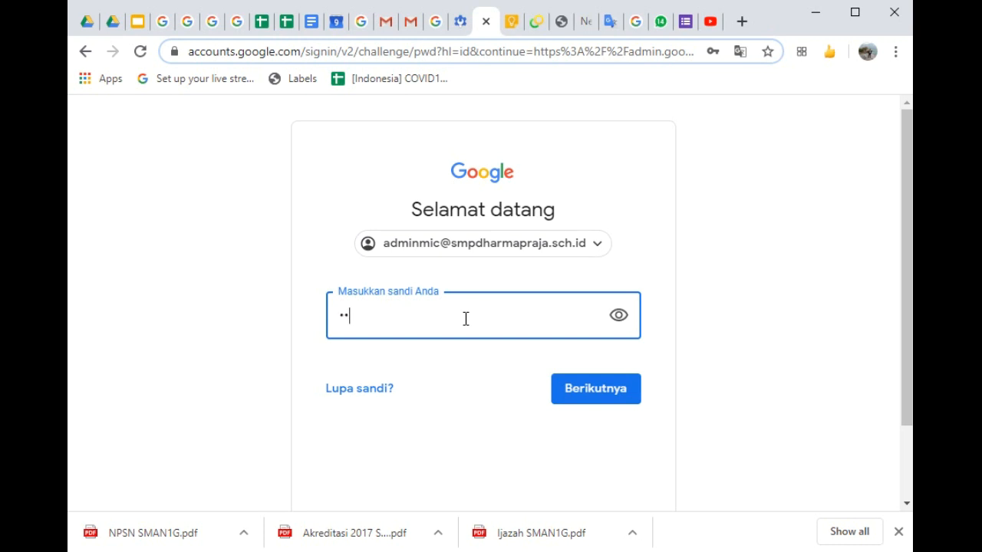
pyautogui.write('••••••••••••')
pyautogui.click(563, 392)
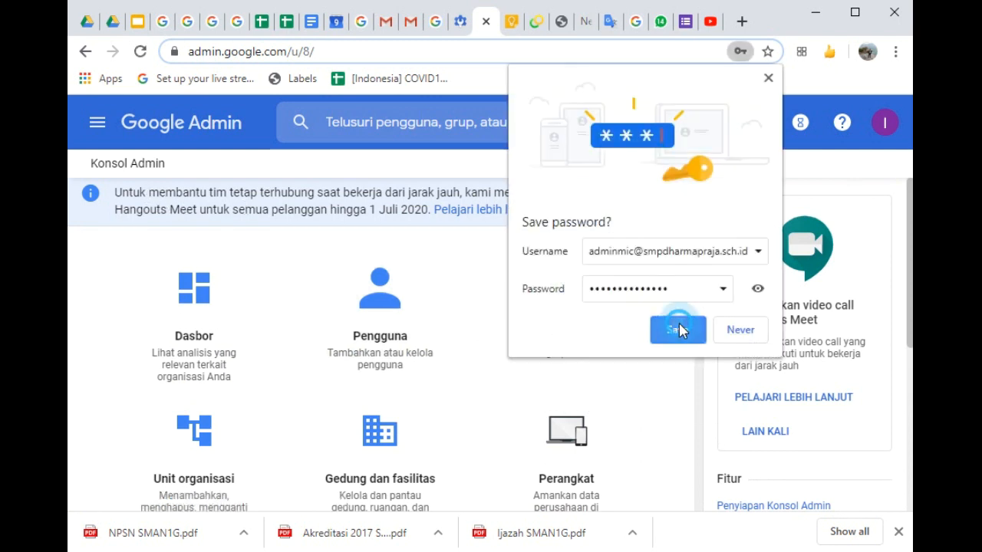
# Step: Save the admin password in the browser and collapse, then restore, the Hangouts Meet side panel
pyautogui.click(678, 329)
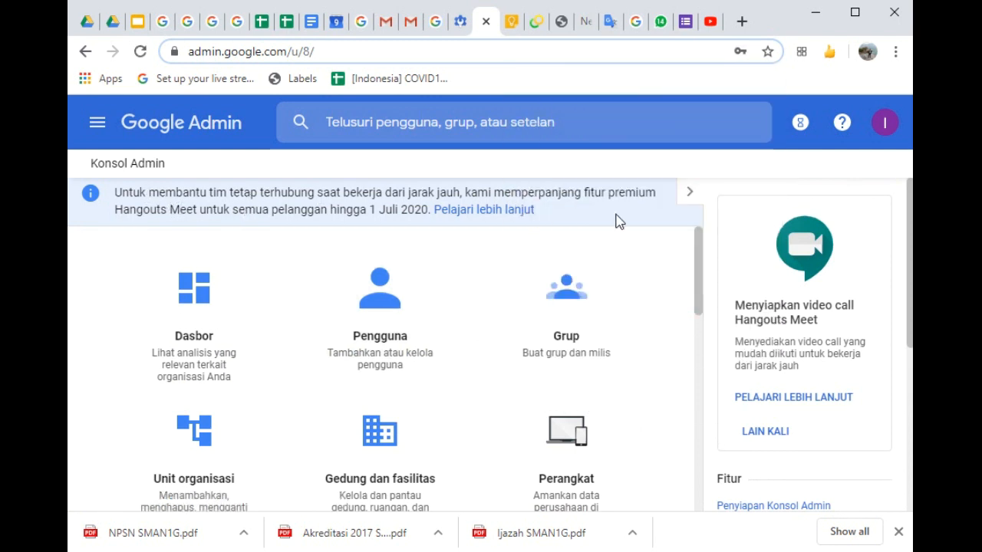
pyautogui.click(693, 195)
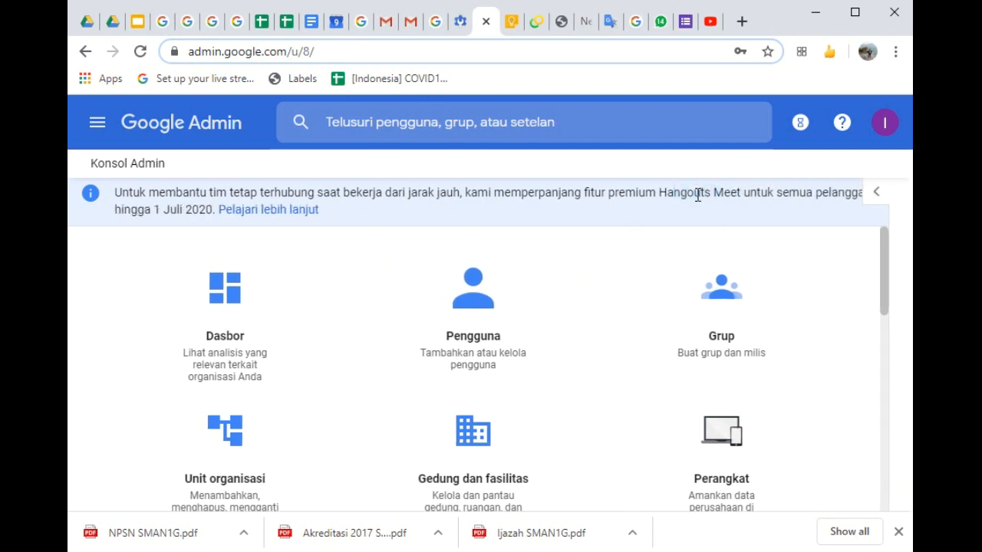
pyautogui.click(878, 192)
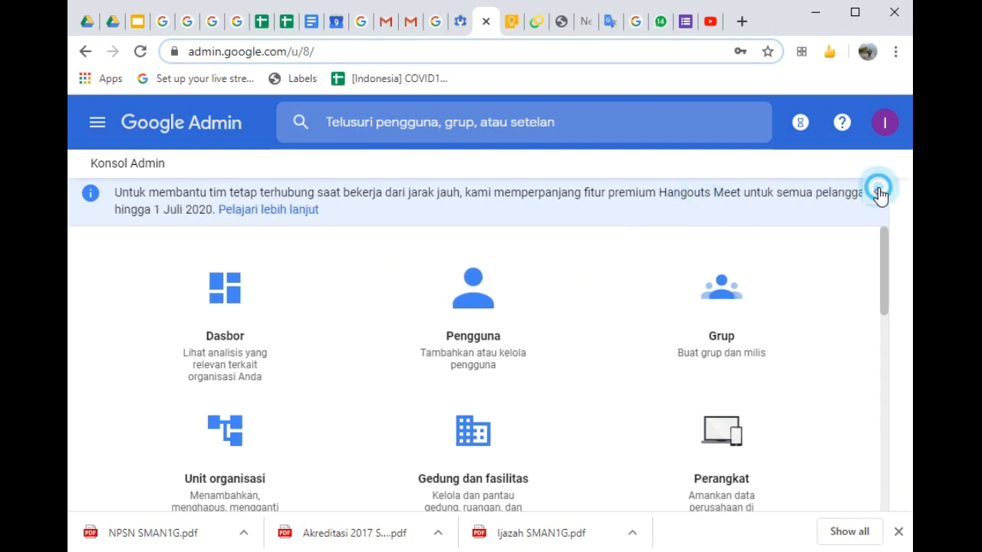
pyautogui.click(692, 278)
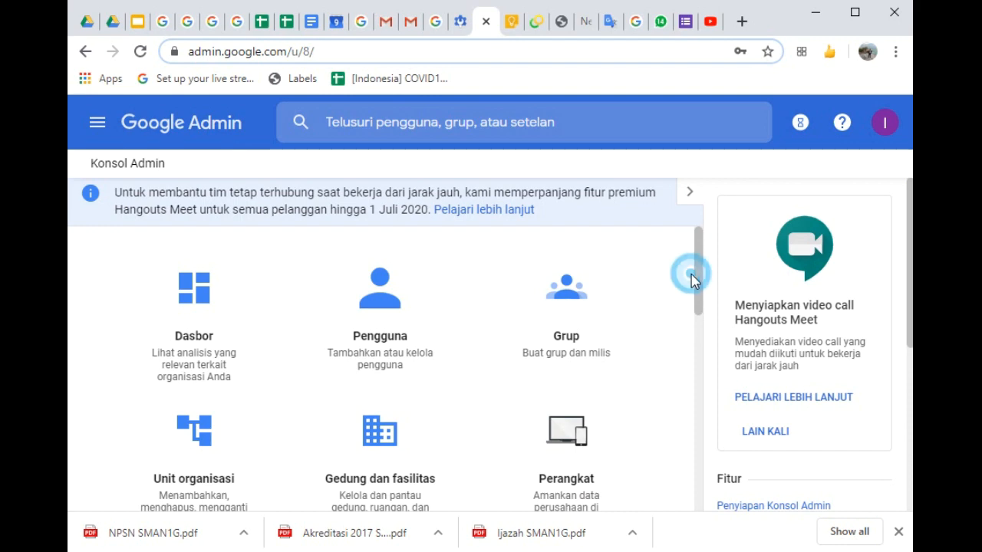
pyautogui.moveTo(696, 276); pyautogui.dragTo(699, 436)
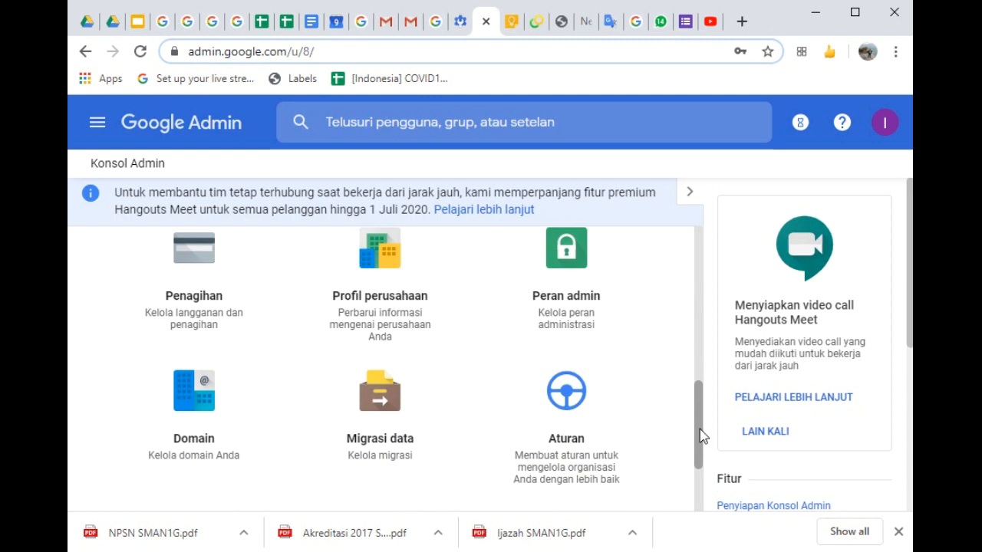
pyautogui.moveTo(706, 434); pyautogui.dragTo(701, 451)
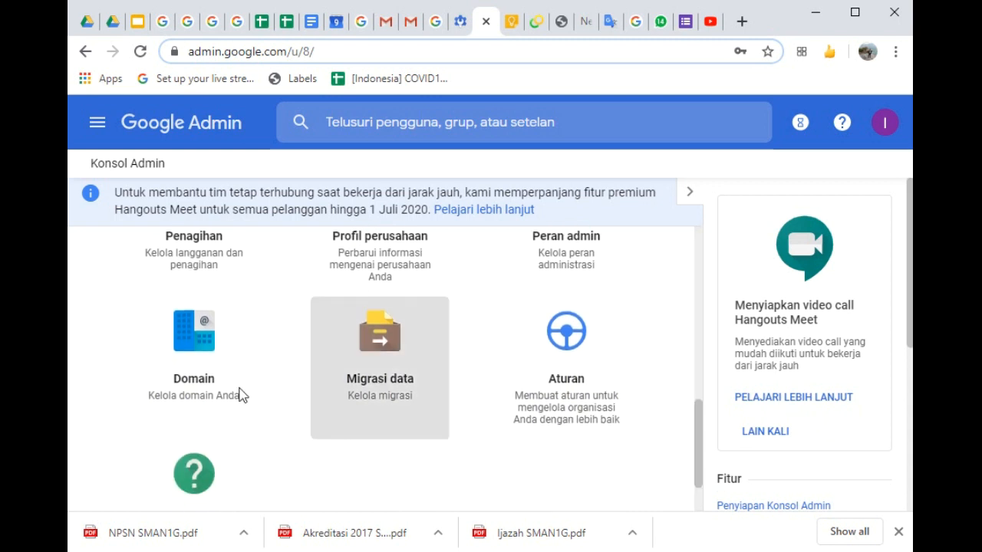
# Step: Review the managed domains under Domain > Kelola domain, then go back to the Admin console home
pyautogui.click(196, 382)
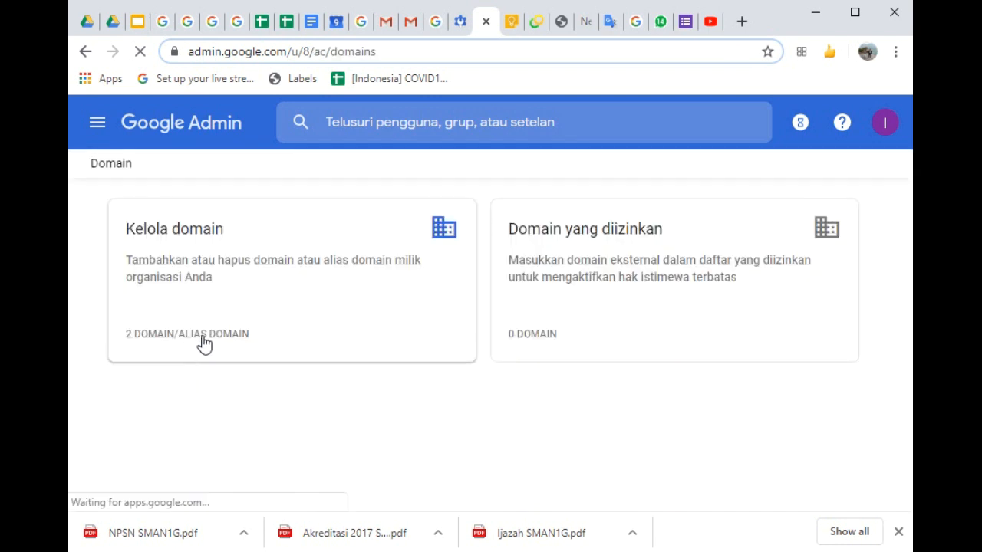
pyautogui.click(204, 343)
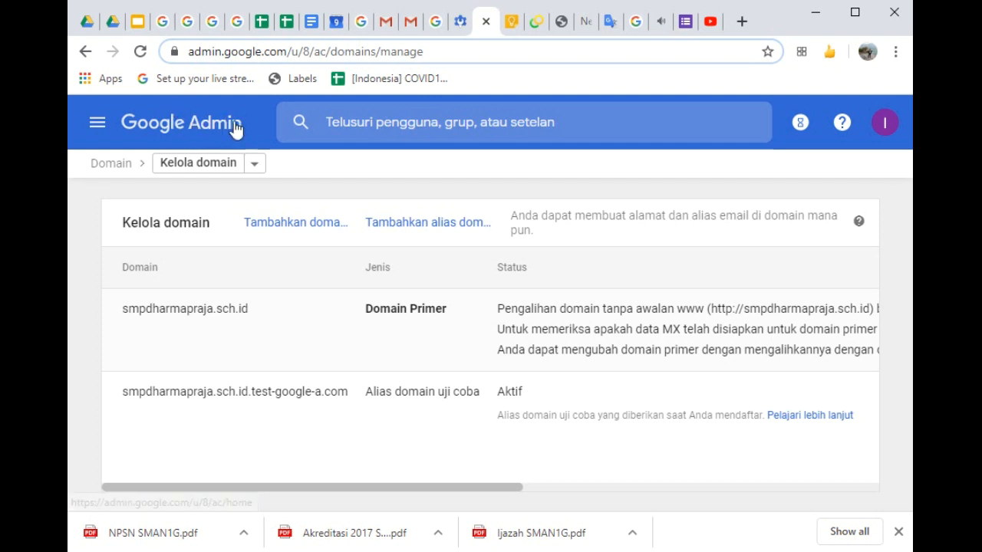
pyautogui.click(184, 138)
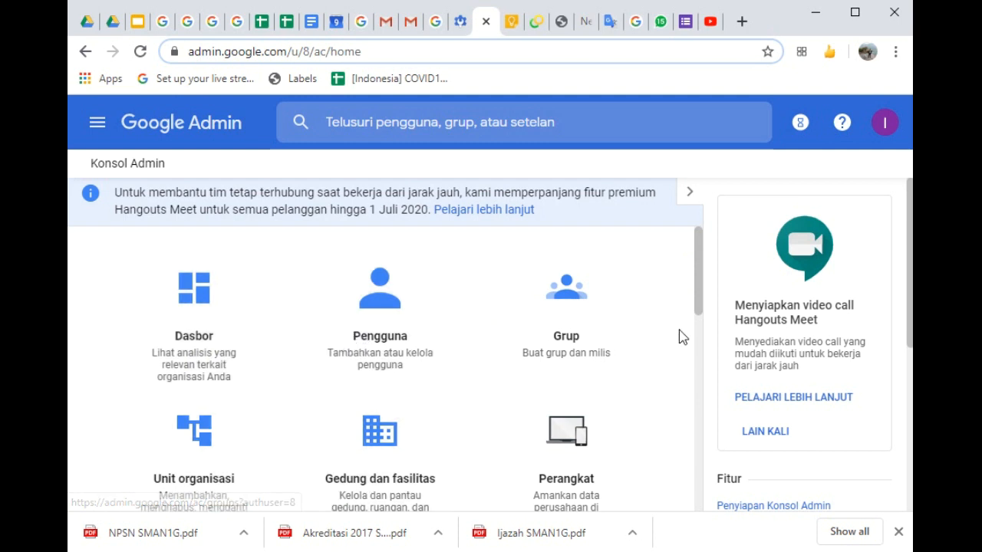
pyautogui.moveTo(699, 299); pyautogui.dragTo(703, 383)
# Step: Open Penagihan and view the suspended subscription's Tindakan options without choosing any
pyautogui.click(204, 446)
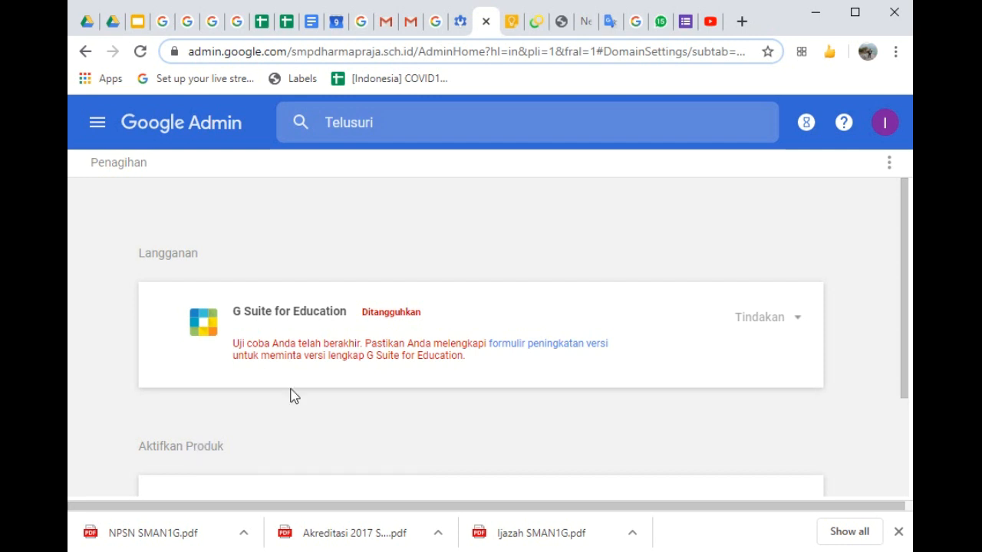
pyautogui.click(797, 329)
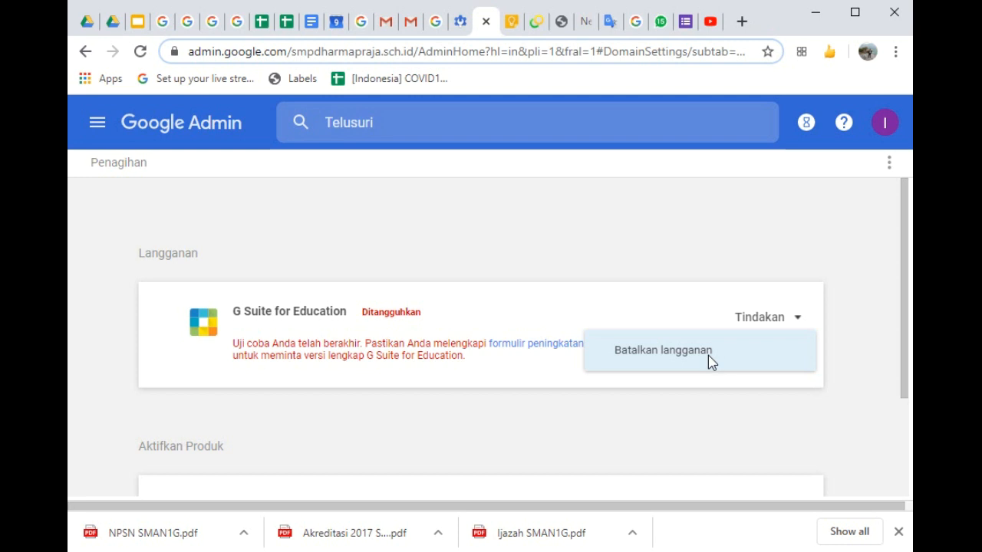
pyautogui.click(564, 367)
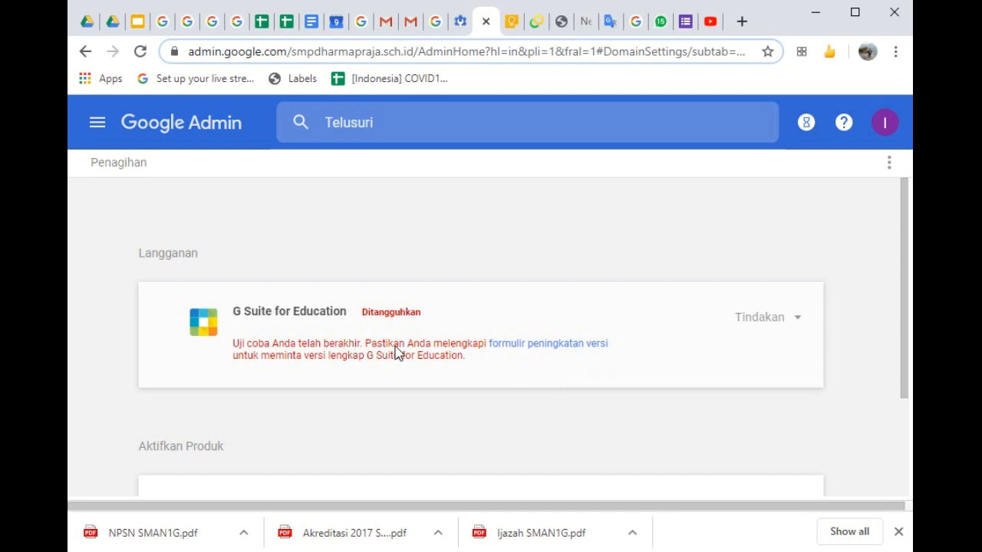
# Step: Open the upgrade request help article, browse the Admin console sign-in article, and come back
pyautogui.click(547, 349)
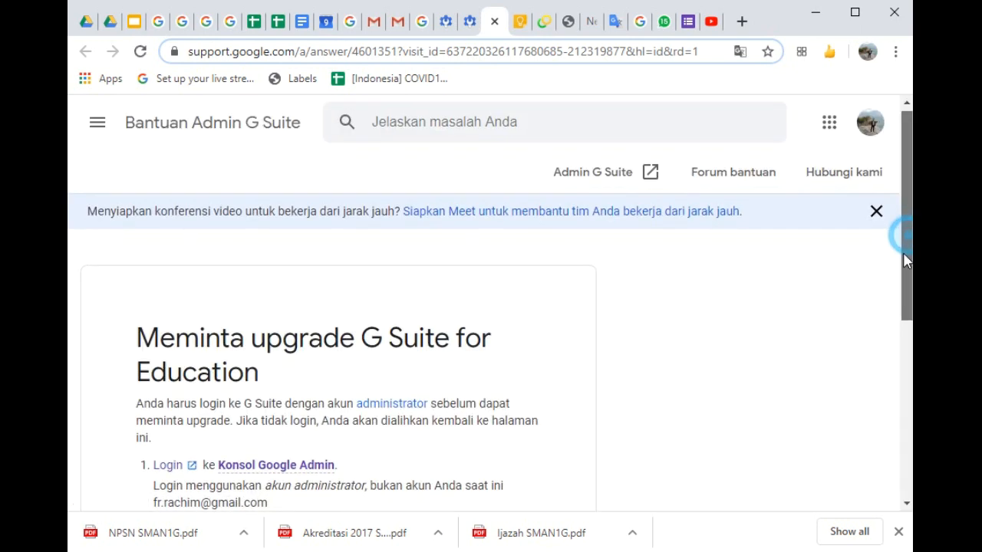
pyautogui.scroll(-3, 903, 252)
pyautogui.click(295, 270)
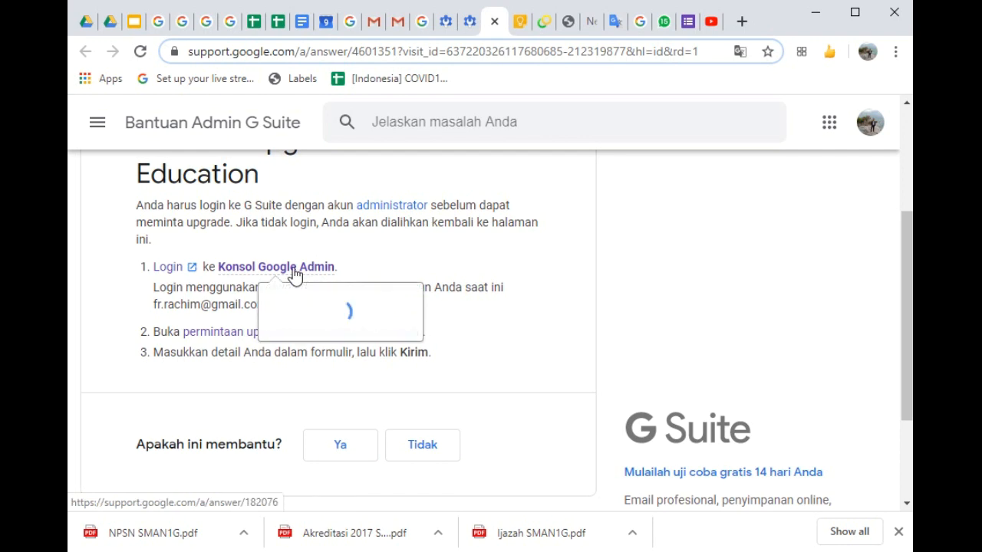
pyautogui.click(295, 270)
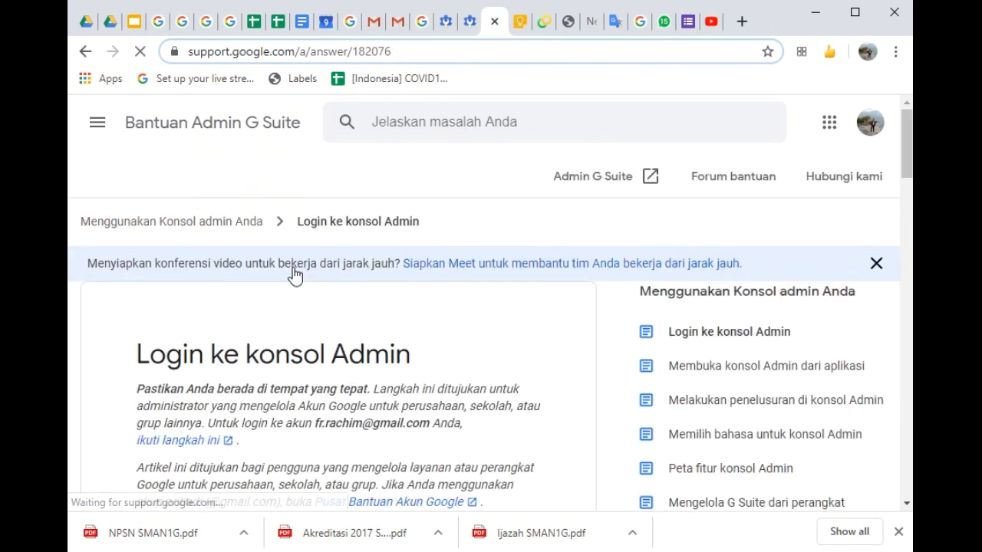
pyautogui.moveTo(906, 163); pyautogui.dragTo(913, 373)
pyautogui.scroll(-5, 376, 287)
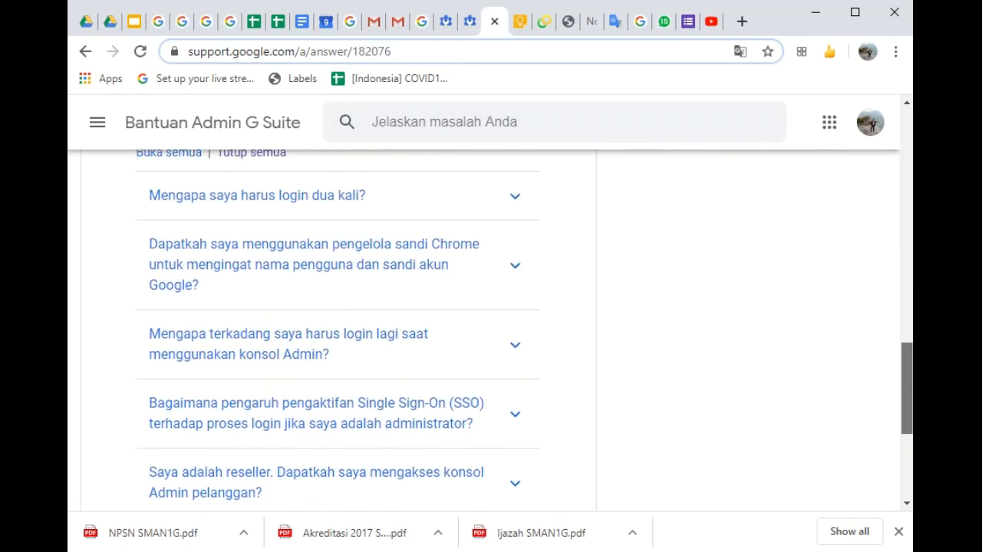
pyautogui.scroll(15, 375, 287)
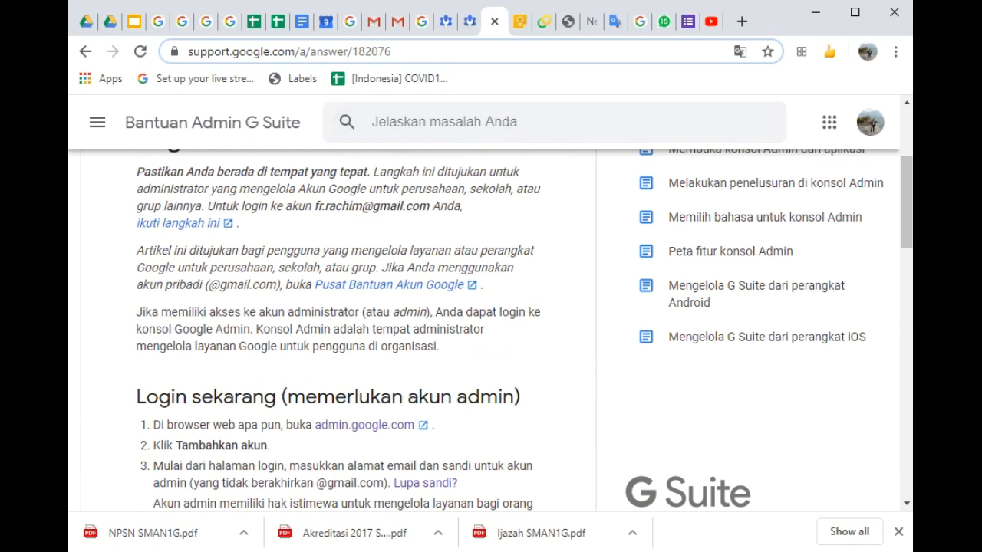
pyautogui.click(85, 52)
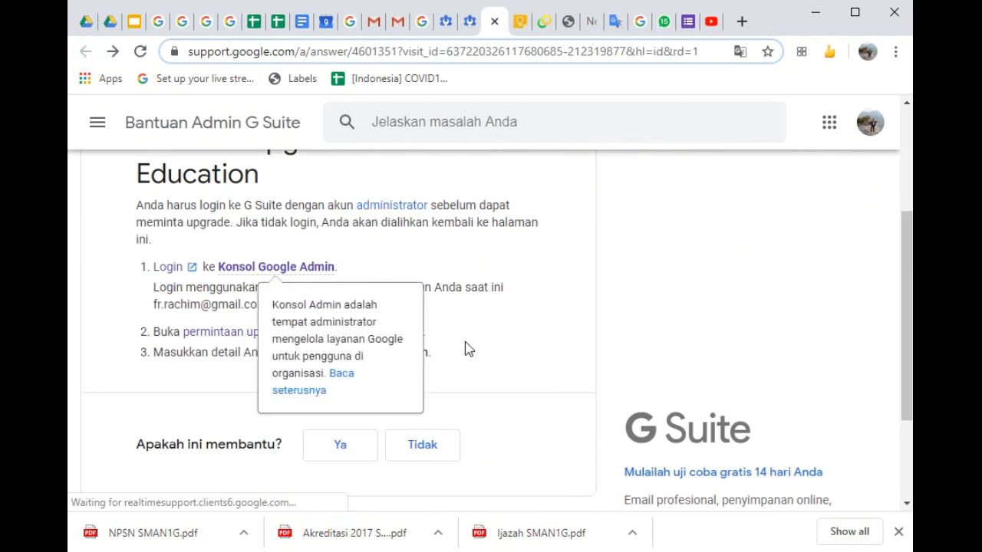
# Step: Follow the G Suite for Education upgrade request link and switch to the school admin account
pyautogui.click(353, 333)
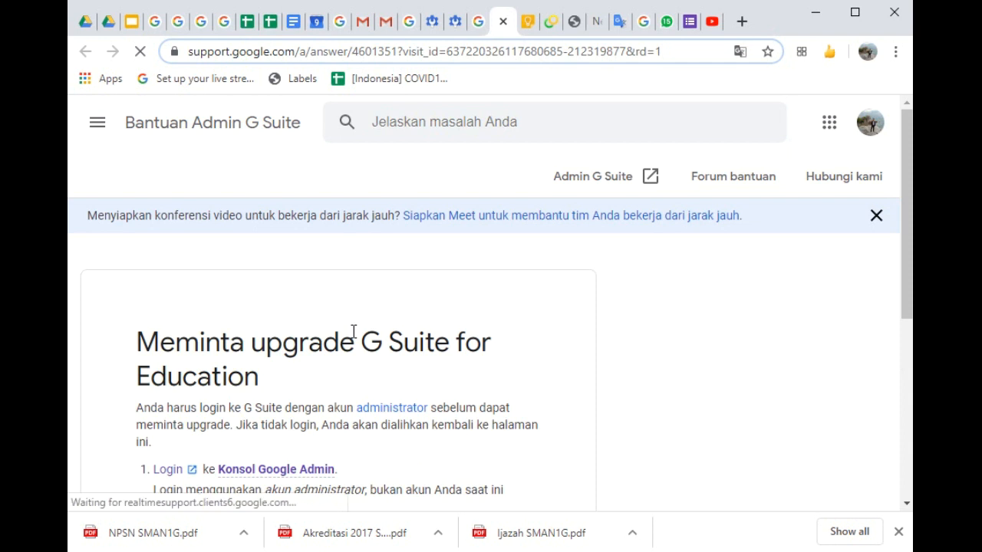
pyautogui.click(878, 124)
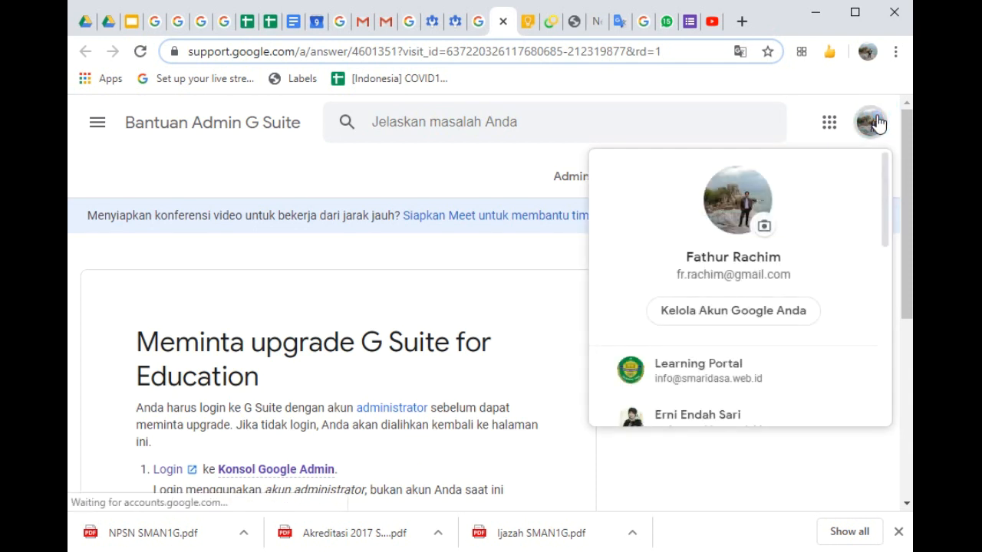
pyautogui.moveTo(885, 201); pyautogui.dragTo(871, 365)
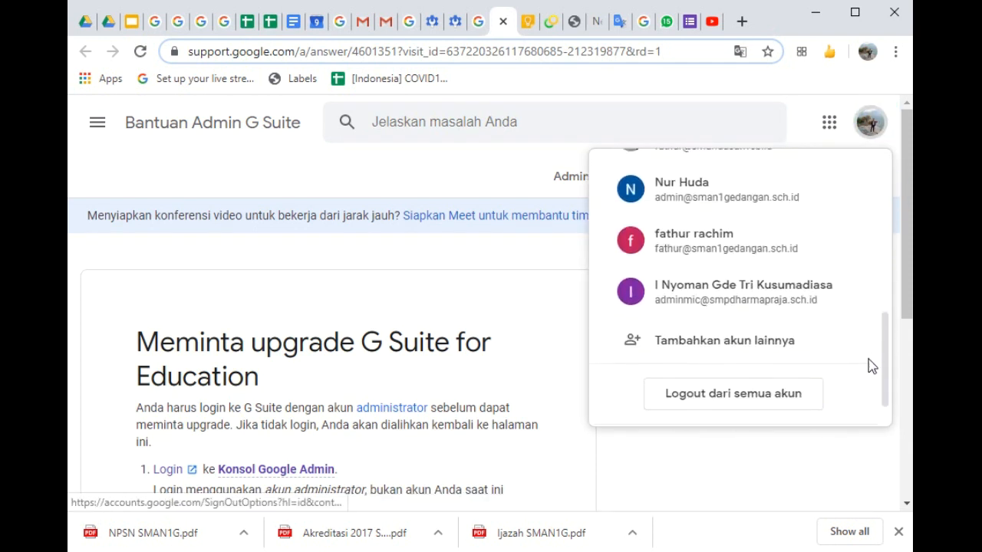
pyautogui.click(731, 267)
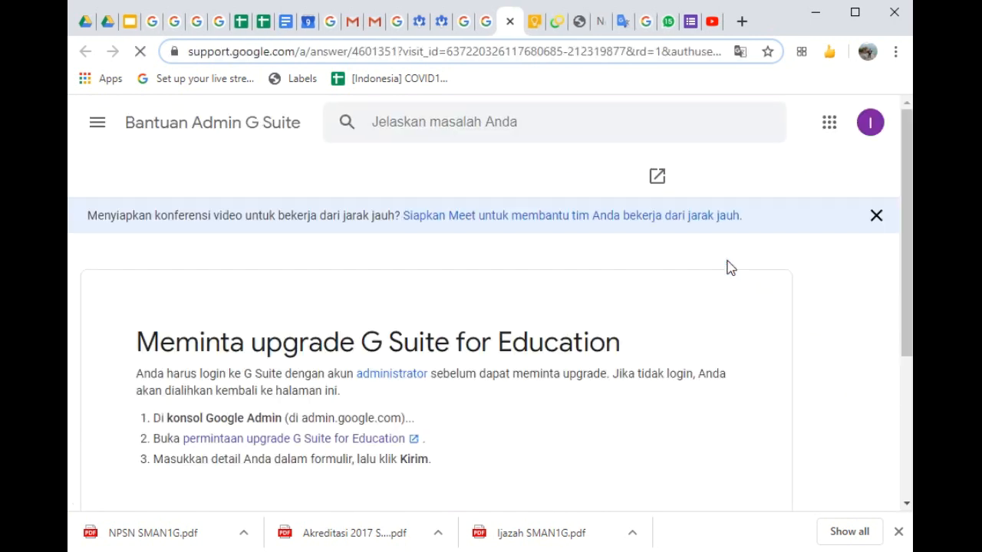
pyautogui.scroll(-3, 819, 228)
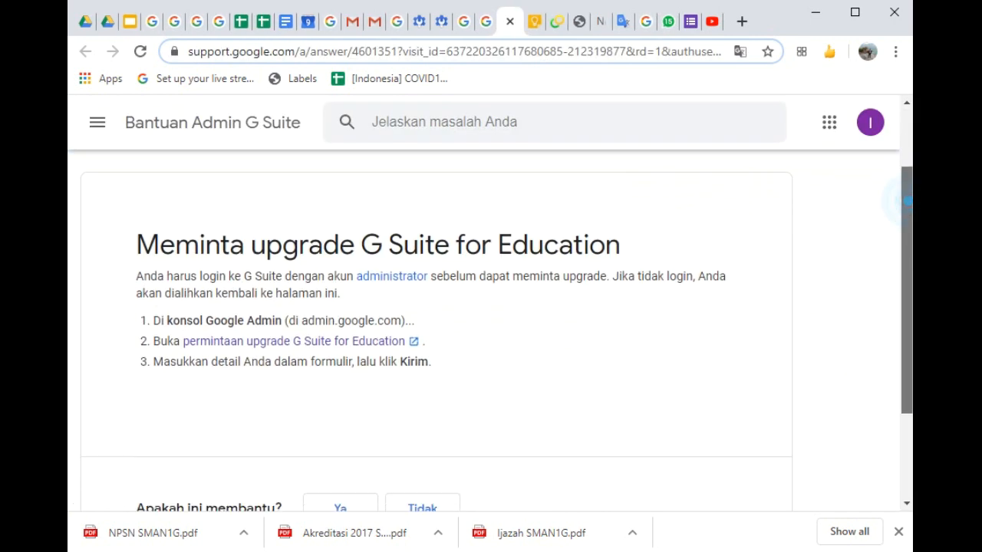
# Step: Open the G Suite for Education upgrade request form in its own browser tab
pyautogui.click(363, 221)
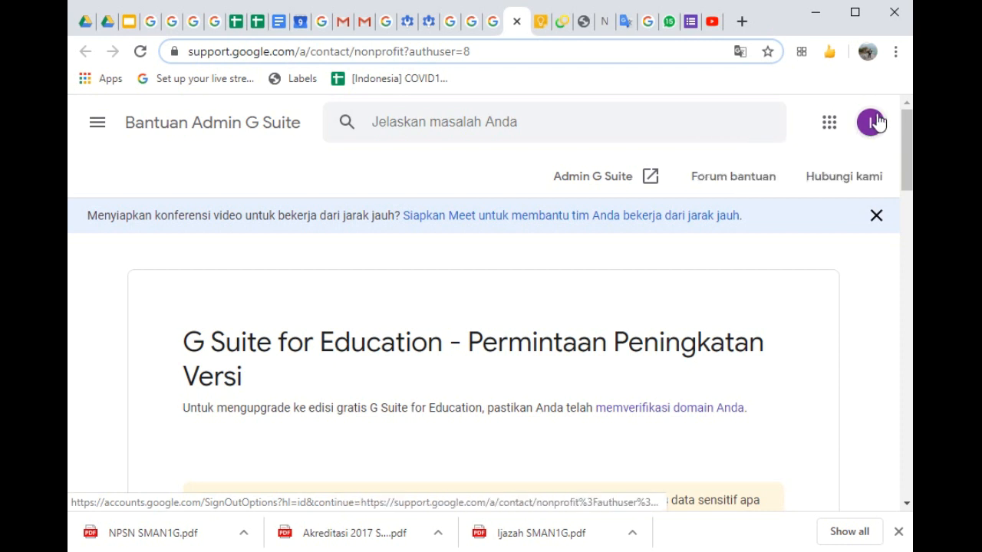
pyautogui.moveTo(908, 136); pyautogui.dragTo(902, 146)
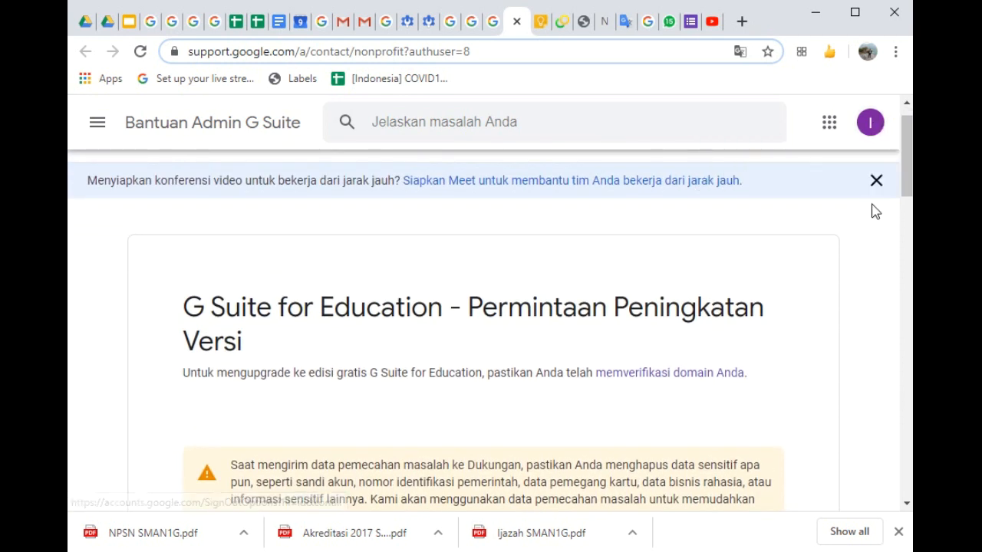
pyautogui.click(495, 23)
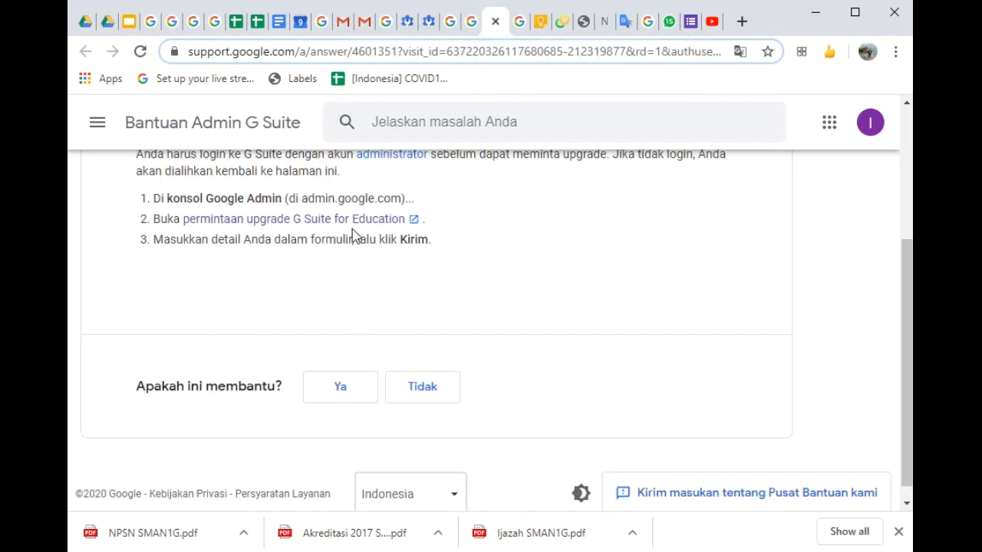
pyautogui.click(280, 229)
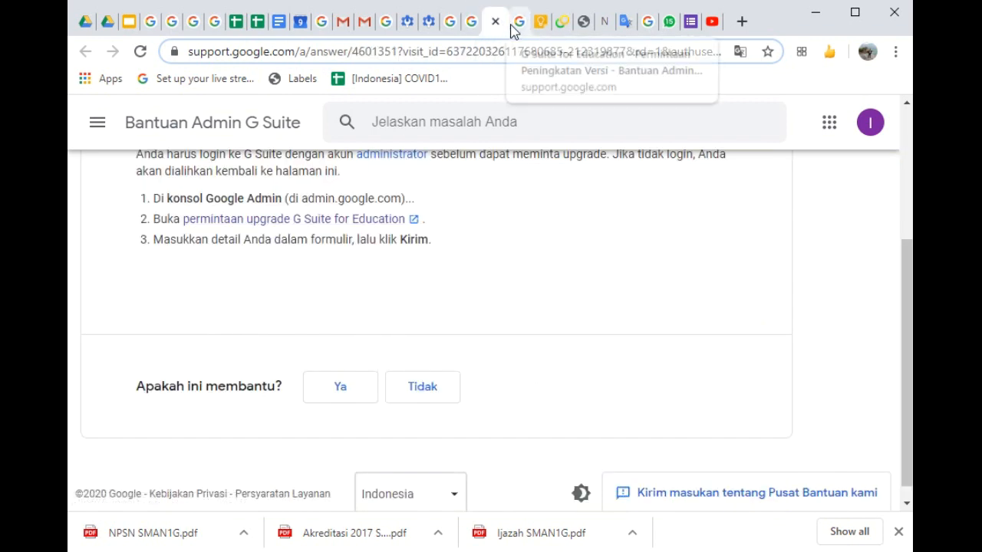
pyautogui.click(518, 28)
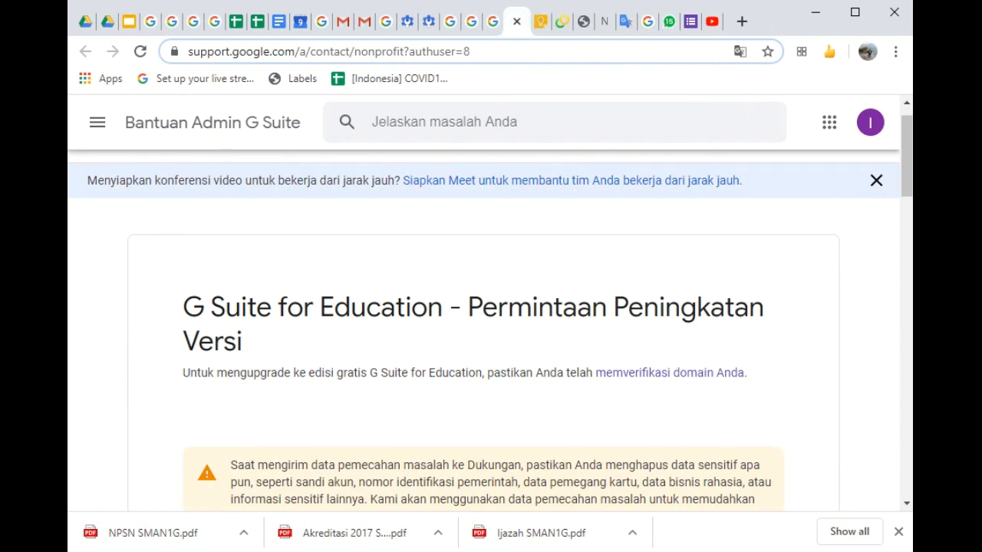
pyautogui.moveTo(905, 157); pyautogui.dragTo(902, 240)
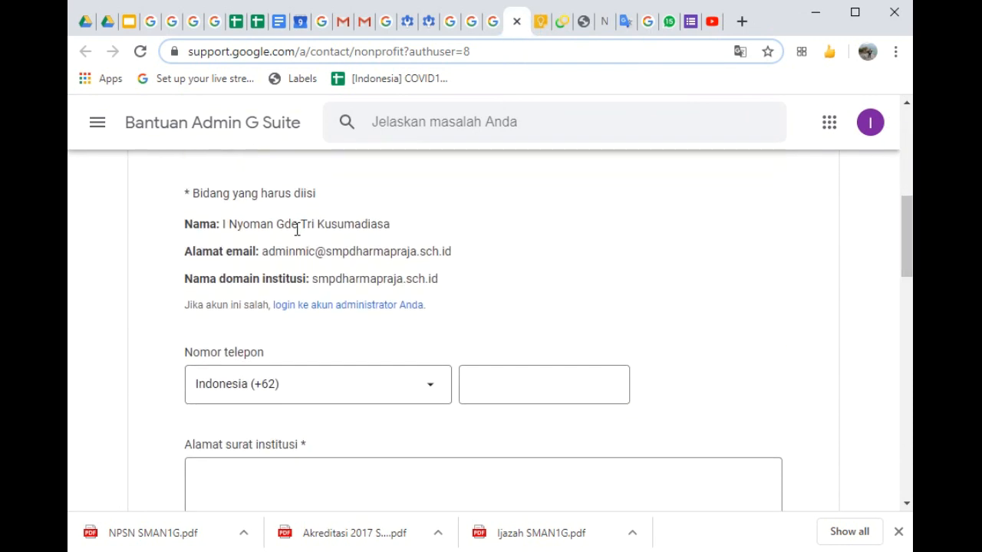
# Step: Enter the institution's phone number in the Nomor telepon field
pyautogui.click(506, 397)
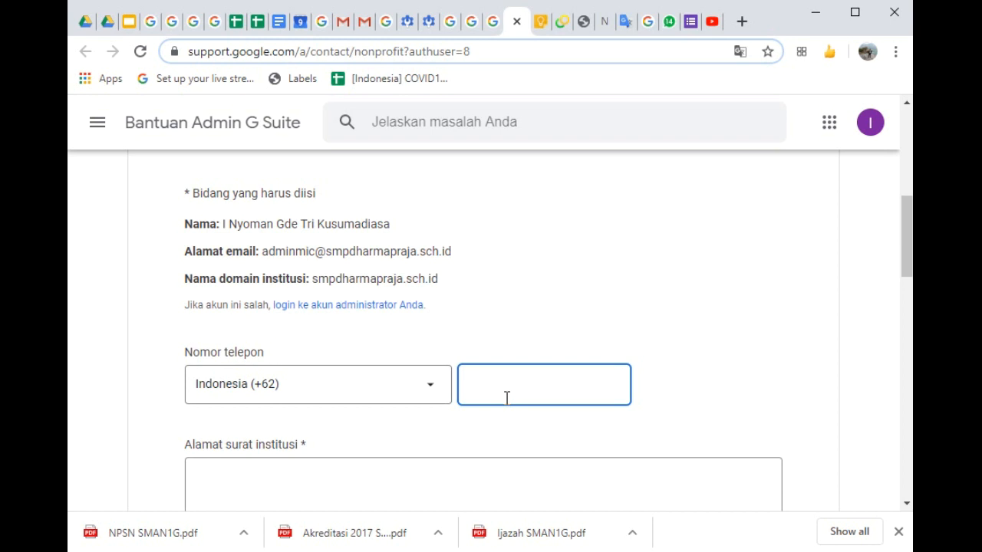
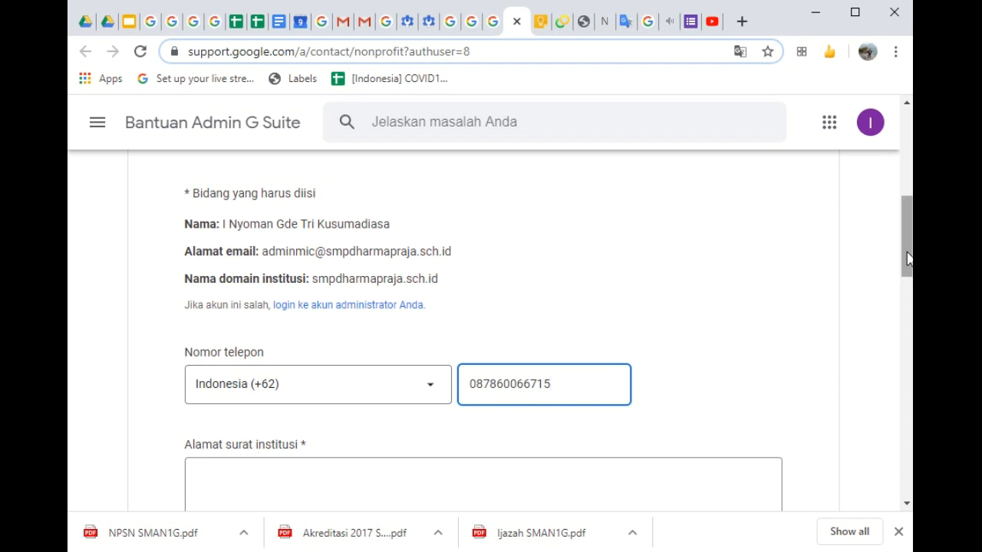
pyautogui.scroll(-1, 908, 259)
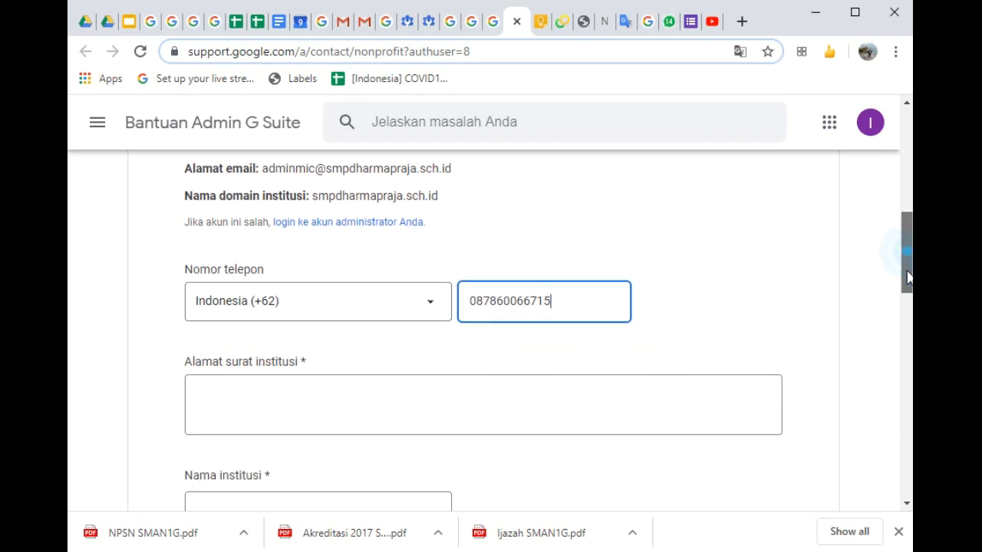
# Step: Load the Data Referensi school profile for NPSN 50103055 by editing the page address
pyautogui.click(558, 26)
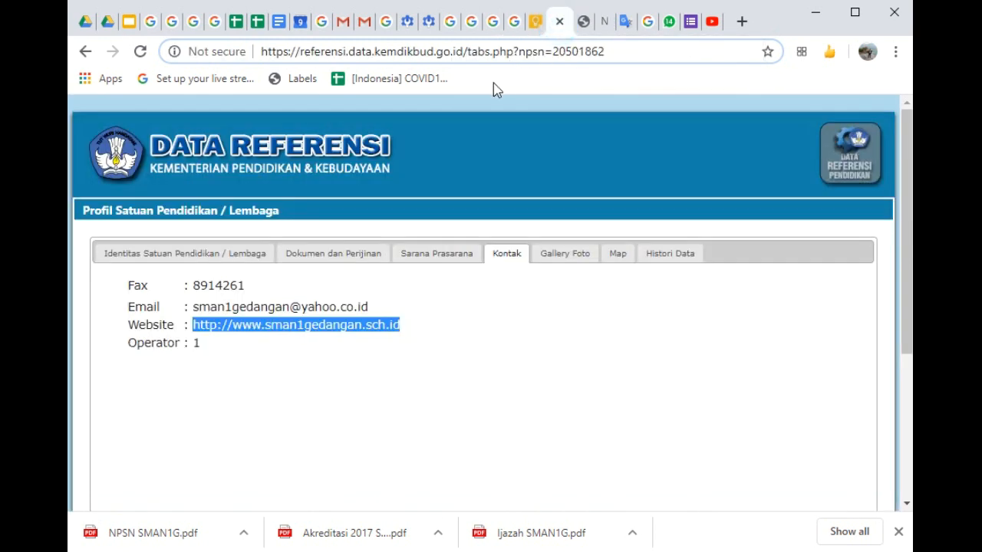
pyautogui.click(561, 58)
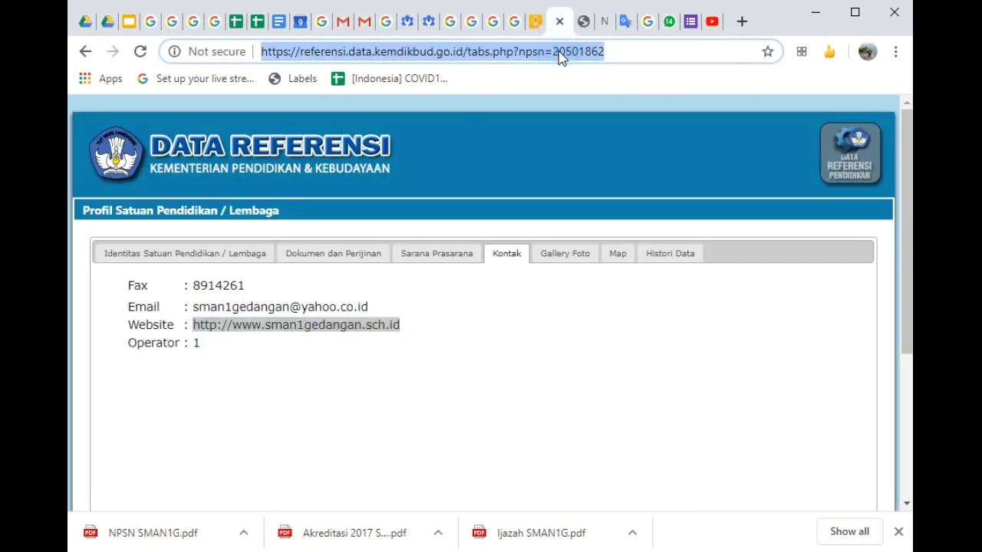
pyautogui.doubleClick(624, 49)
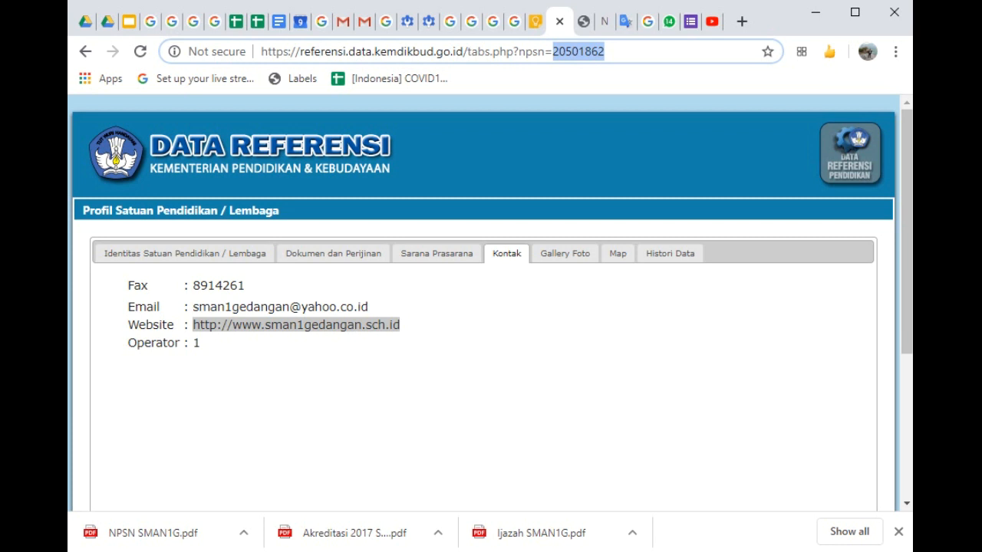
pyautogui.write('501')
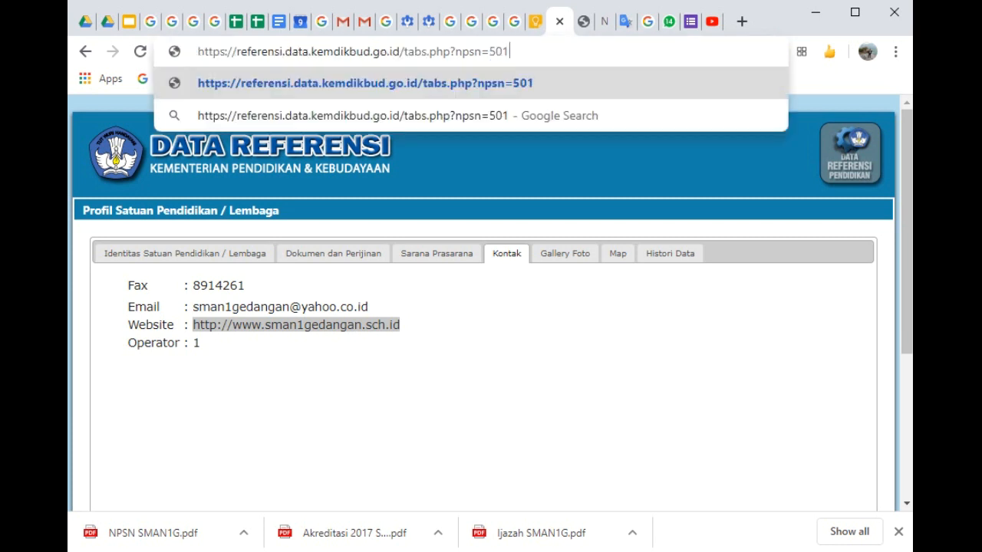
pyautogui.write('03')
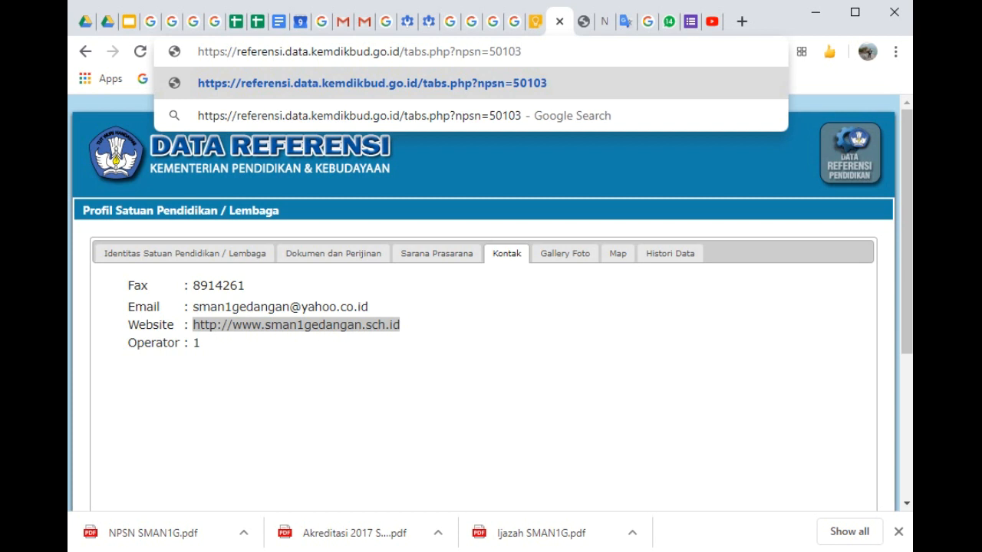
pyautogui.write('0')
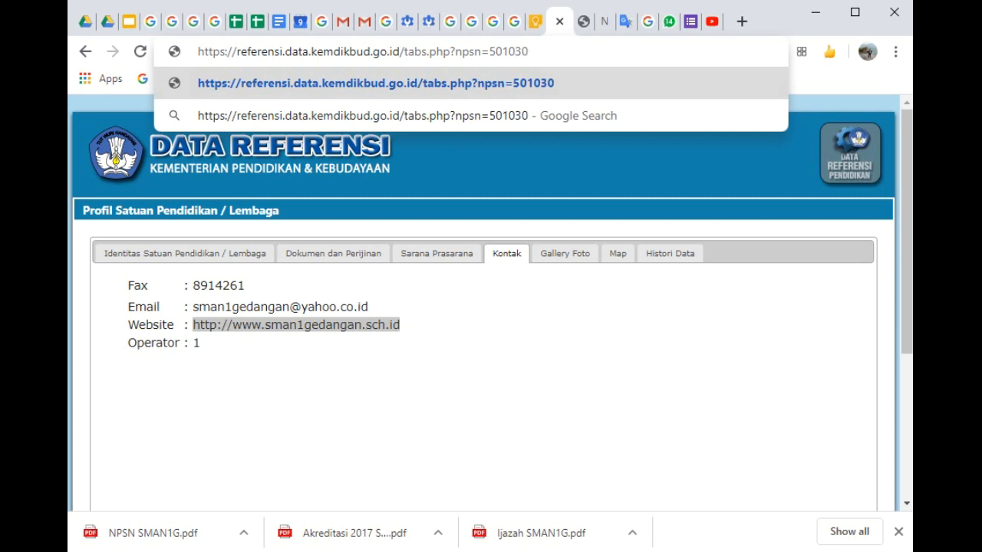
pyautogui.write('55')
pyautogui.press('Return')
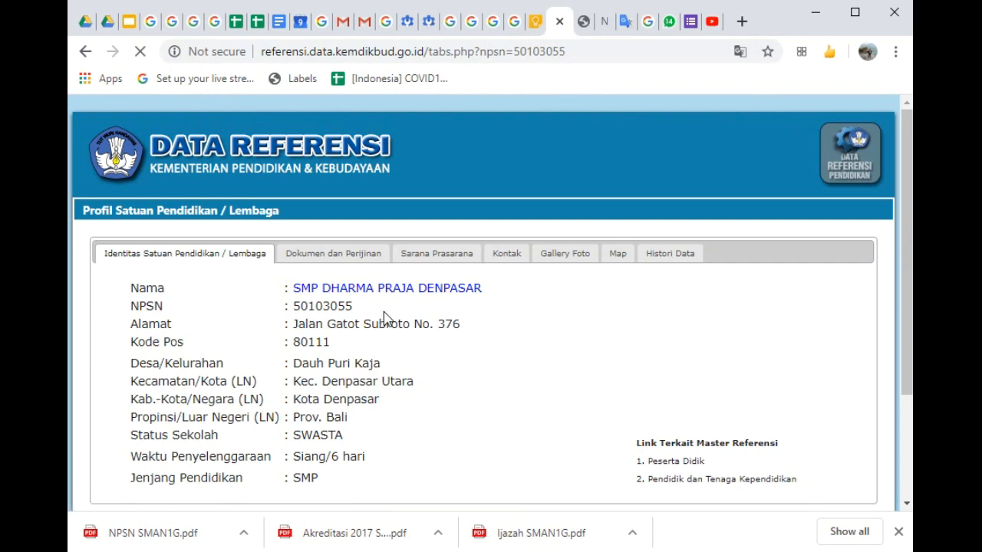
# Step: Copy the school name SMP DHARMA PRAJA DENPASAR and return to the upgrade form
pyautogui.moveTo(495, 295); pyautogui.dragTo(415, 296)
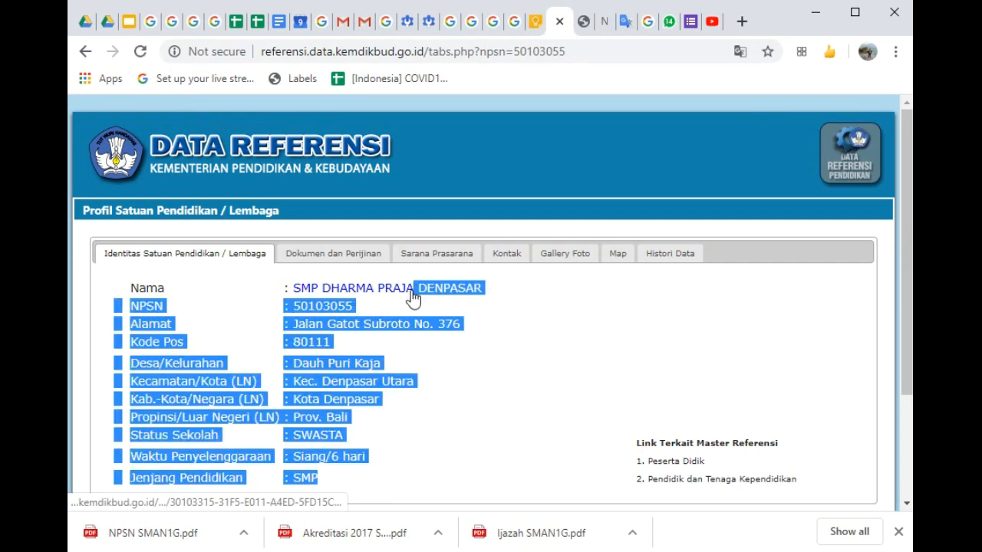
pyautogui.click(526, 315)
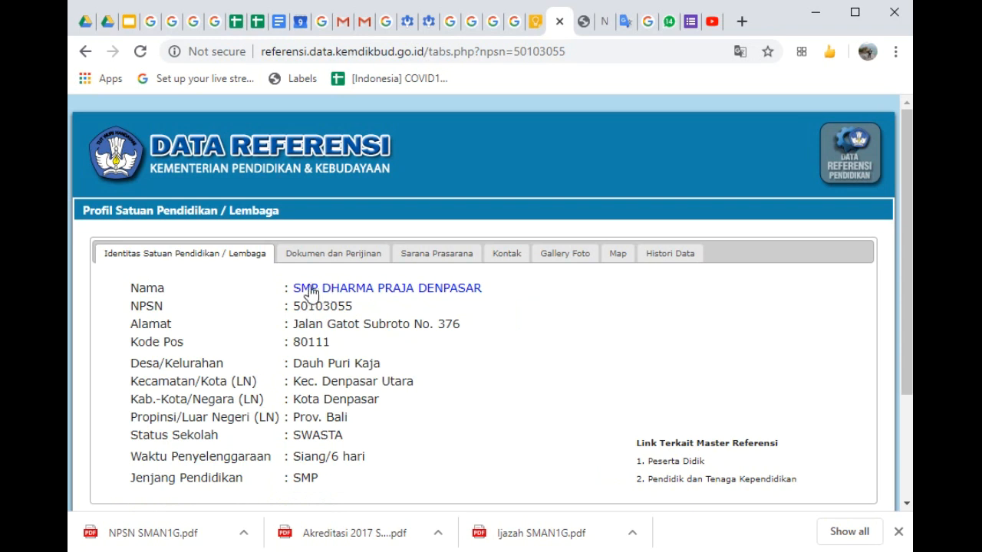
pyautogui.moveTo(294, 291); pyautogui.dragTo(488, 298)
pyautogui.hotkey('ctrl', 'c')
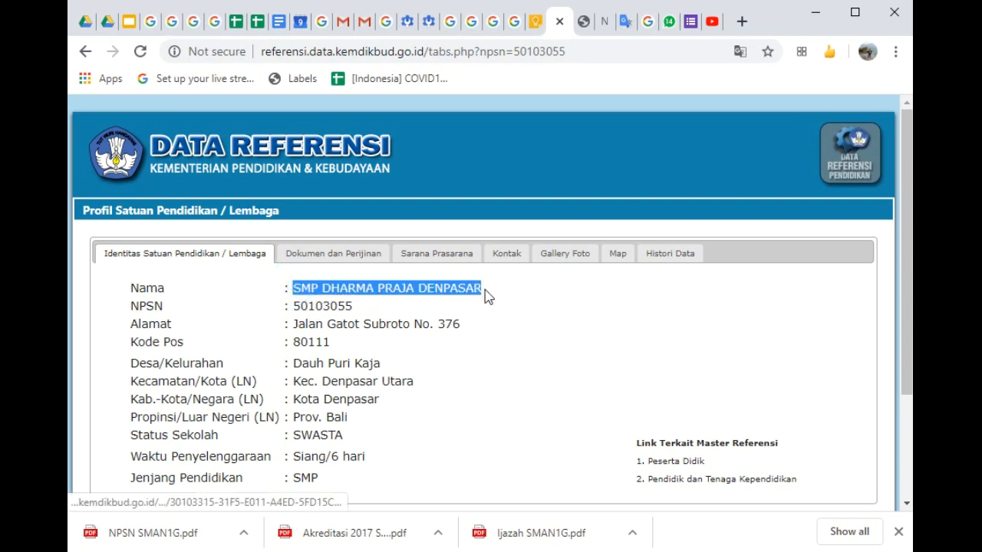
pyautogui.click(510, 25)
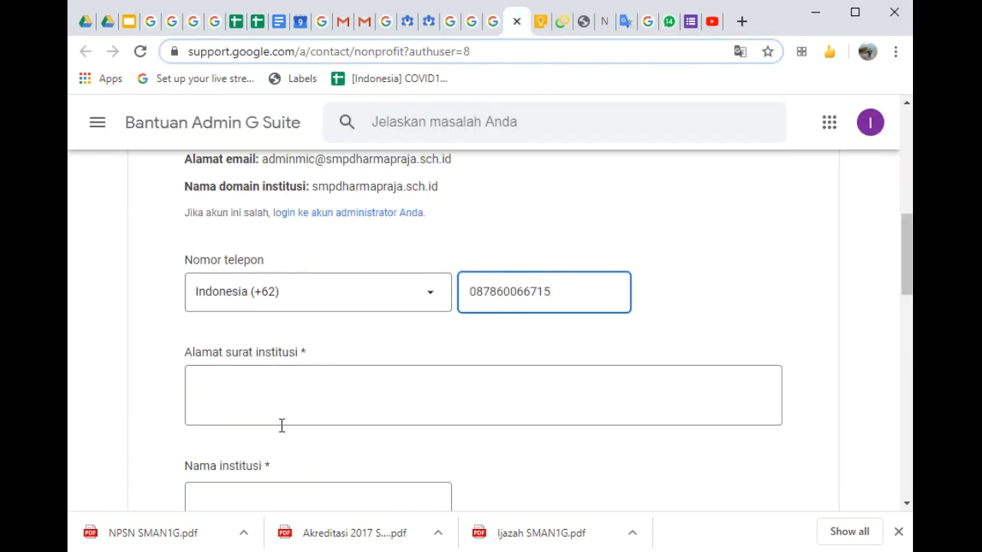
# Step: Paste SMP DHARMA PRAJA DENPASAR as Nama institusi and the copied street address plus ', Kota Denpasar' as mailing address
pyautogui.click(258, 488)
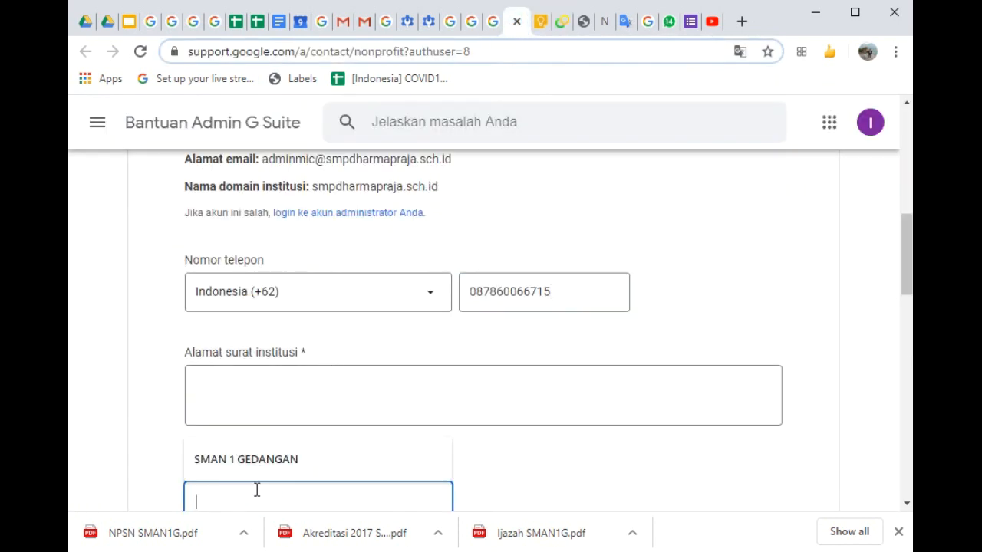
pyautogui.hotkey('ctrl', 'v')
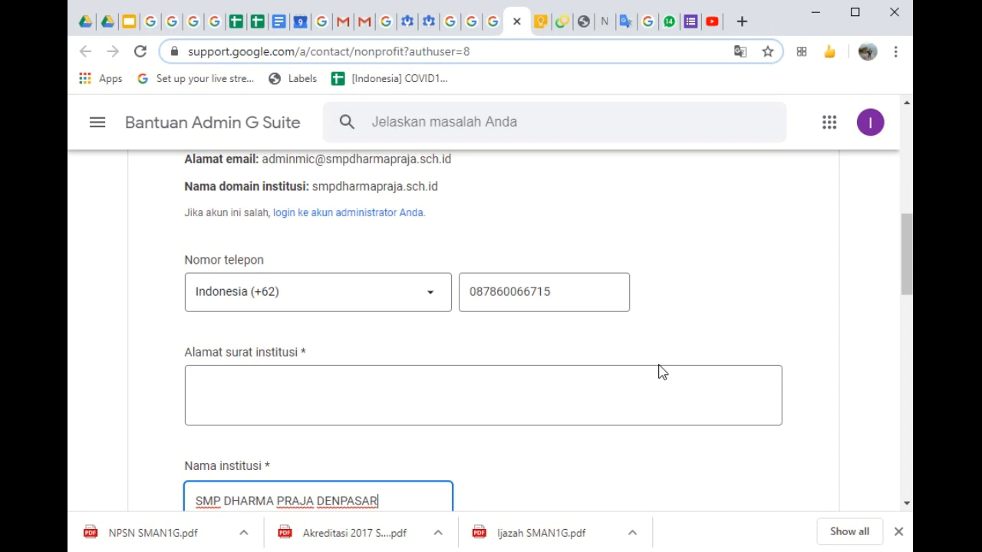
pyautogui.click(563, 22)
pyautogui.moveTo(485, 322); pyautogui.dragTo(409, 318)
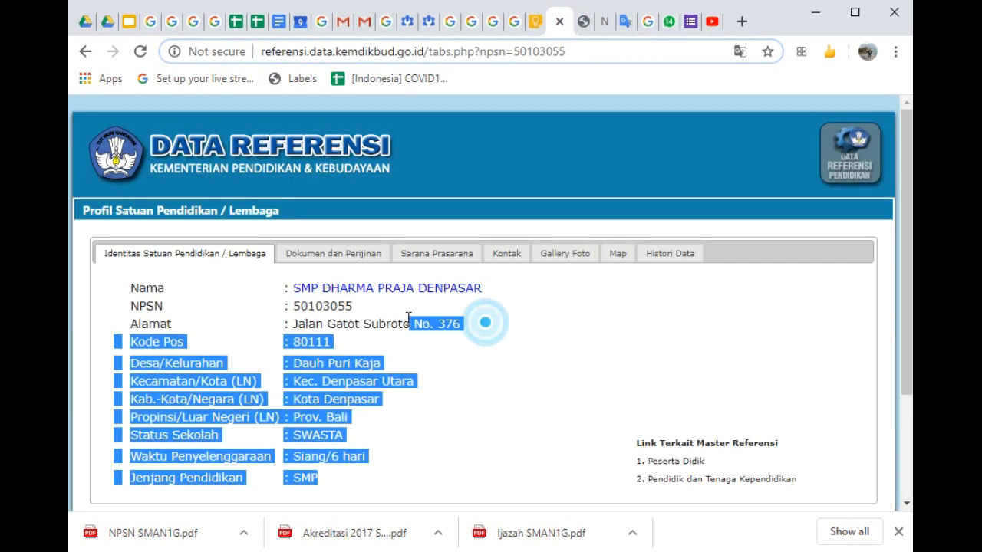
pyautogui.click(417, 333)
pyautogui.moveTo(294, 323); pyautogui.dragTo(467, 329)
pyautogui.hotkey('ctrl', 'c')
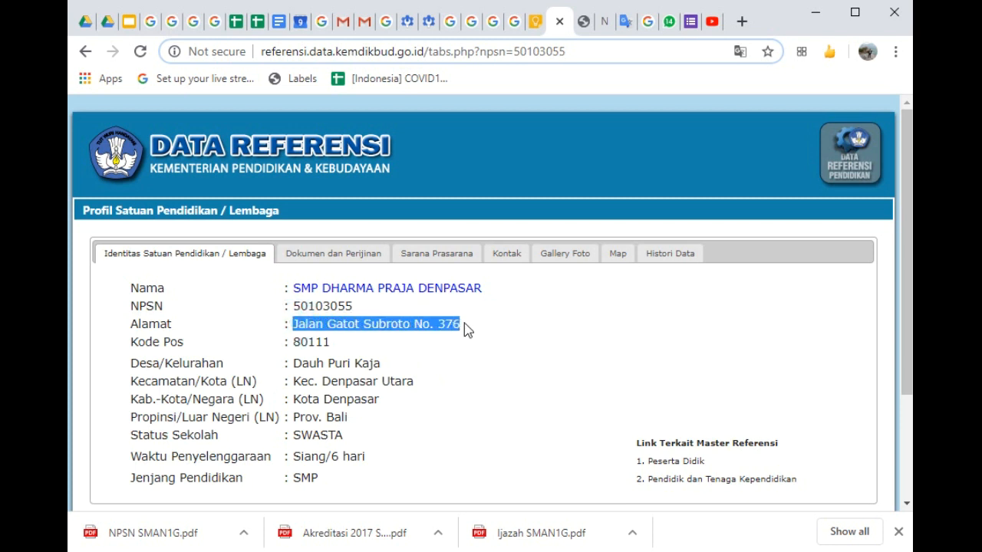
pyautogui.click(513, 23)
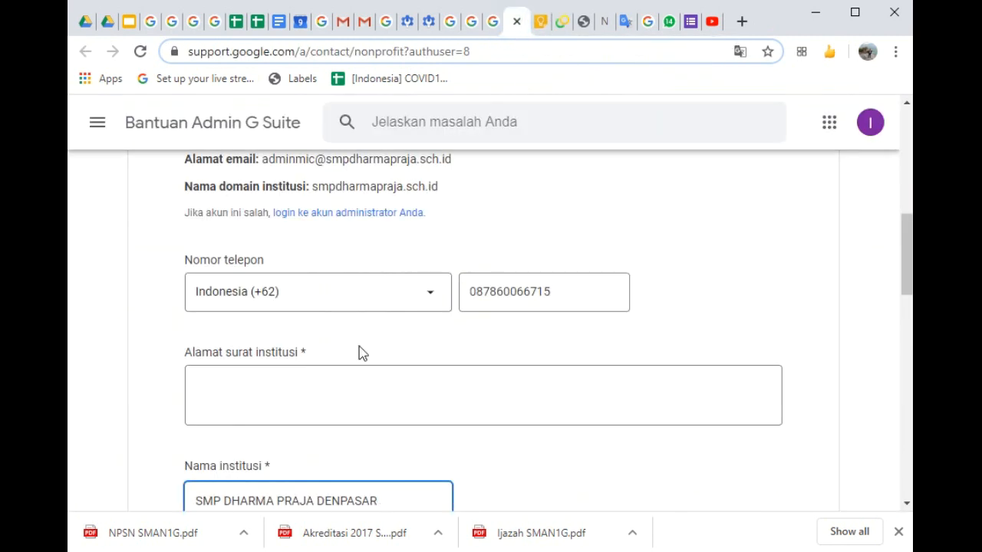
pyautogui.click(317, 391)
pyautogui.hotkey('ctrl', 'v')
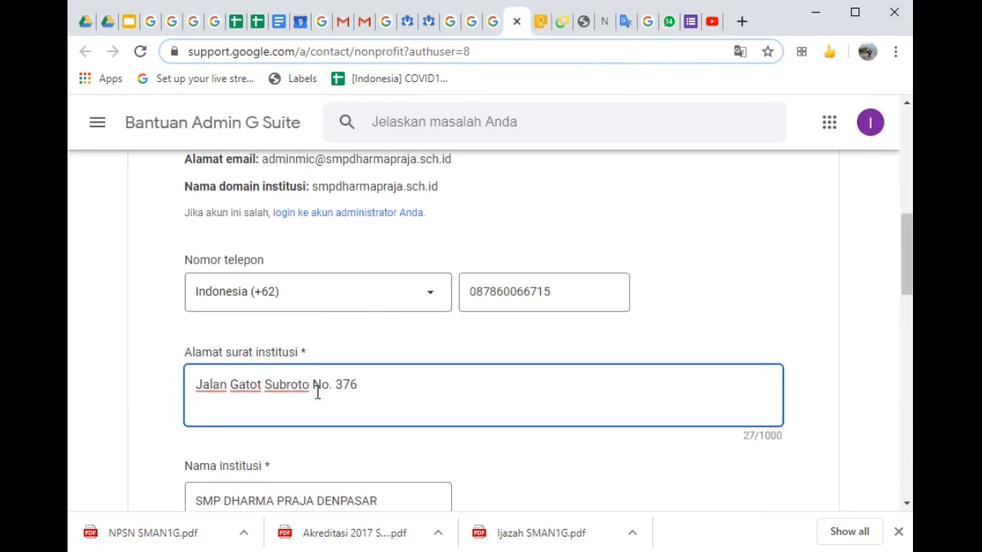
pyautogui.write(', Kota Denpasar')
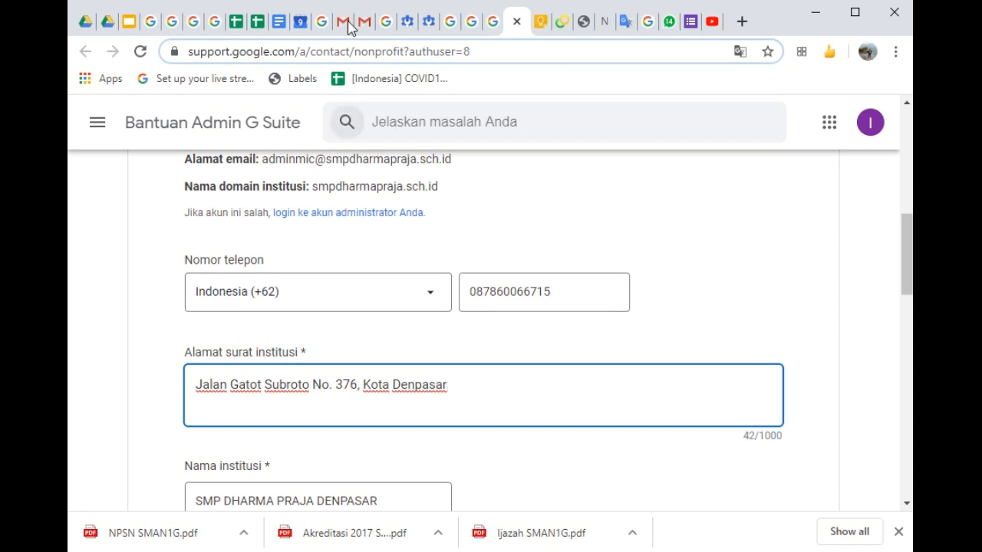
pyautogui.click(428, 31)
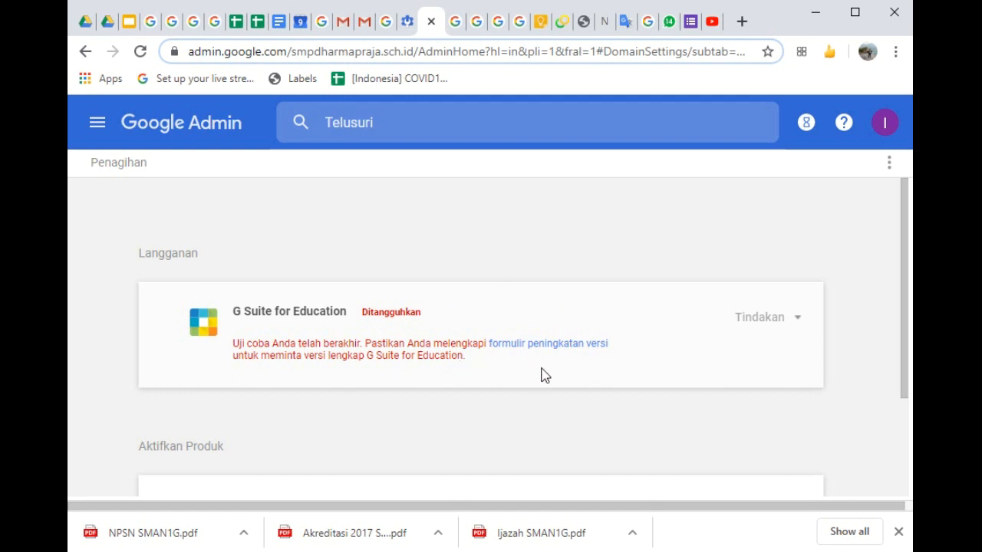
pyautogui.click(798, 324)
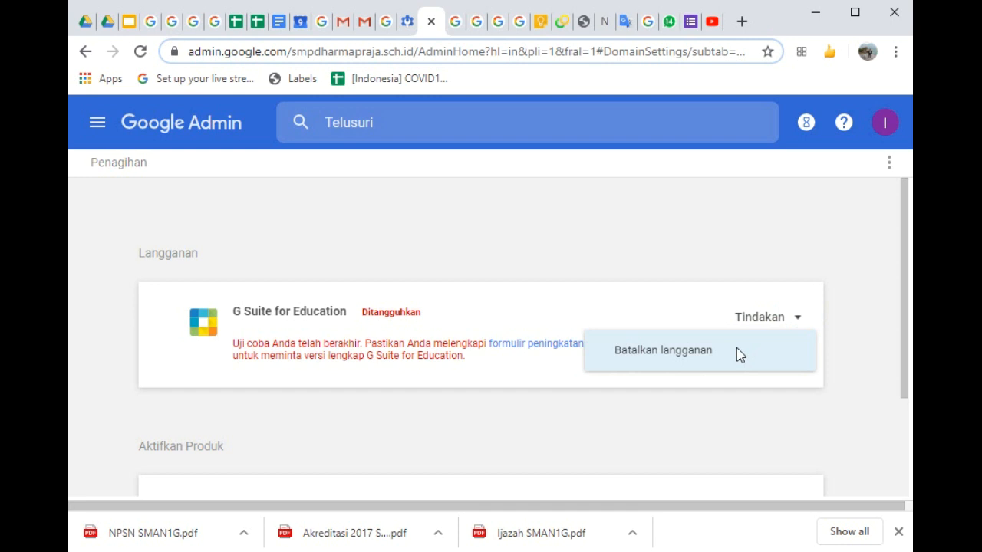
pyautogui.click(715, 389)
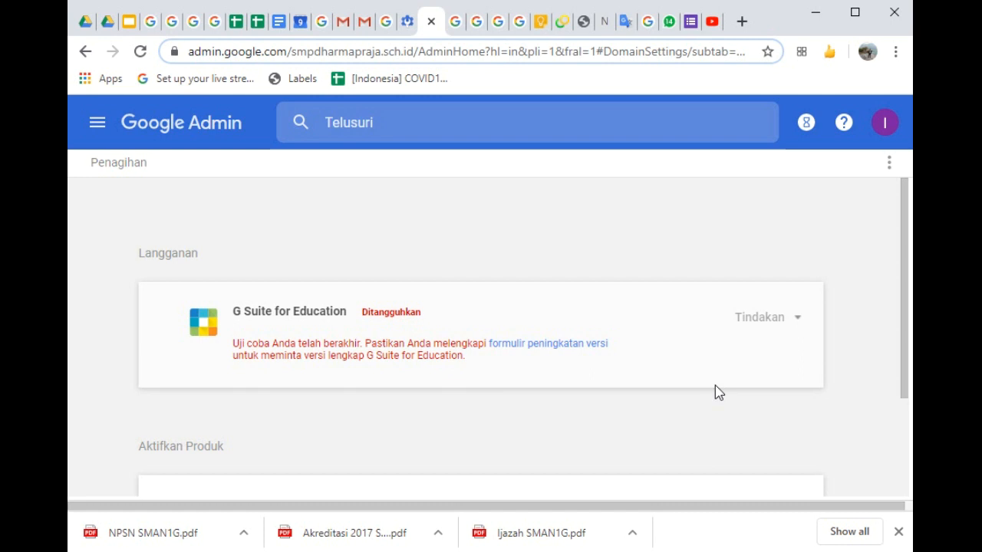
pyautogui.click(520, 23)
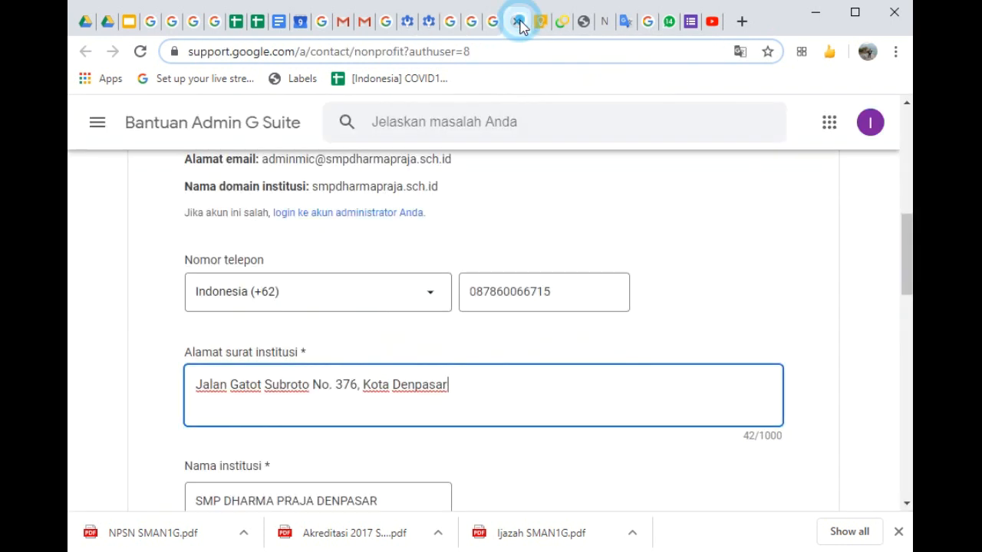
# Step: Check the school's contact details and empty website entry in Data Referensi, then return to the form
pyautogui.scroll(-5, 905, 269)
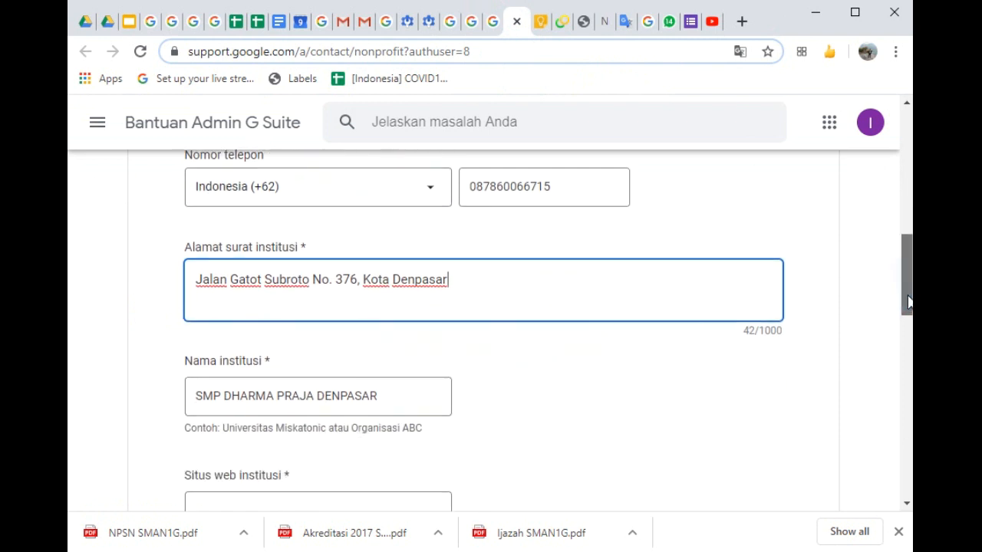
pyautogui.scroll(-1, 506, 323)
pyautogui.click(339, 226)
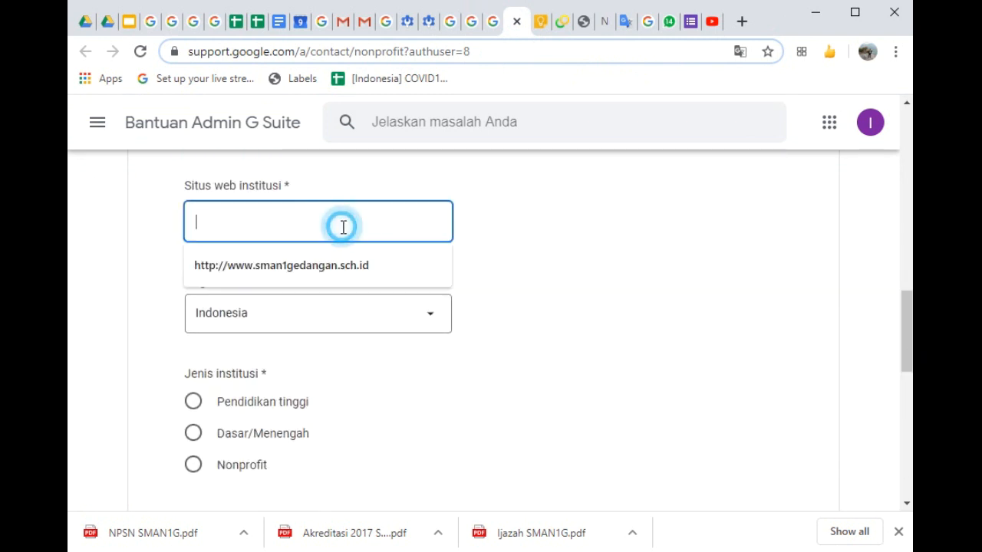
pyautogui.click(561, 23)
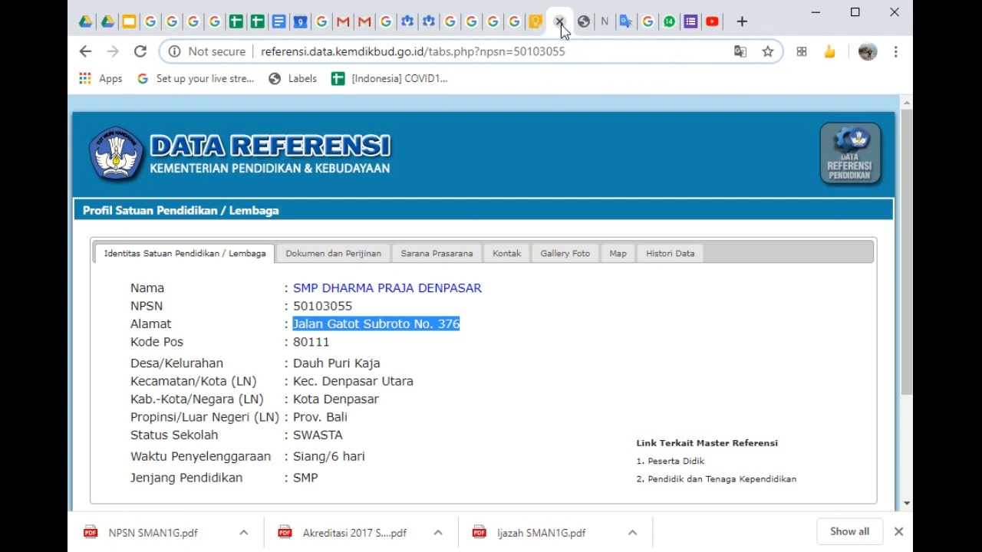
pyautogui.click(514, 255)
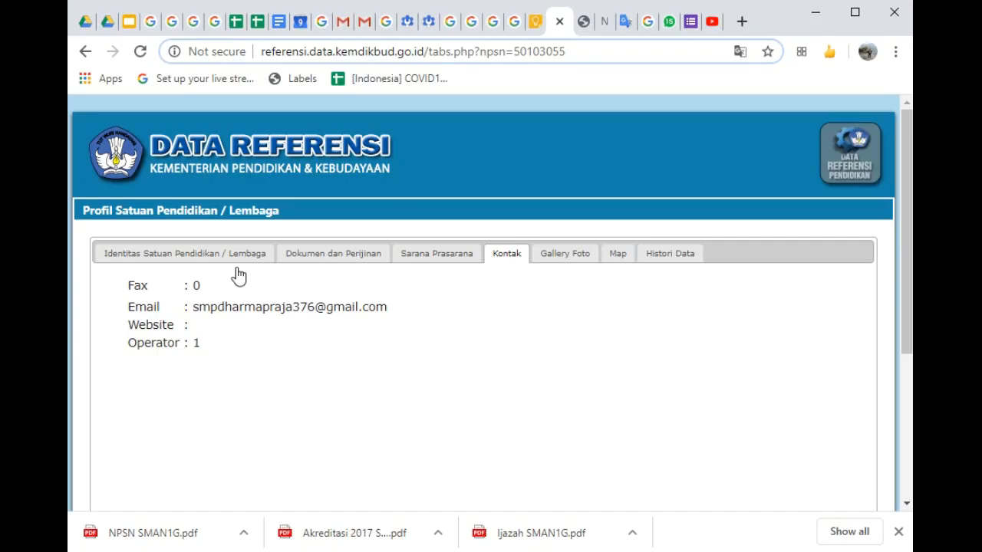
pyautogui.moveTo(183, 323); pyautogui.dragTo(209, 323)
pyautogui.click(210, 328)
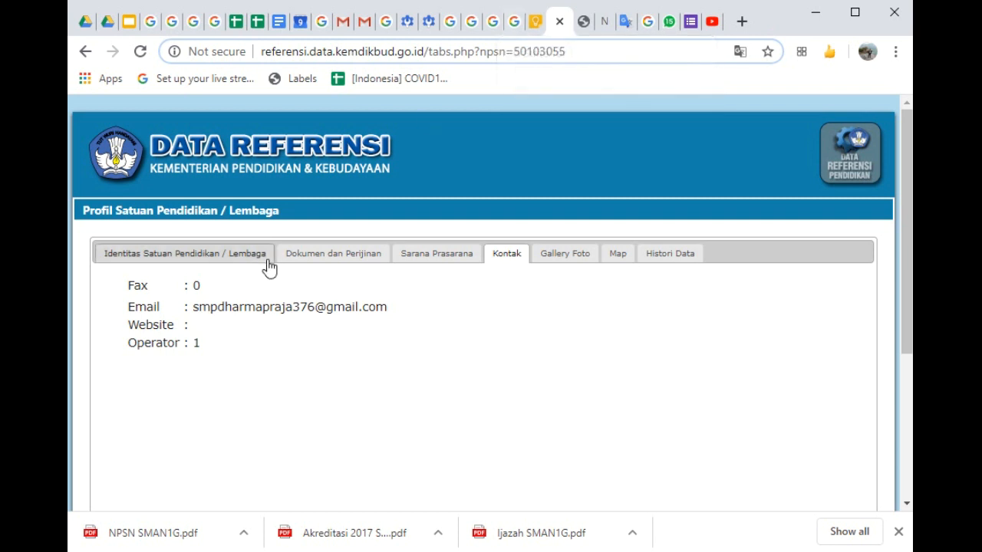
pyautogui.click(232, 261)
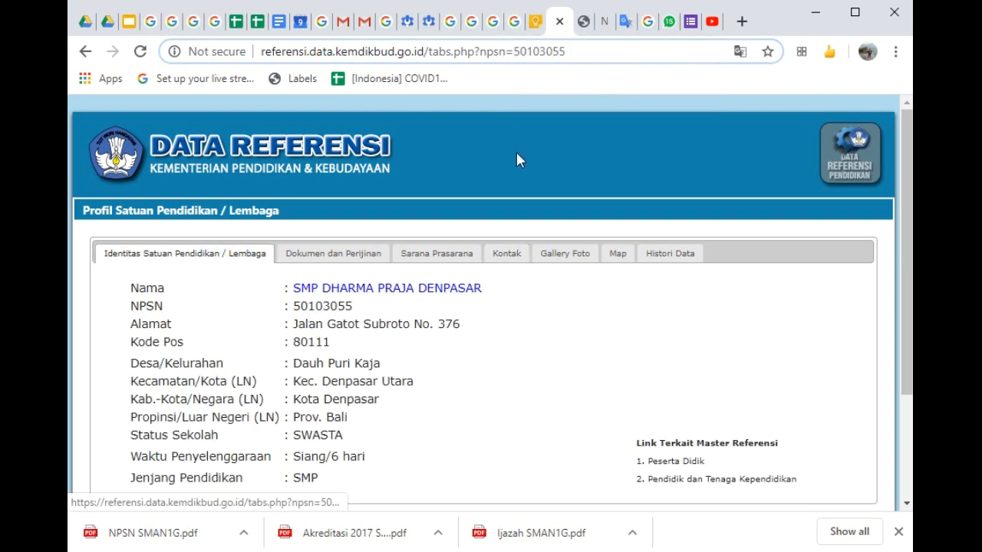
pyautogui.click(514, 29)
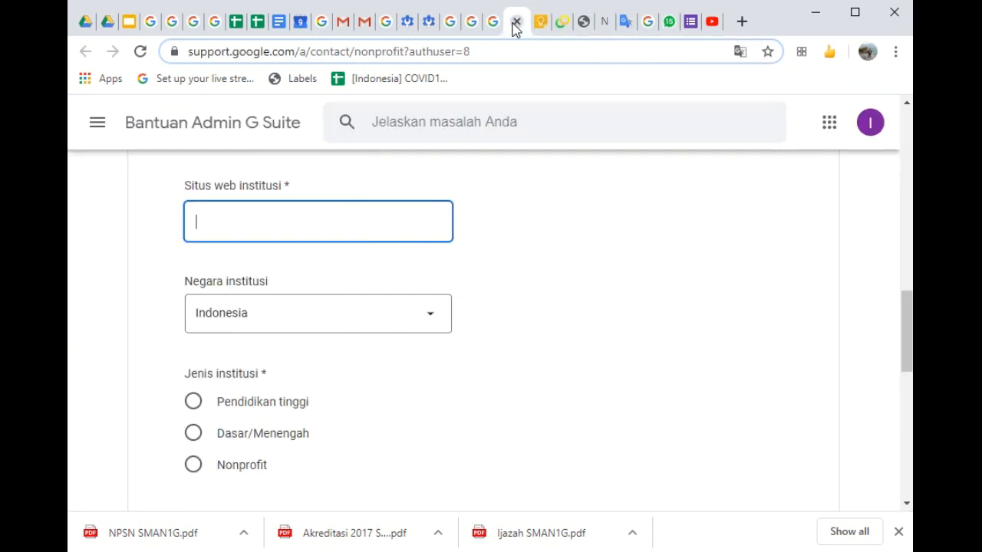
# Step: Enter smpdharmapraja.sch.id in the Situs web institusi field and select it for copying
pyautogui.click(328, 229)
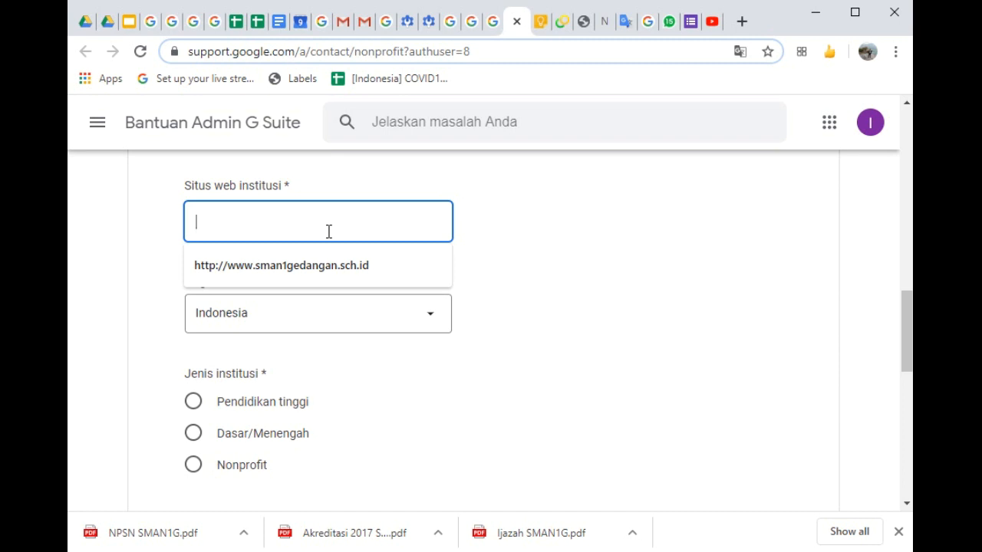
pyautogui.write('s')
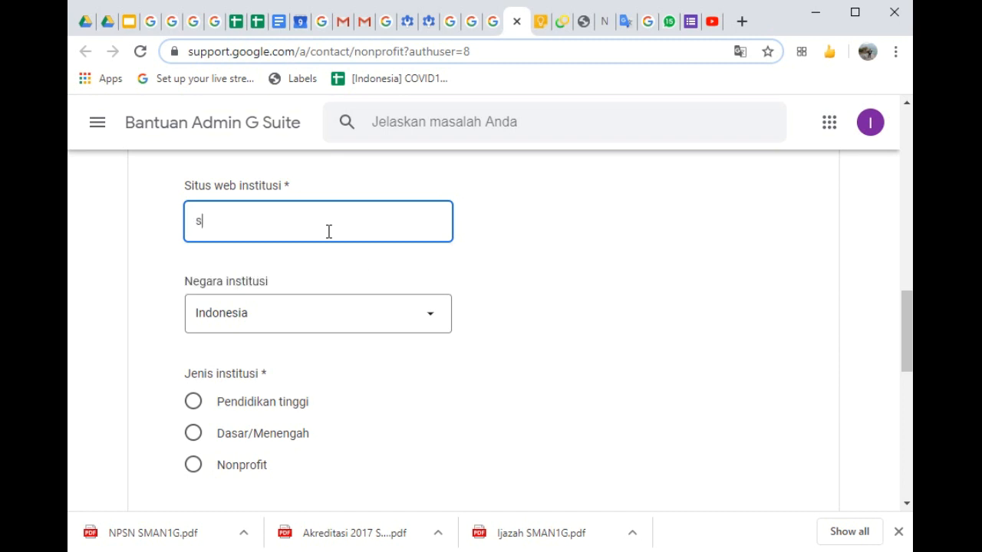
pyautogui.write('mp')
pyautogui.write('dharma')
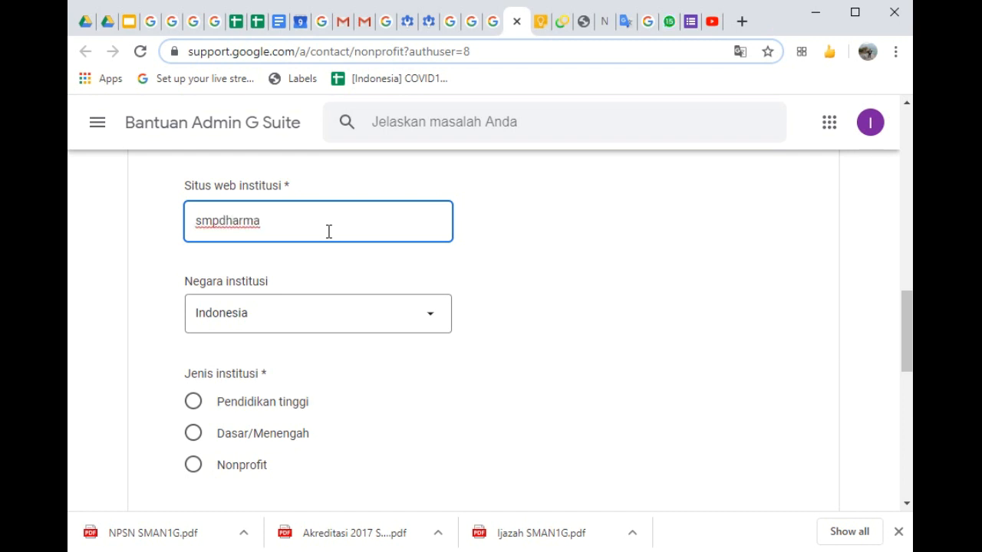
pyautogui.write('praja.sch')
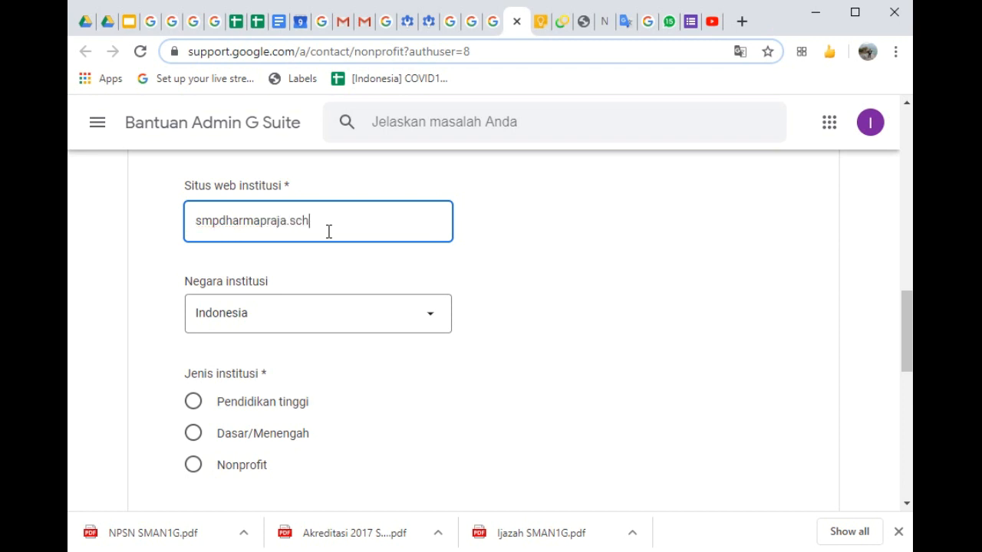
pyautogui.write('.id')
pyautogui.hotkey('ctrl', 'shift', 'Left')
pyautogui.hotkey('ctrl', 'shift', 'Left')
pyautogui.hotkey('ctrl', 'shift', 'Left')
pyautogui.hotkey('ctrl', 'c')
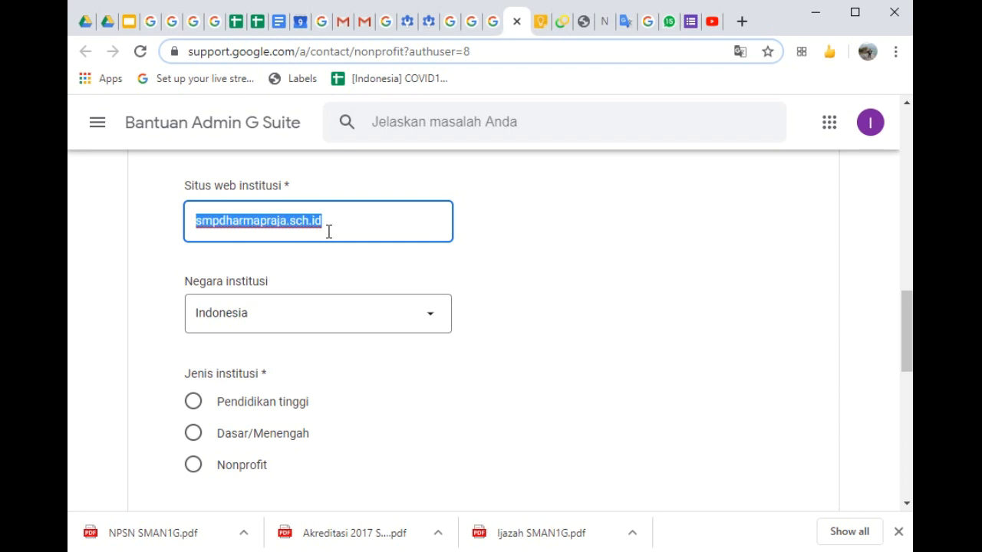
# Step: Load smpdharmapraja.sch.id in a new tab and copy the site's full URL
pyautogui.click(740, 22)
pyautogui.hotkey('ctrl', 'v')
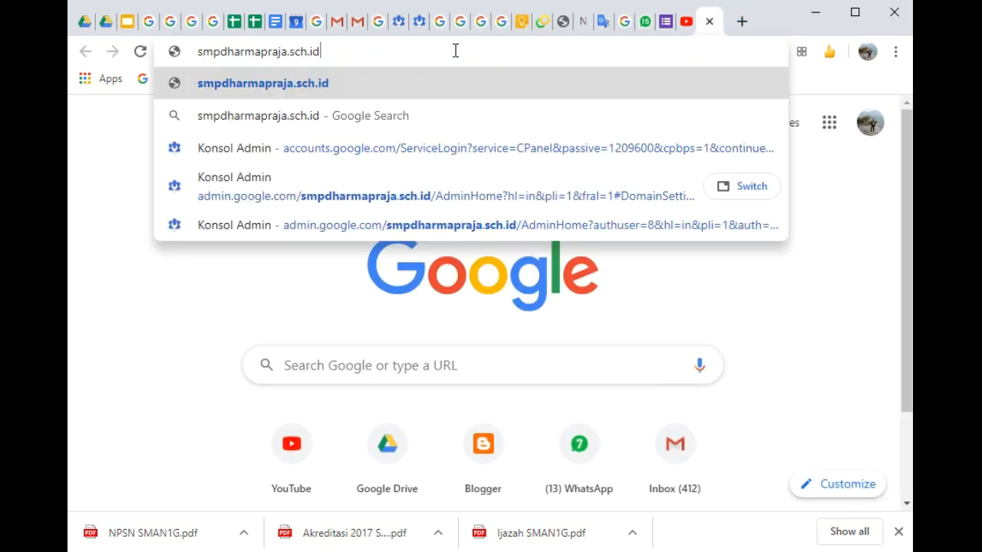
pyautogui.press('Return')
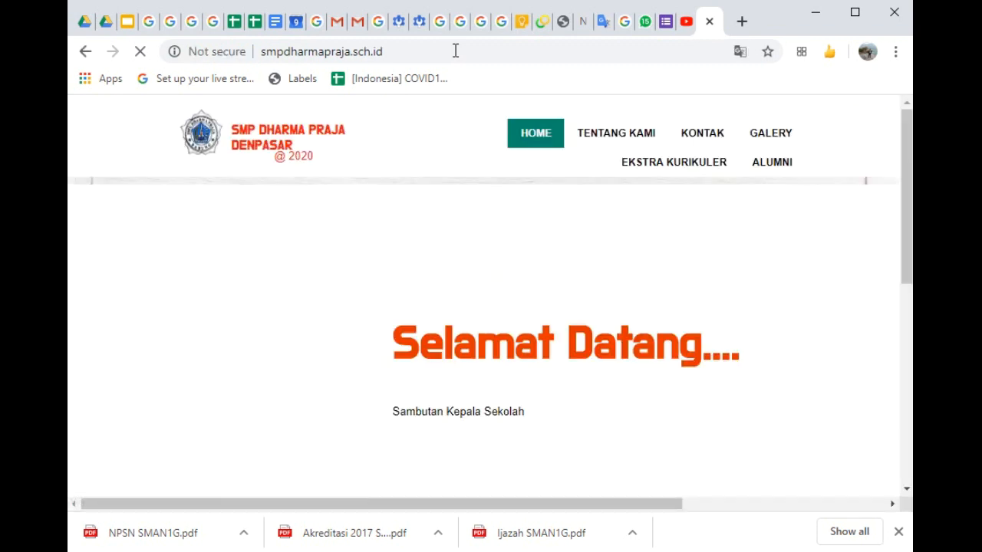
pyautogui.click(455, 51)
pyautogui.hotkey('ctrl', 'c')
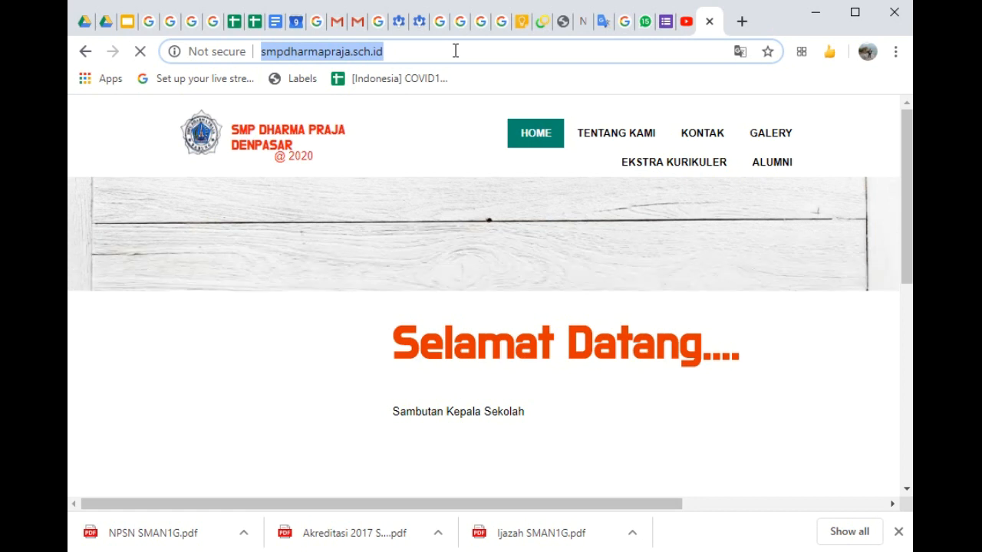
pyautogui.click(503, 23)
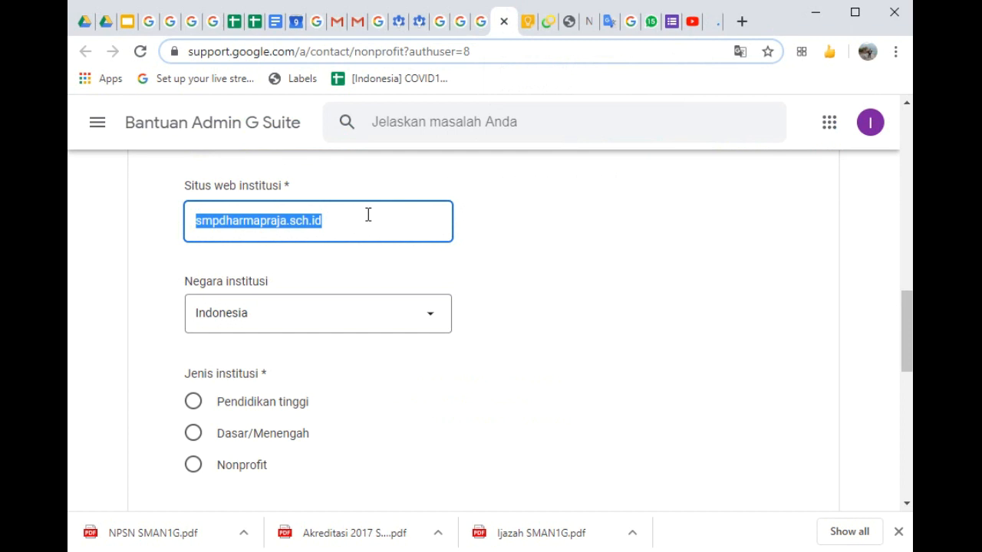
pyautogui.hotkey('ctrl', 'v')
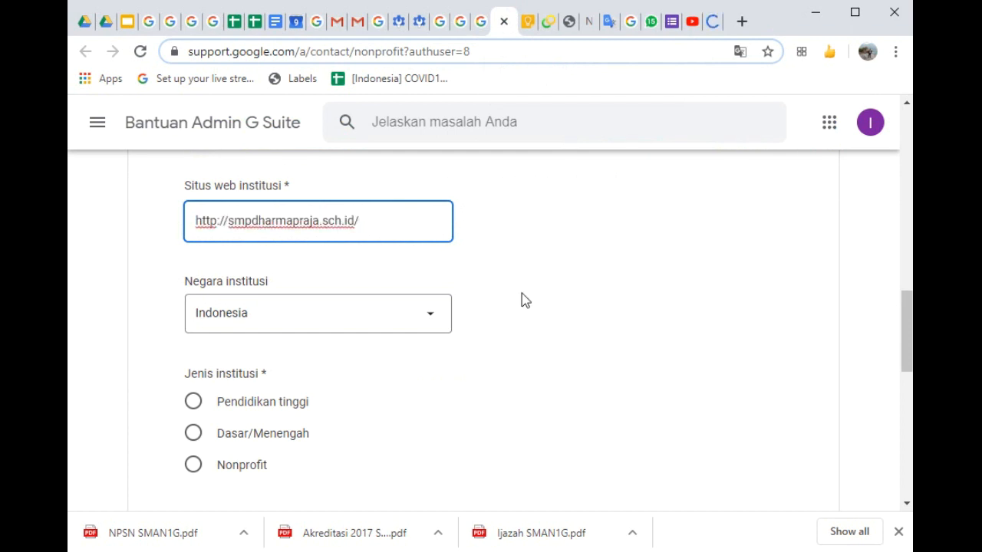
pyautogui.press('BackSpace')
pyautogui.click(217, 442)
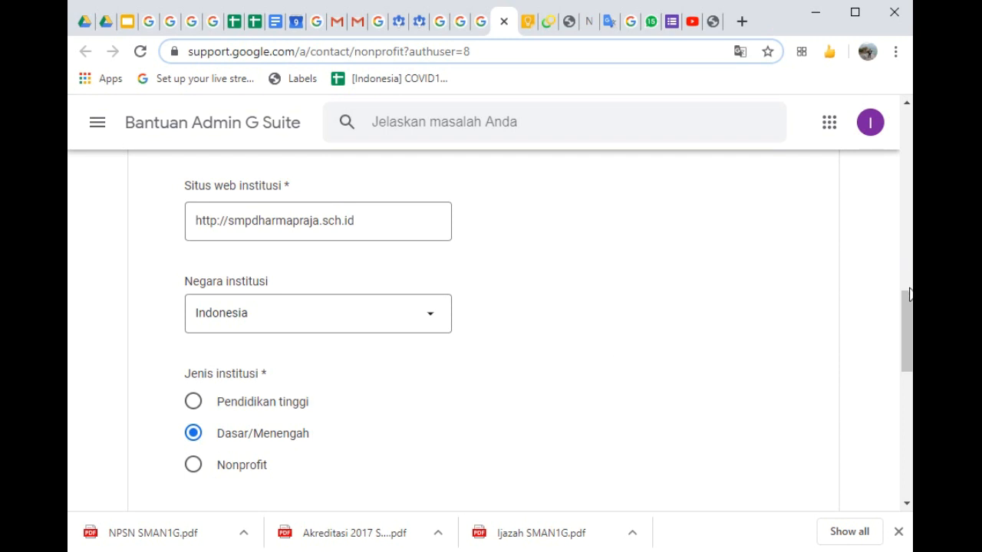
pyautogui.moveTo(902, 291); pyautogui.dragTo(907, 358)
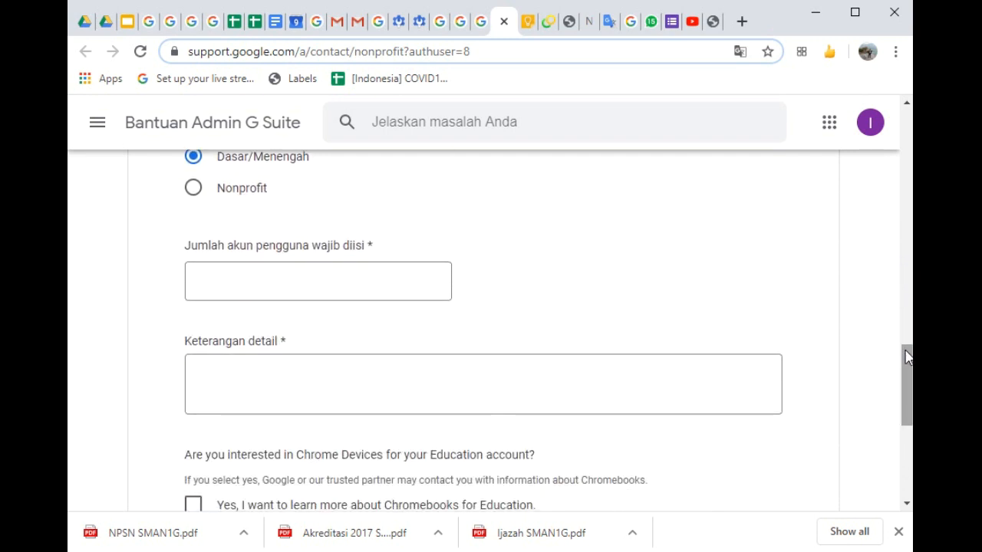
pyautogui.click(287, 282)
pyautogui.write('1000')
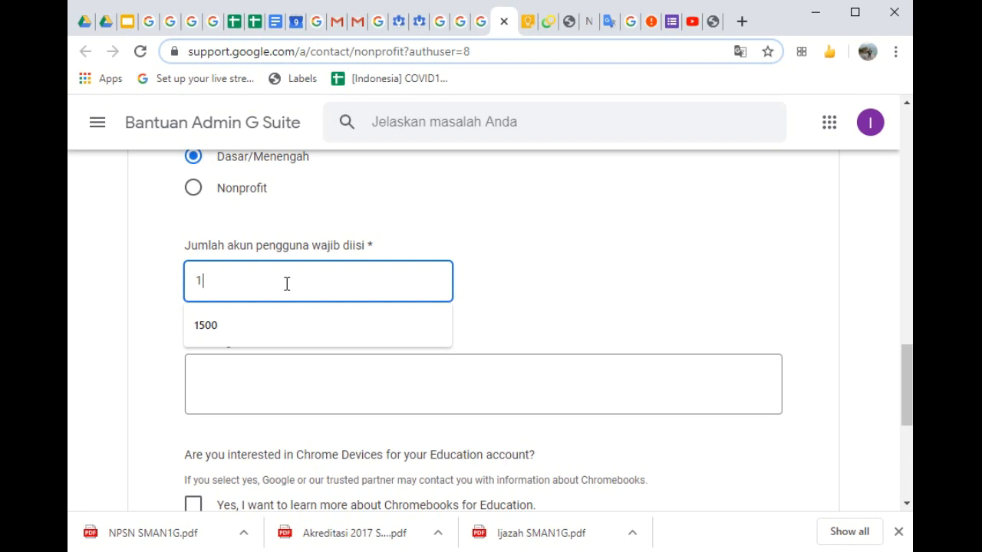
pyautogui.click(311, 376)
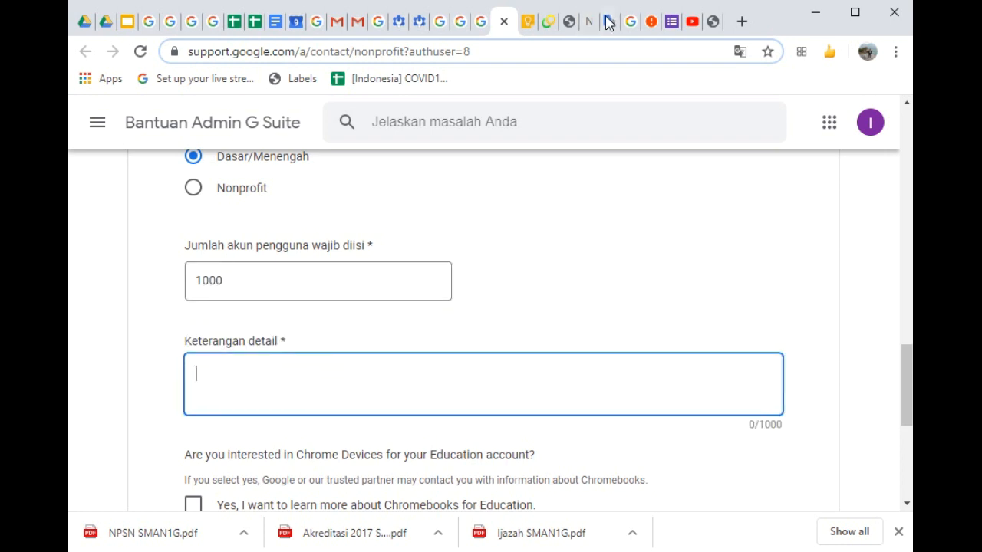
# Step: Swap Google Translate to Indonesian→English, then go back to the Gmail inbox
pyautogui.click(608, 22)
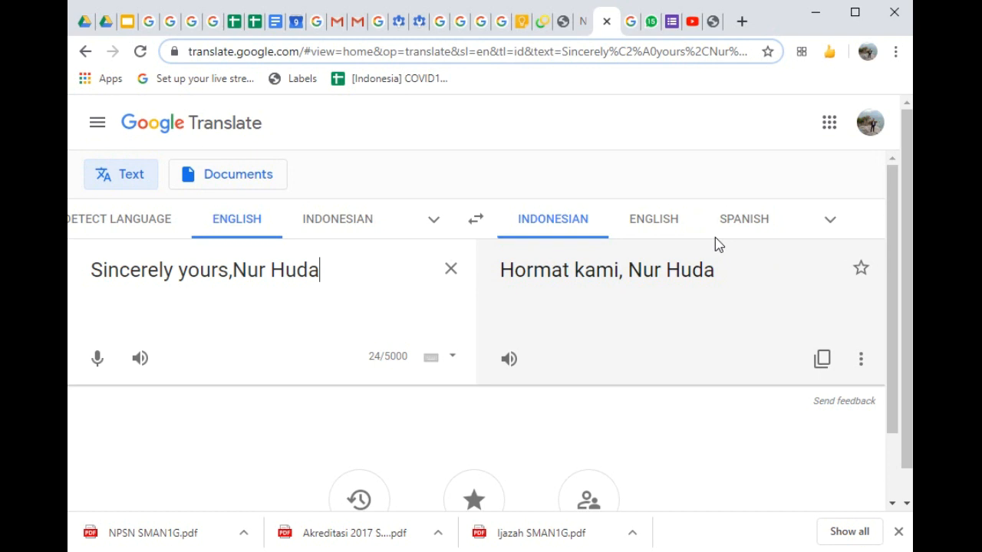
pyautogui.click(658, 221)
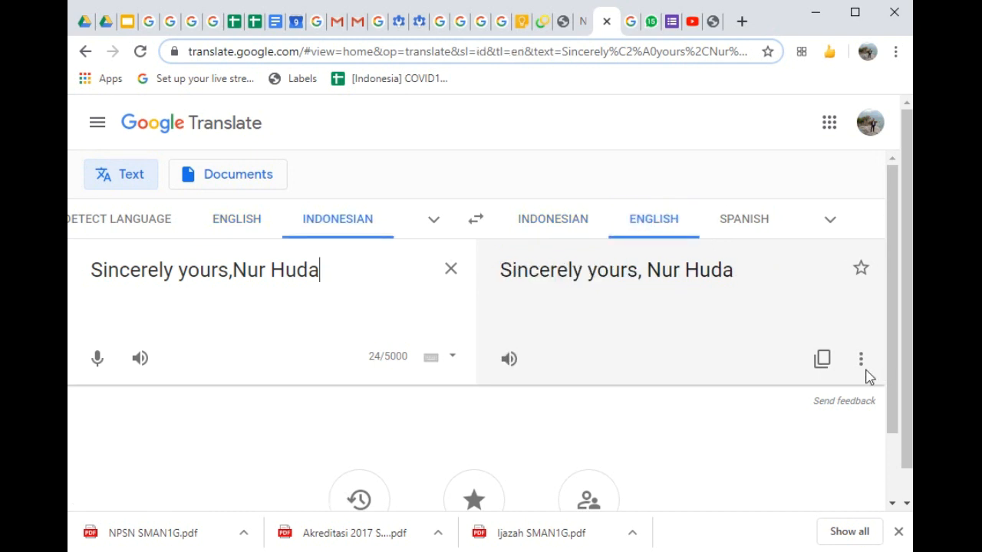
pyautogui.moveTo(892, 373); pyautogui.dragTo(894, 433)
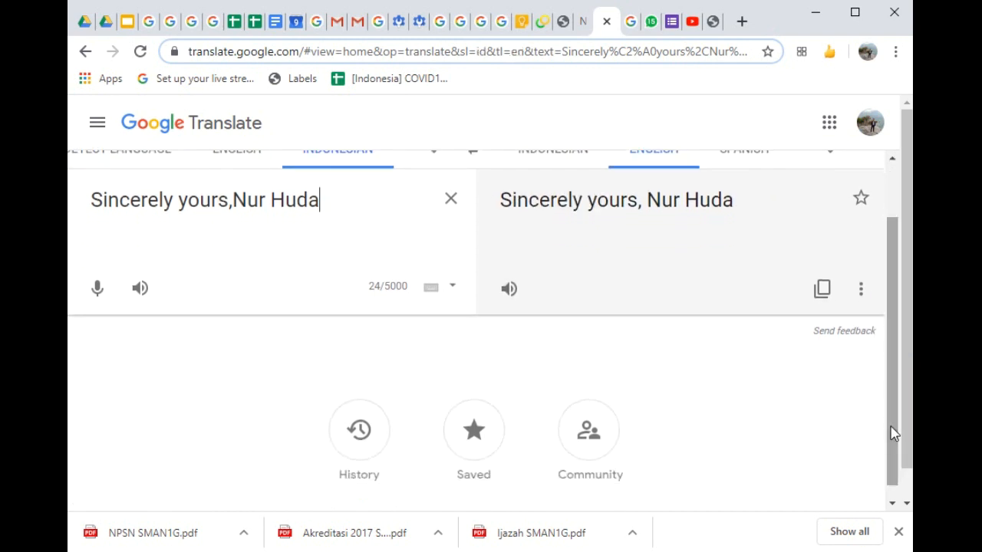
pyautogui.click(862, 293)
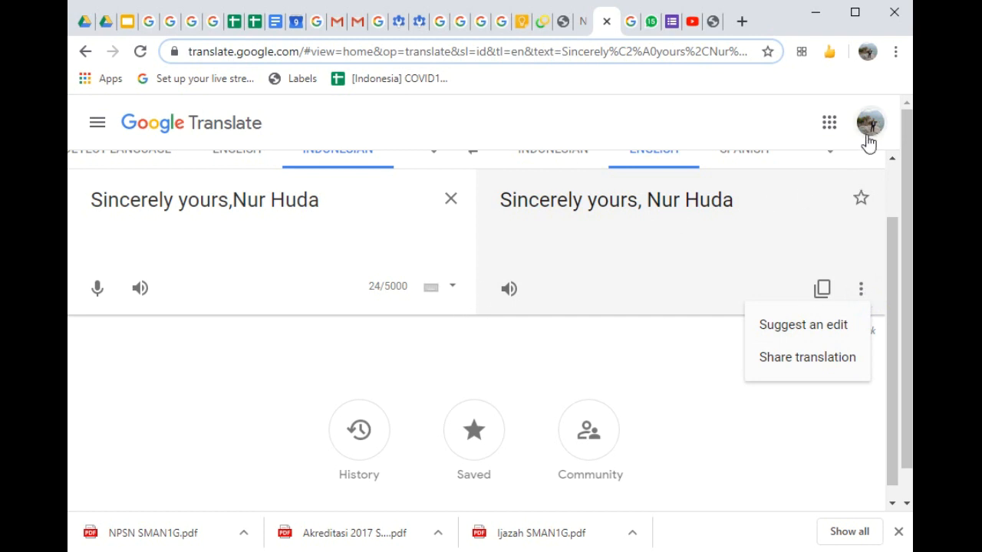
pyautogui.click(891, 184)
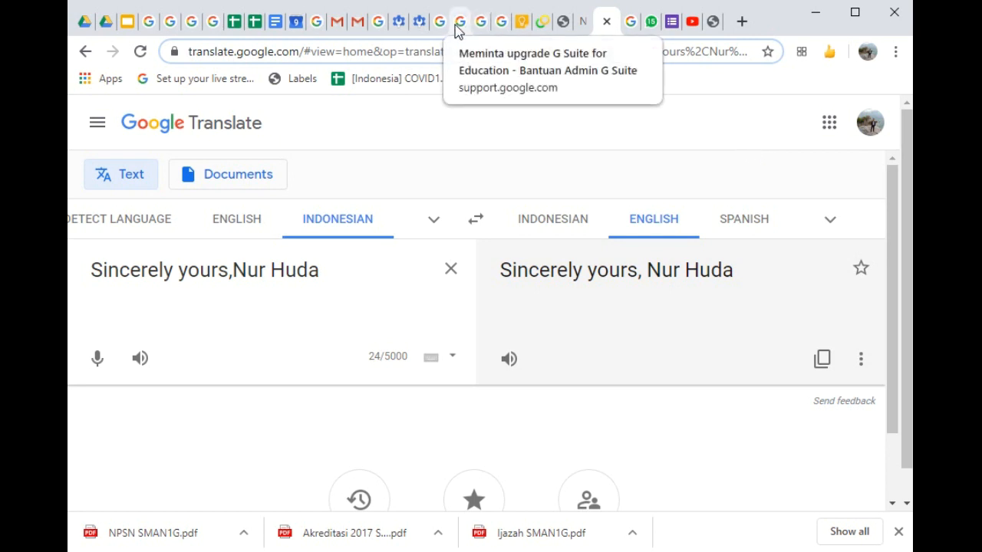
pyautogui.click(355, 25)
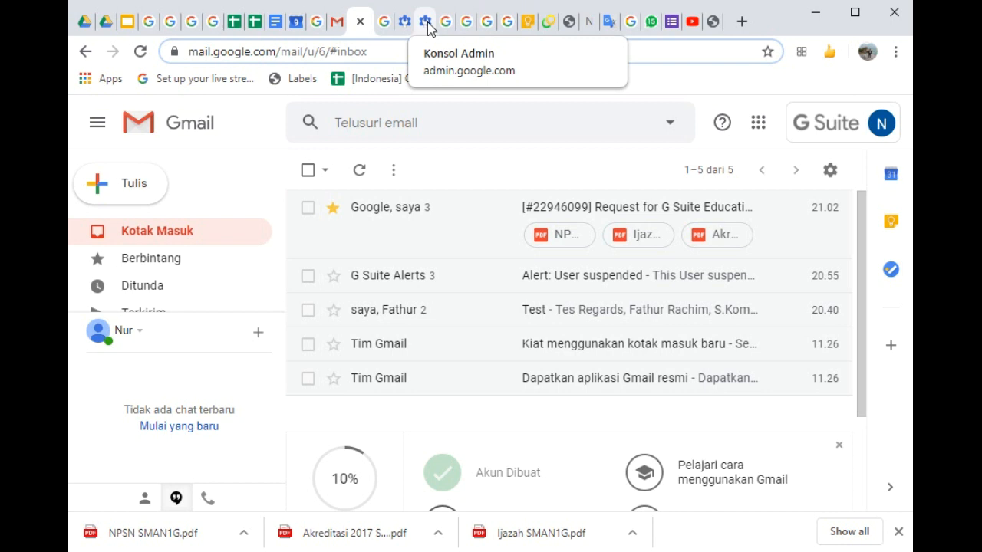
# Step: Leave the Gmail inbox and return to the G Suite upgrade request form
pyautogui.click(503, 23)
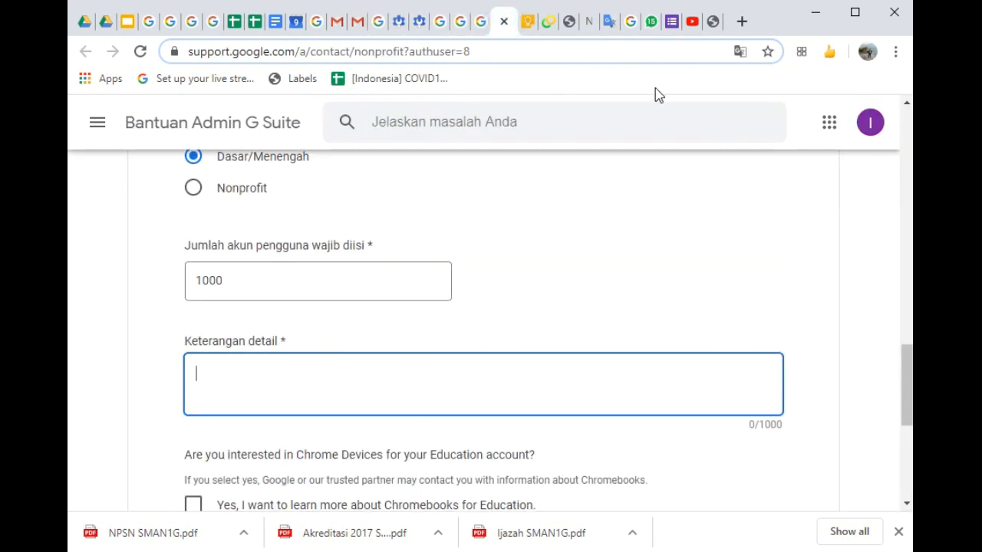
# Step: Replace the Translate source with the Indonesian trial-ended upgrade request, ending with 'Terimakasih'
pyautogui.click(607, 23)
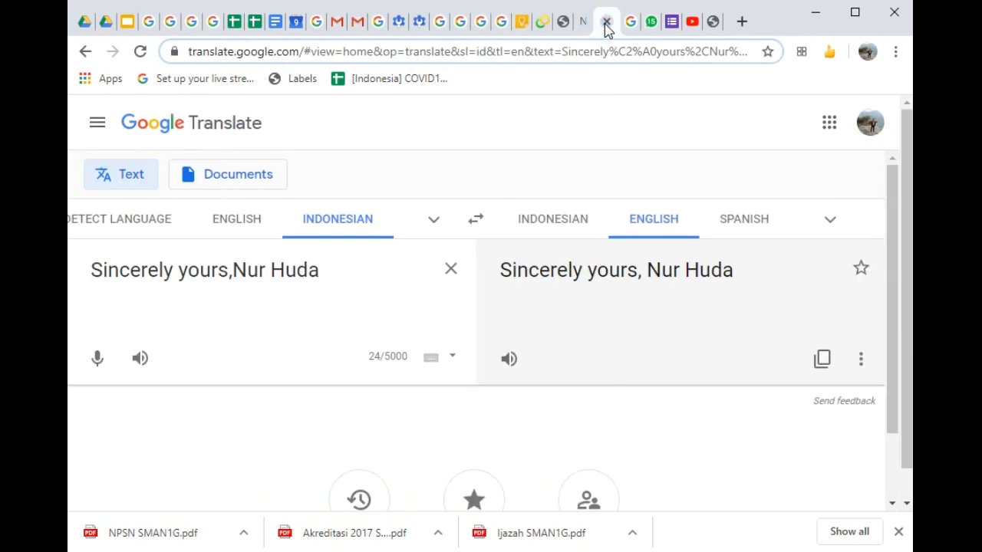
pyautogui.tripleClick(335, 279)
pyautogui.press('BackSpace')
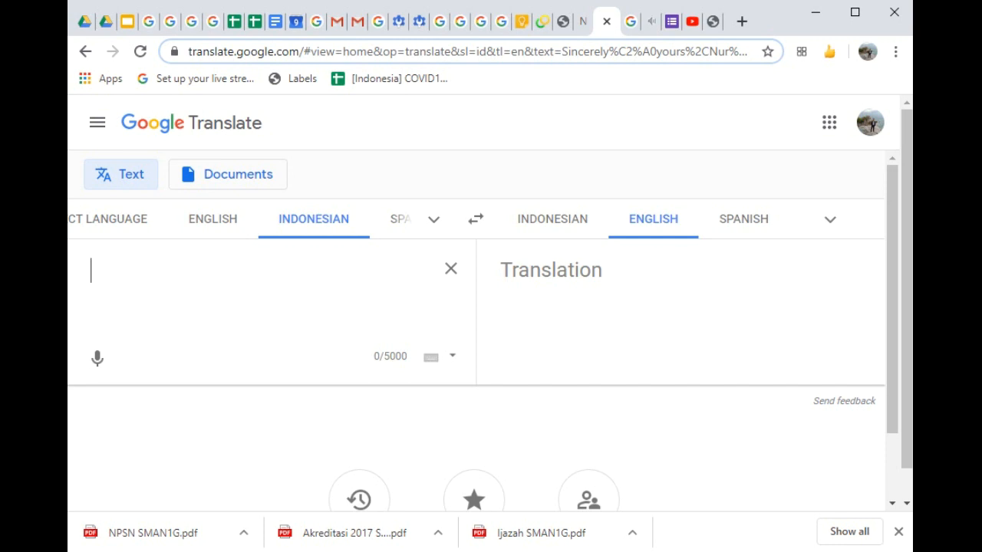
pyautogui.write('Kami')
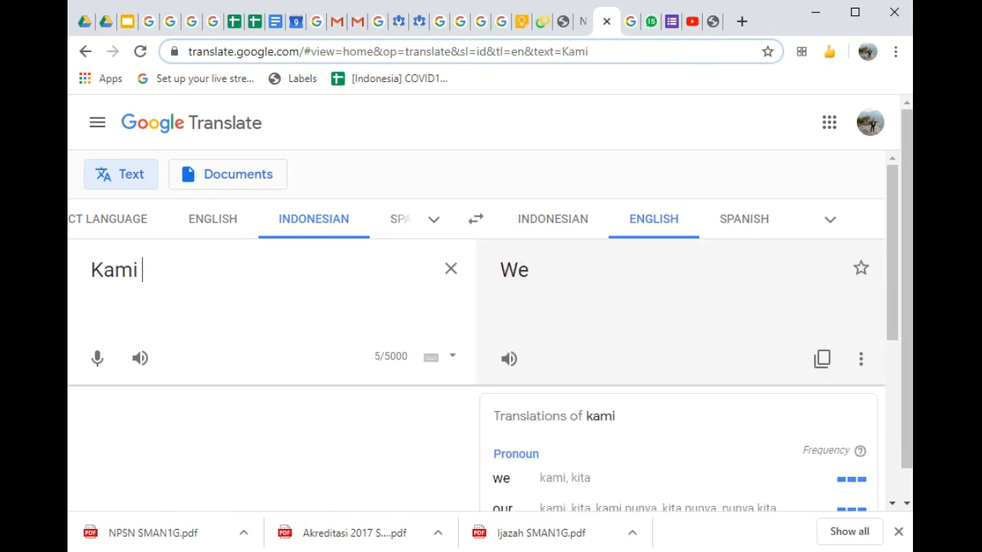
pyautogui.hotkey('ctrl', 'a')
pyautogui.write('Wa')
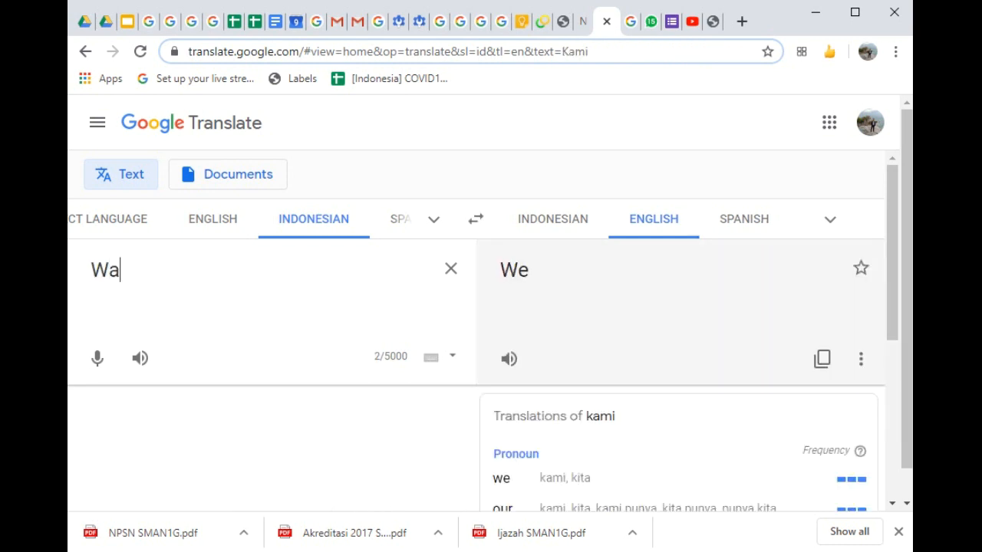
pyautogui.write('ktu trial')
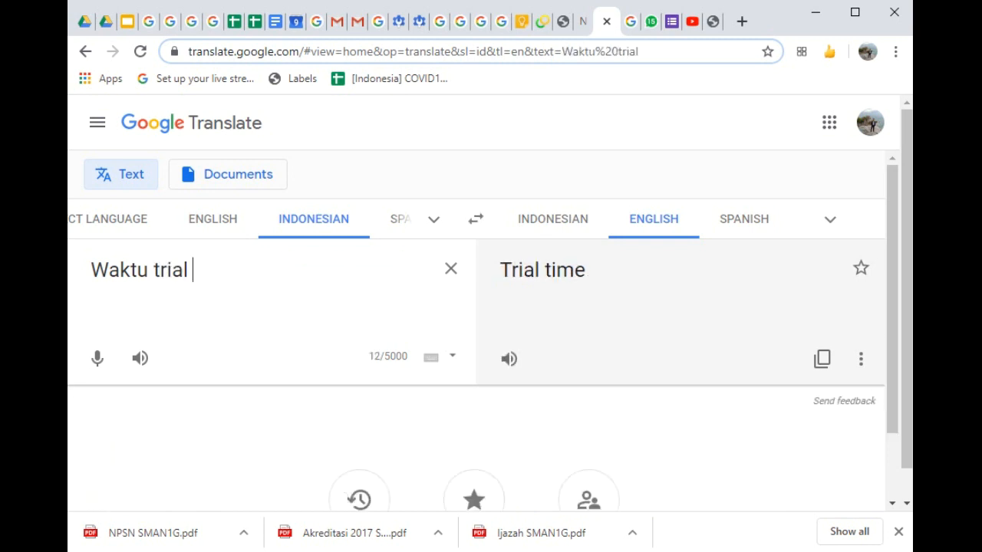
pyautogui.write(' akun ')
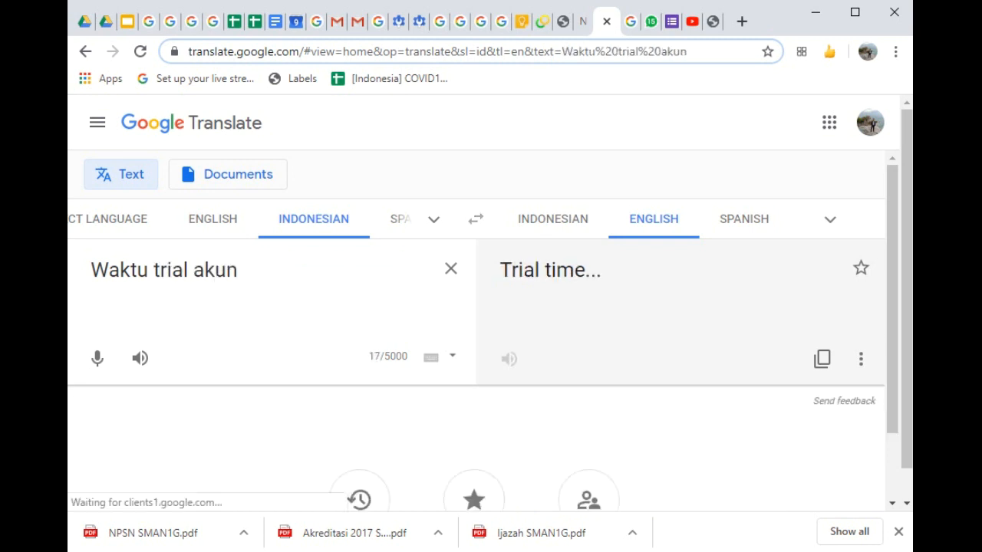
pyautogui.write('G-Suite ')
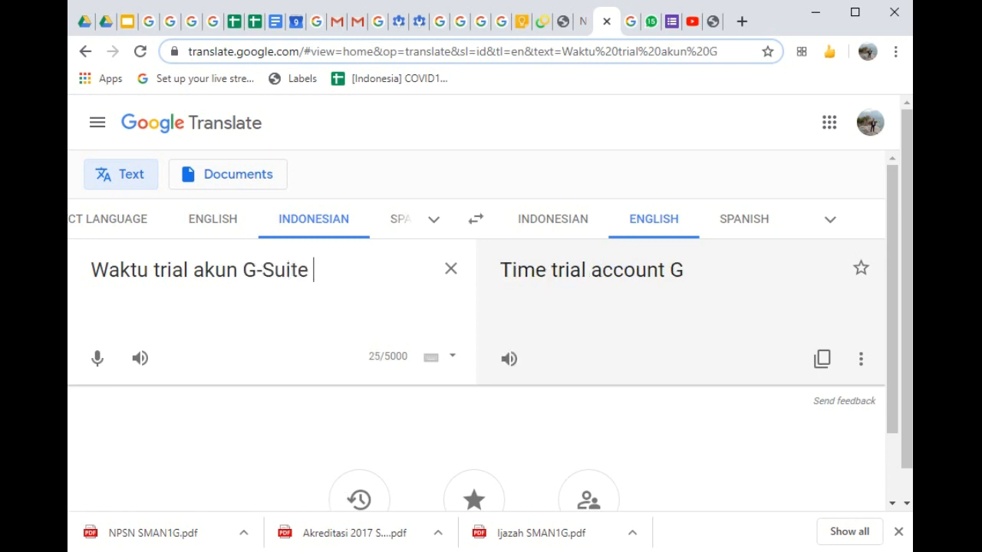
pyautogui.write('kami sudah ber')
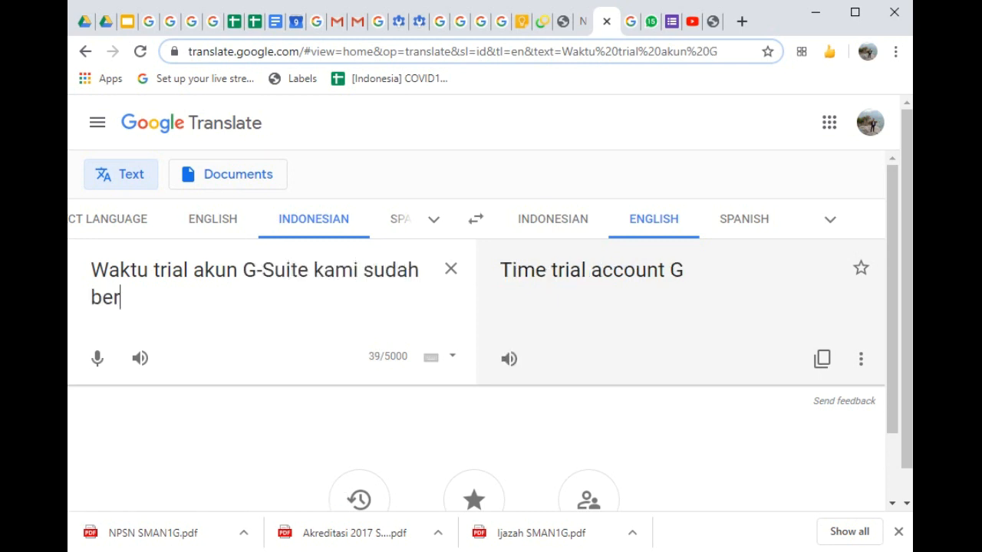
pyautogui.write('akhir, dan ')
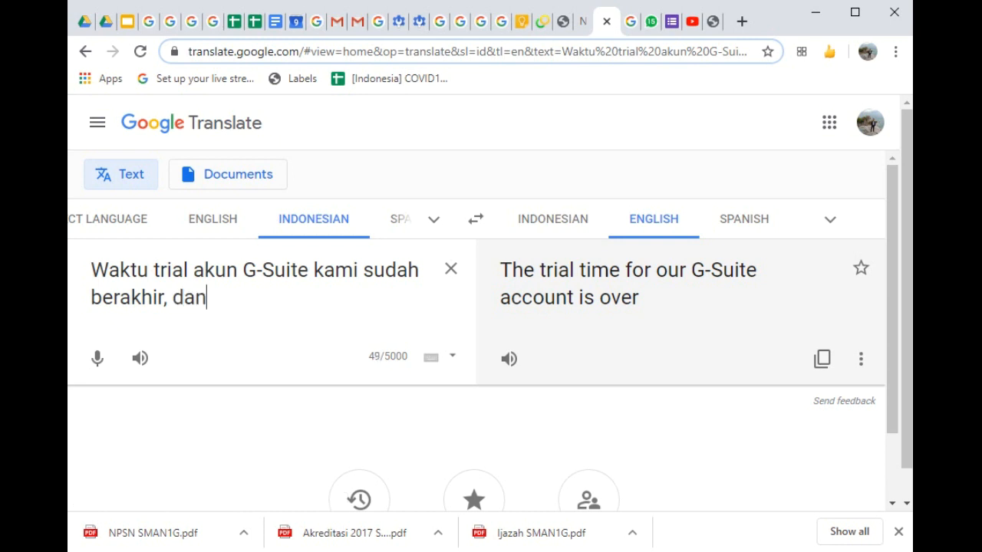
pyautogui.write('kami')
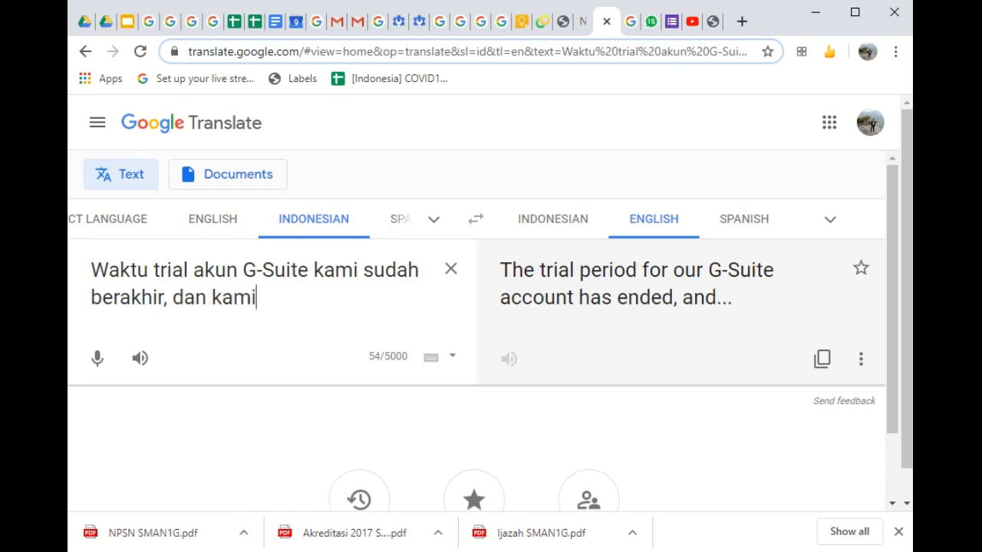
pyautogui.write(' mengajukan')
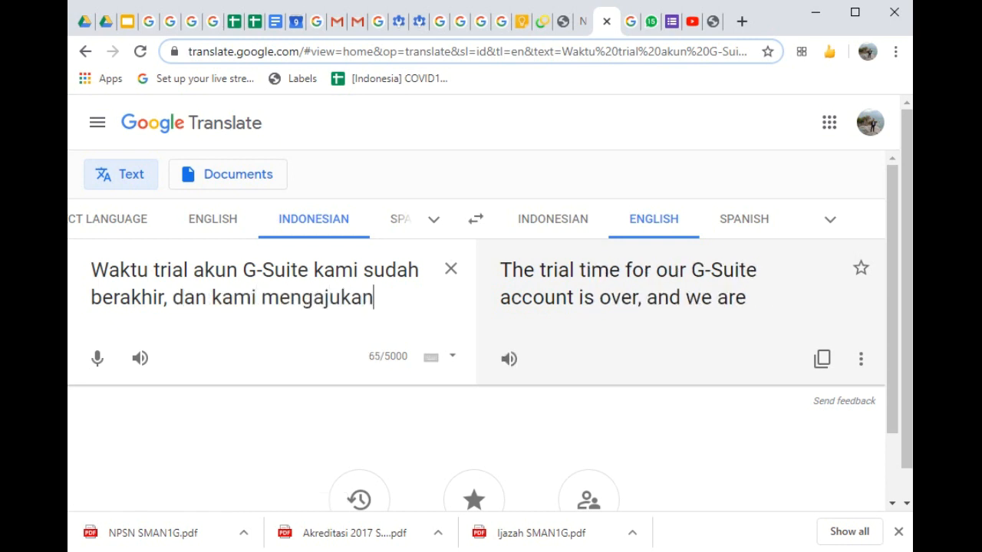
pyautogui.write(' permohonan untuk proses upgrading ke Google Suite for Education untuk sekolah')
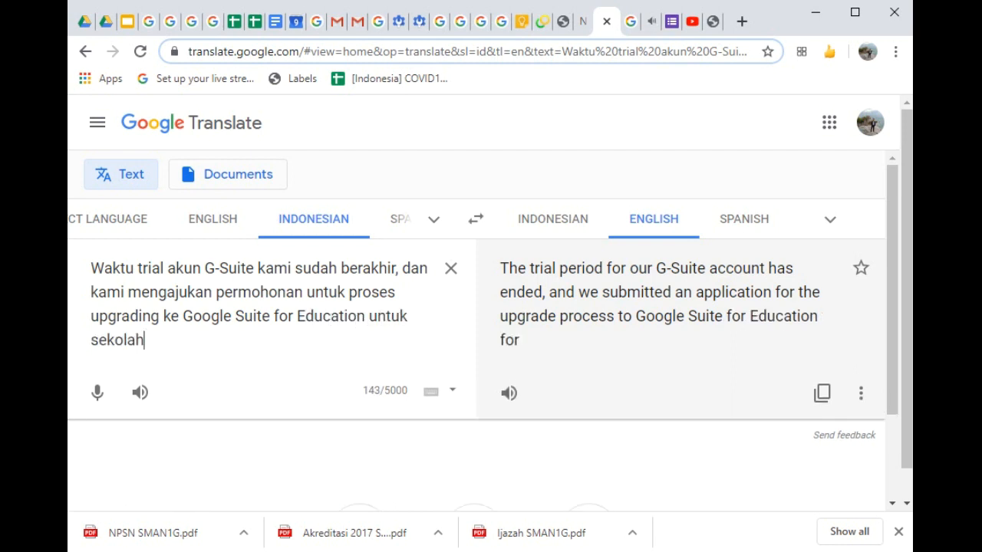
pyautogui.write(' kami.')
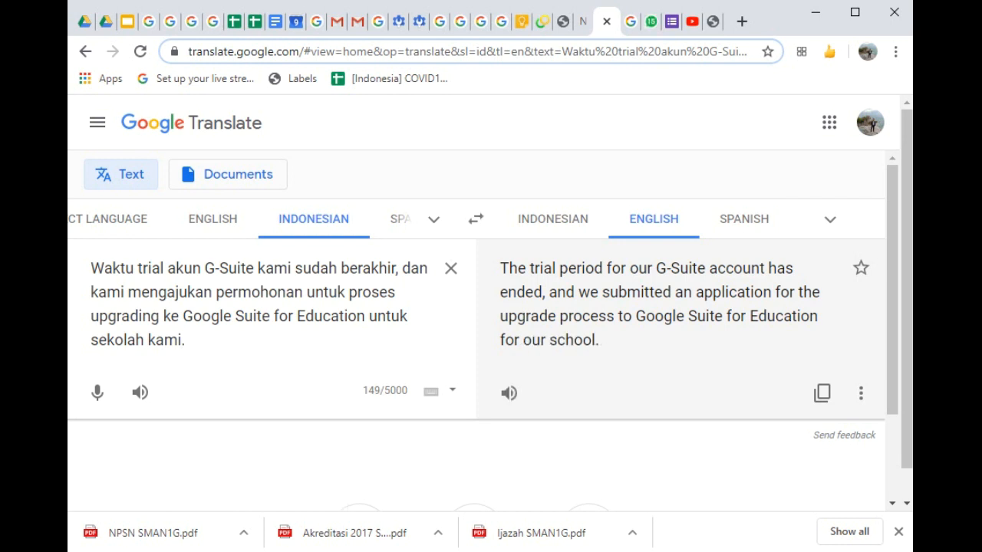
pyautogui.write(' Semoga')
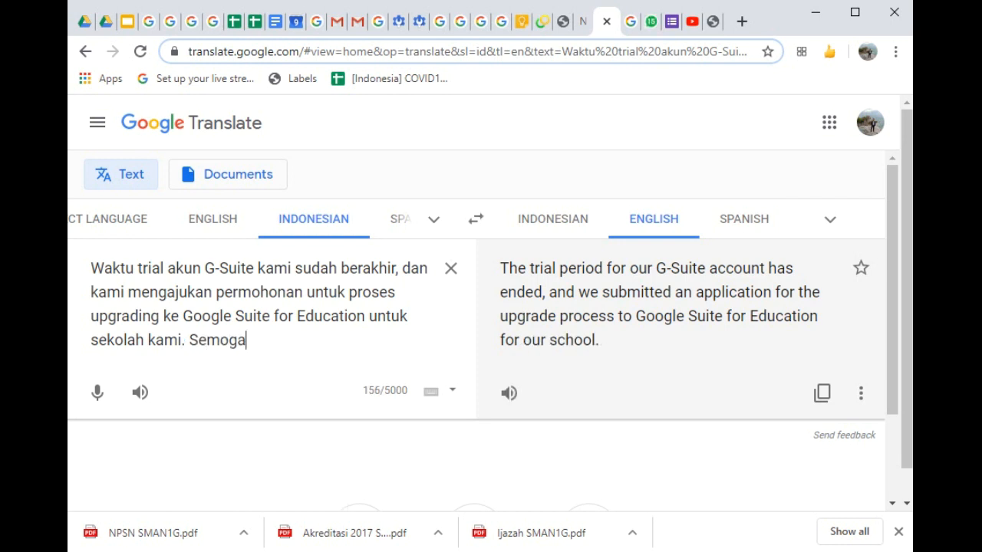
pyautogui.write(' dapat')
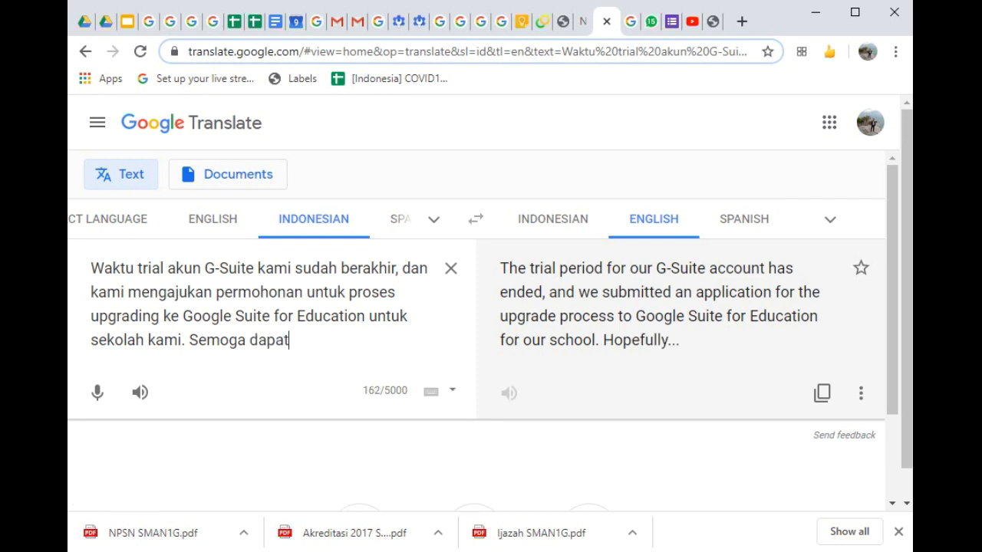
pyautogui.write(' disetuju')
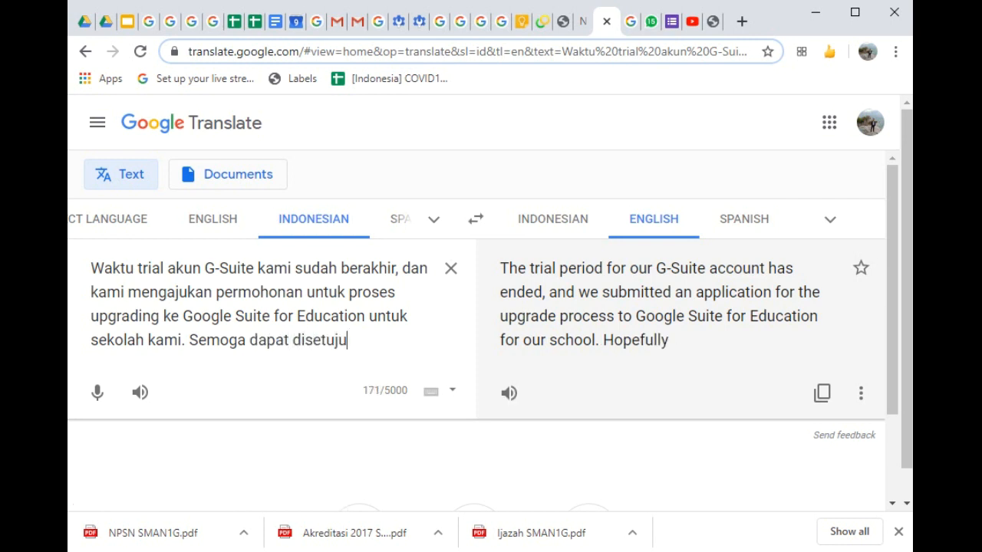
pyautogui.write('i karena ')
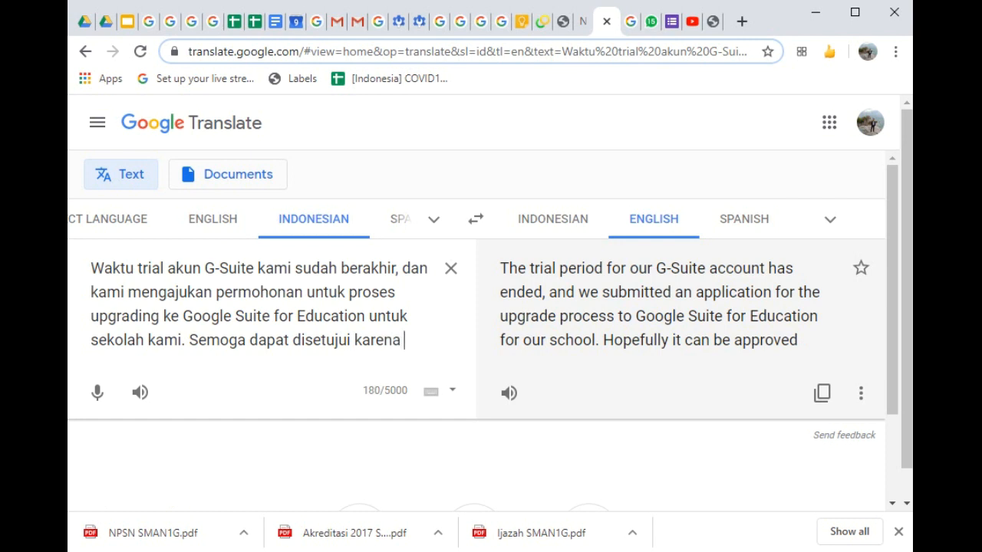
pyautogui.write('kami be')
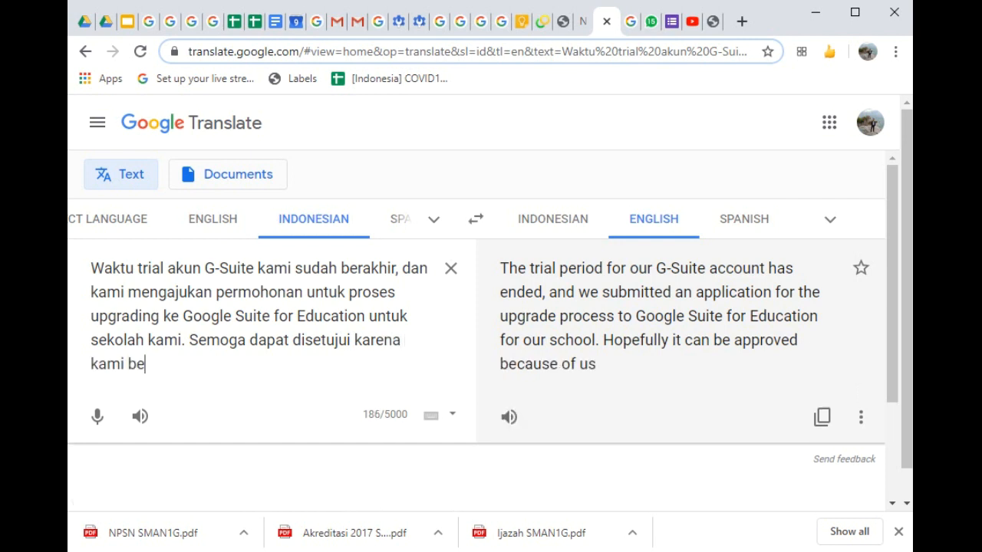
pyautogui.write('nar-benar ')
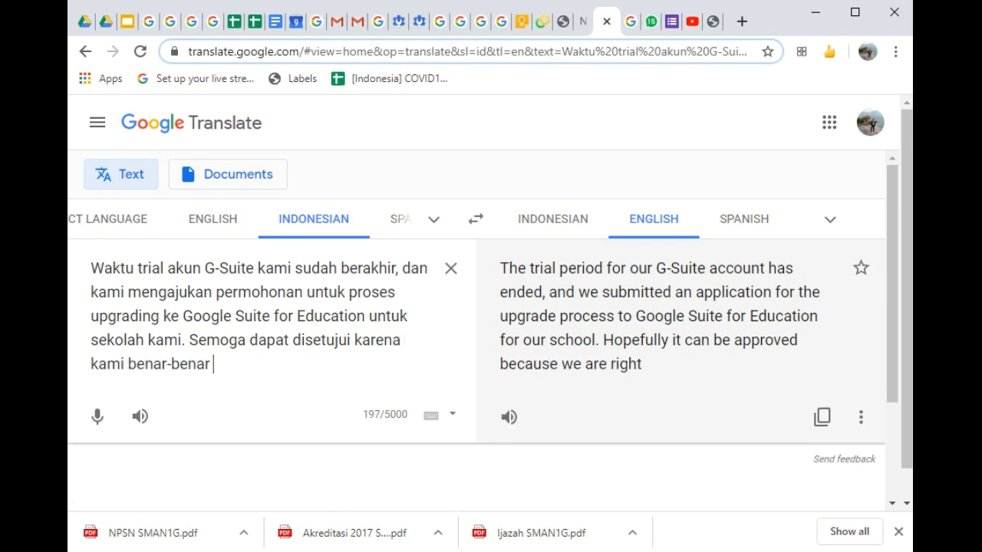
pyautogui.write('memerlukannya')
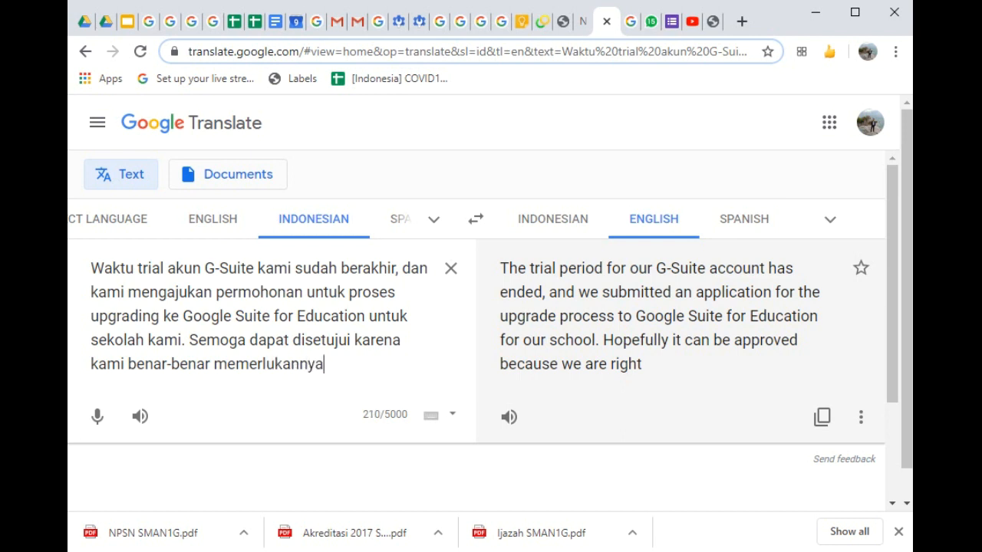
pyautogui.write(' segera dimasa')
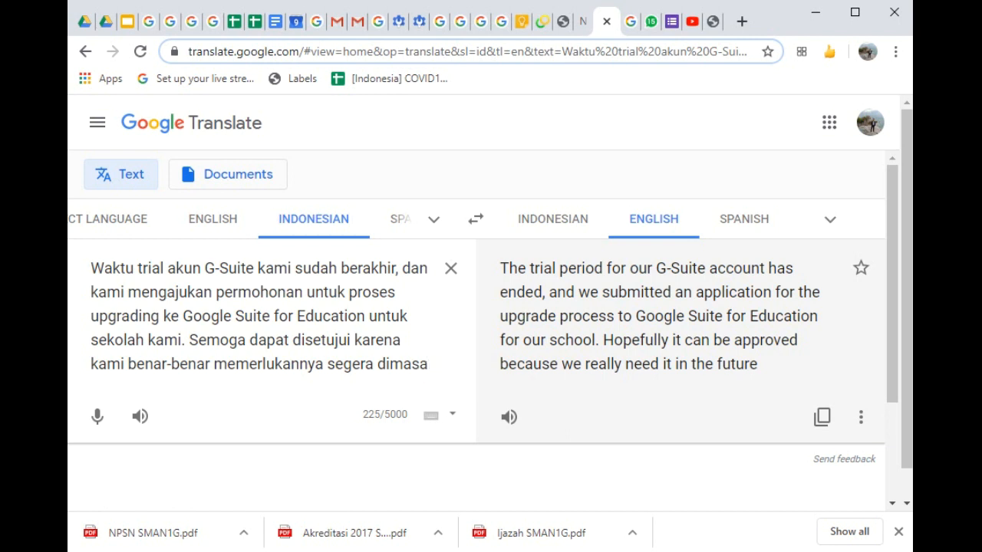
pyautogui.write('pandem')
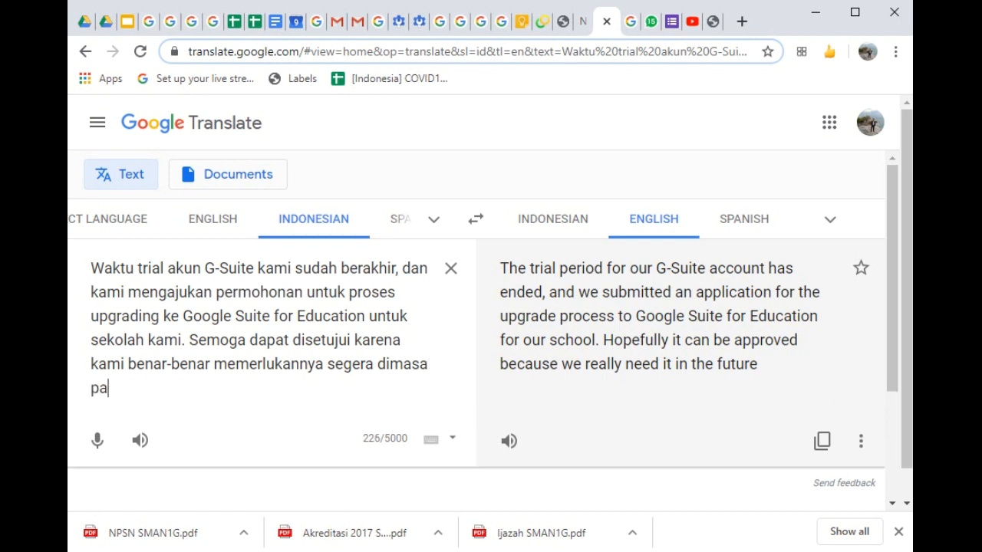
pyautogui.write('i Co')
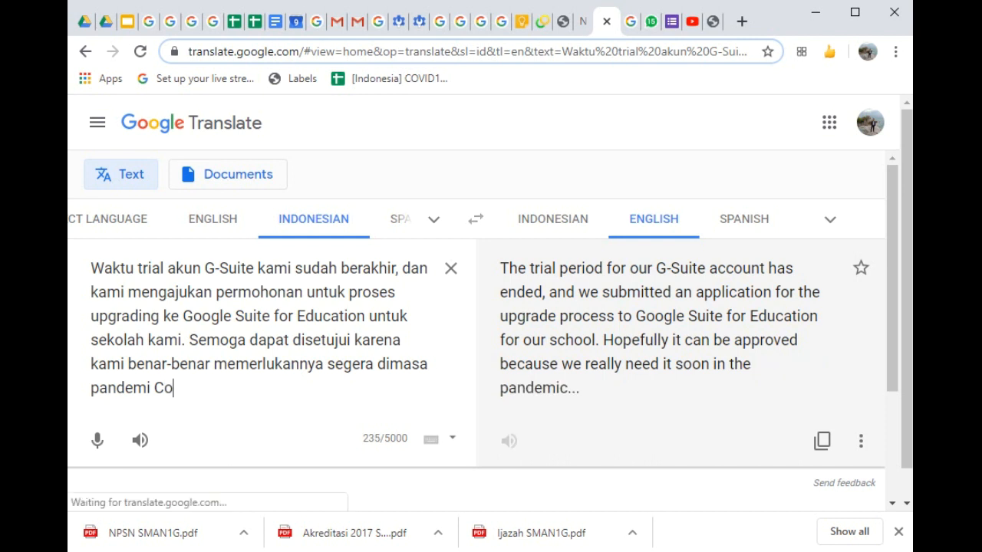
pyautogui.write('vid-19 ini.')
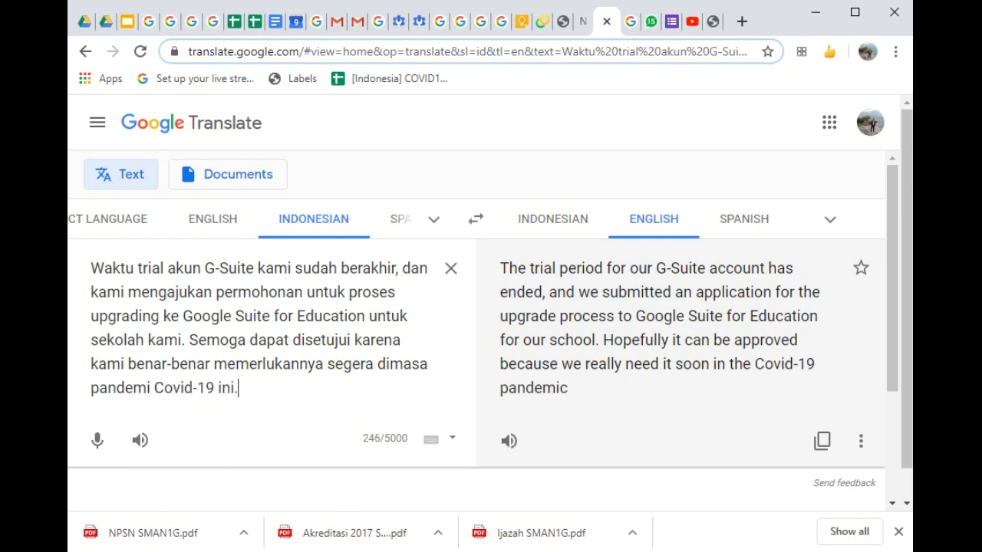
pyautogui.press('Return')
pyautogui.write('Terimakasih.')
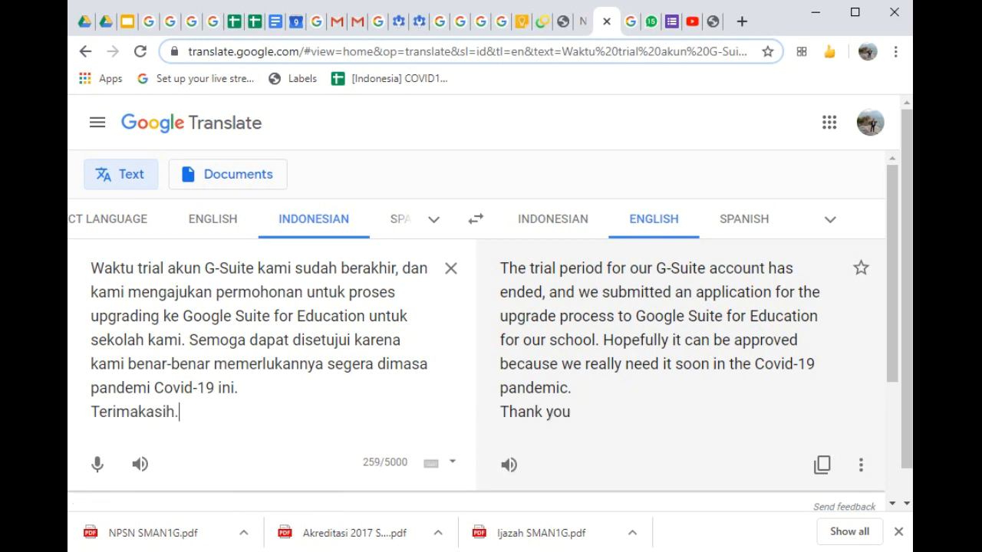
pyautogui.hotkey('shift', 'Up')
pyautogui.hotkey('shift', 'Up')
pyautogui.hotkey('shift', 'Up')
pyautogui.hotkey('shift', 'Up')
pyautogui.hotkey('shift', 'Up')
pyautogui.hotkey('shift', 'Up')
pyautogui.hotkey('shift', 'Up')
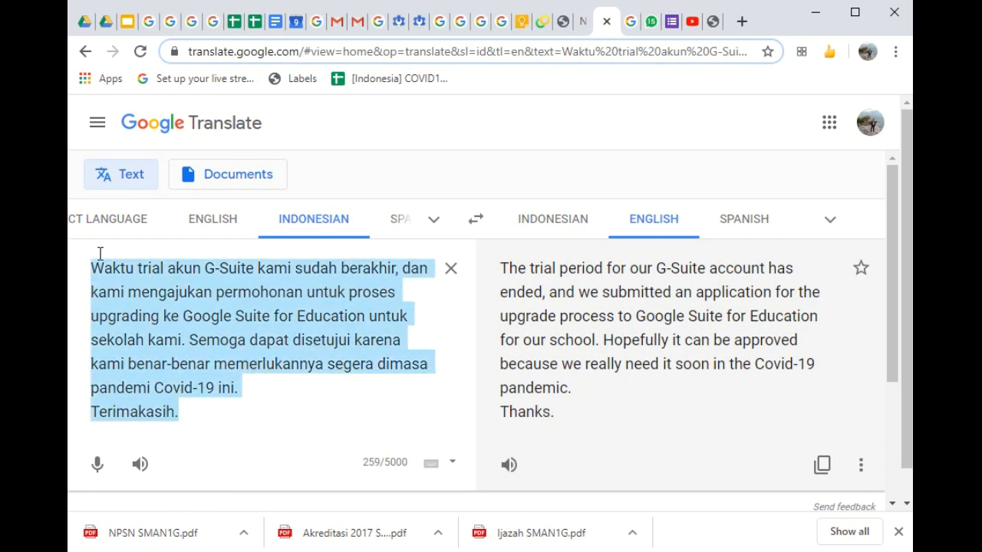
# Step: Reverse the translation so the English message is the source, and copy it
pyautogui.click(476, 219)
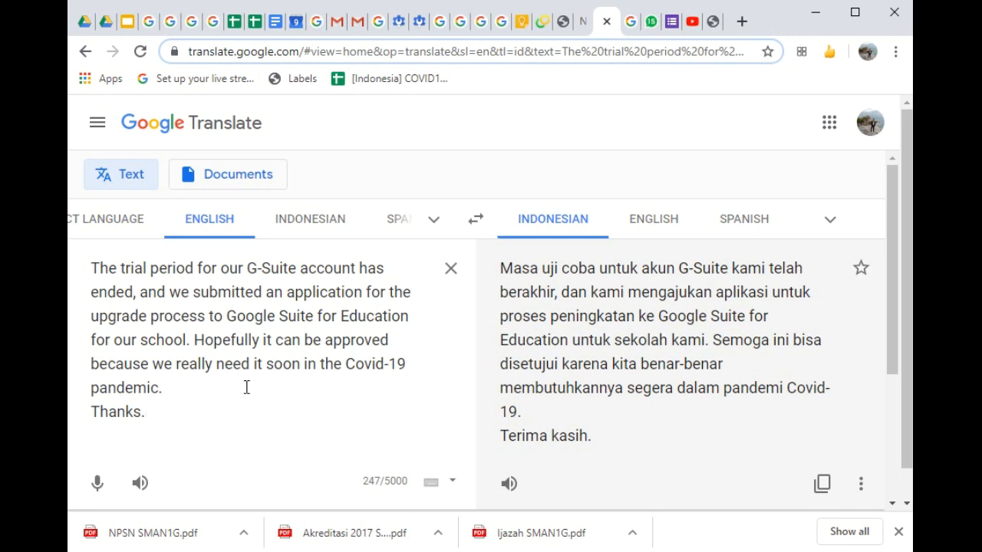
pyautogui.click(160, 408)
pyautogui.hotkey('ctrl', 'a')
pyautogui.hotkey('ctrl', 'c')
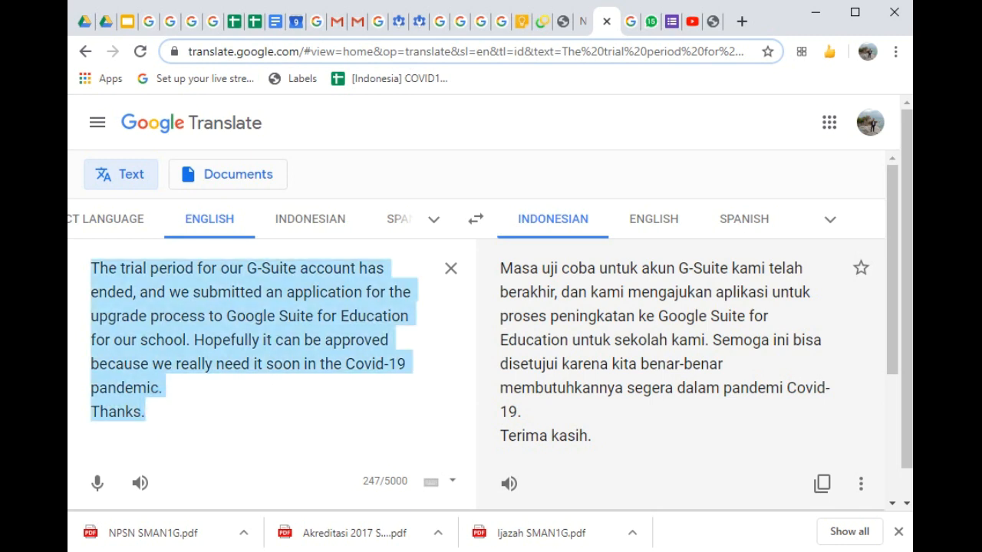
pyautogui.click(497, 20)
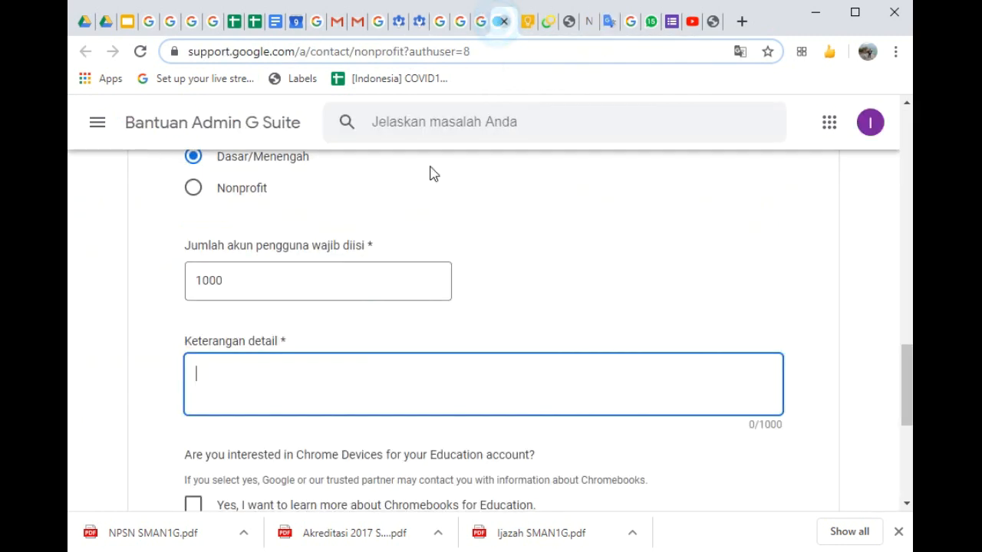
# Step: Paste the English message into the detail description and submit the upgrade request
pyautogui.click(308, 362)
pyautogui.hotkey('ctrl', 'v')
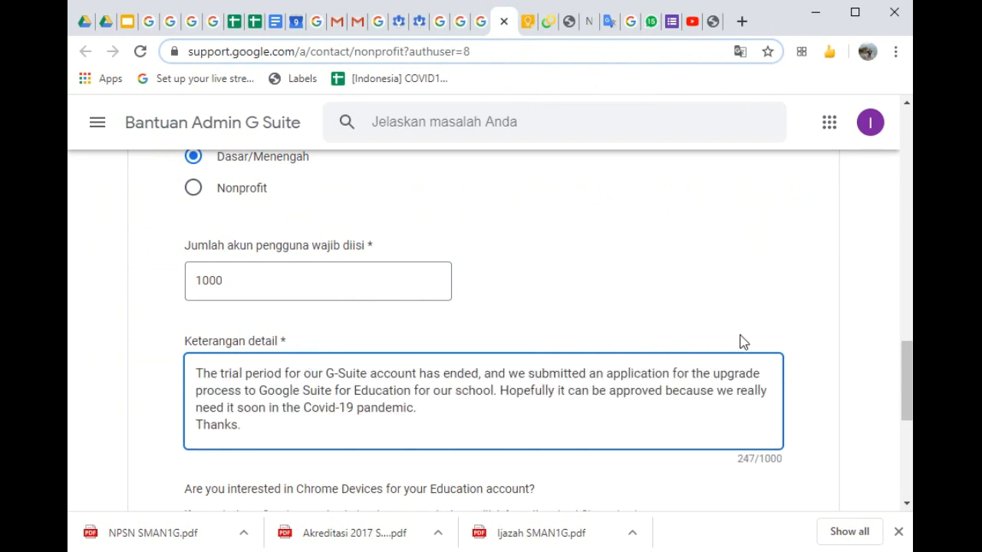
pyautogui.moveTo(909, 358); pyautogui.dragTo(909, 422)
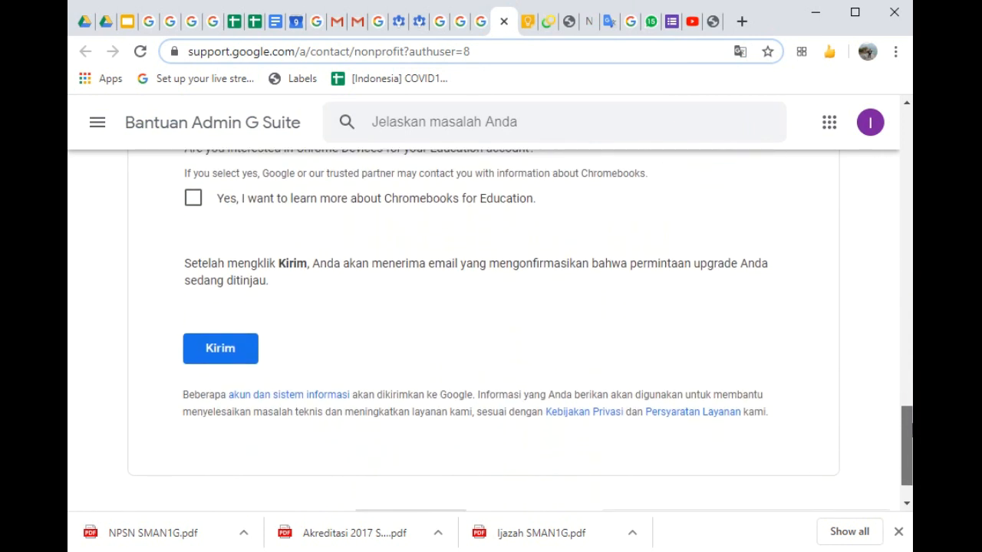
pyautogui.click(222, 355)
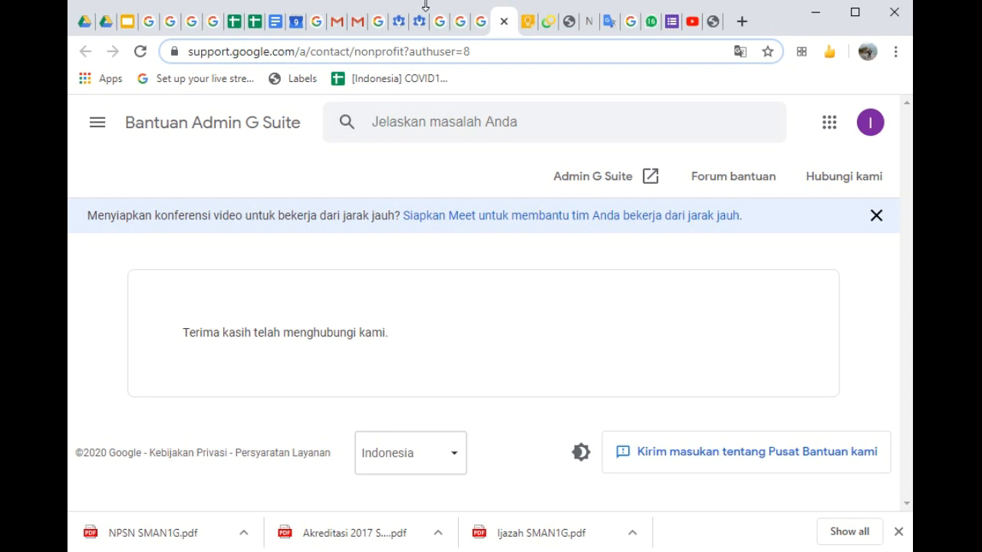
pyautogui.click(358, 21)
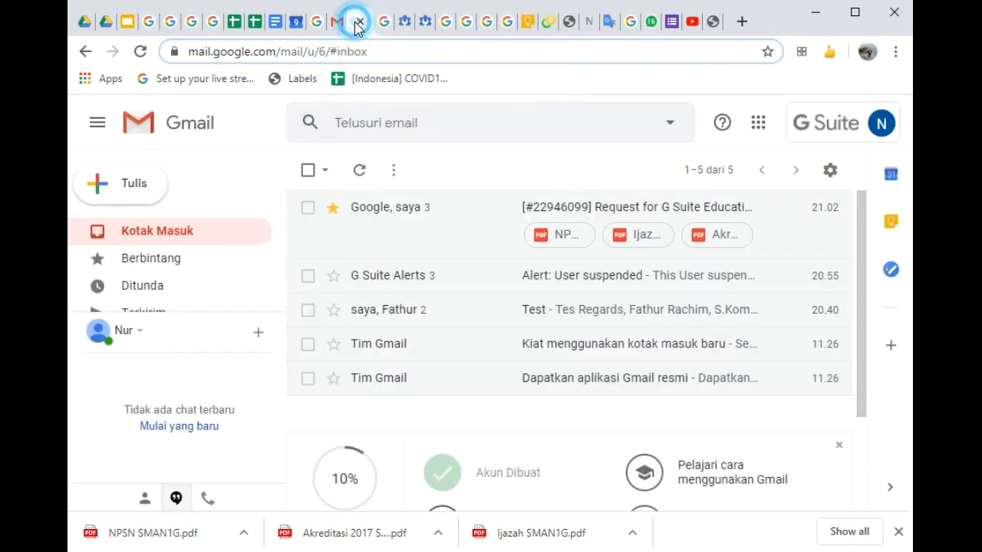
# Step: Add the school admin account to Gmail by entering its email and password
pyautogui.click(881, 125)
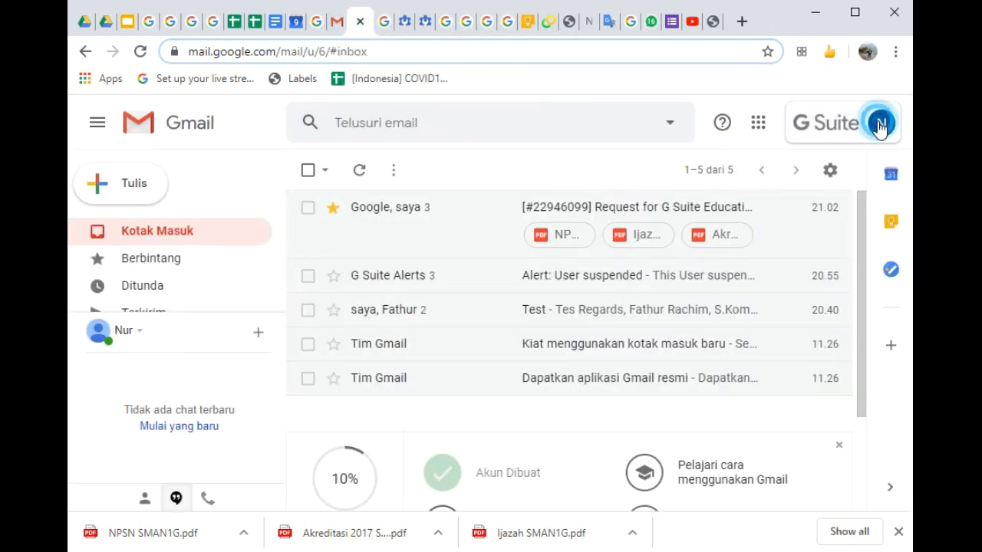
pyautogui.moveTo(898, 220); pyautogui.dragTo(883, 376)
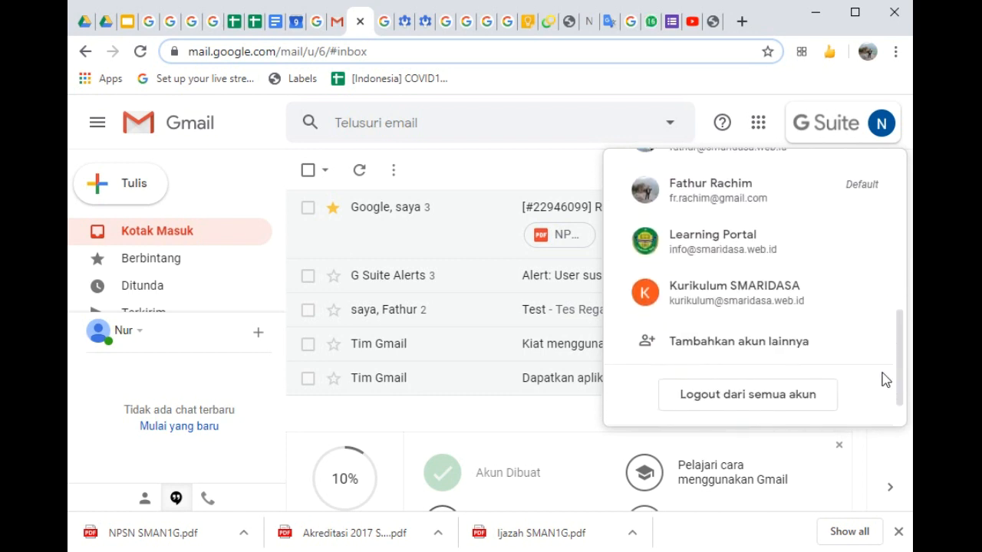
pyautogui.click(749, 346)
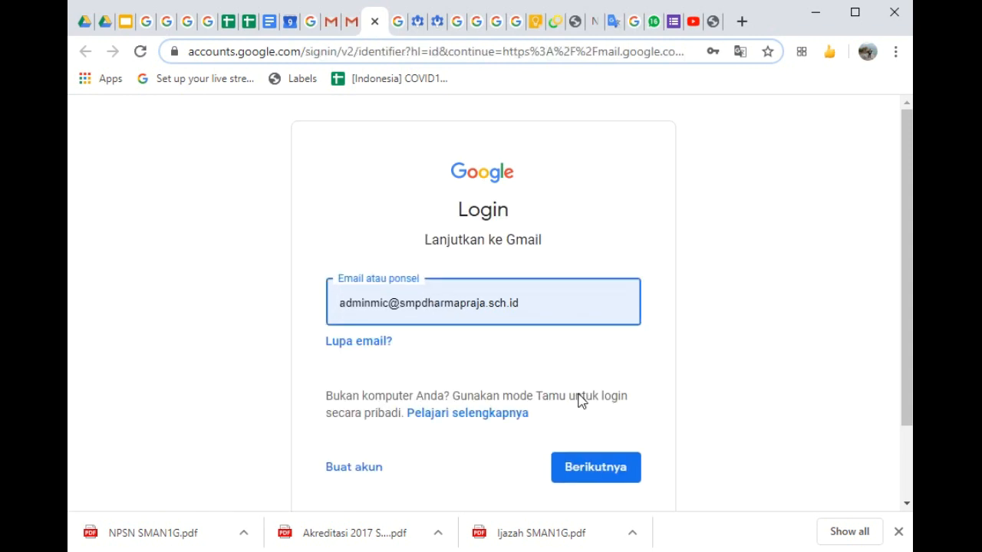
pyautogui.click(596, 468)
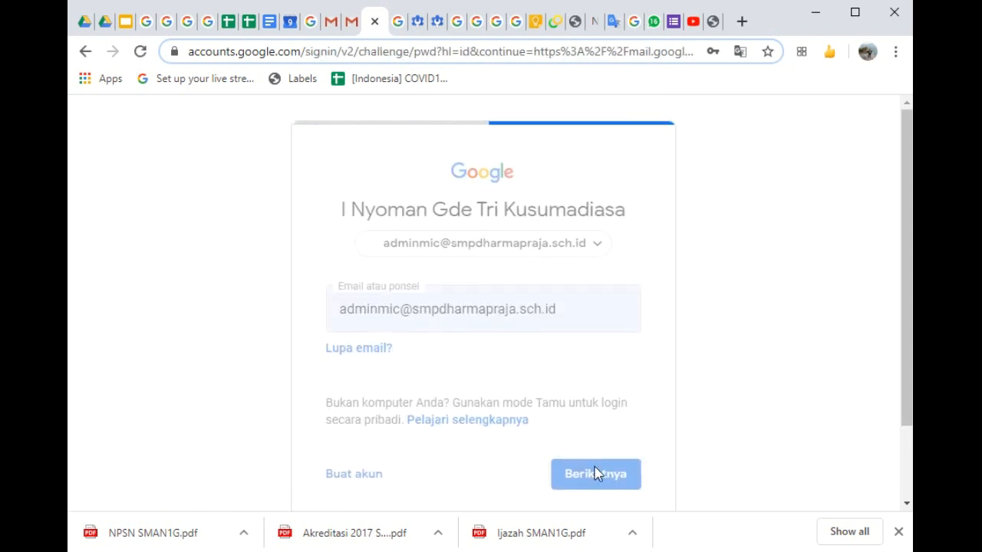
pyautogui.click(593, 442)
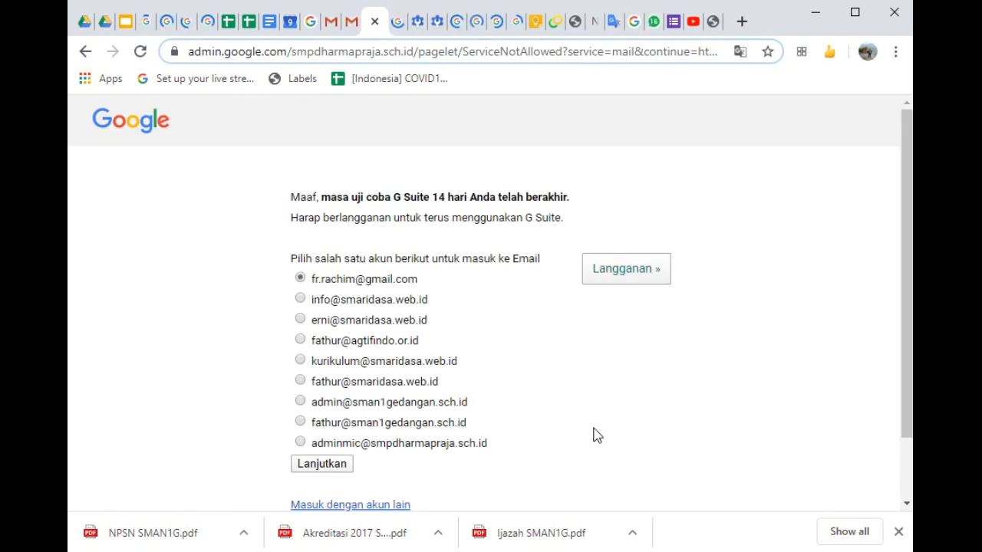
# Step: Continue with the school admin account and try renewing the expired G Suite subscription
pyautogui.click(300, 441)
pyautogui.click(322, 463)
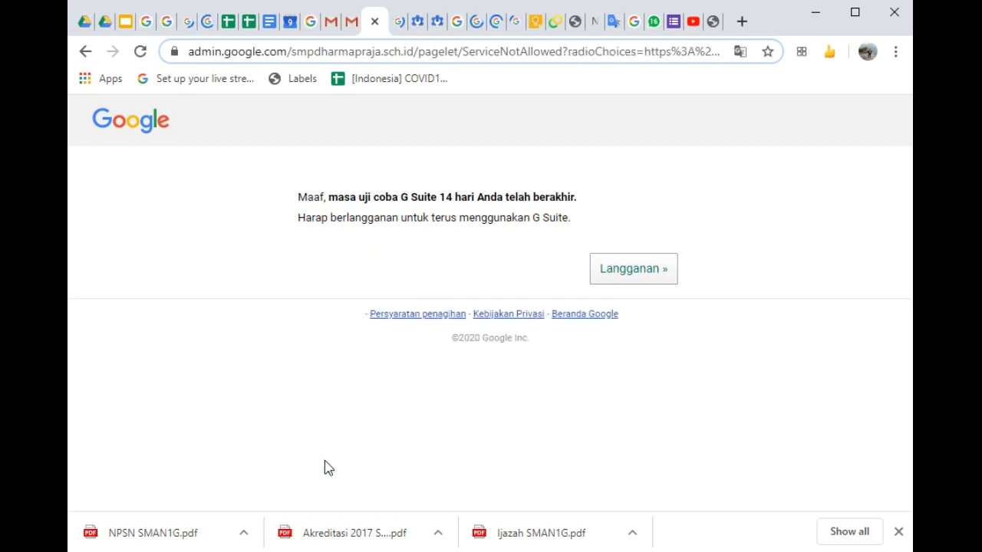
pyautogui.click(633, 269)
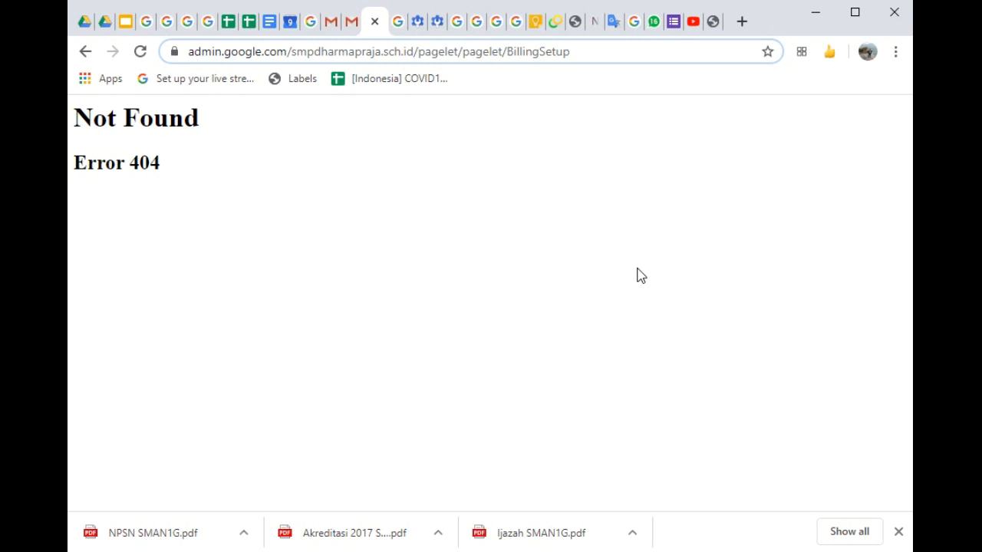
# Step: On the Admin billing page, choose Batalkan langganan from the subscription's Tindakan menu
pyautogui.click(435, 23)
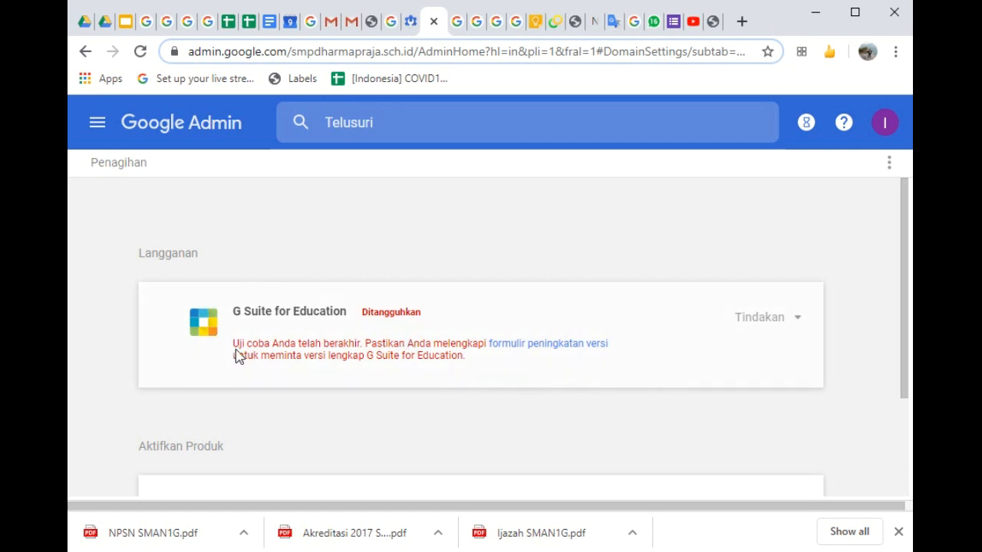
pyautogui.click(803, 327)
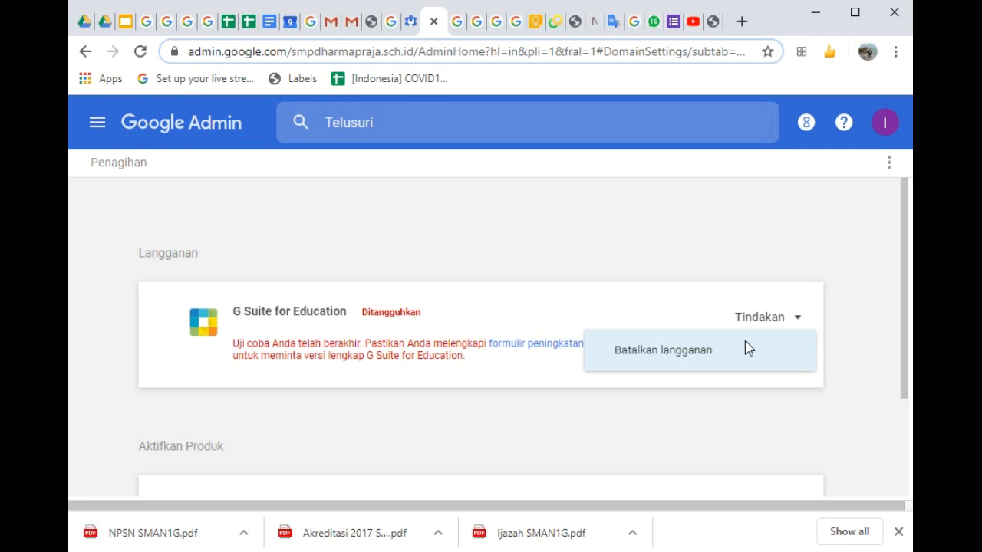
pyautogui.click(712, 354)
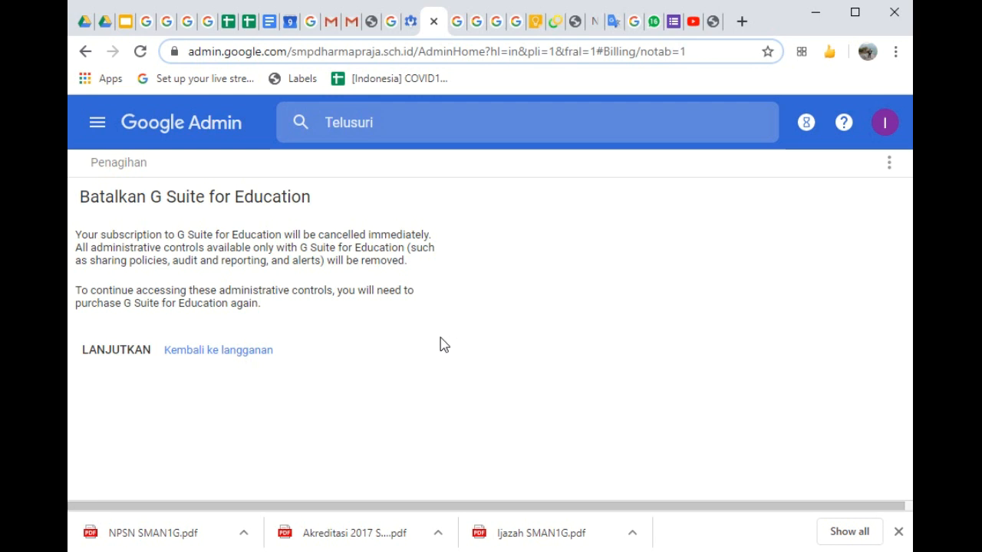
# Step: Continue and confirm 'Ya, saya yakin' to cancel the G Suite for Education subscription
pyautogui.click(117, 355)
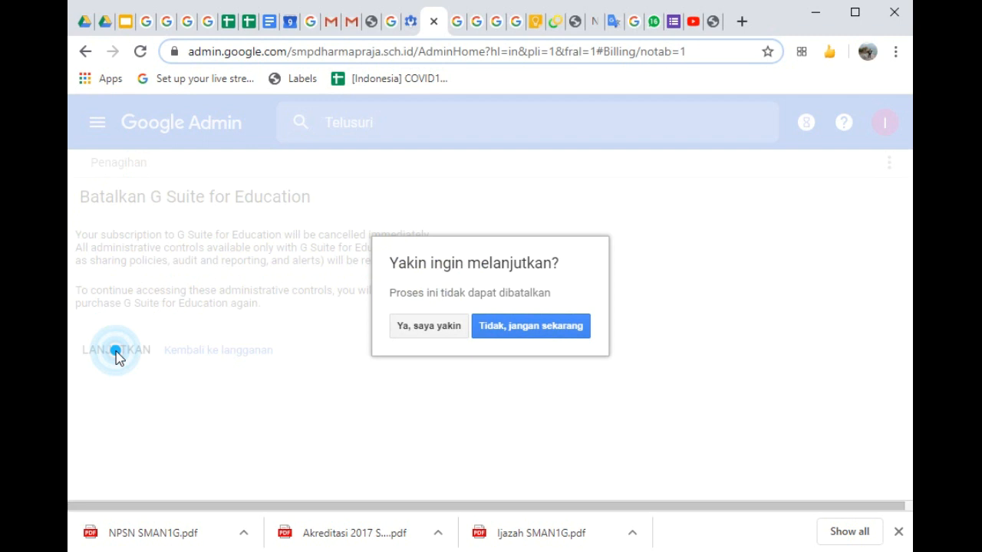
pyautogui.click(429, 330)
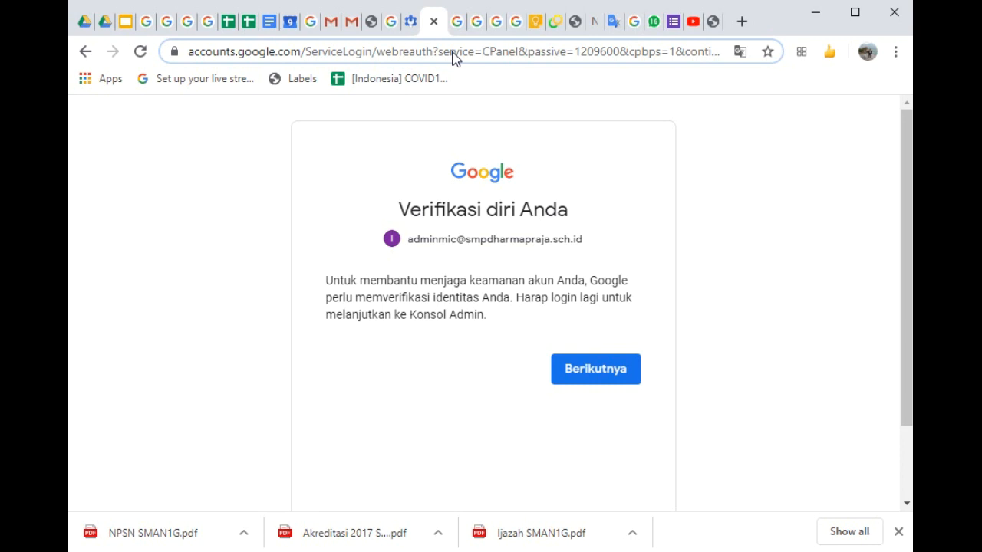
# Step: Close the G Suite help page and the other unneeded browser tabs
pyautogui.click(126, 23)
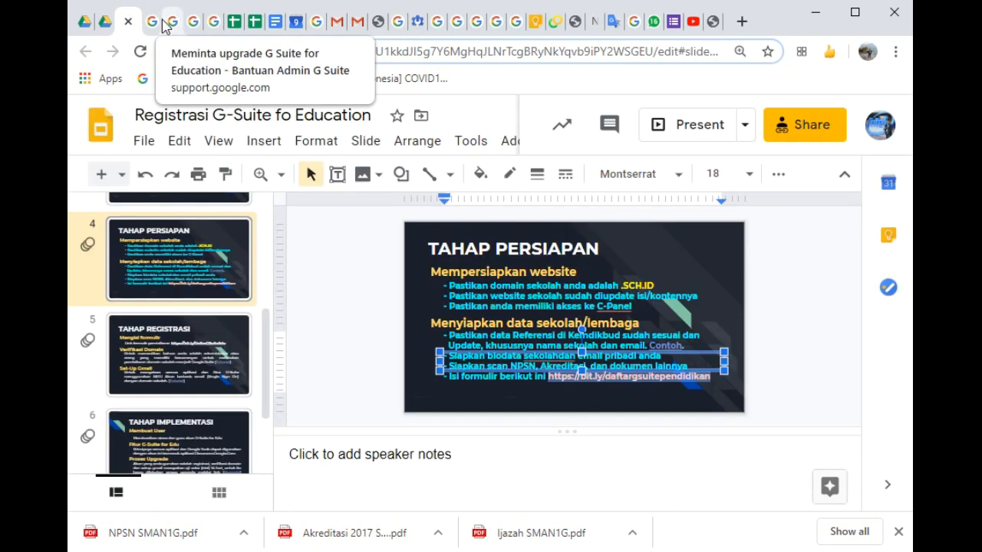
pyautogui.click(154, 26)
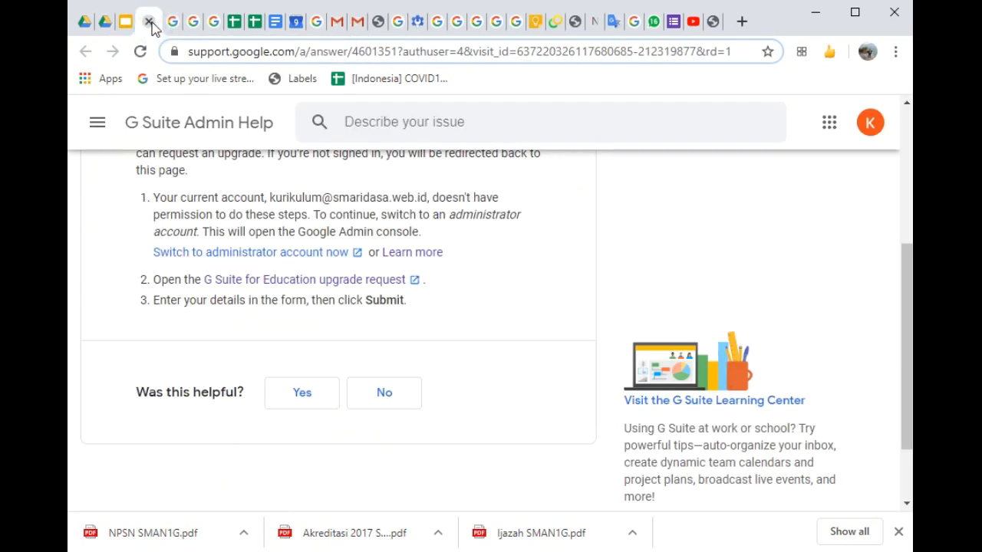
pyautogui.click(151, 23)
pyautogui.click(151, 23)
pyautogui.click(151, 23)
pyautogui.click(151, 23)
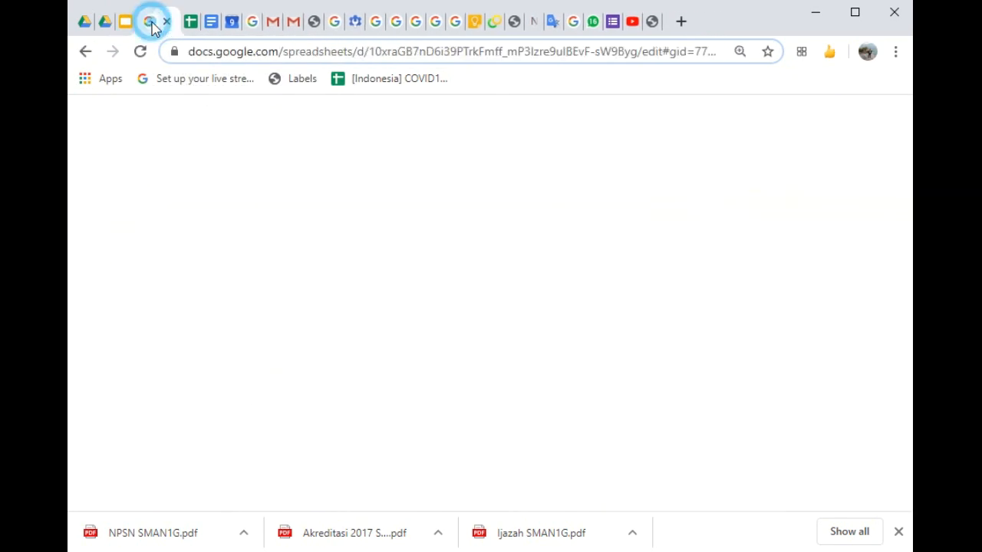
pyautogui.click(150, 23)
pyautogui.click(150, 23)
pyautogui.click(151, 23)
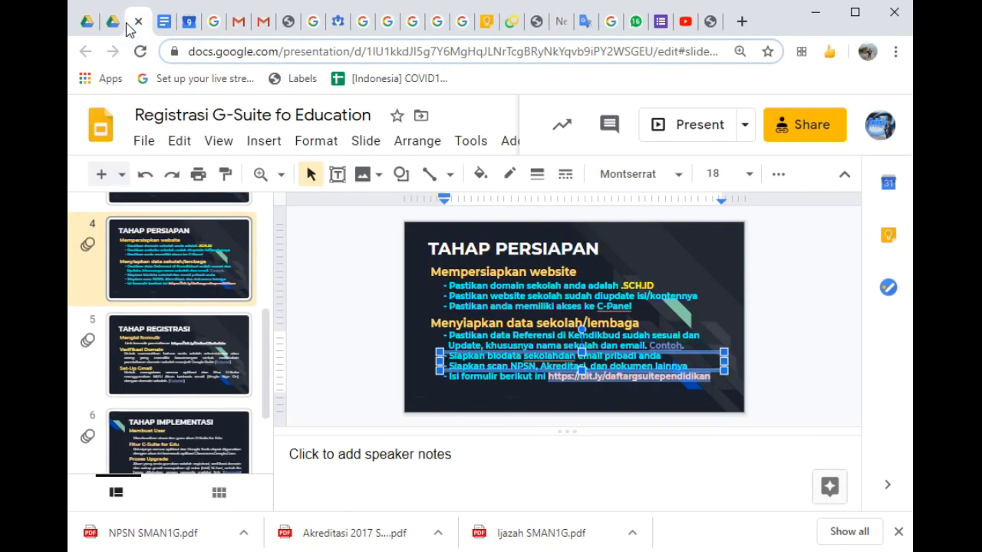
# Step: Open and copy the bit.ly sign-up link from the TAHAP REGISTRASI slide
pyautogui.click(199, 364)
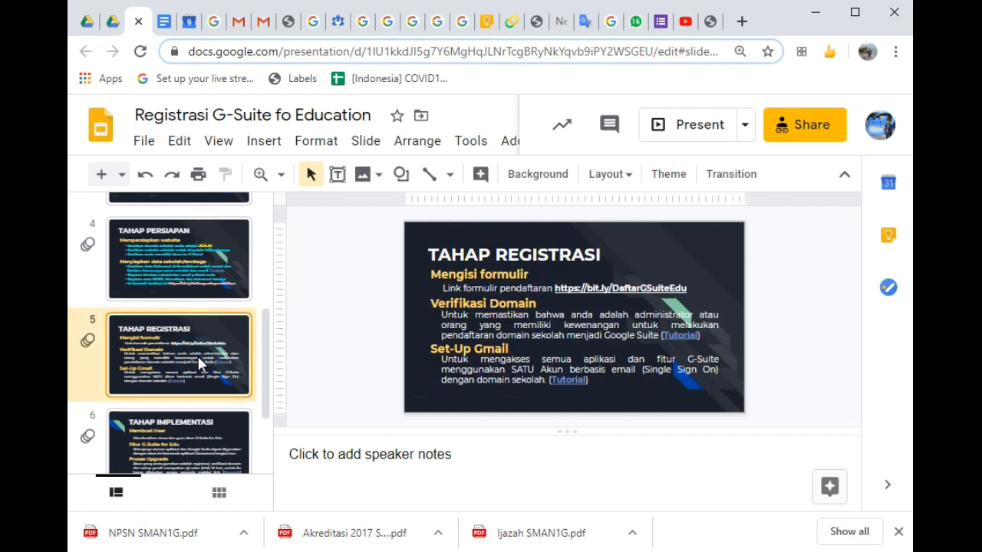
pyautogui.click(665, 290)
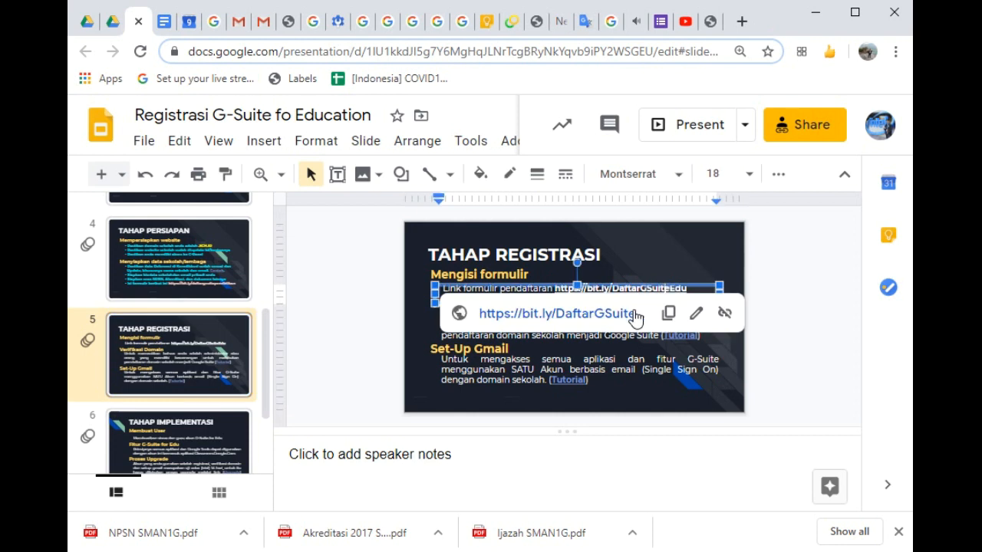
pyautogui.click(591, 319)
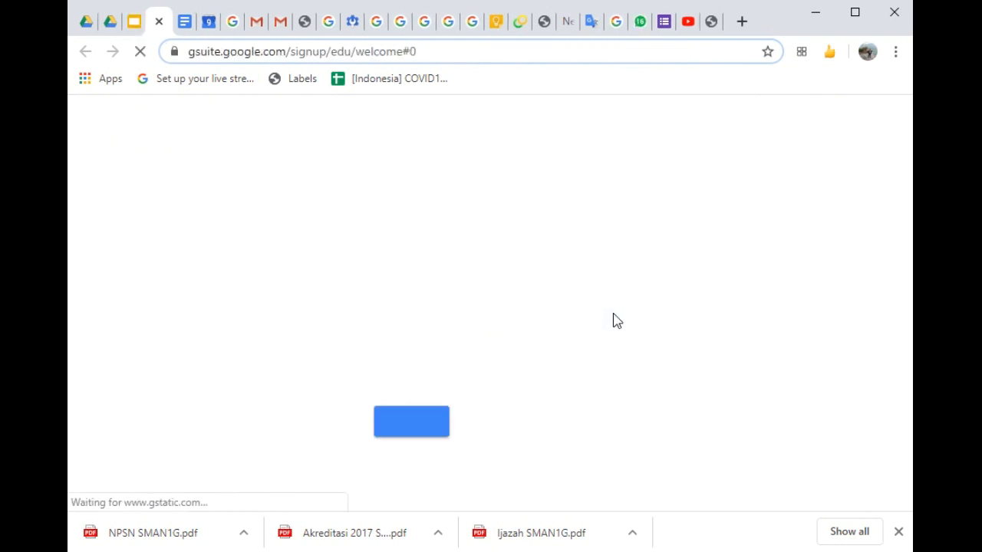
pyautogui.click(133, 23)
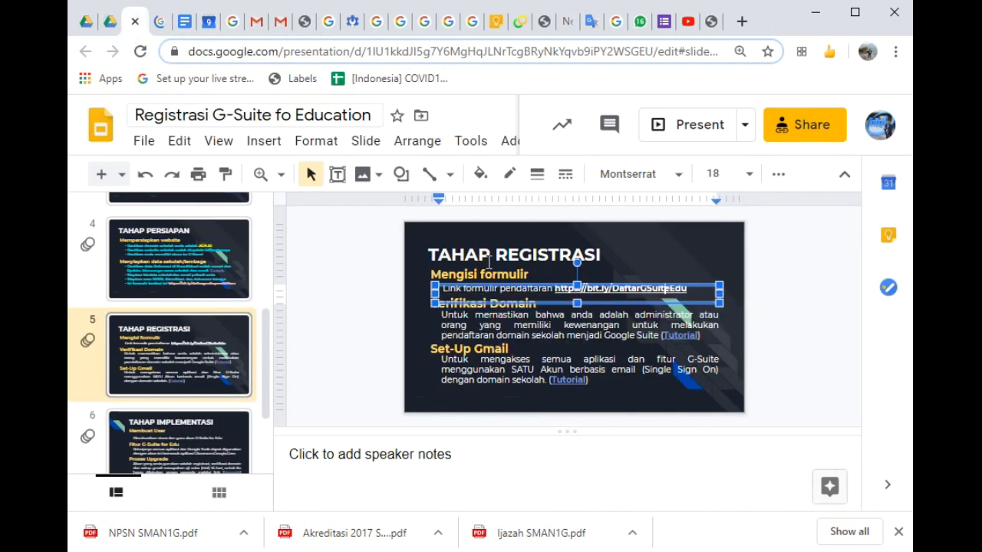
pyautogui.click(631, 294)
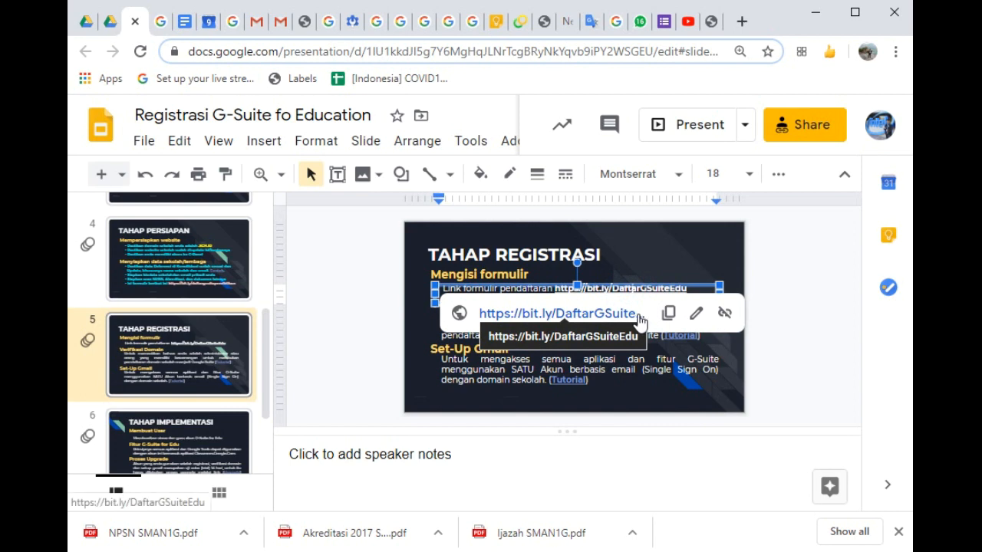
pyautogui.click(660, 315)
pyautogui.click(742, 23)
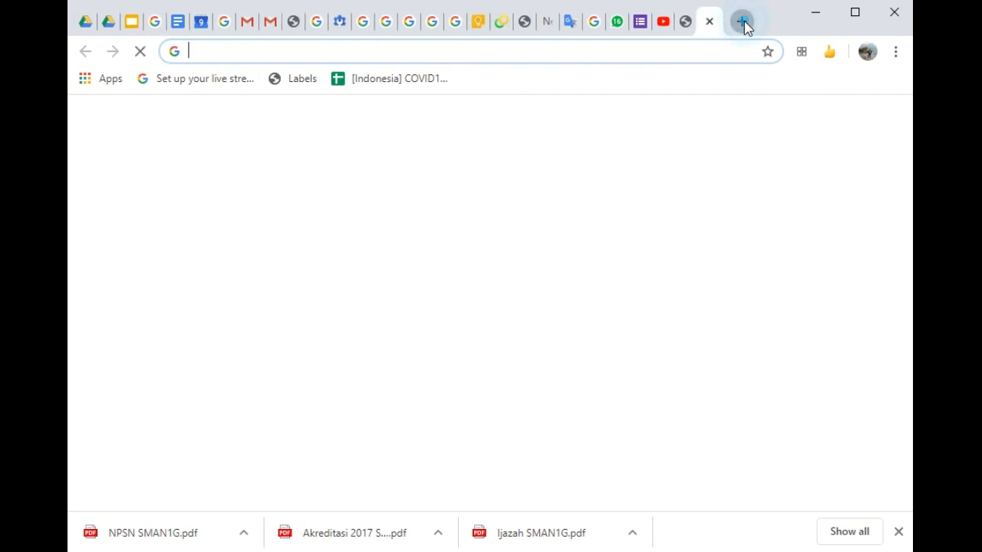
# Step: Paste the bit.ly sign-up link into the new tab and start the sign-up
pyautogui.hotkey('ctrl', 'v')
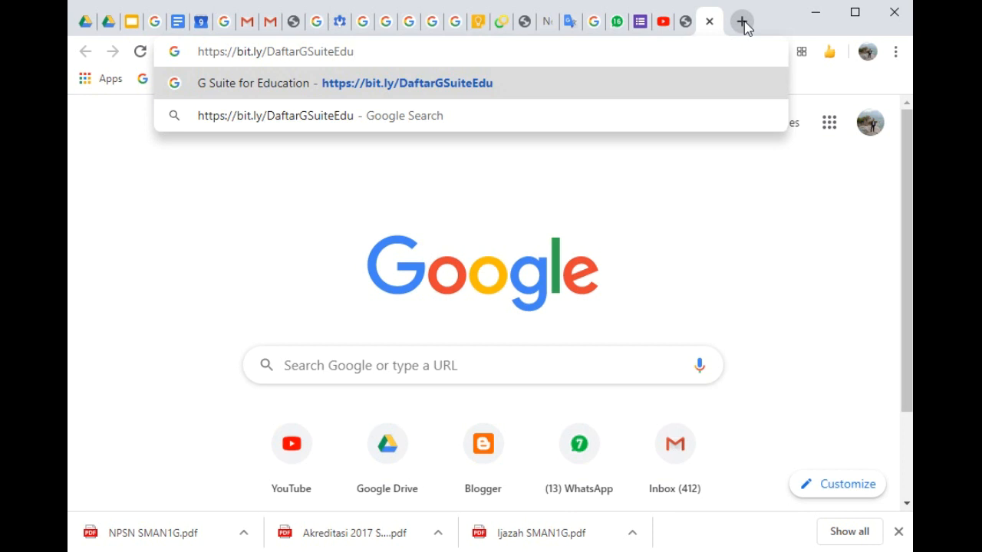
pyautogui.press('Return')
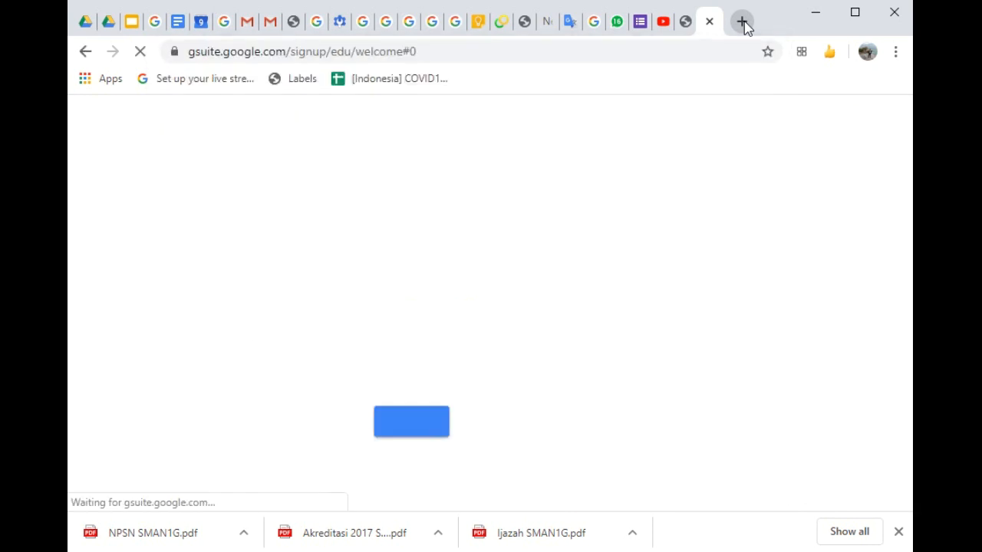
pyautogui.click(427, 428)
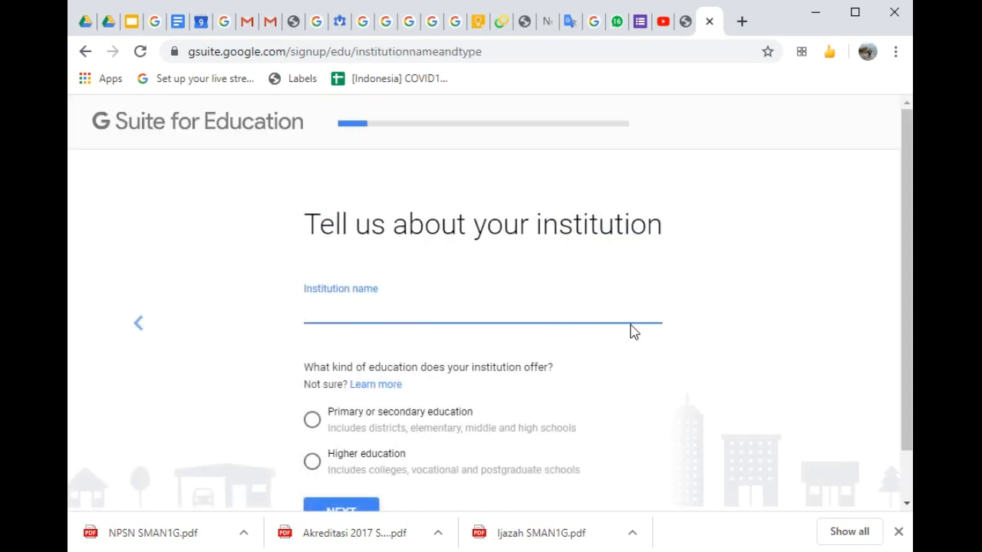
pyautogui.moveTo(907, 275); pyautogui.dragTo(908, 346)
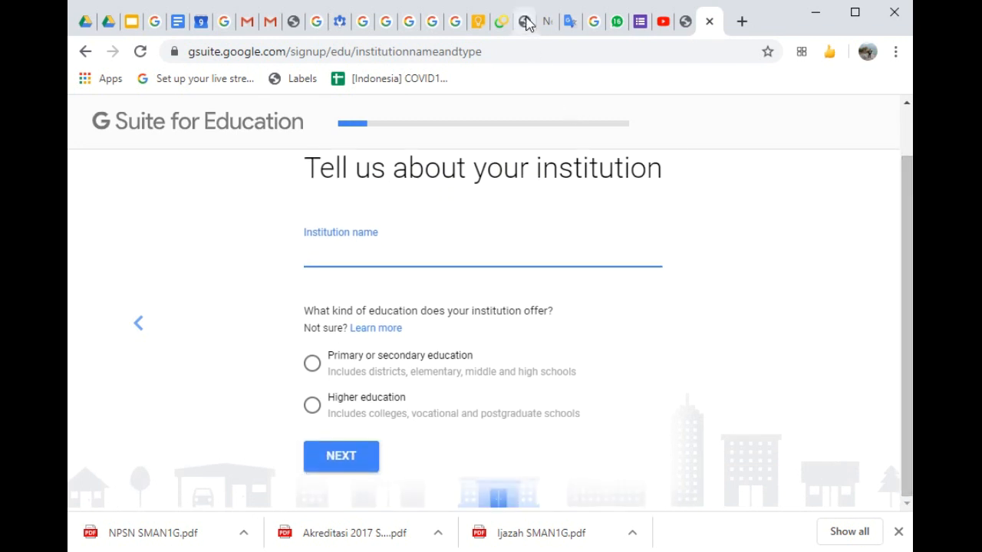
# Step: Enter SMP DHARMA PRAJA DENPASAR as institution name, type Primary or secondary education
pyautogui.click(500, 24)
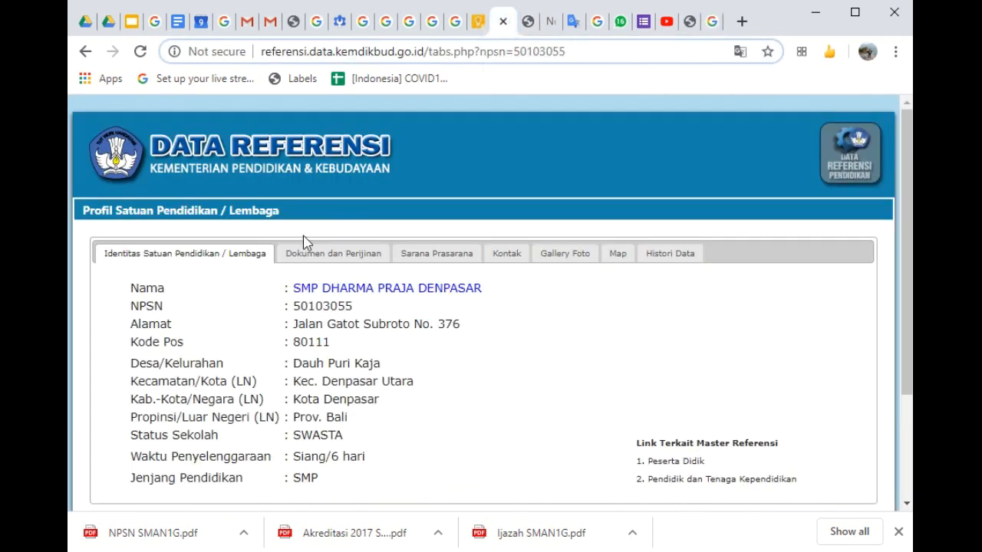
pyautogui.moveTo(293, 289); pyautogui.dragTo(485, 295)
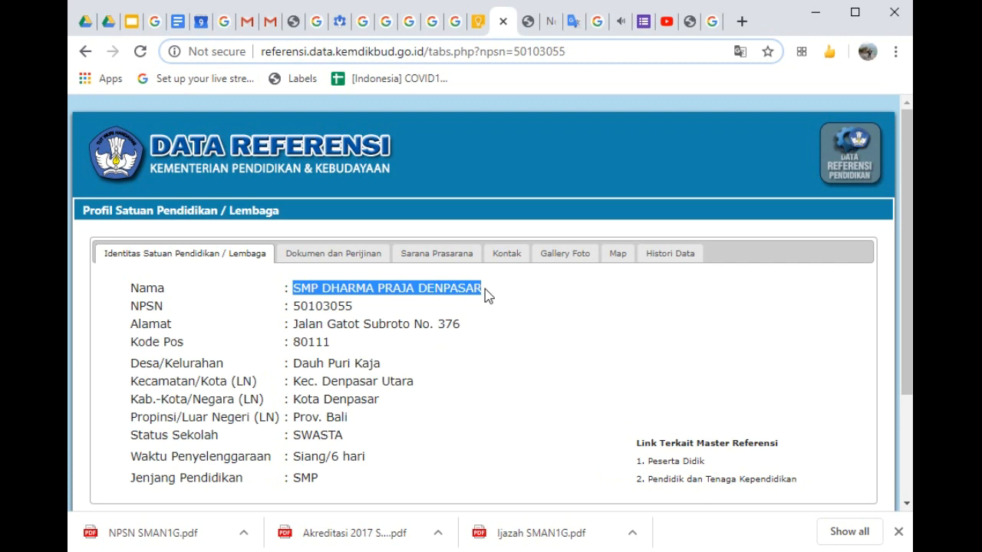
pyautogui.click(710, 21)
pyautogui.hotkey('ctrl', 'v')
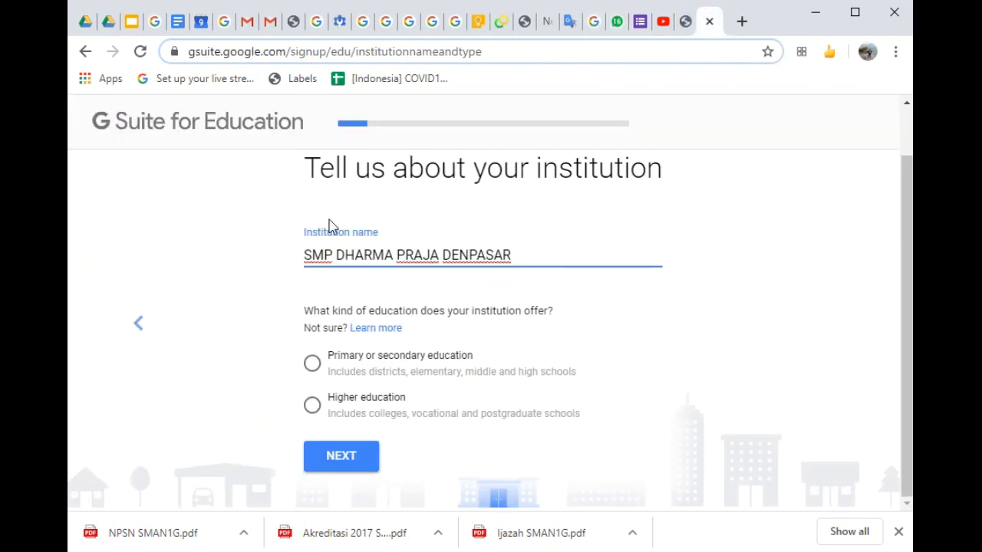
pyautogui.click(313, 371)
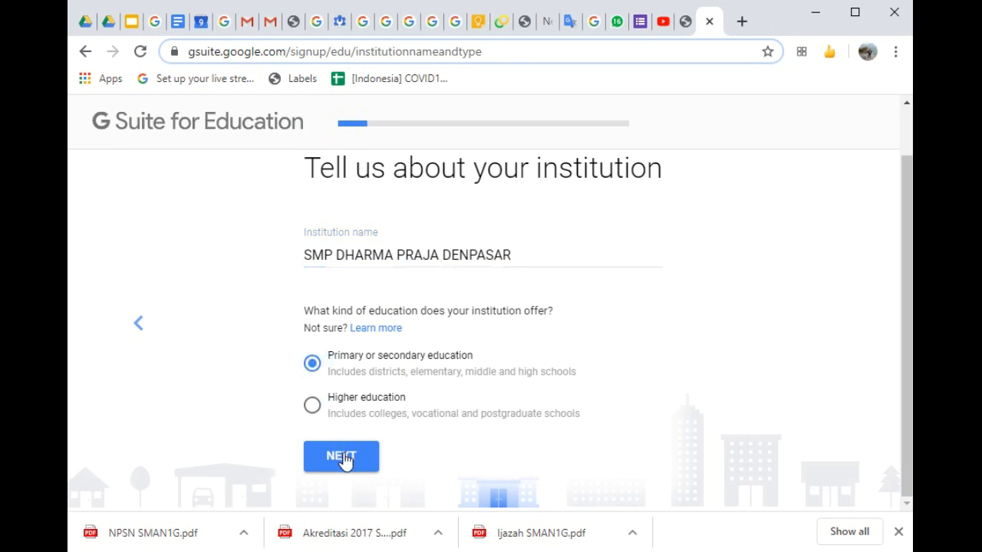
pyautogui.click(344, 459)
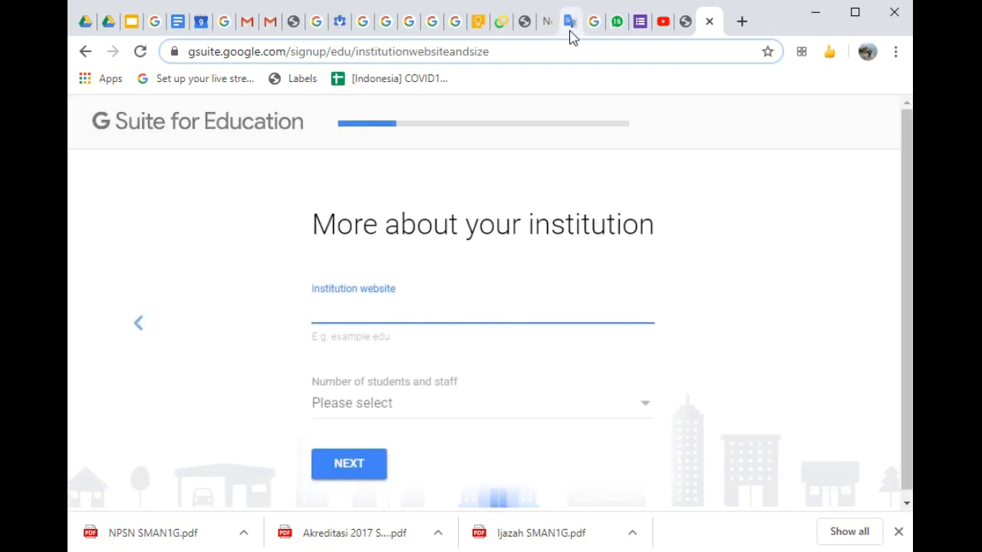
pyautogui.click(686, 26)
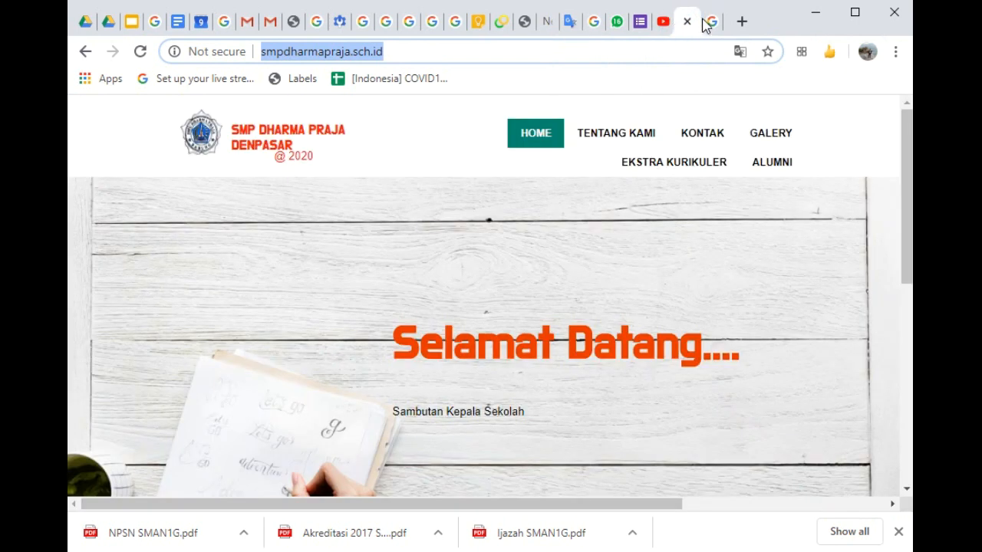
pyautogui.click(706, 23)
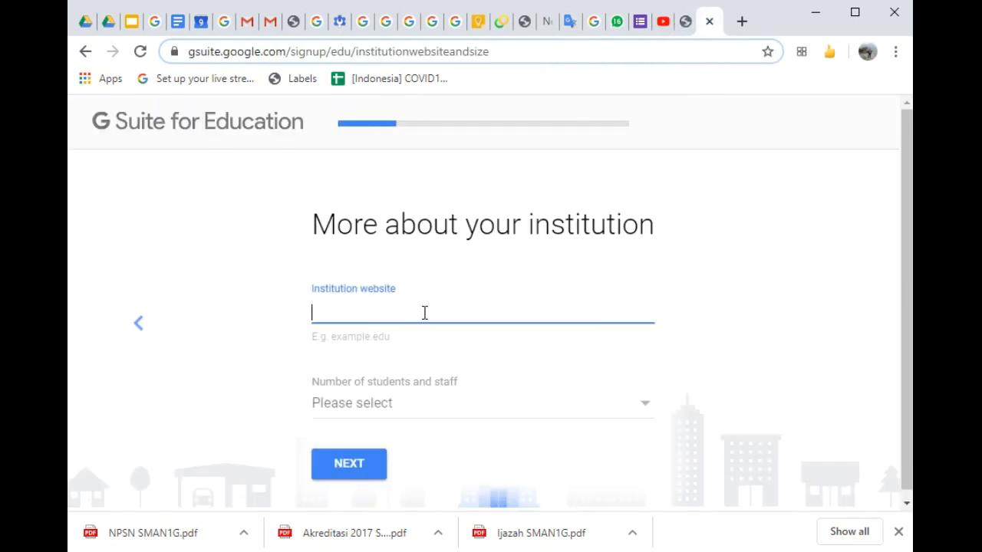
pyautogui.write('http://smpdharmapraja.sch.id/')
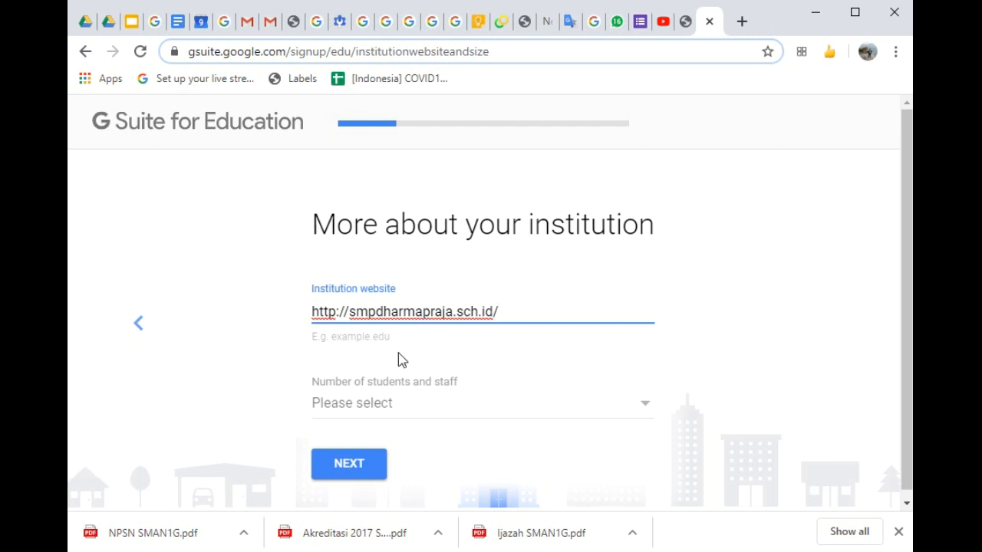
pyautogui.press('BackSpace')
pyautogui.click(414, 407)
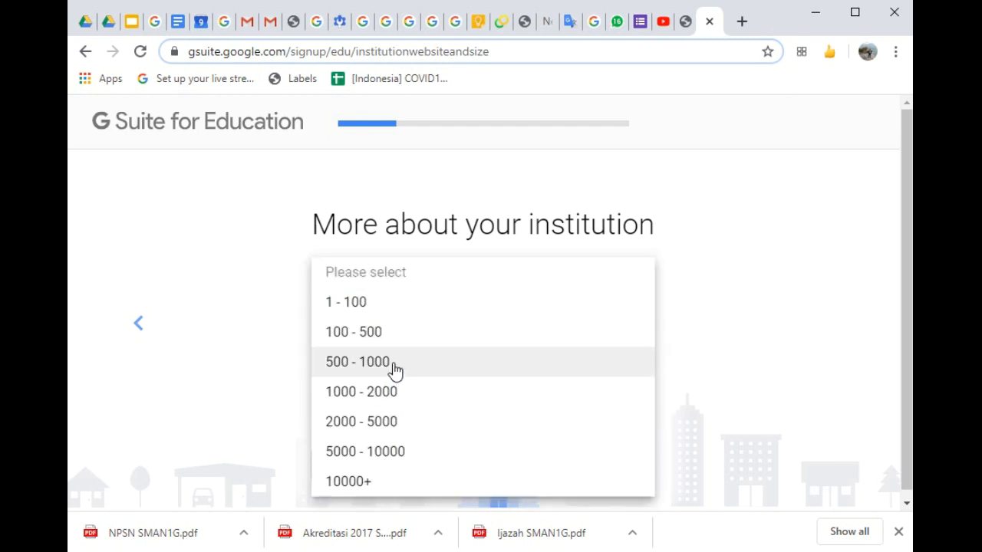
pyautogui.click(394, 366)
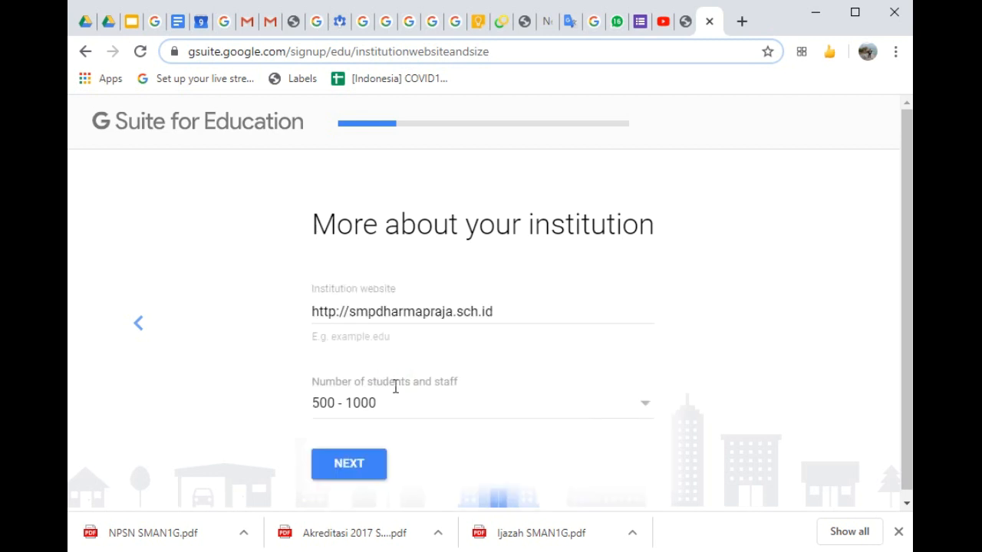
pyautogui.click(359, 464)
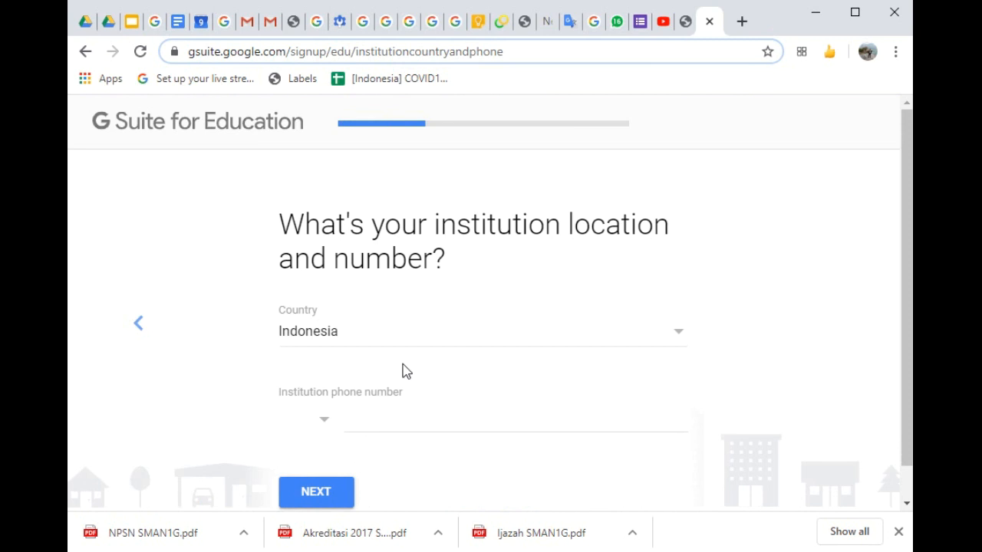
# Step: Enter the school's phone number and continue to the address step
pyautogui.click(405, 416)
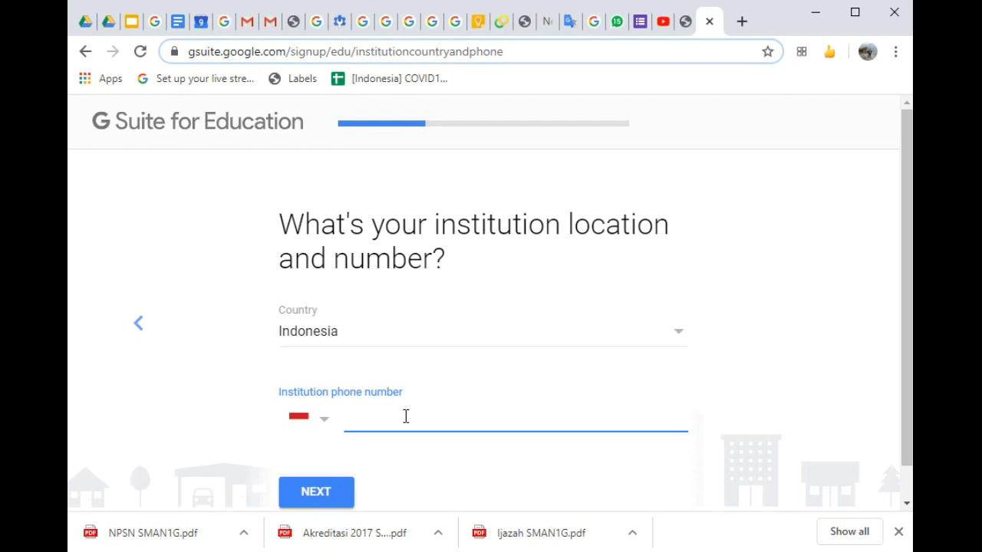
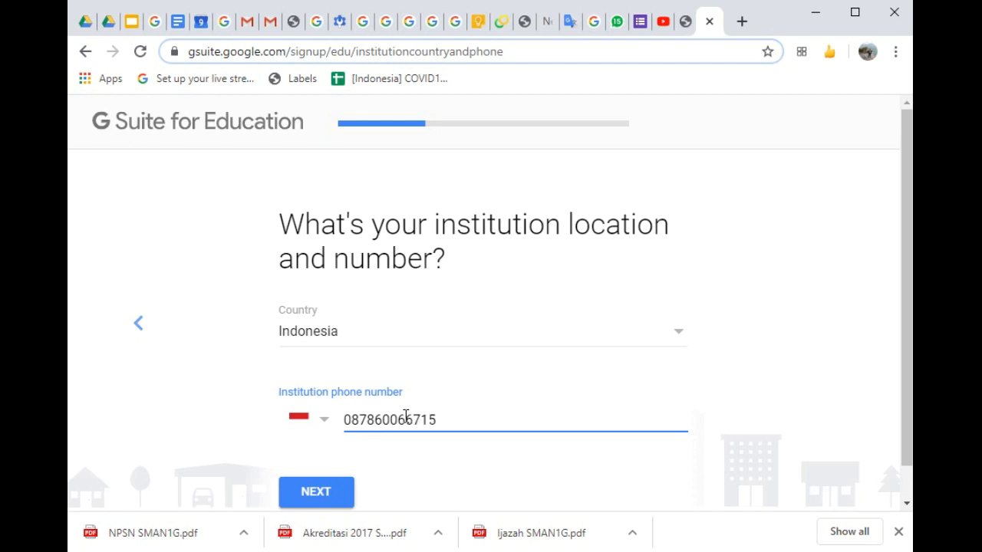
pyautogui.click(313, 497)
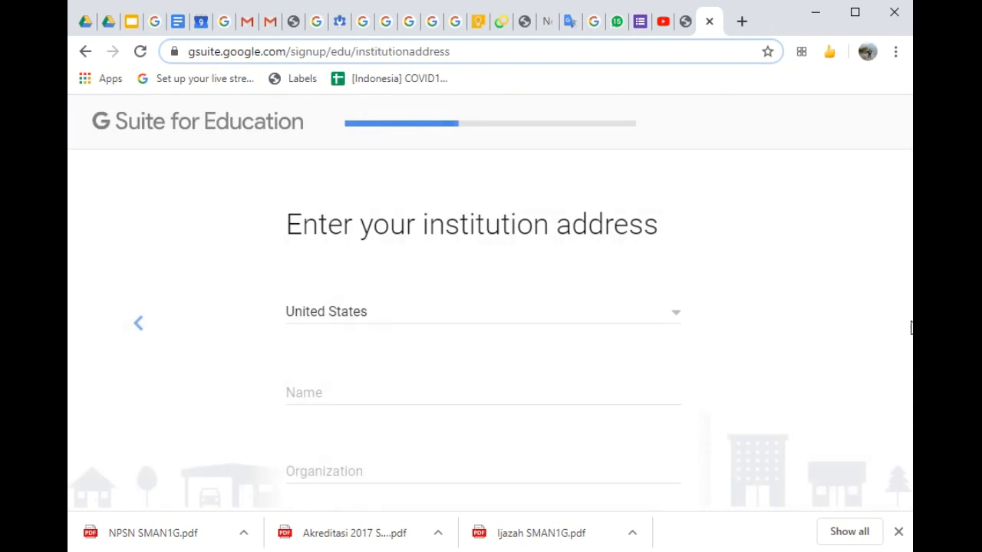
# Step: Paste the school's street address from its reference record into the address field
pyautogui.moveTo(908, 299)
pyautogui.mouseDown()
pyautogui.moveTo(911, 352)
pyautogui.moveTo(901, 316)
pyautogui.mouseUp()
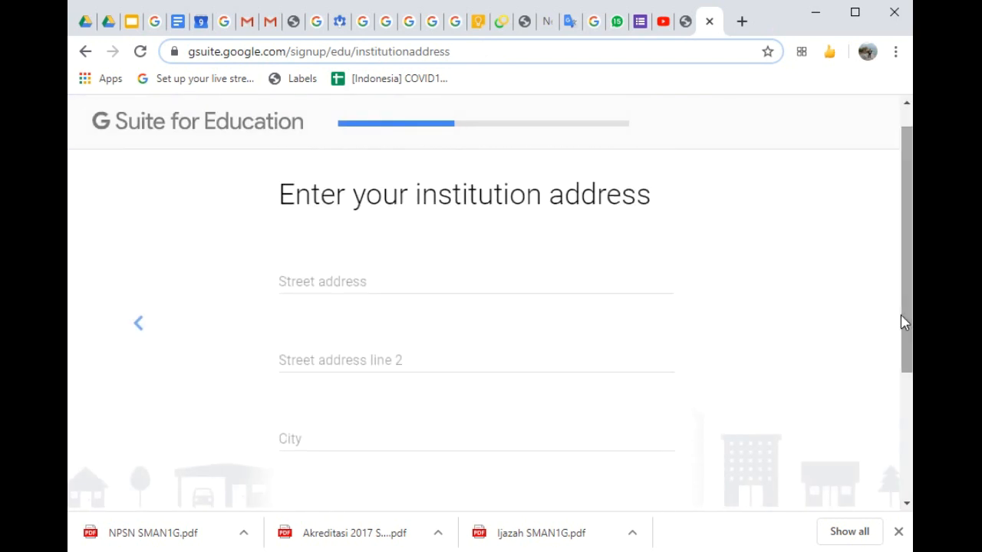
pyautogui.click(500, 23)
pyautogui.moveTo(460, 324); pyautogui.dragTo(293, 325)
pyautogui.hotkey('ctrl', 'c')
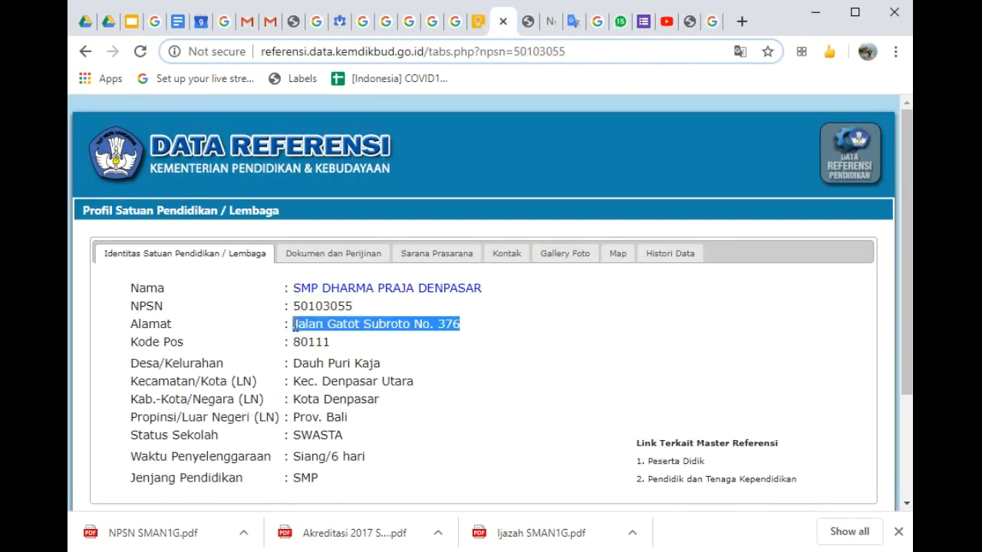
pyautogui.click(707, 25)
pyautogui.click(368, 274)
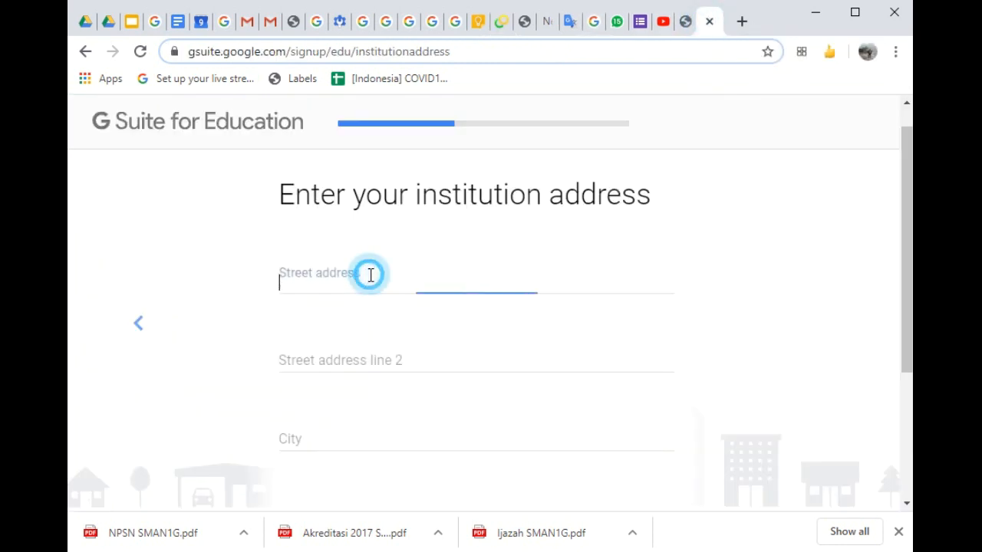
pyautogui.hotkey('ctrl', 'v')
pyautogui.click(846, 268)
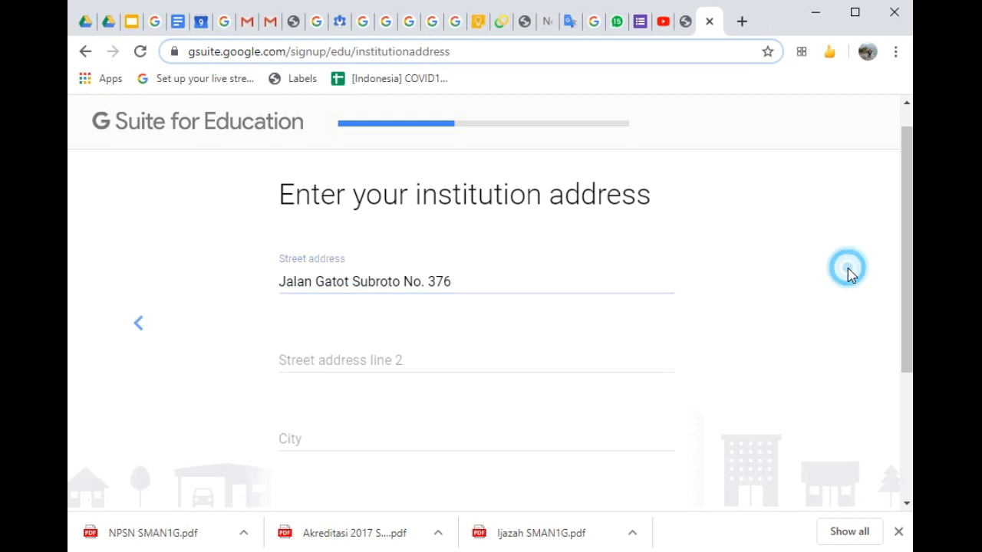
pyautogui.scroll(-1, 904, 274)
# Step: Enter Denpasar as the city and choose Bali as the province
pyautogui.click(312, 348)
pyautogui.write('Dens')
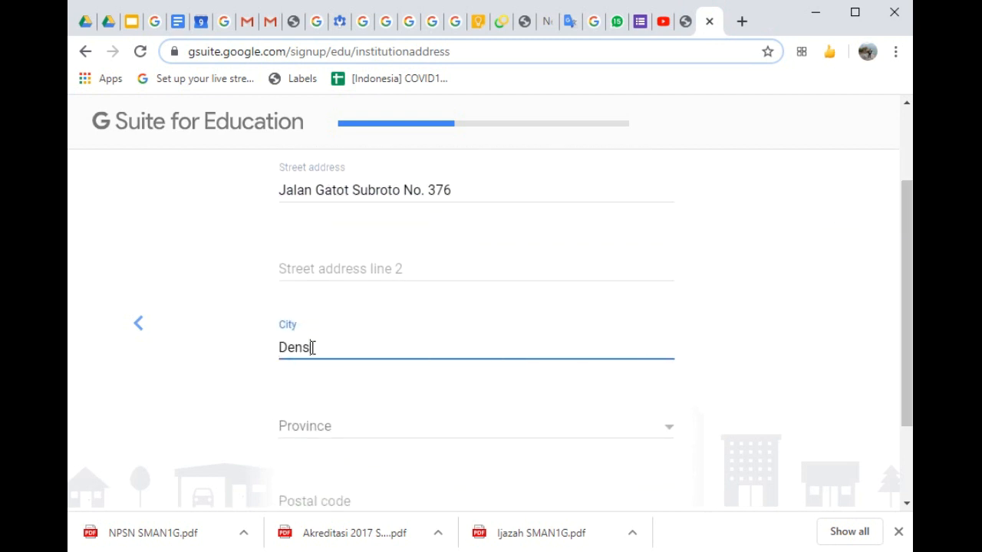
pyautogui.write('pasa')
pyautogui.click(906, 349)
pyautogui.moveTo(906, 350); pyautogui.dragTo(906, 401)
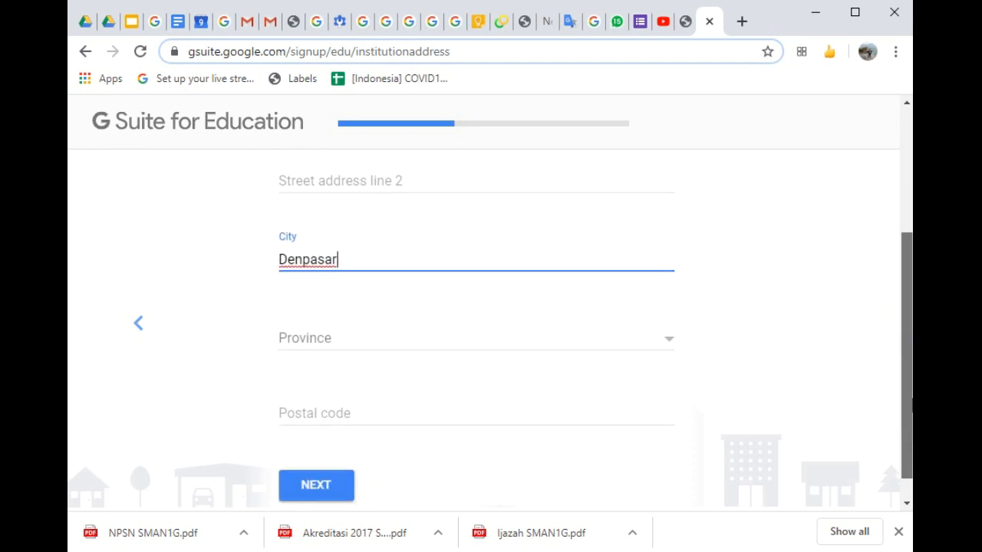
pyautogui.click(641, 349)
pyautogui.click(555, 386)
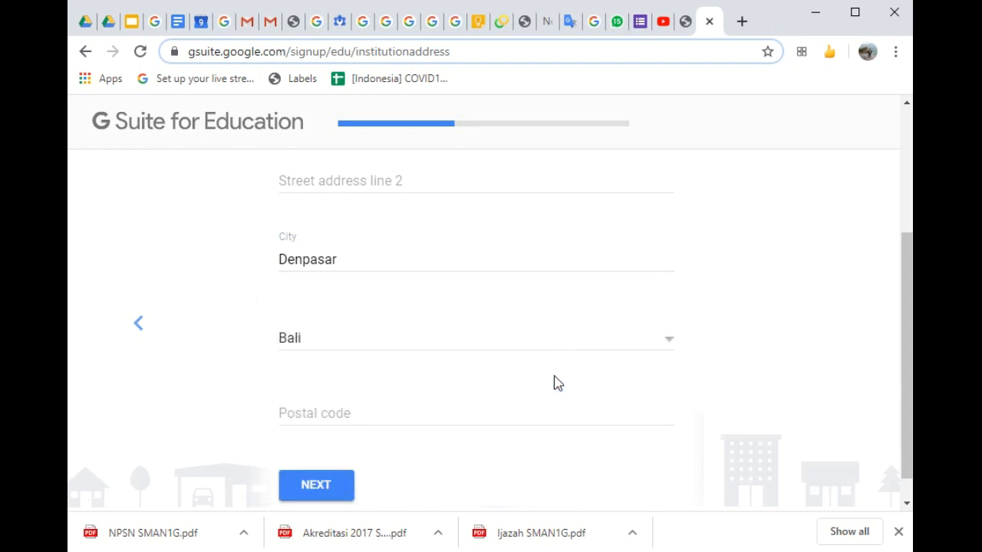
# Step: Copy postal code 80111 from the reference record into the form and submit the address
pyautogui.click(440, 416)
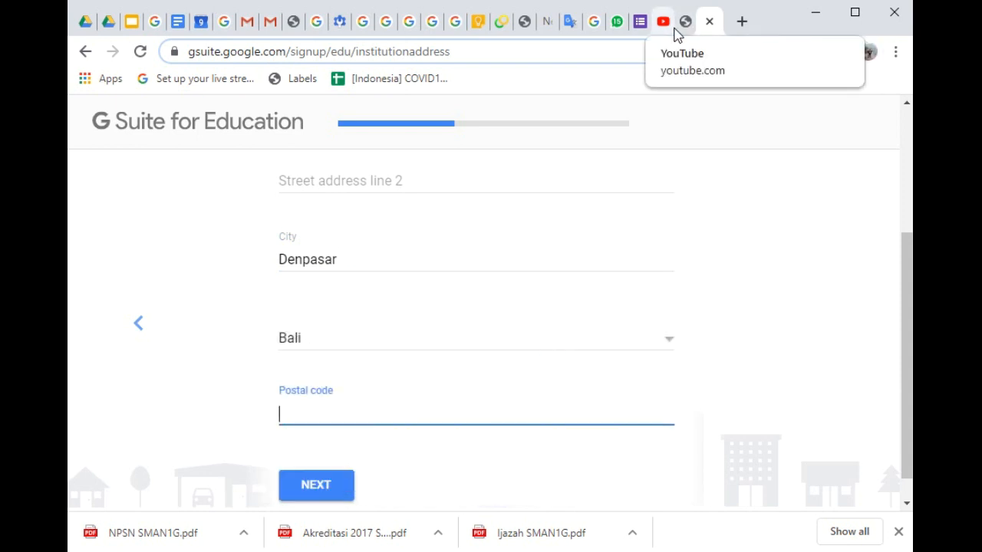
pyautogui.click(684, 28)
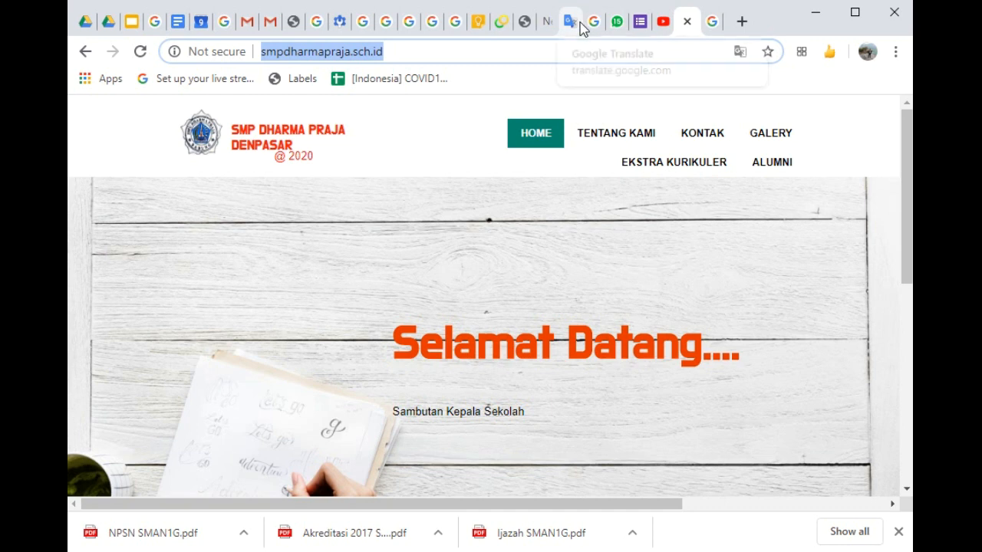
pyautogui.click(497, 26)
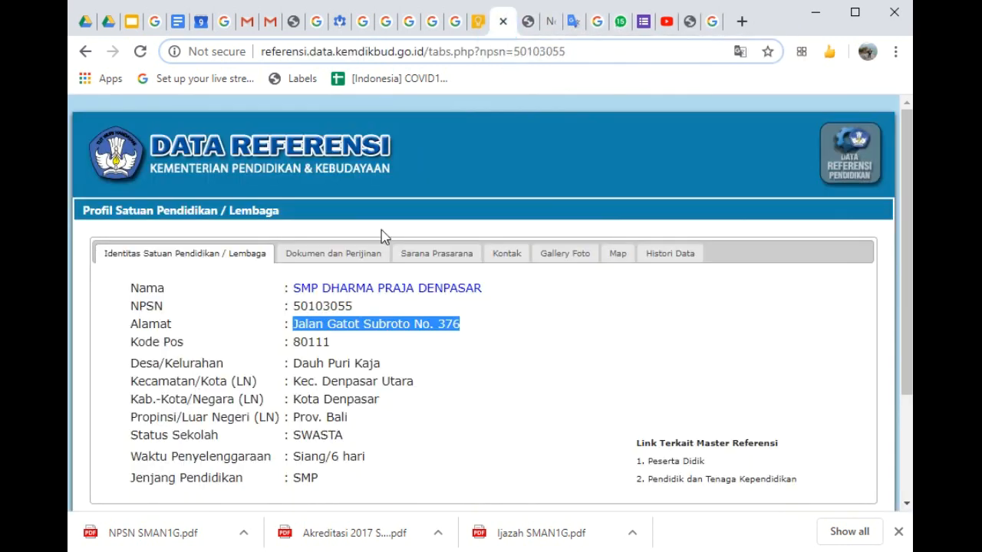
pyautogui.moveTo(330, 344); pyautogui.dragTo(295, 346)
pyautogui.hotkey('ctrl', 'c')
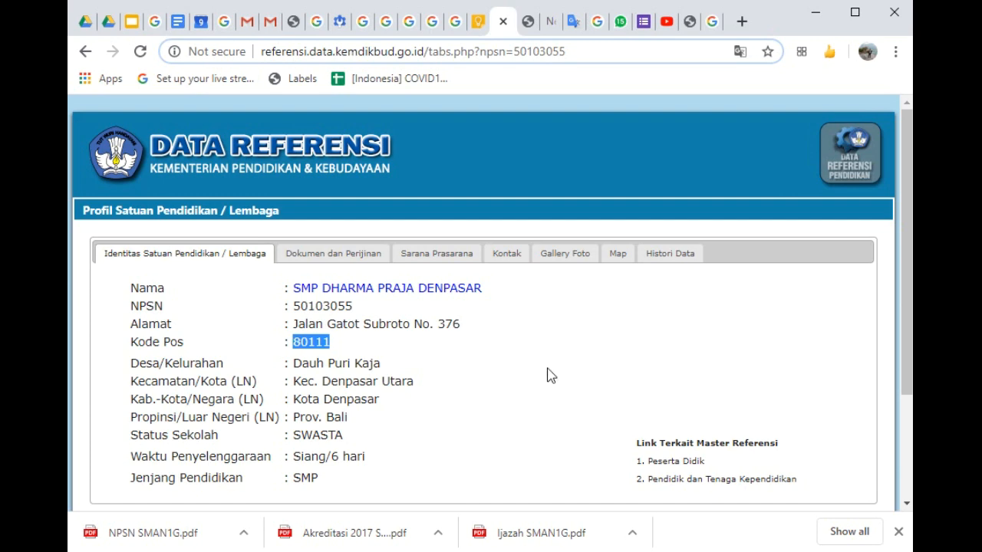
pyautogui.click(685, 22)
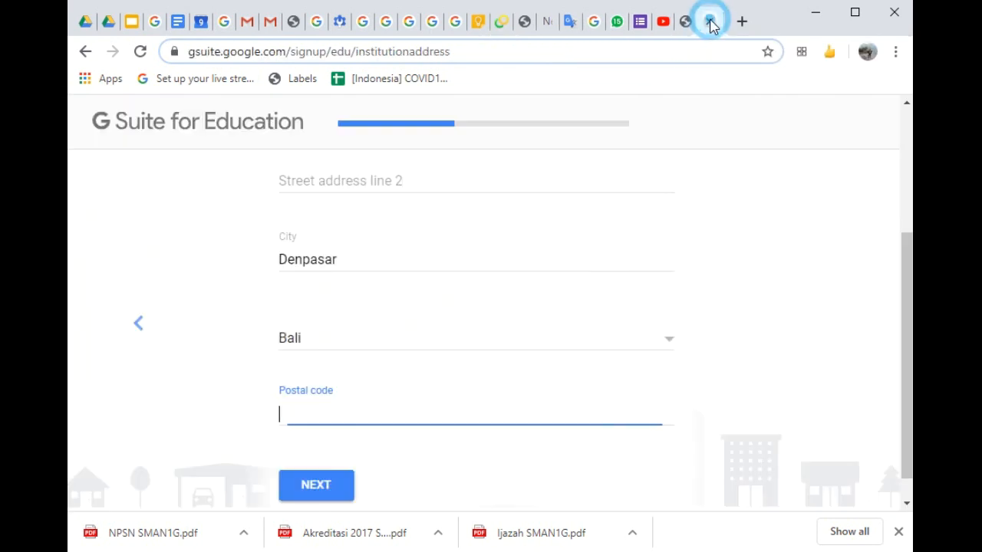
pyautogui.hotkey('ctrl', 'v')
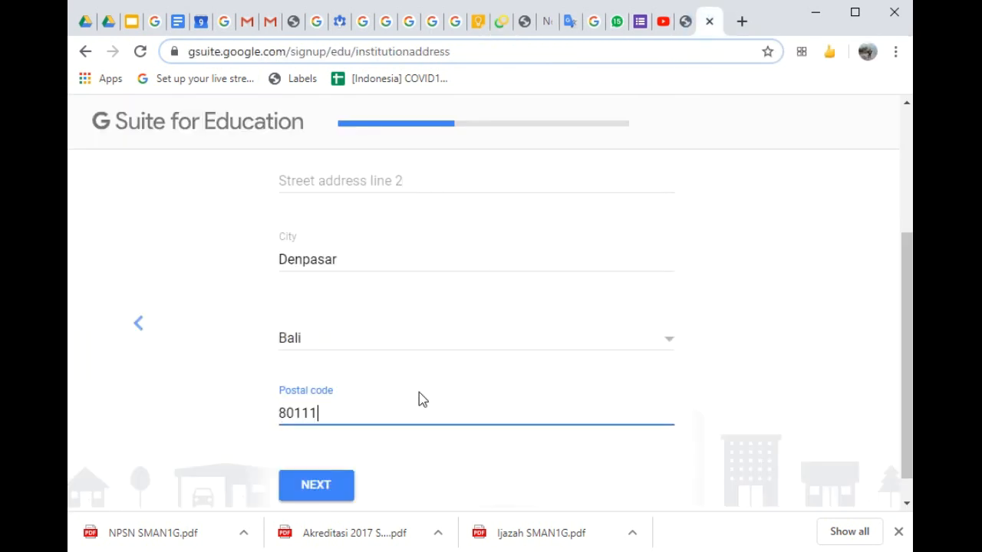
pyautogui.click(320, 491)
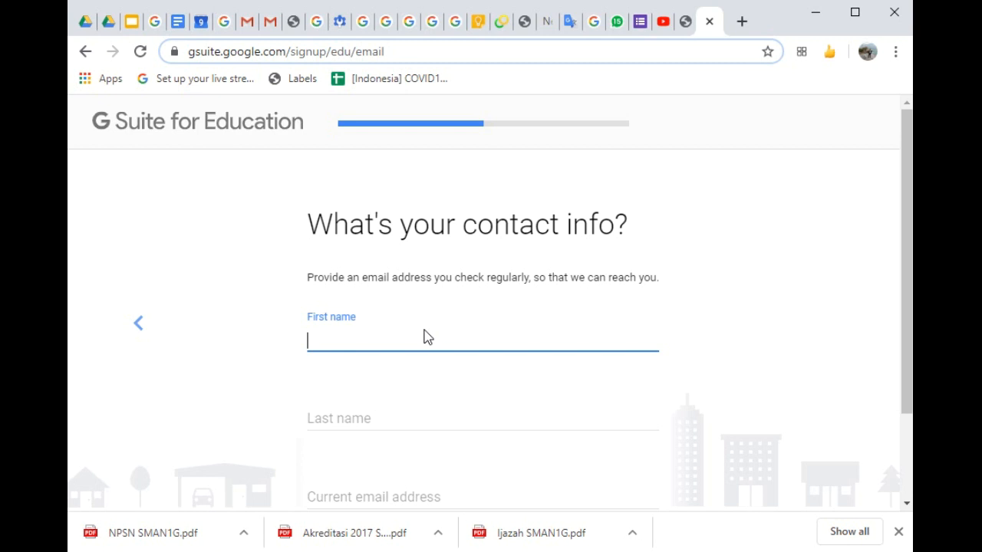
# Step: Type the contact's first name and correct its capitalisation
pyautogui.moveTo(907, 270); pyautogui.dragTo(910, 329)
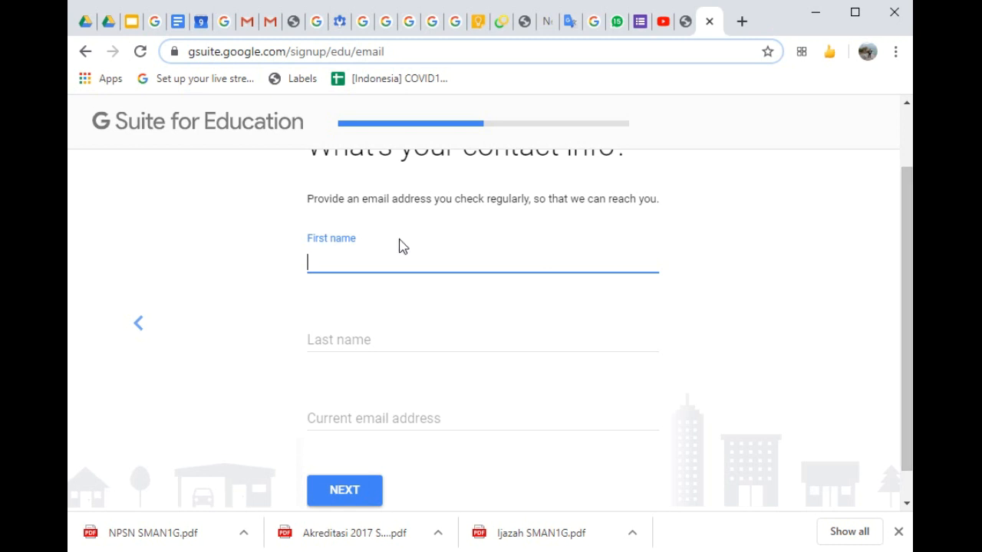
pyautogui.click(344, 258)
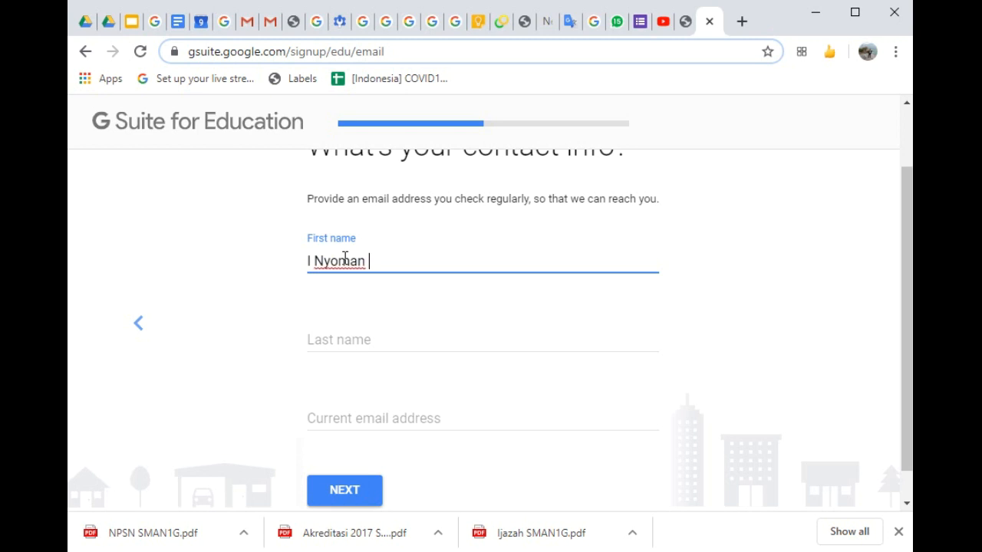
pyautogui.press('Left')
pyautogui.press('Left')
pyautogui.hotkey('shift', 'End')
pyautogui.write('ede')
pyautogui.press('BackSpace')
pyautogui.press('BackSpace')
pyautogui.press('BackSpace')
pyautogui.write('de')
# Step: Complete the contact's first name and enter the contact's surname
pyautogui.click(341, 338)
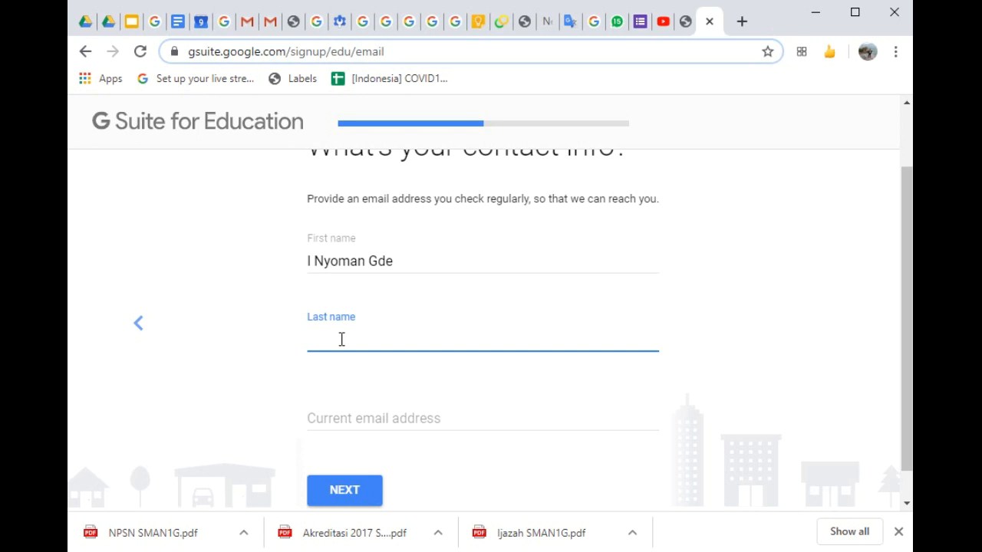
pyautogui.click(431, 262)
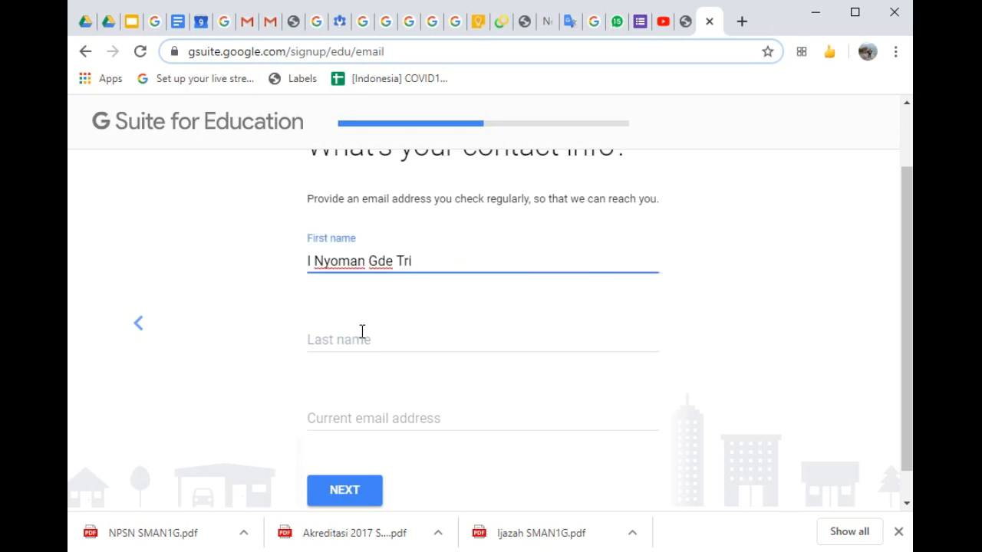
pyautogui.click(362, 332)
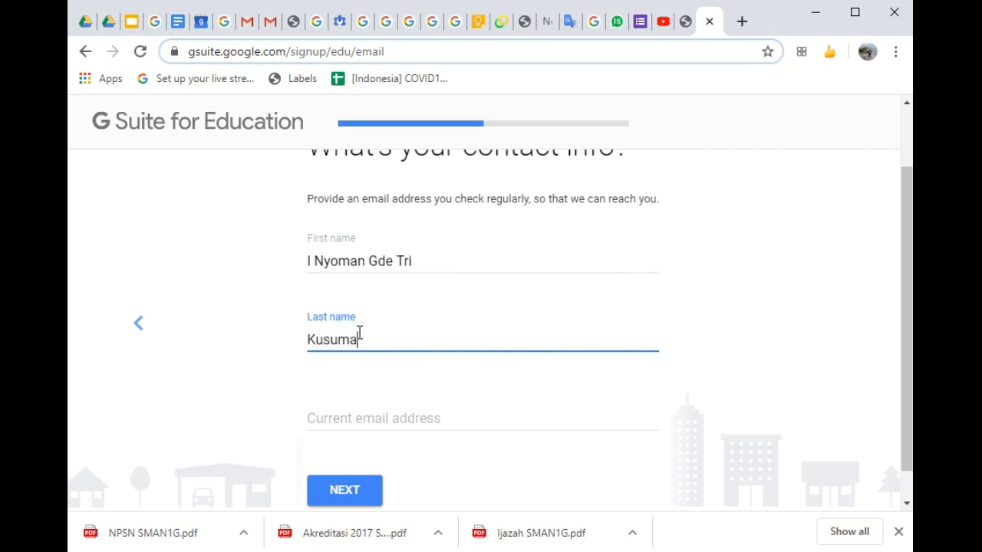
# Step: Enter the contact's Gmail address as the current e-mail and submit the contact info
pyautogui.click(402, 425)
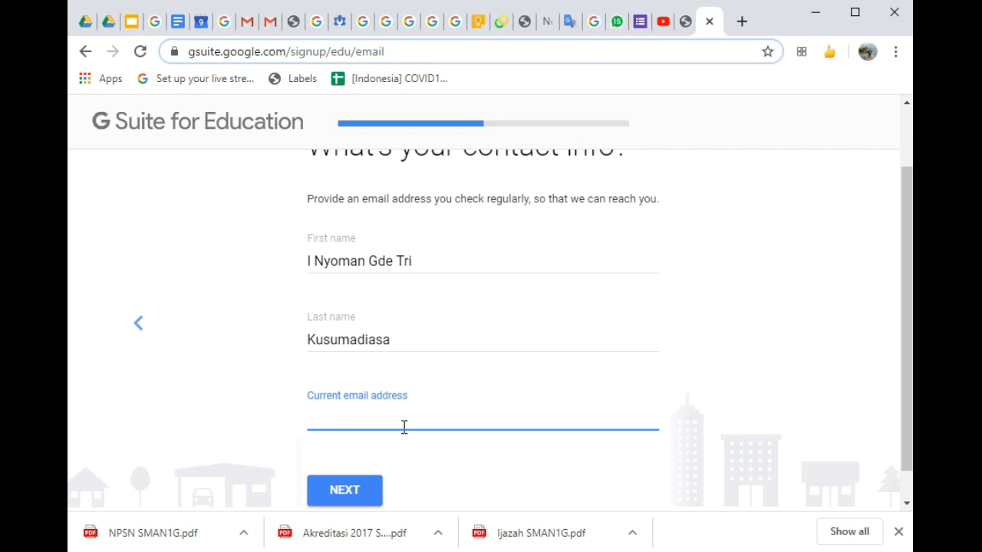
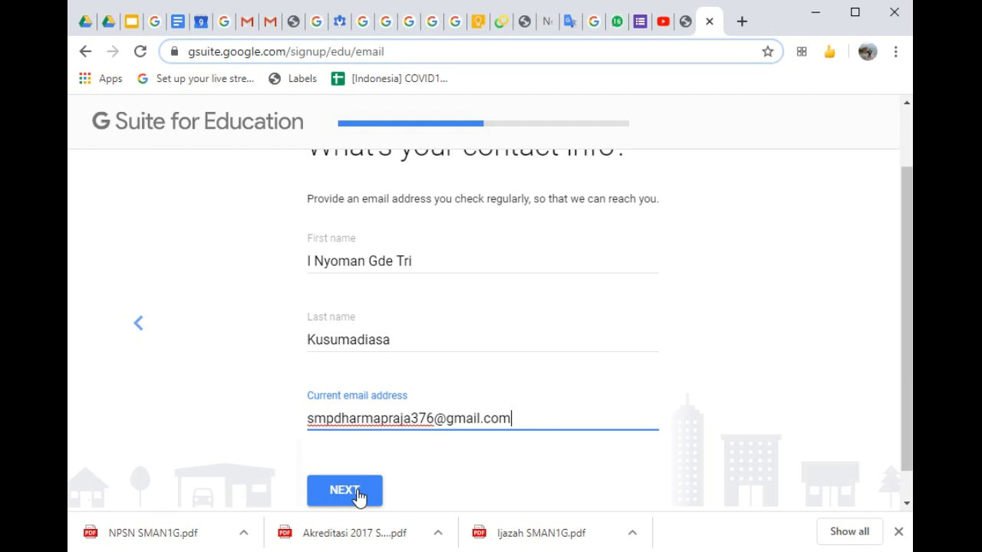
pyautogui.click(357, 494)
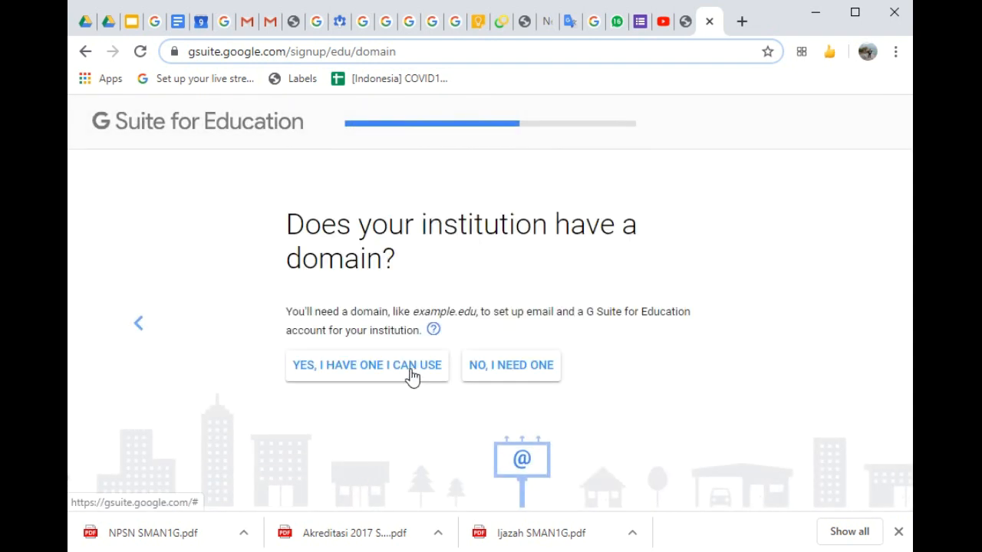
# Step: Choose 'YES, I HAVE ONE I CAN USE' for the institution's domain
pyautogui.click(413, 376)
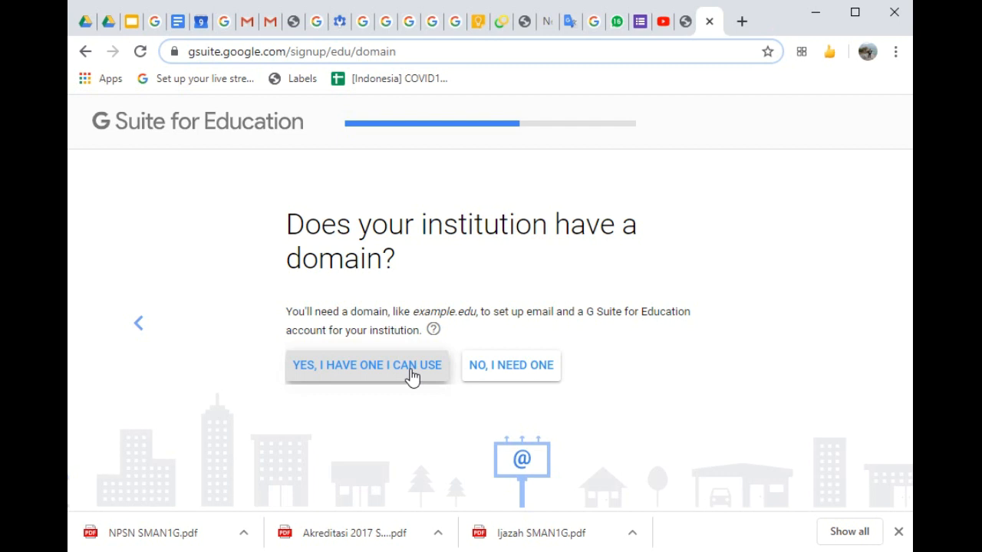
pyautogui.click(412, 376)
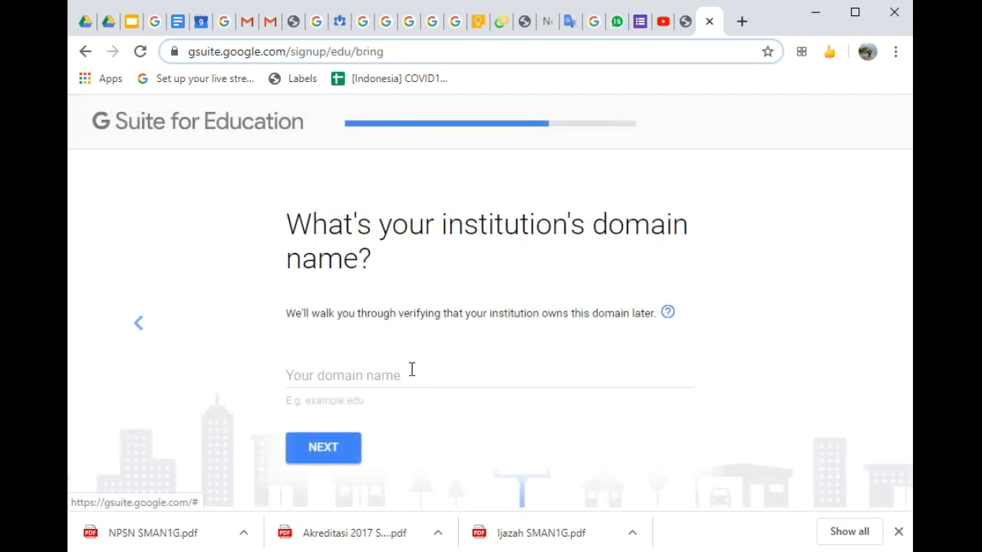
pyautogui.click(372, 377)
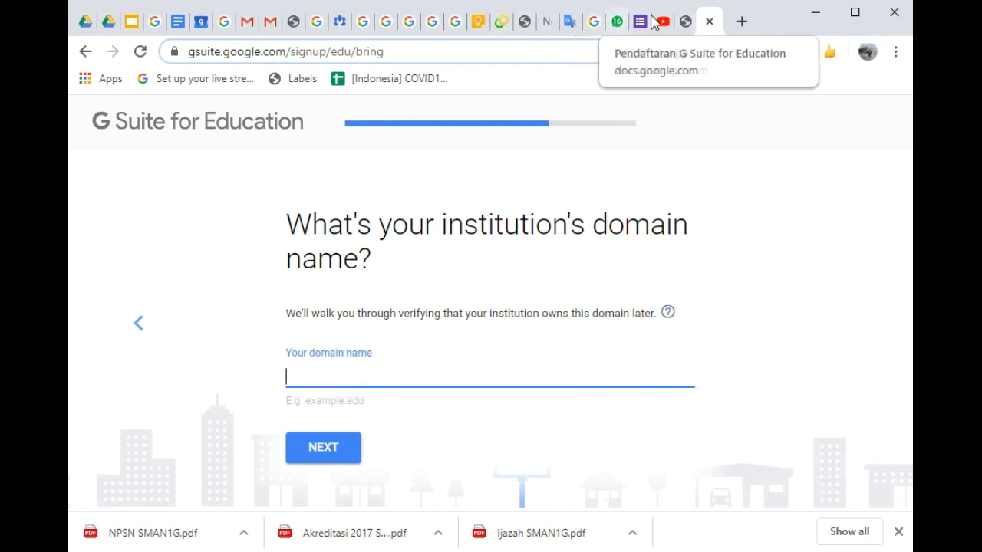
pyautogui.click(687, 23)
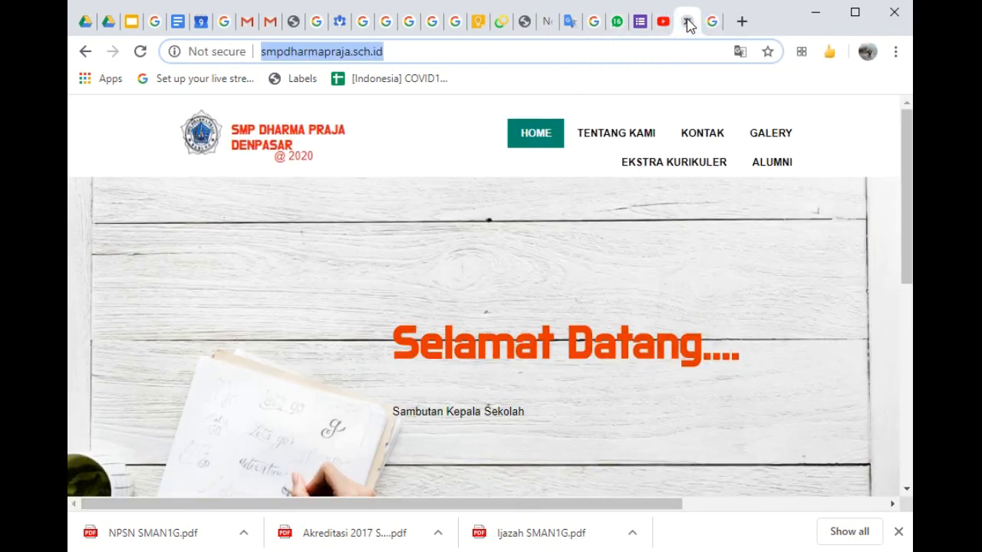
pyautogui.click(710, 23)
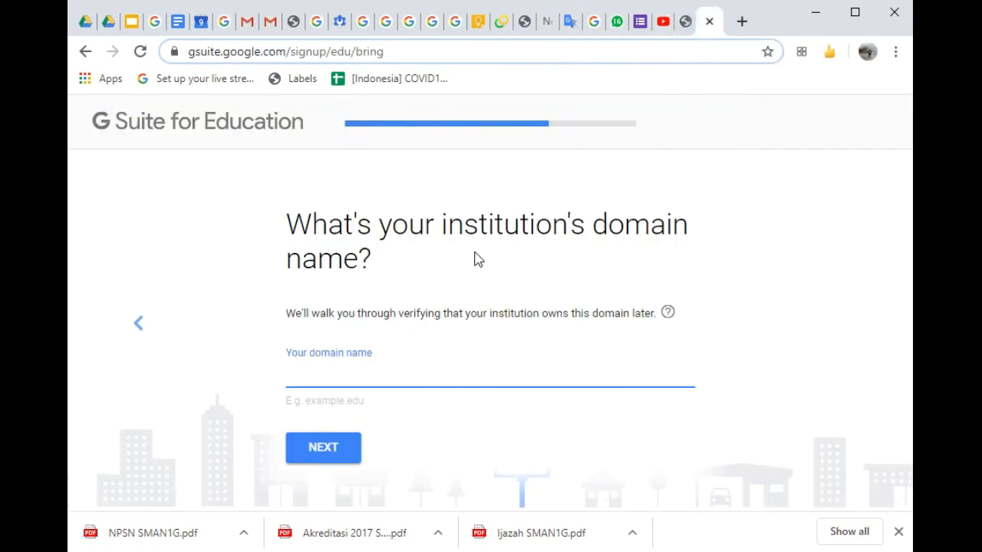
pyautogui.write('http://smpdharmapraja.sch.id/')
pyautogui.press('BackSpace')
pyautogui.press('Left')
pyautogui.press('Left')
pyautogui.press('Left')
pyautogui.press('Left')
pyautogui.press('Left')
pyautogui.press('Left')
pyautogui.hotkey('ctrl', 'Left')
pyautogui.hotkey('ctrl', 'Left')
pyautogui.hotkey('ctrl', 'Left')
pyautogui.hotkey('ctrl', 'Right')
pyautogui.hotkey('ctrl', 'shift', 'Left')
pyautogui.hotkey('ctrl', 'shift', 'Left')
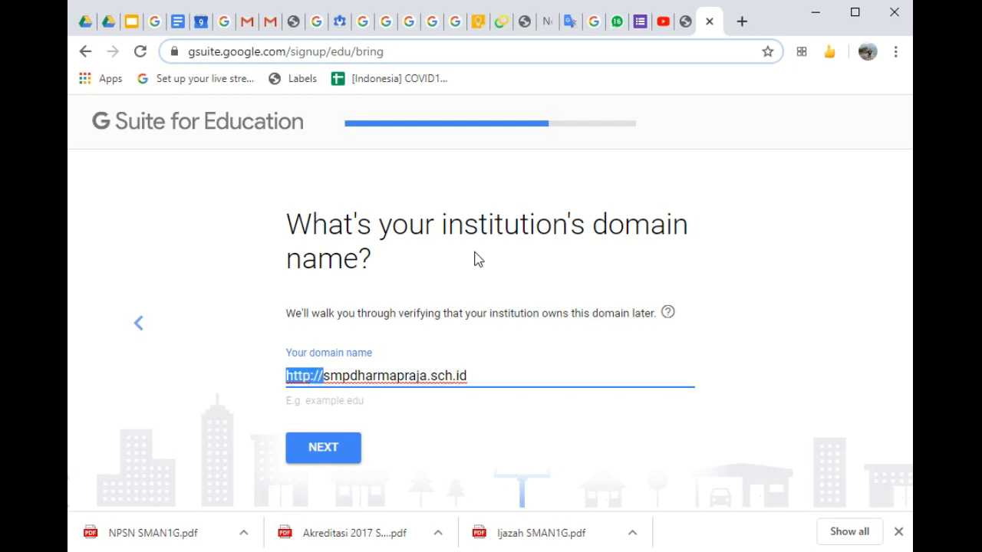
pyautogui.press('BackSpace')
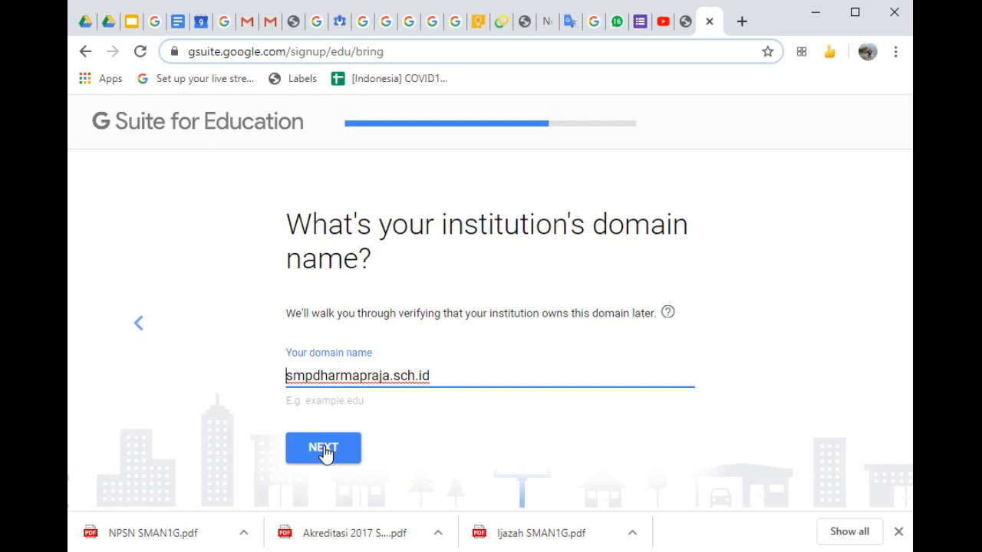
pyautogui.click(324, 449)
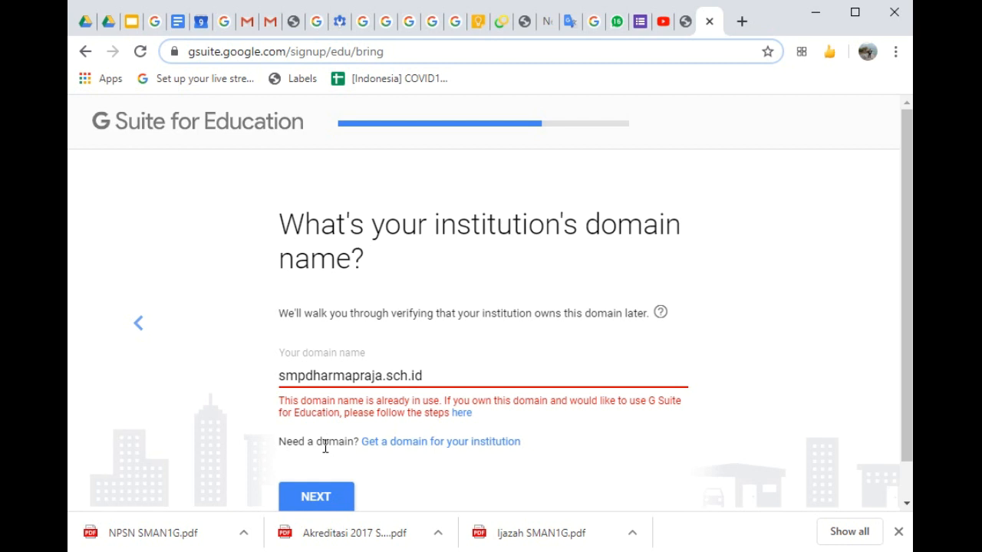
# Step: Open the in-use domain help article and expand the 'Domain sudah digunakan' explanation
pyautogui.click(465, 414)
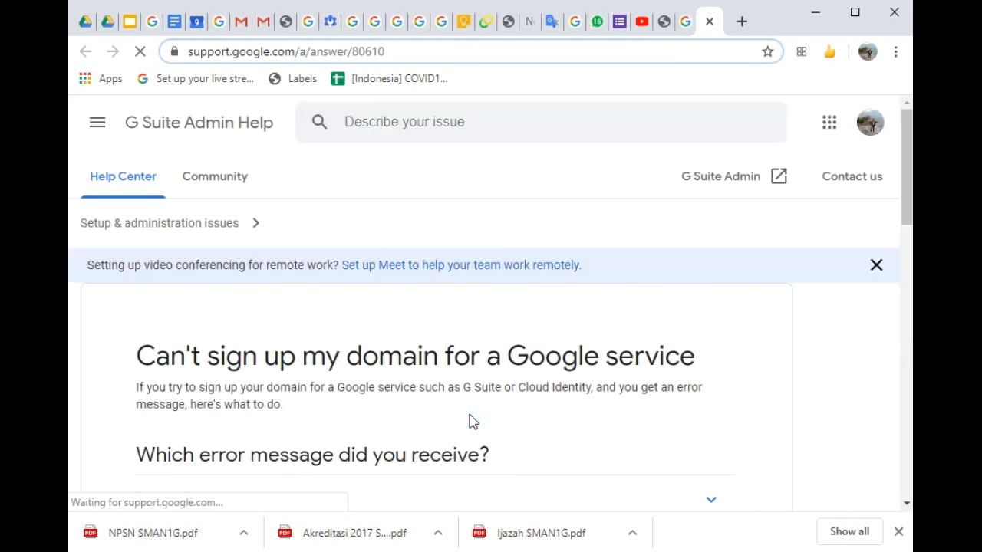
pyautogui.moveTo(905, 196); pyautogui.dragTo(906, 310)
pyautogui.click(500, 257)
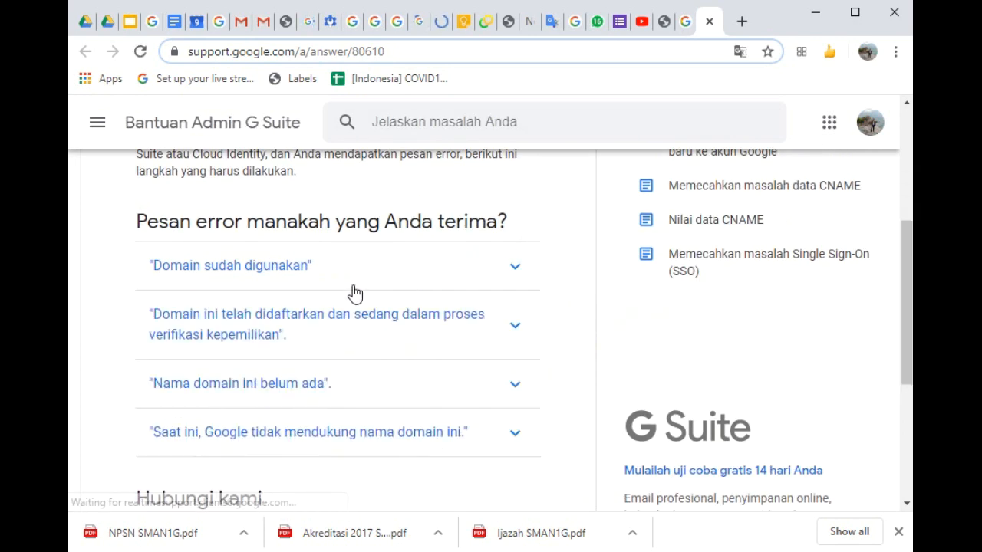
pyautogui.click(513, 270)
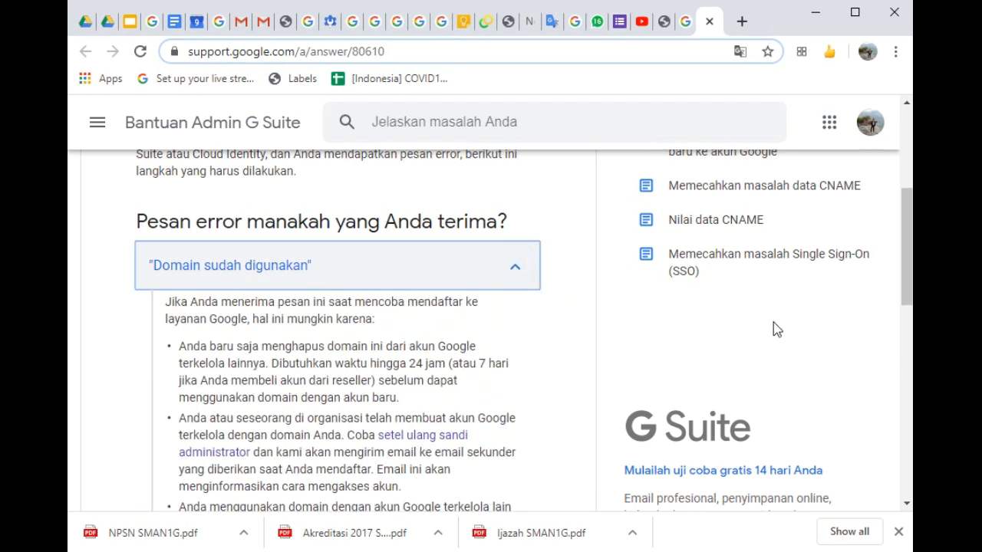
pyautogui.moveTo(910, 228); pyautogui.dragTo(911, 276)
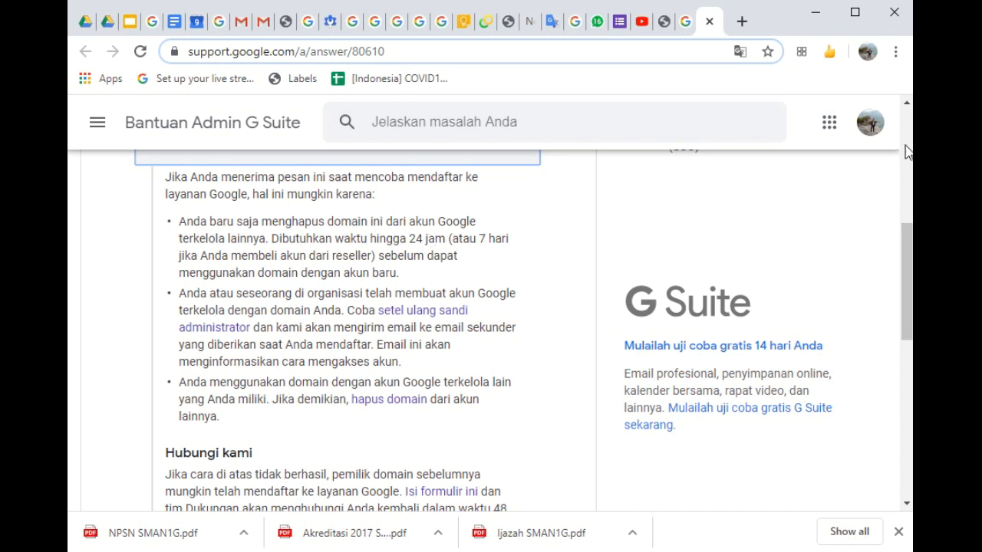
# Step: Look through the Google account menu, close it, and return to the sign-up tab
pyautogui.click(871, 124)
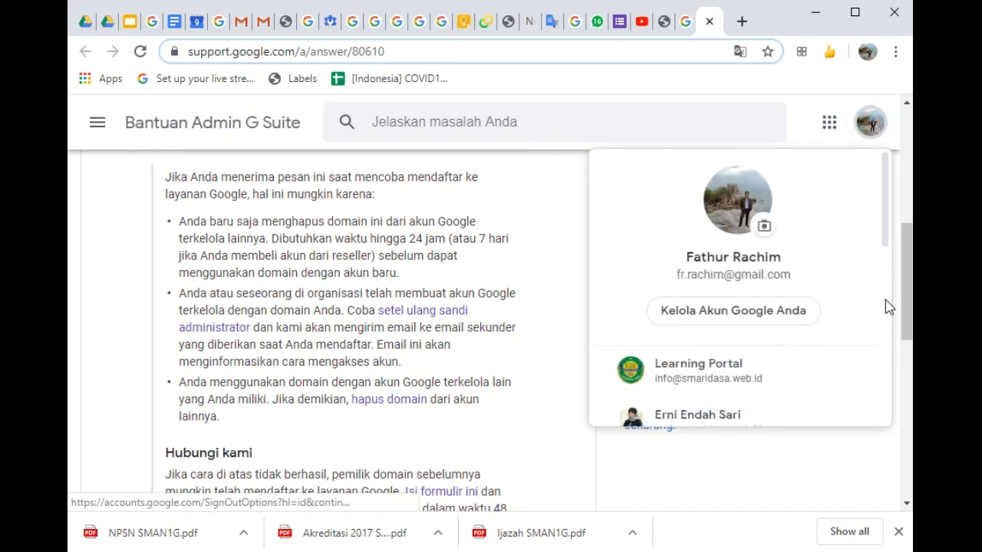
pyautogui.click(888, 249)
pyautogui.moveTo(887, 248); pyautogui.dragTo(896, 427)
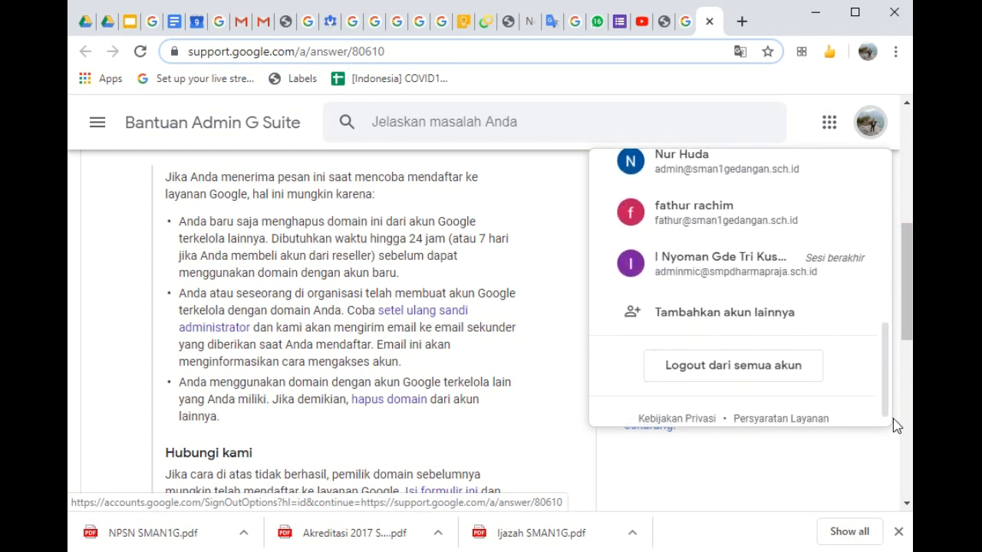
pyautogui.click(884, 385)
pyautogui.moveTo(884, 389); pyautogui.dragTo(884, 383)
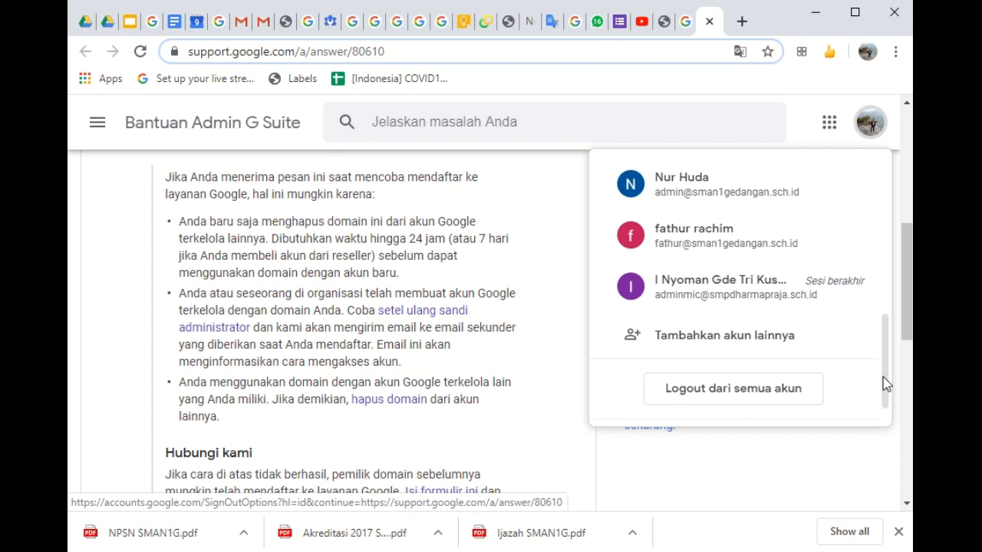
pyautogui.moveTo(884, 384); pyautogui.dragTo(888, 198)
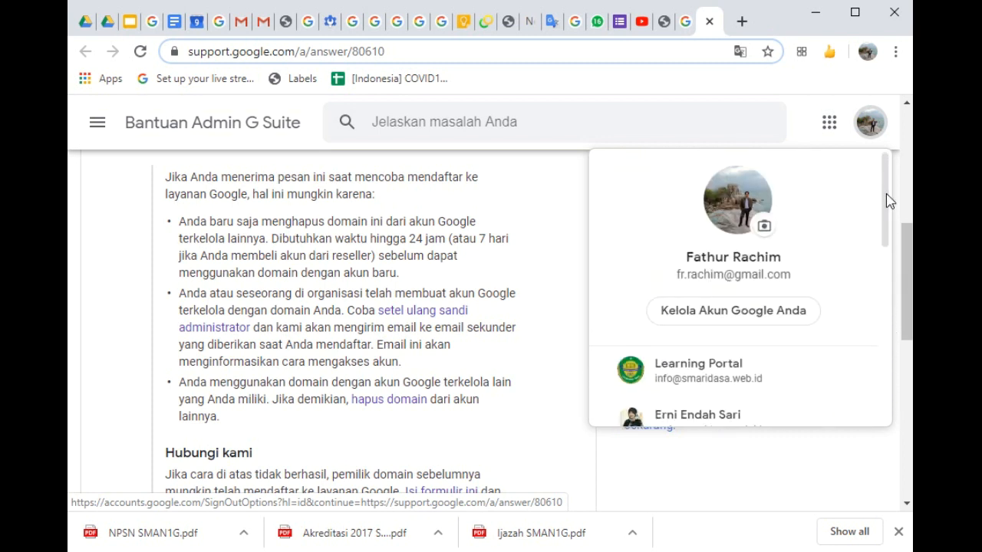
pyautogui.click(519, 186)
pyautogui.moveTo(906, 268); pyautogui.dragTo(900, 146)
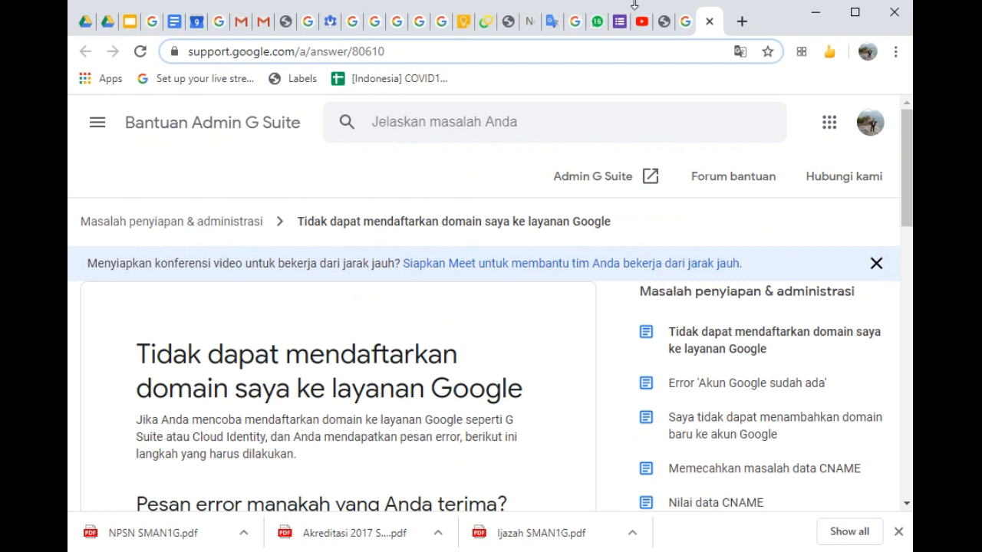
pyautogui.click(685, 23)
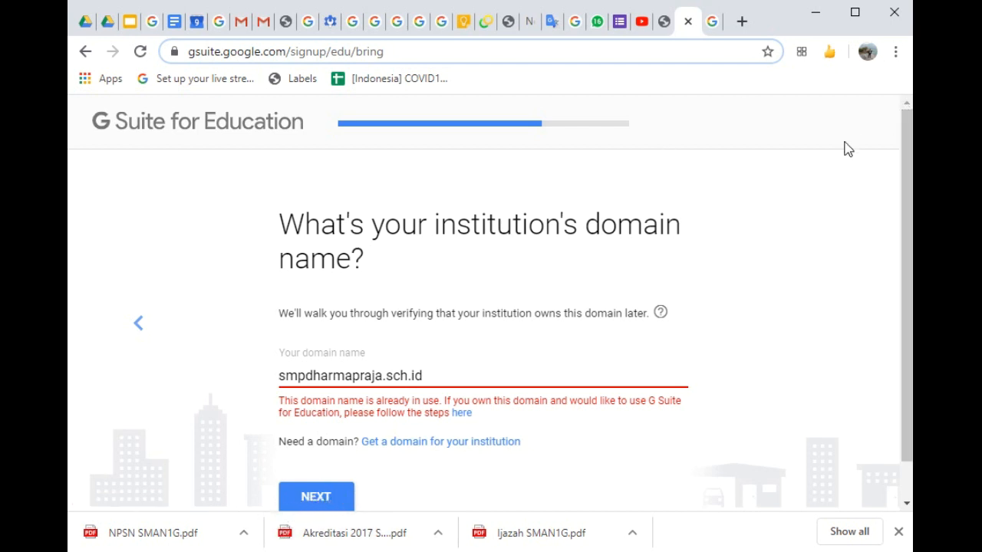
# Step: On the help page, open the Google account menu down to 'Tambahkan akun lainnya'
pyautogui.click(713, 23)
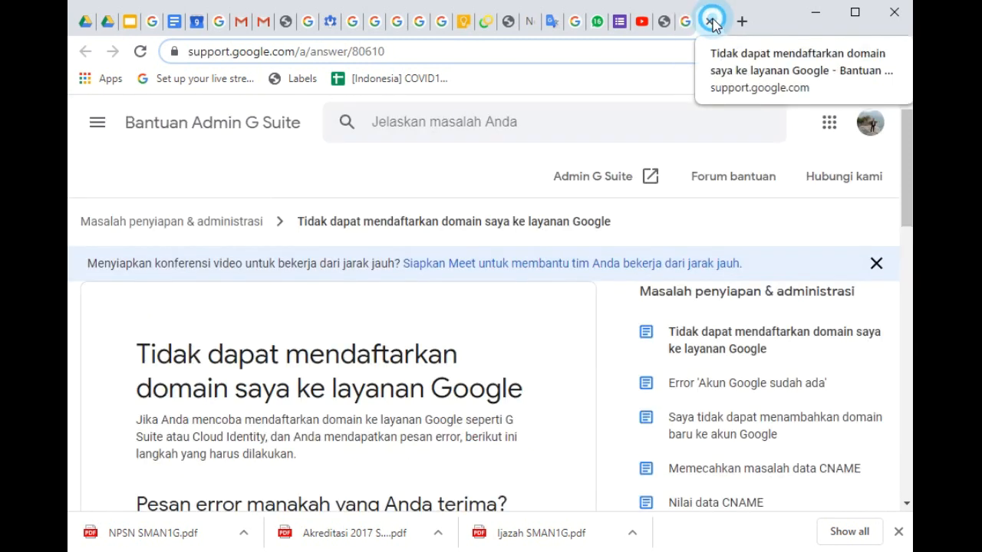
pyautogui.click(871, 124)
pyautogui.moveTo(883, 193); pyautogui.dragTo(885, 367)
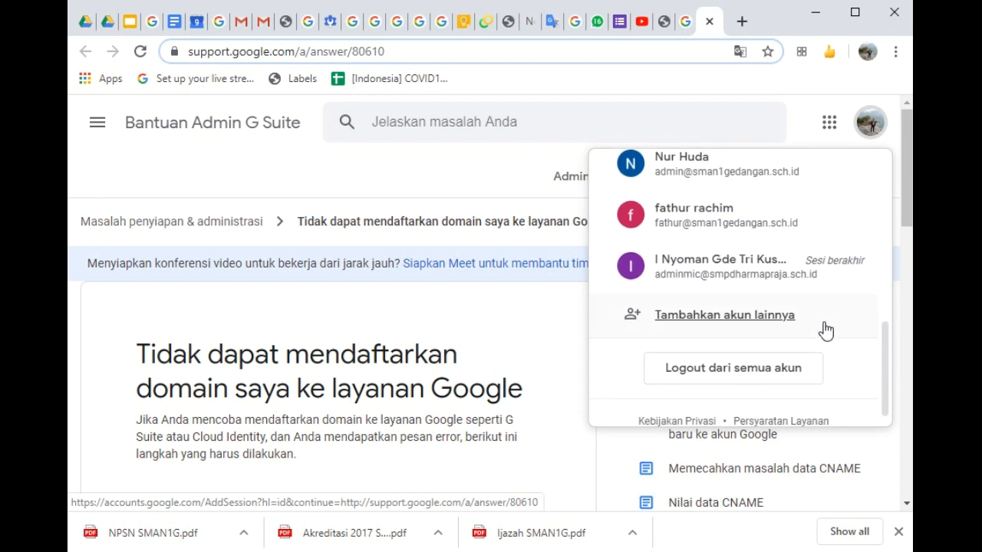
# Step: Add another account and replace the prefilled school address with the school's Gmail address
pyautogui.click(752, 317)
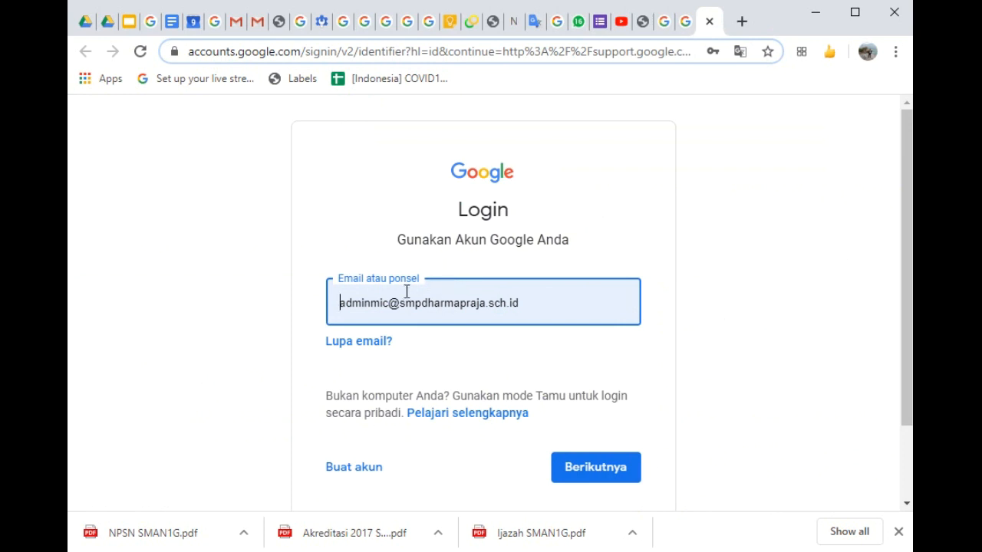
pyautogui.click(534, 302)
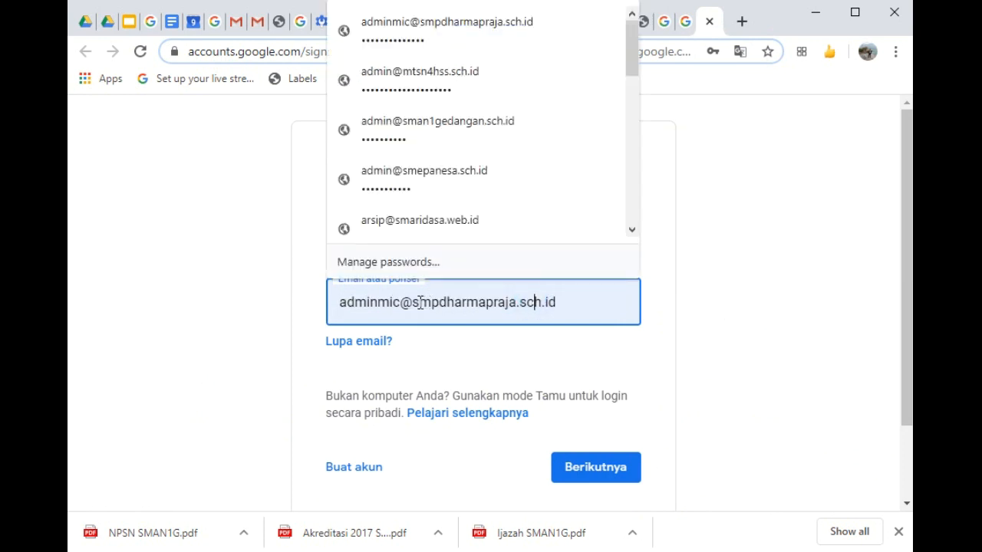
pyautogui.moveTo(411, 302); pyautogui.dragTo(182, 298)
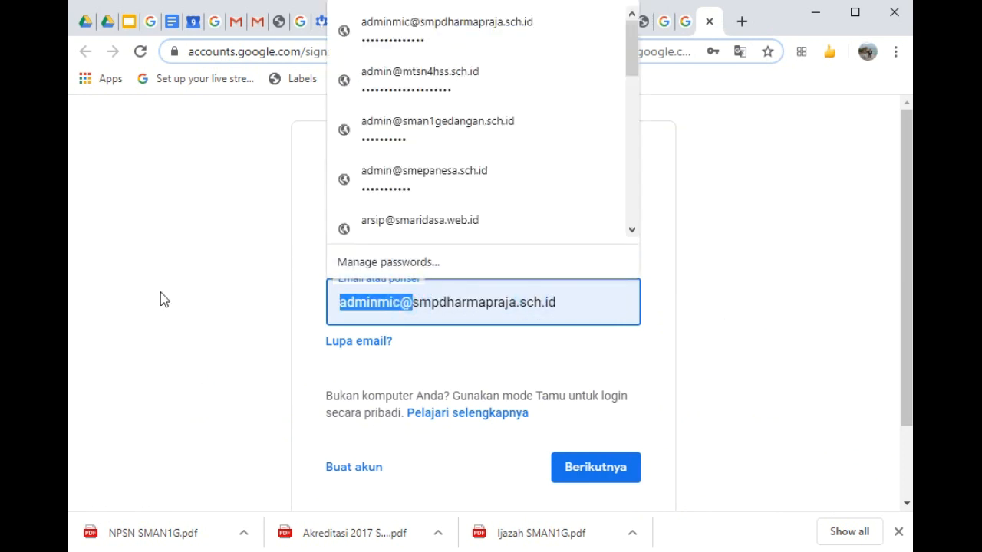
pyautogui.press('BackSpace')
pyautogui.press('Right')
pyautogui.press('Right')
pyautogui.press('Right')
pyautogui.press('Right')
pyautogui.press('Right')
pyautogui.press('Right')
pyautogui.press('Right')
pyautogui.press('Right')
pyautogui.press('Right')
pyautogui.press('Right')
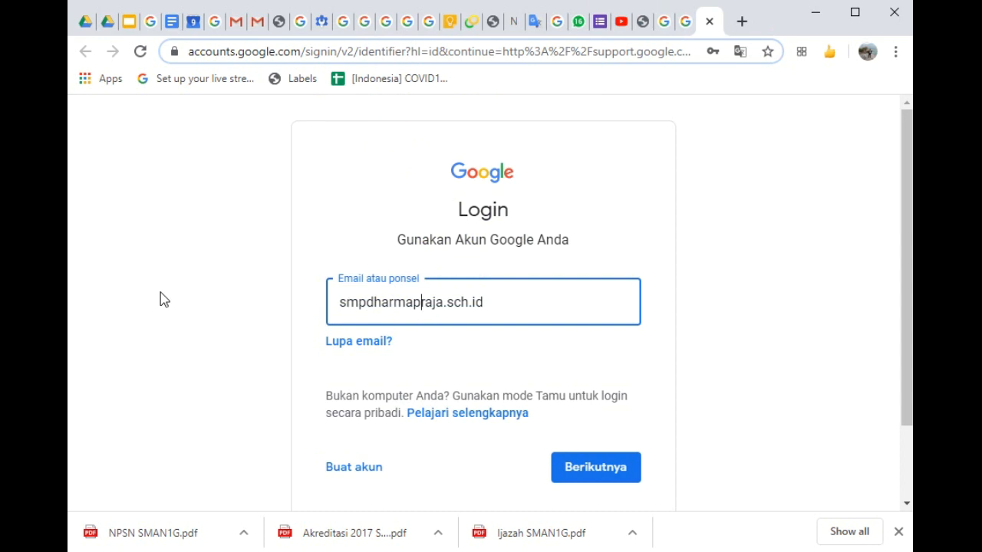
pyautogui.press('Right')
pyautogui.press('Right')
pyautogui.press('Right')
pyautogui.hotkey('shift', 'End')
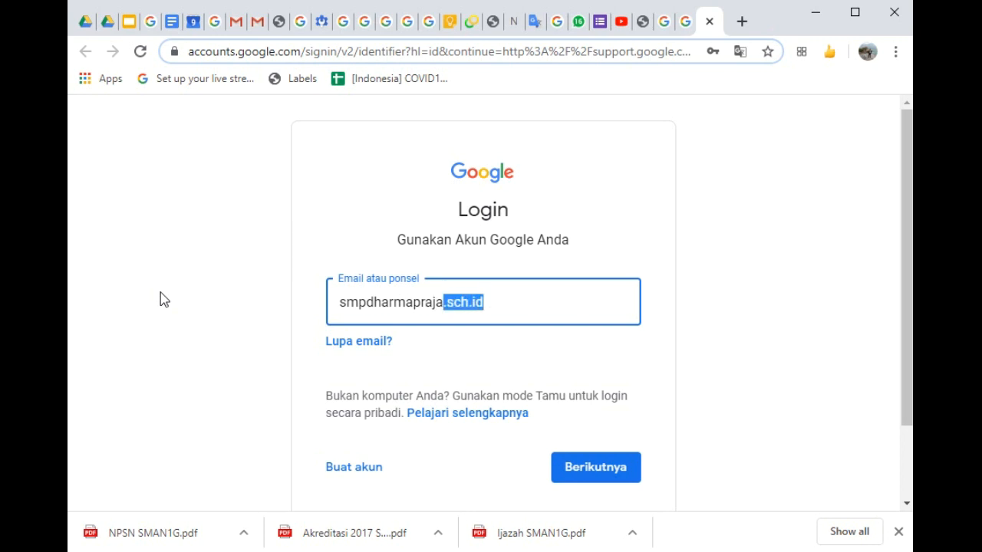
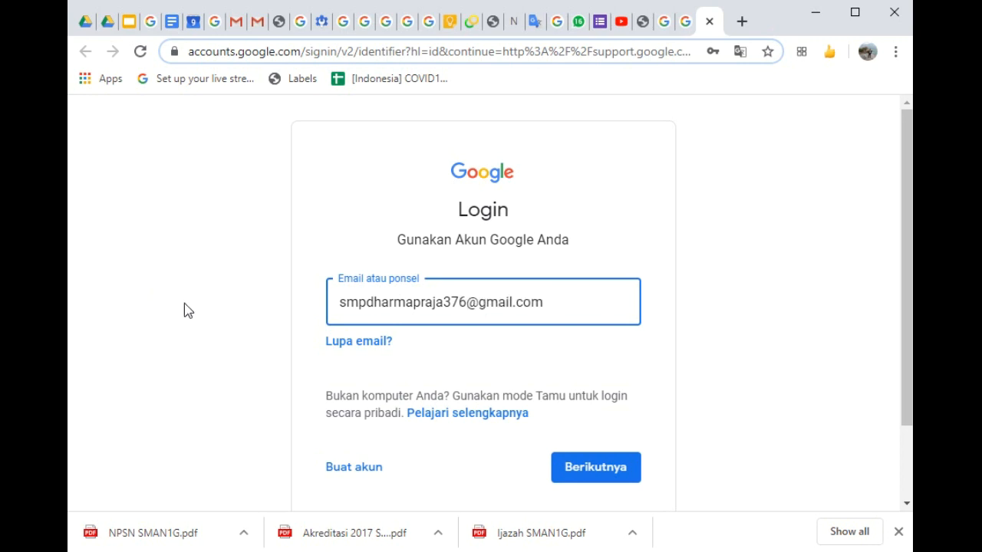
# Step: Submit the Gmail address, then replace the saved password by typing the account password
pyautogui.click(611, 464)
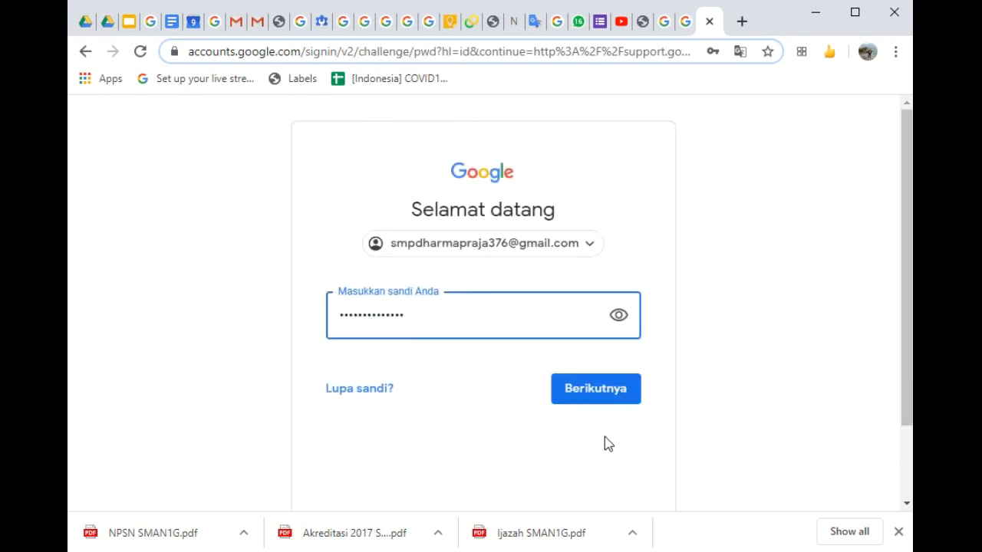
pyautogui.click(597, 347)
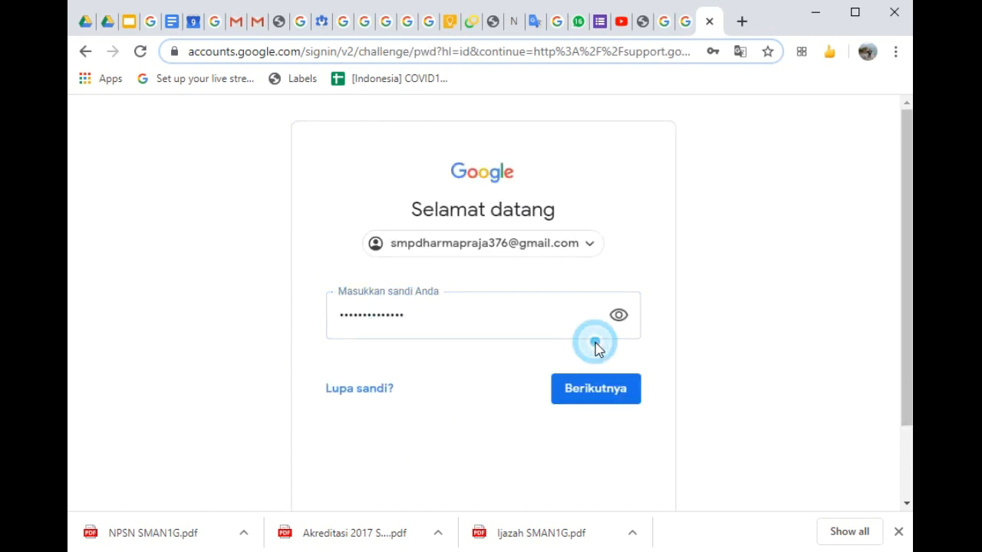
pyautogui.click(552, 319)
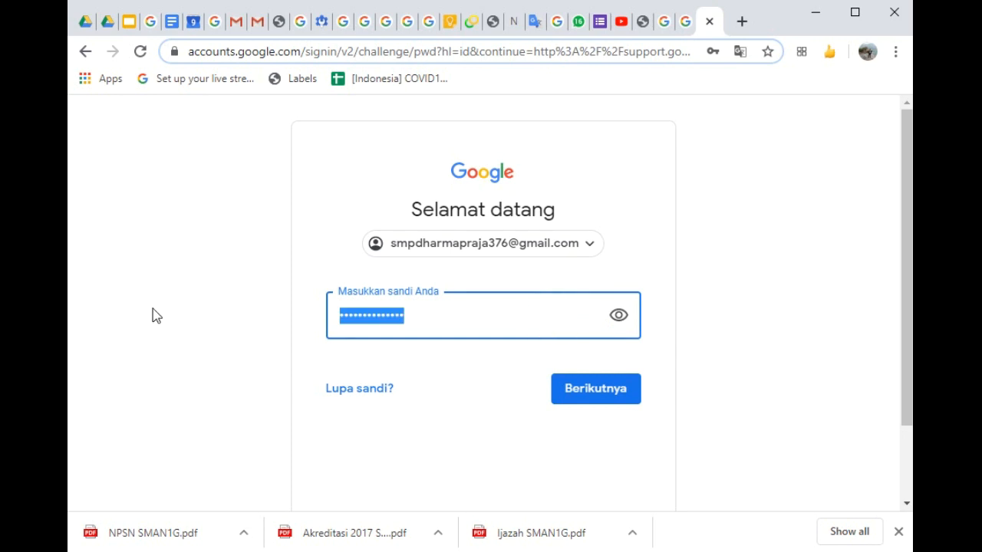
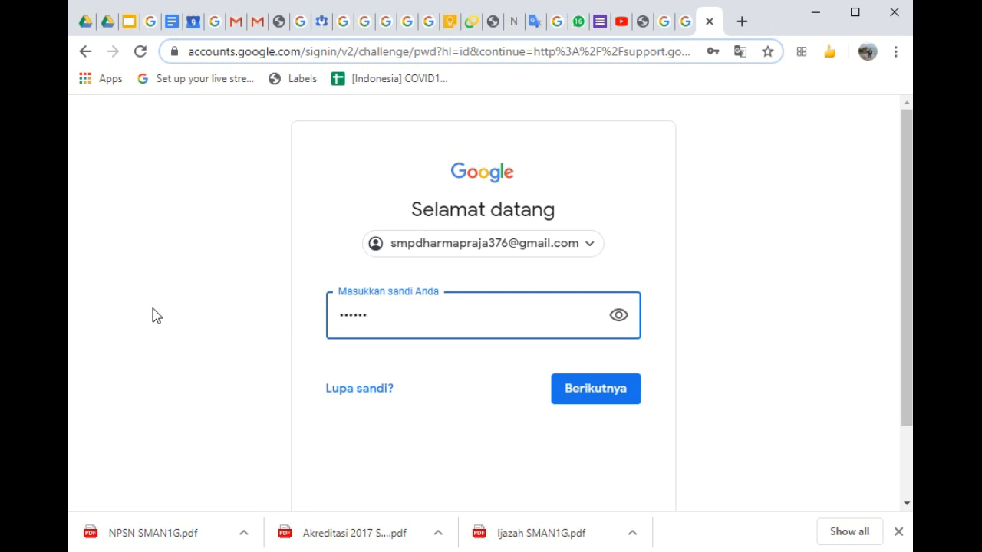
# Step: Enter the account password and submit it to continue signing in
pyautogui.click(607, 393)
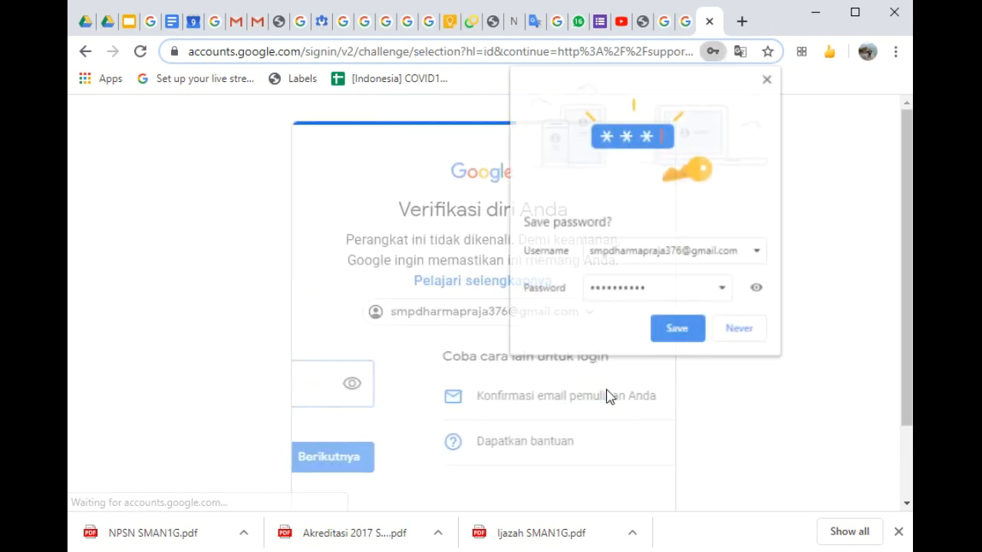
# Step: Save the password in Chrome and choose to verify by confirming the recovery email
pyautogui.click(677, 330)
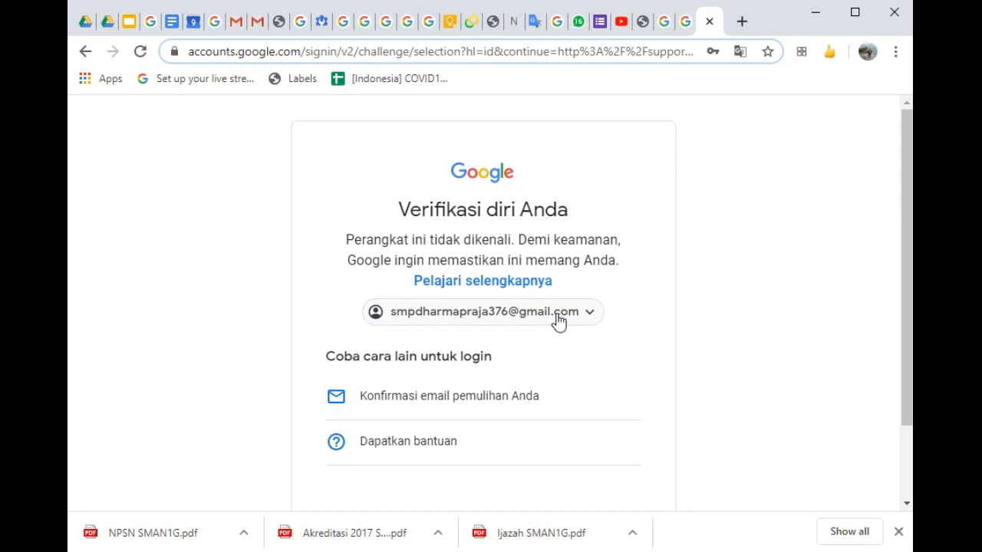
pyautogui.click(905, 353)
pyautogui.moveTo(906, 353); pyautogui.dragTo(905, 423)
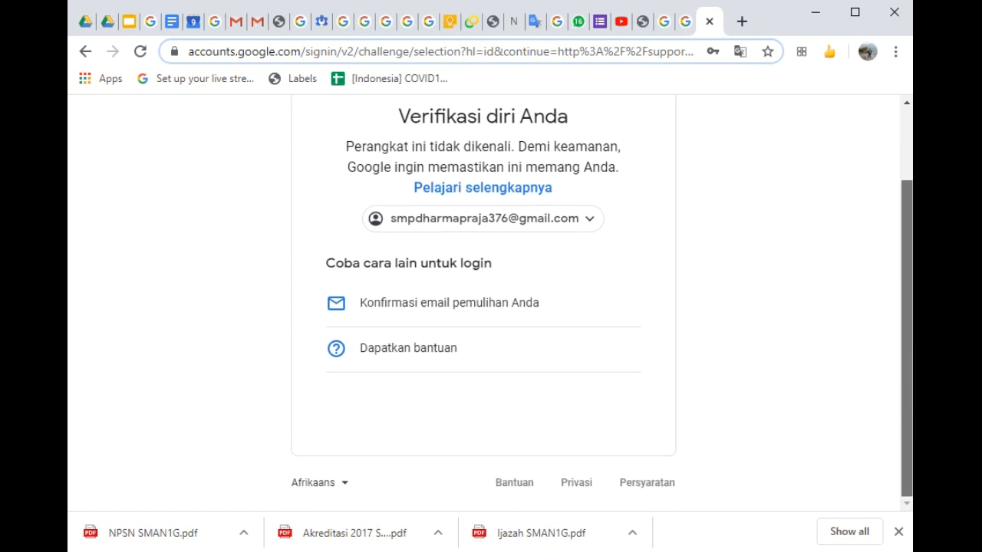
pyautogui.click(501, 314)
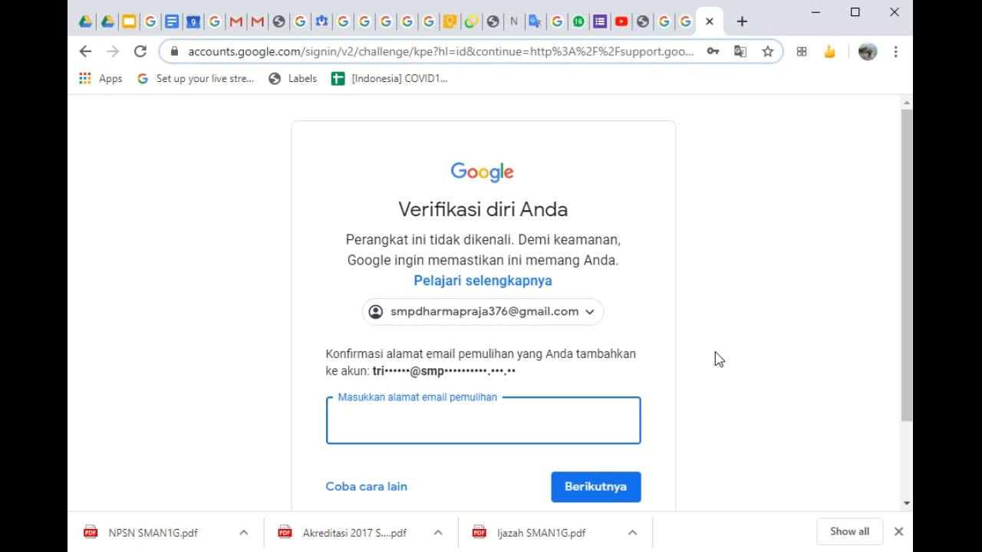
# Step: Go back to the list of alternative sign-in options on the verification page
pyautogui.click(903, 338)
pyautogui.moveTo(903, 337); pyautogui.dragTo(903, 403)
pyautogui.click(389, 402)
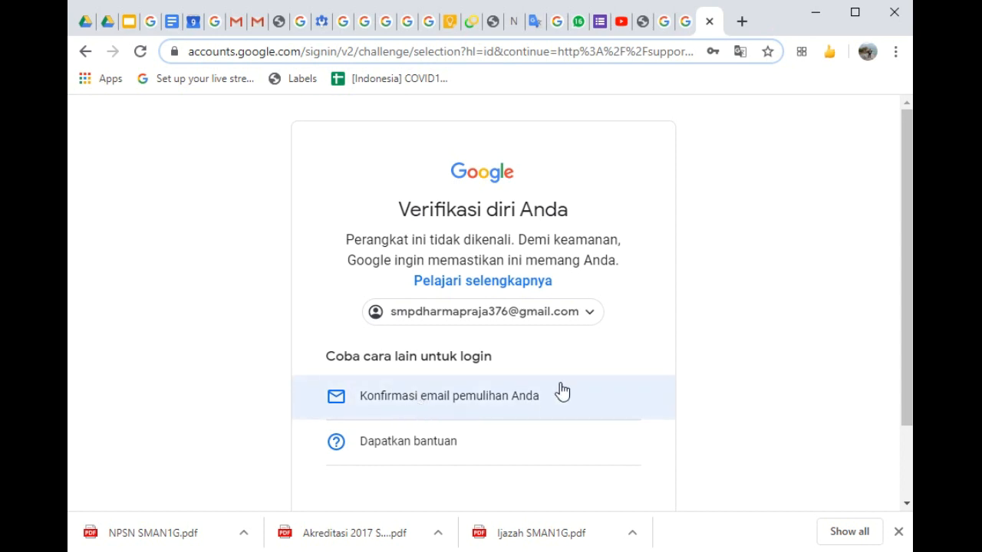
pyautogui.moveTo(902, 382); pyautogui.dragTo(902, 451)
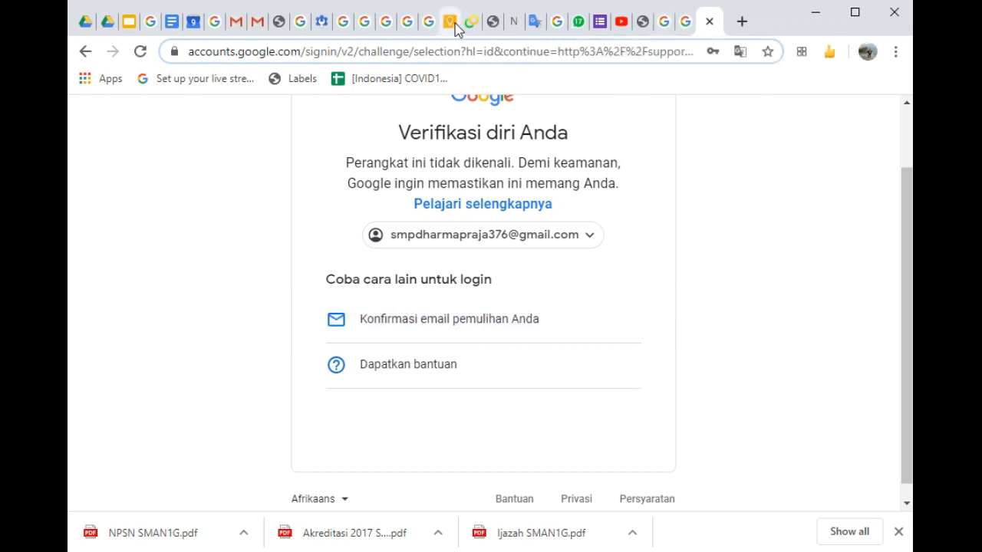
# Step: Highlight the first 'Domain sudah digunakan' reason in the help article, then resubmit smpdharmapraja.sch.id
pyautogui.click(670, 20)
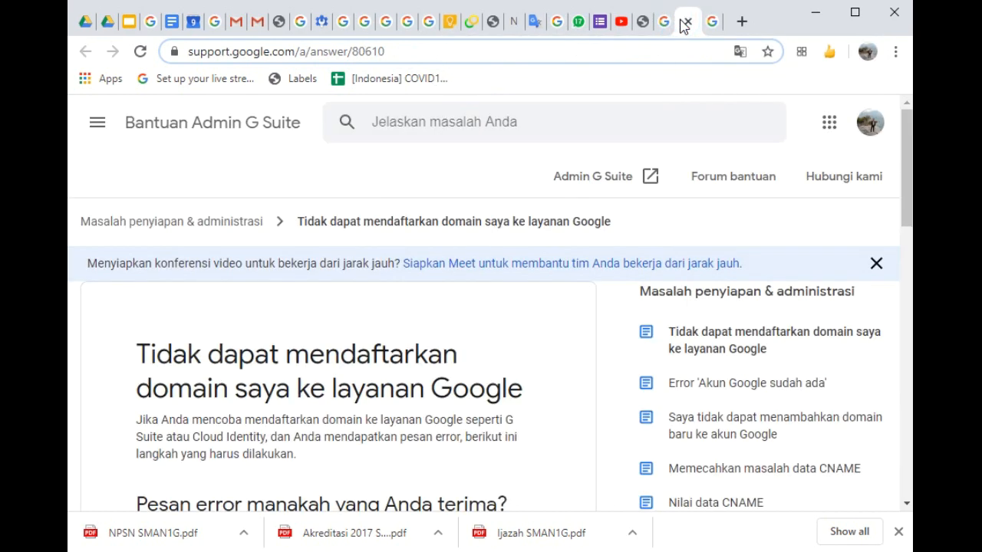
pyautogui.scroll(-3, 899, 181)
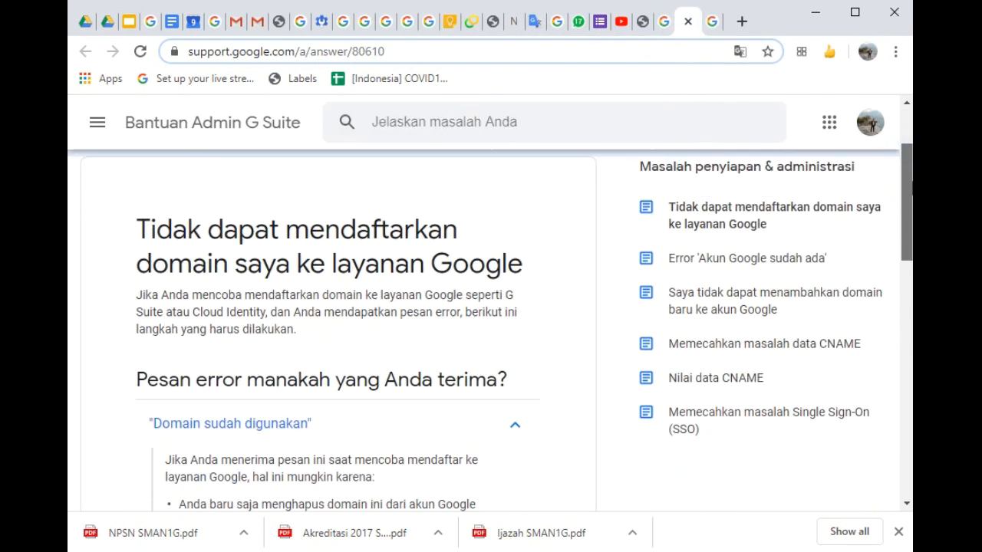
pyautogui.scroll(-2, 491, 330)
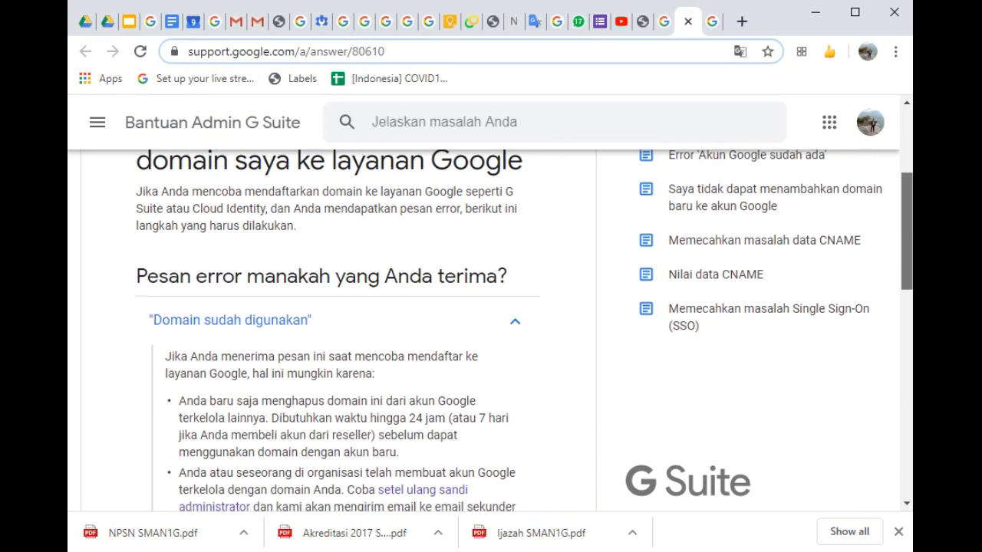
pyautogui.moveTo(425, 294); pyautogui.dragTo(181, 255)
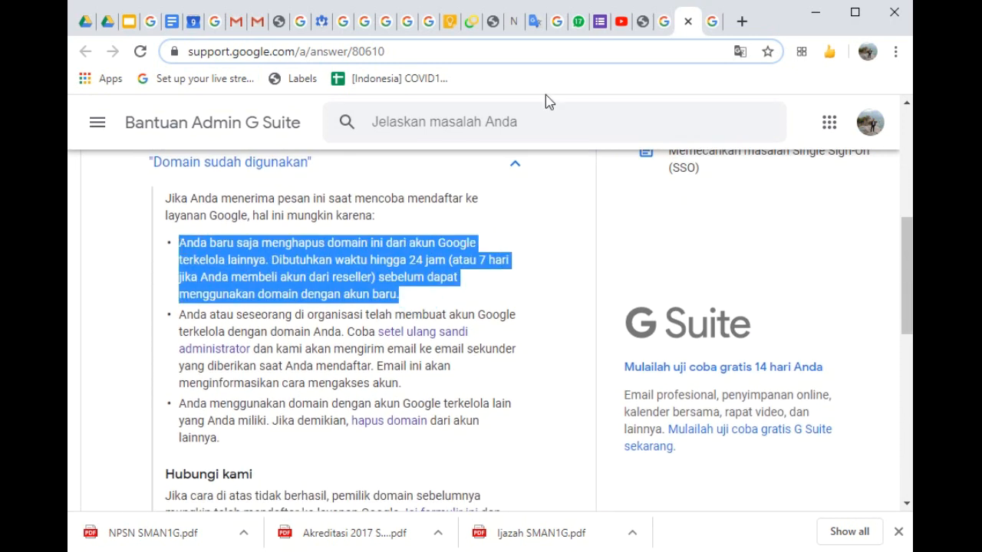
pyautogui.click(665, 25)
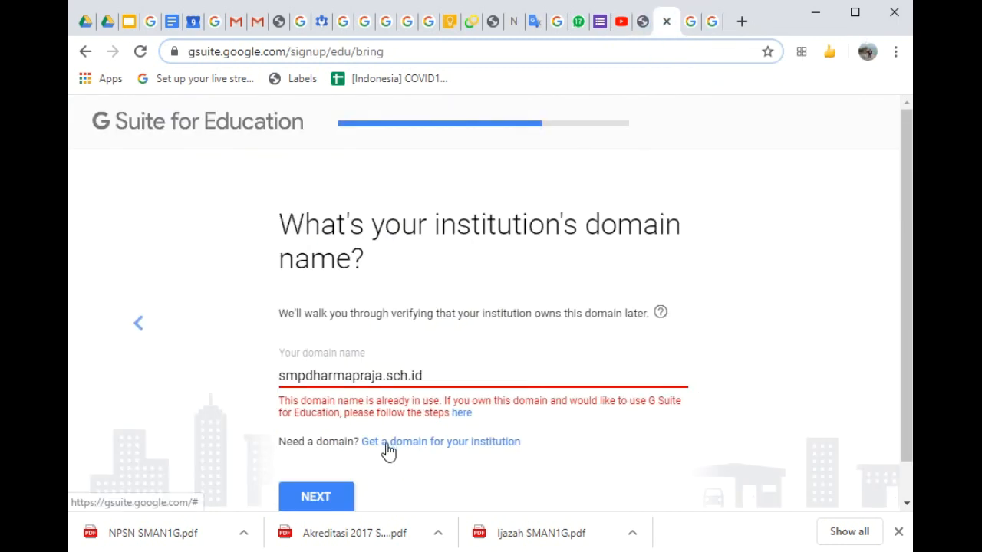
pyautogui.click(317, 499)
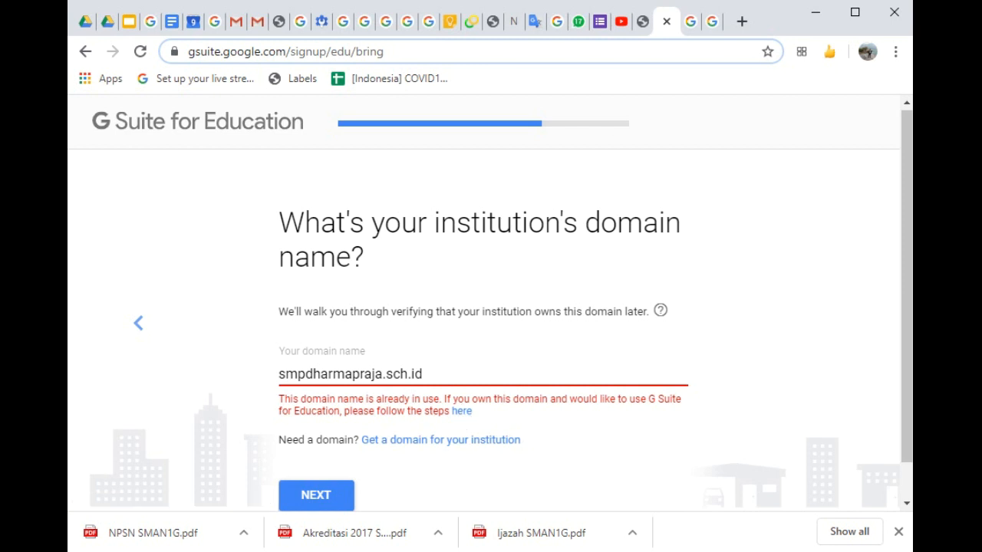
# Step: Reload the sign-in verification page several times, checking the domain help article in between
pyautogui.click(690, 23)
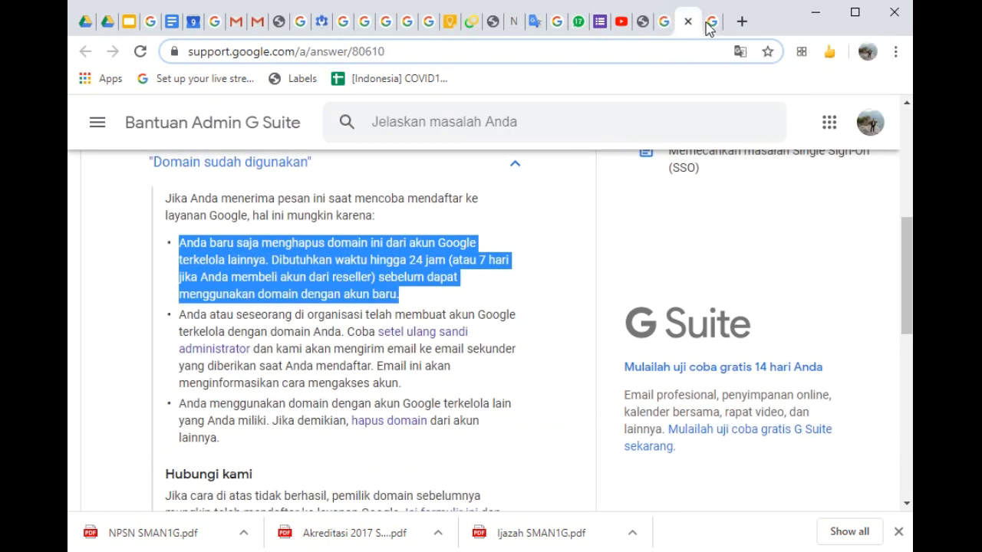
pyautogui.click(708, 23)
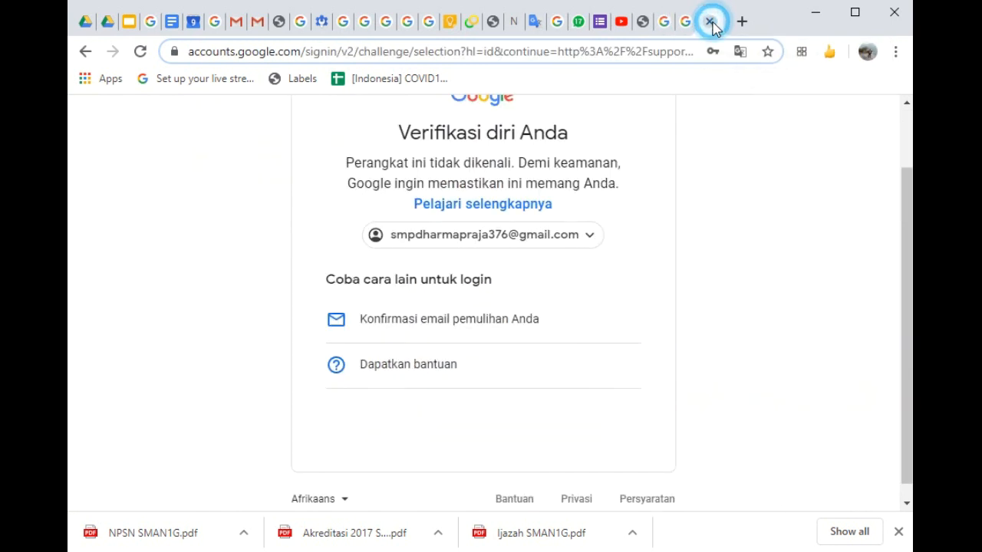
pyautogui.click(139, 51)
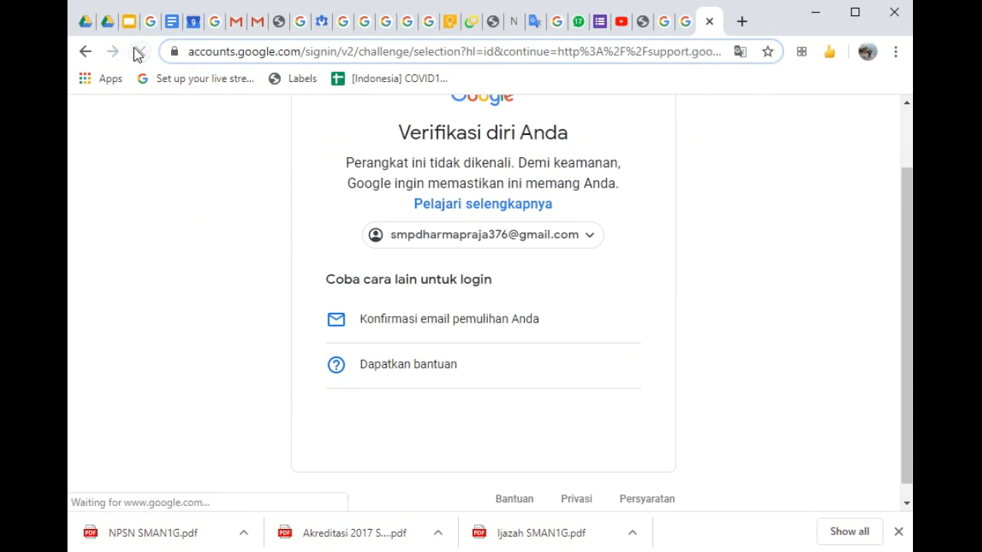
pyautogui.click(135, 49)
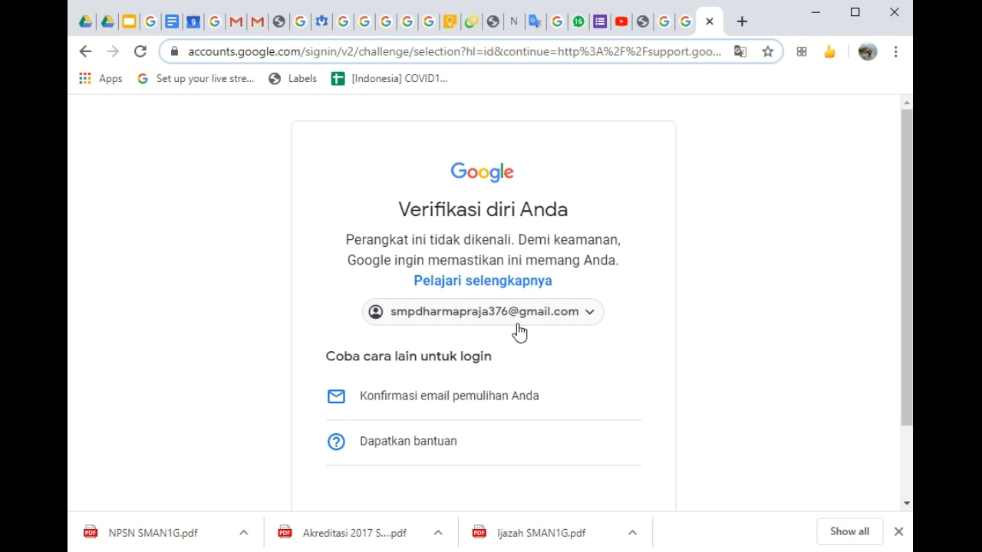
pyautogui.click(684, 21)
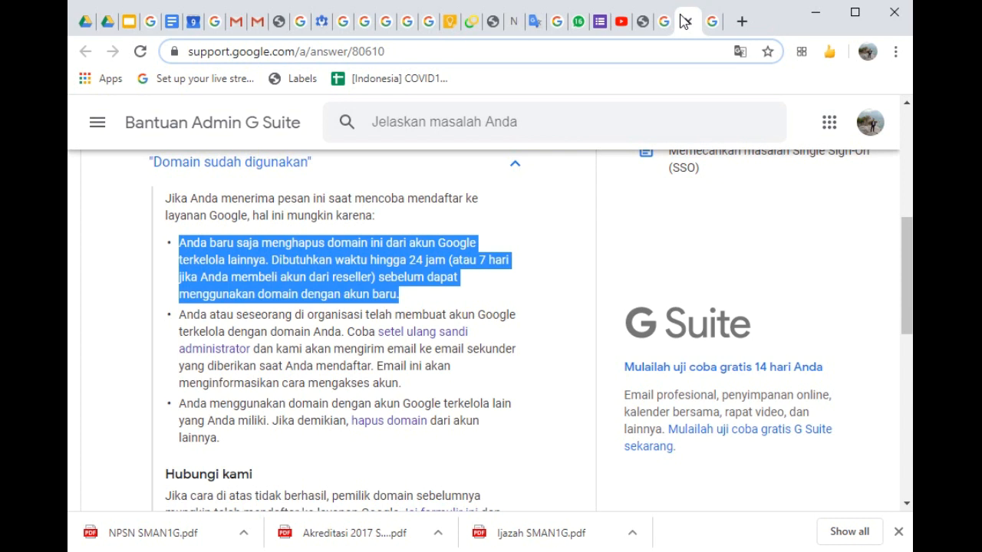
pyautogui.click(711, 23)
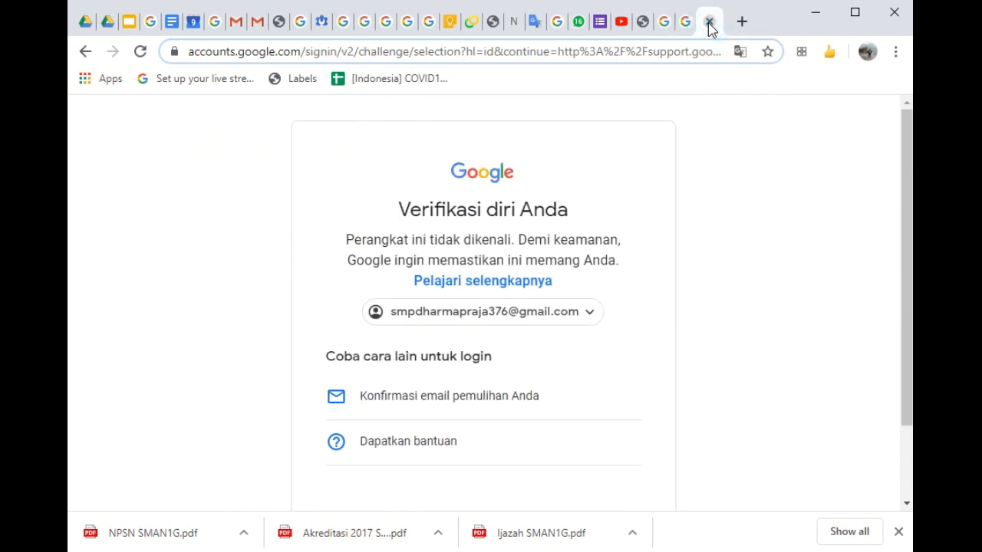
pyautogui.click(140, 53)
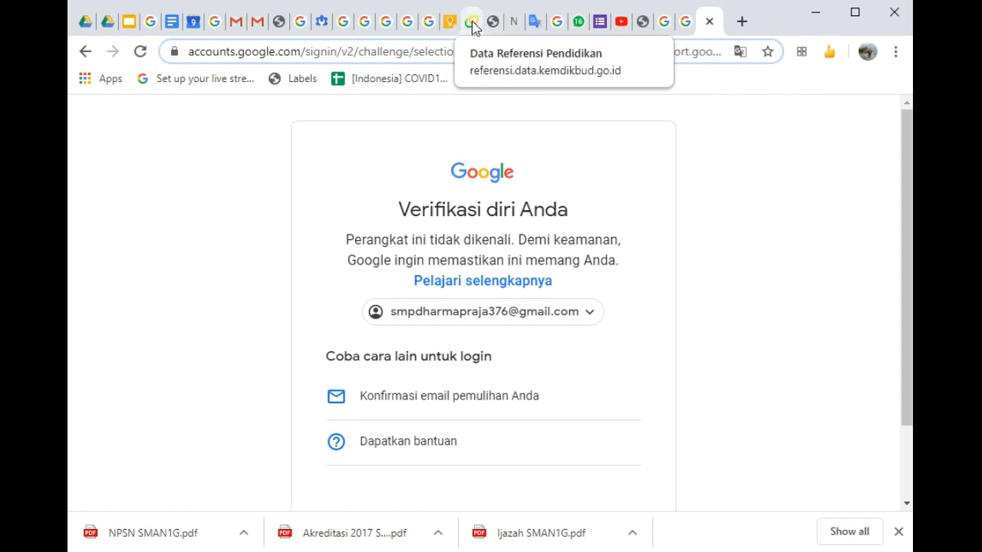
# Step: Collapse and re-expand the 'Domain sudah digunakan' explanation in the help article
pyautogui.click(683, 27)
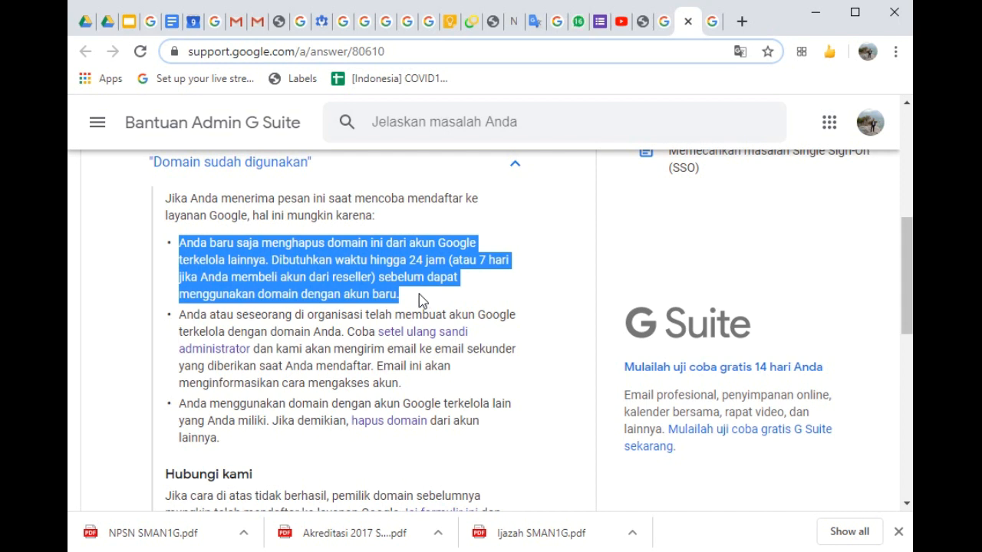
pyautogui.click(259, 167)
pyautogui.click(261, 168)
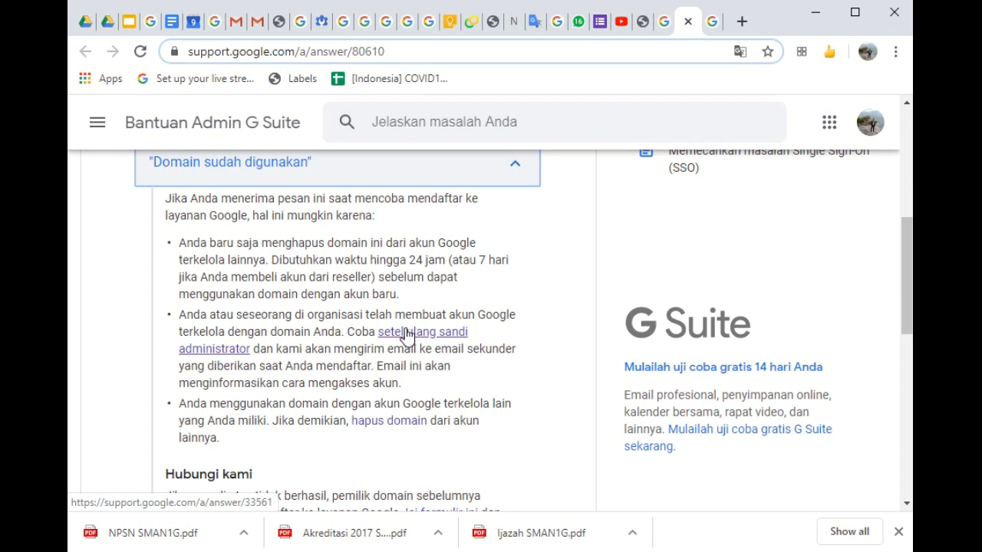
# Step: Read the 'Remove a domain or domain alias' help article, then reload the sign-in verification page
pyautogui.click(387, 425)
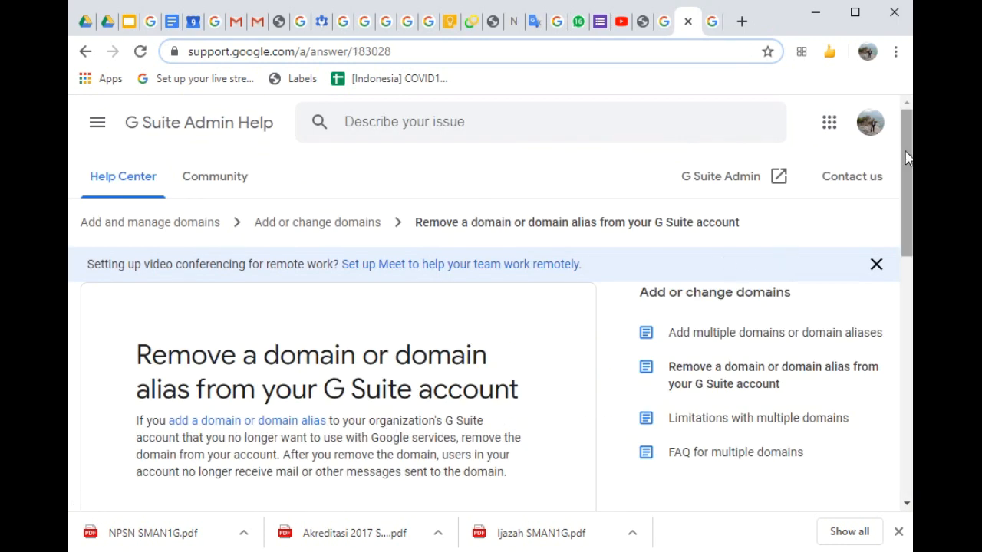
pyautogui.moveTo(909, 134); pyautogui.dragTo(910, 201)
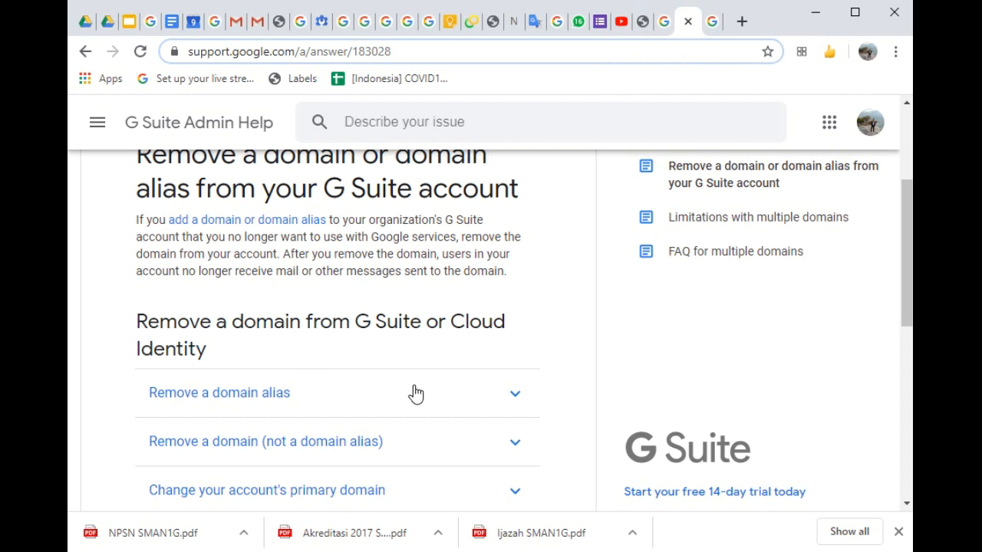
pyautogui.click(720, 26)
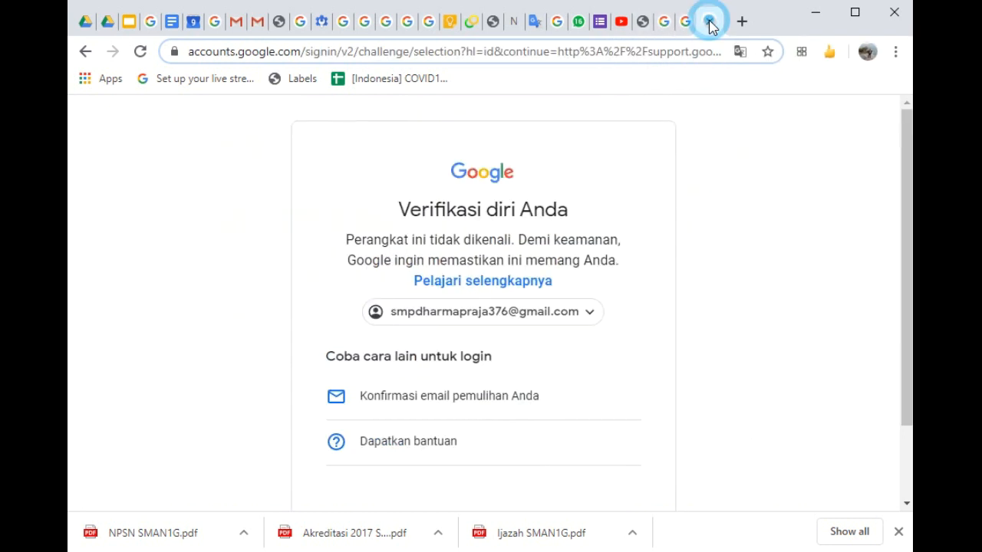
pyautogui.click(140, 51)
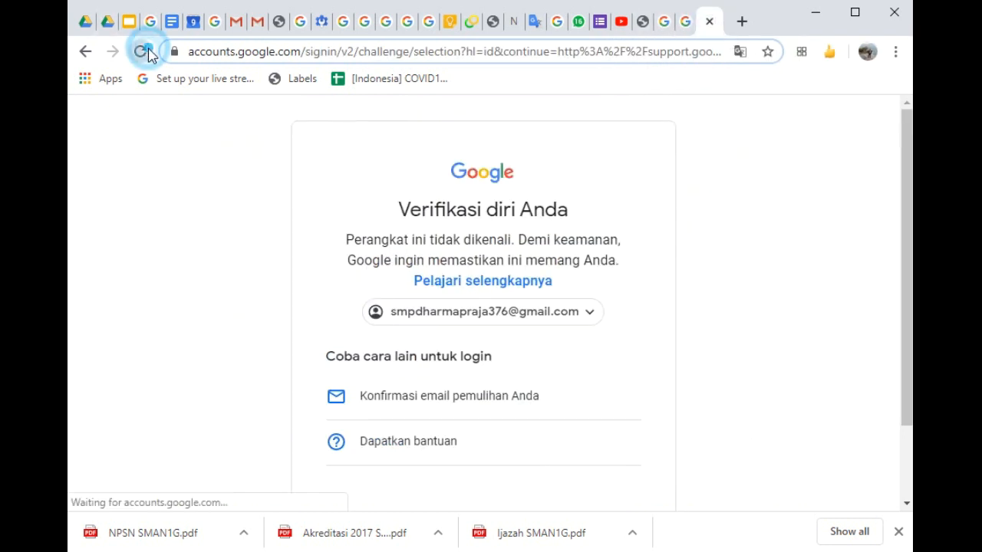
# Step: Go to the Google Admin console in a new tab by typing 'admi'
pyautogui.click(740, 22)
pyautogui.write('admi')
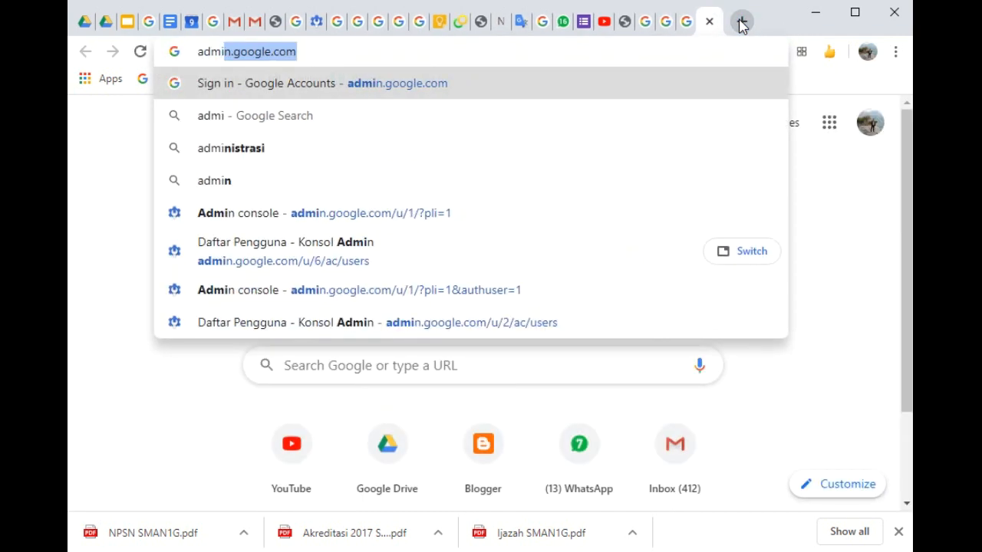
pyautogui.press('Return')
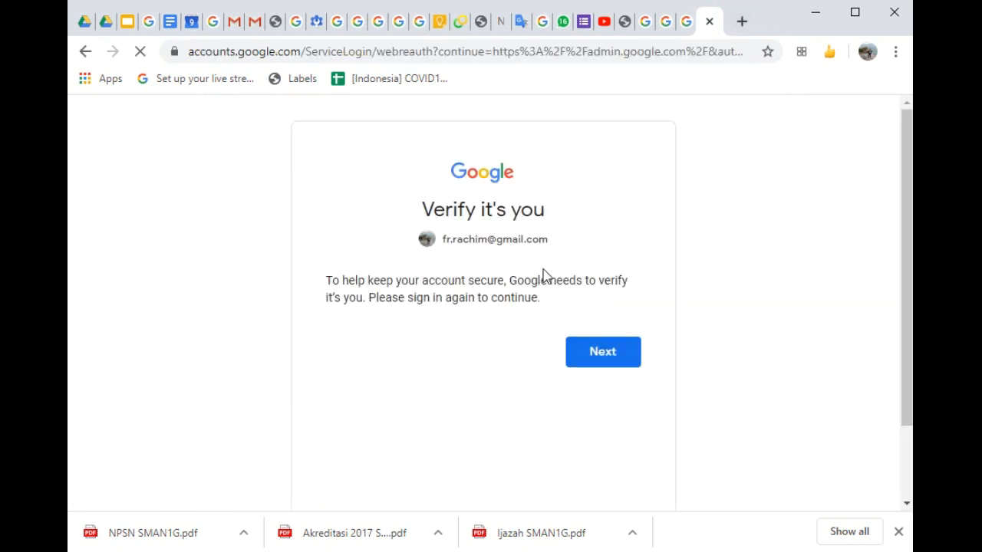
# Step: Get past the verify-it's-you prompt, pick the school's admin account and submit its password
pyautogui.click(599, 351)
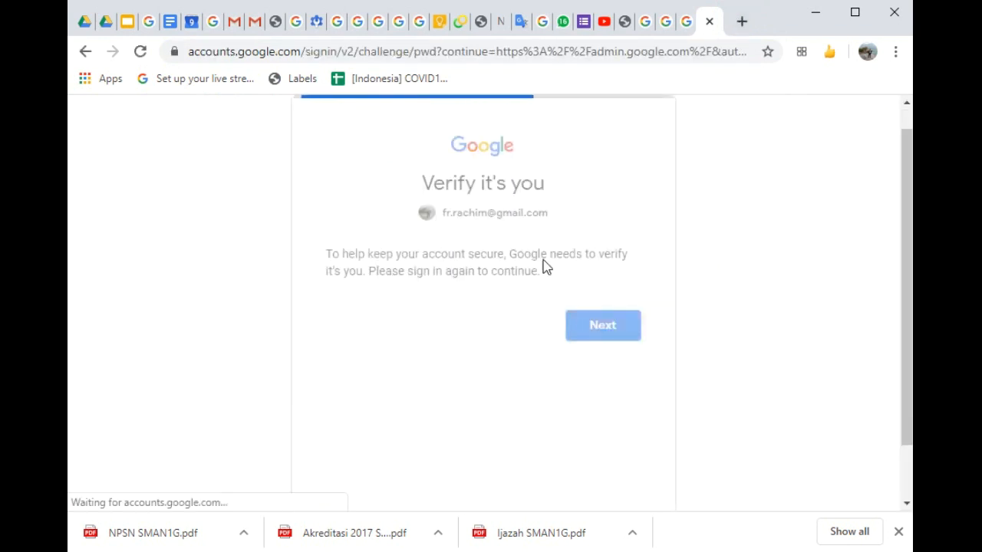
pyautogui.click(522, 249)
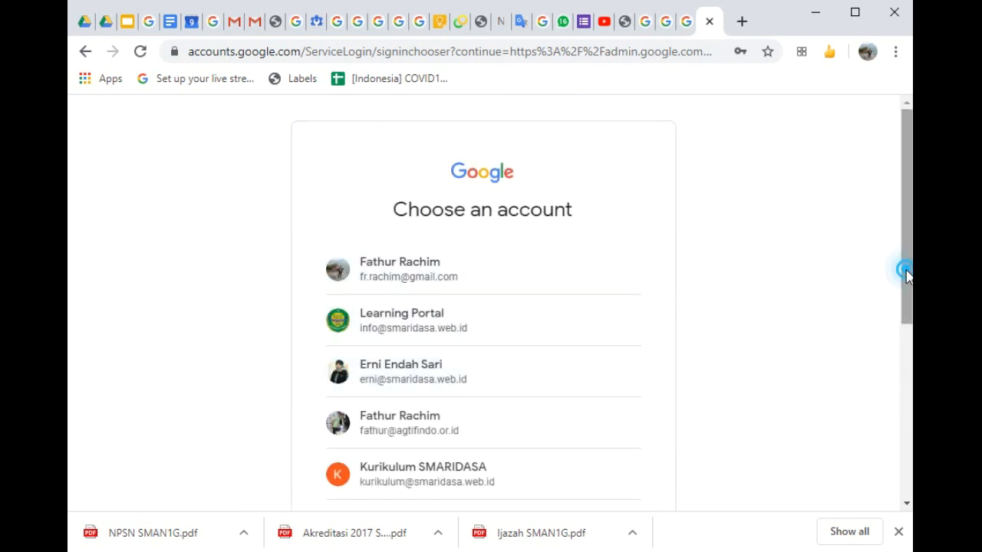
pyautogui.moveTo(903, 267); pyautogui.dragTo(903, 358)
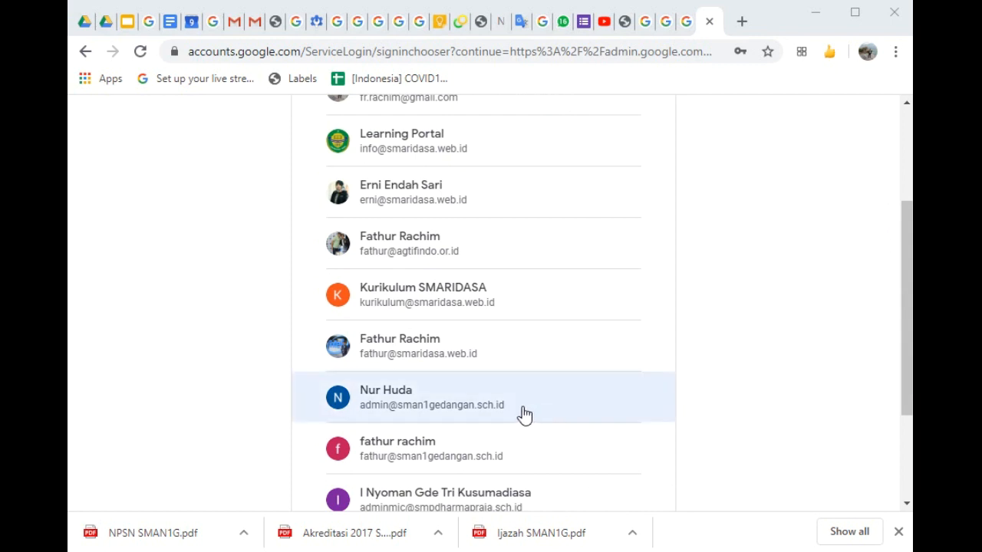
pyautogui.click(536, 505)
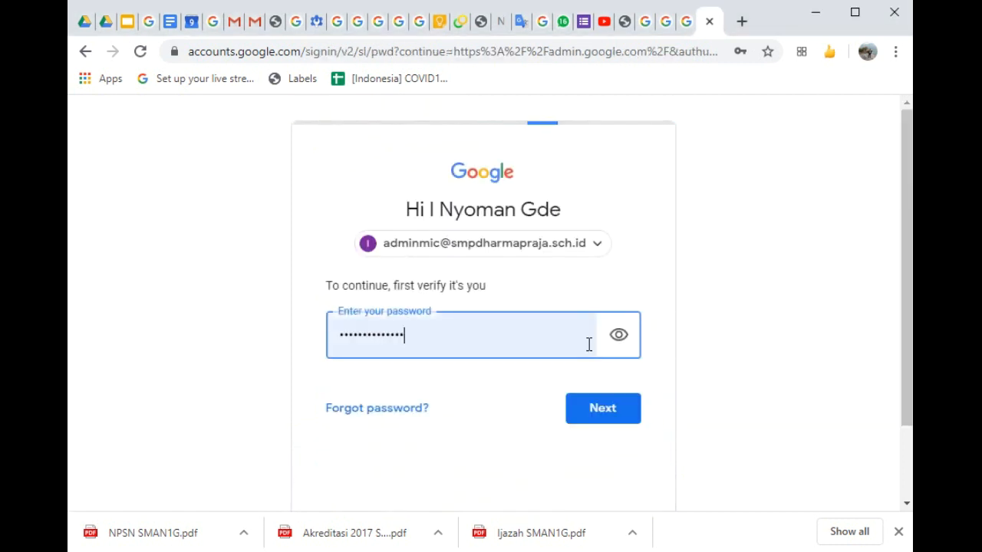
pyautogui.click(607, 415)
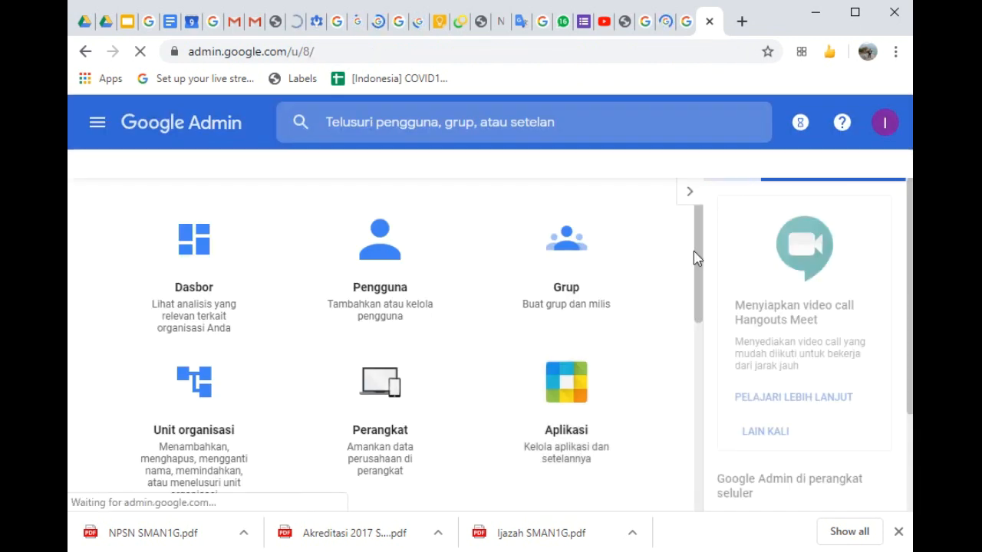
# Step: Scroll the Admin console home and open the Domain settings tile
pyautogui.click(699, 240)
pyautogui.moveTo(699, 240); pyautogui.dragTo(706, 441)
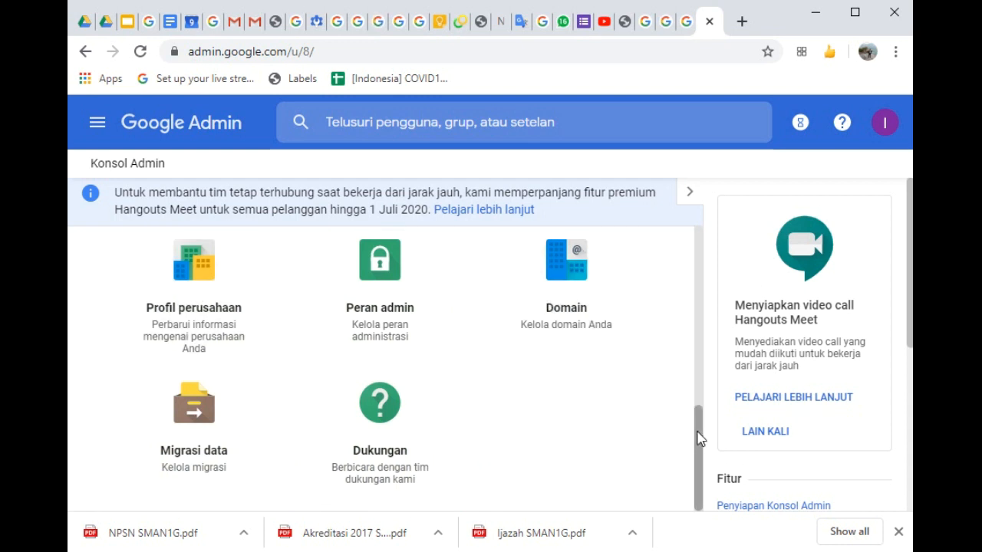
pyautogui.click(577, 308)
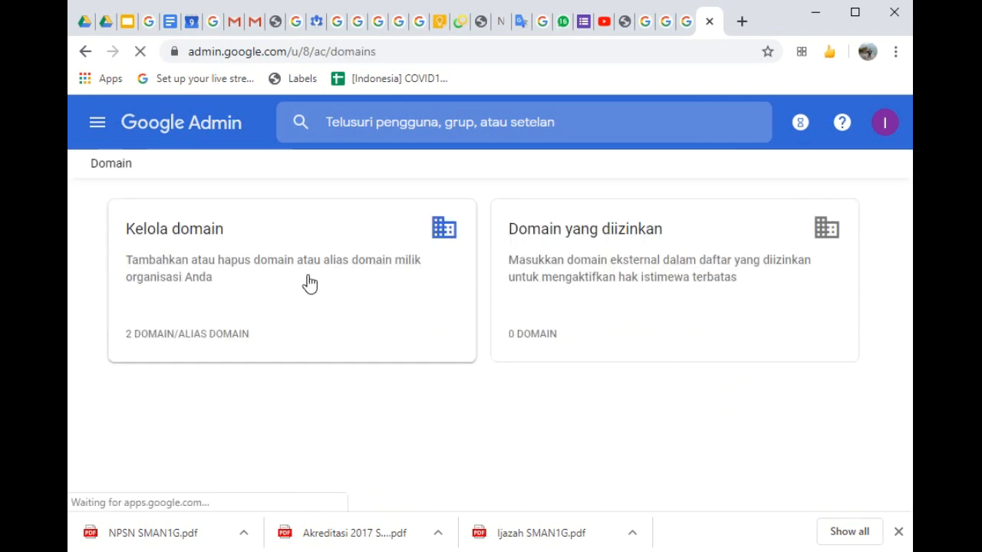
# Step: Open Kelola domain, scroll the table to read each domain's status, and check the breadcrumb page list
pyautogui.click(222, 279)
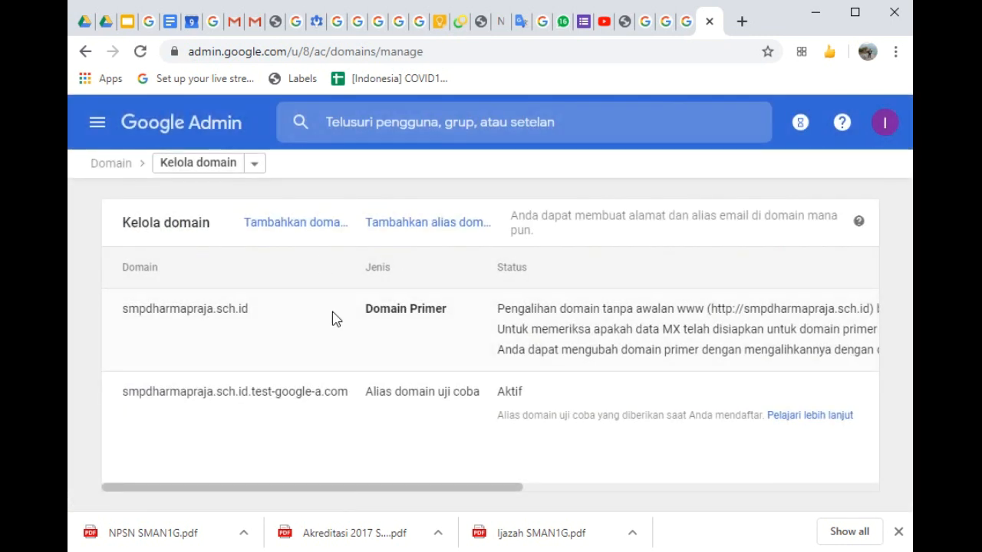
pyautogui.moveTo(491, 489); pyautogui.dragTo(843, 472)
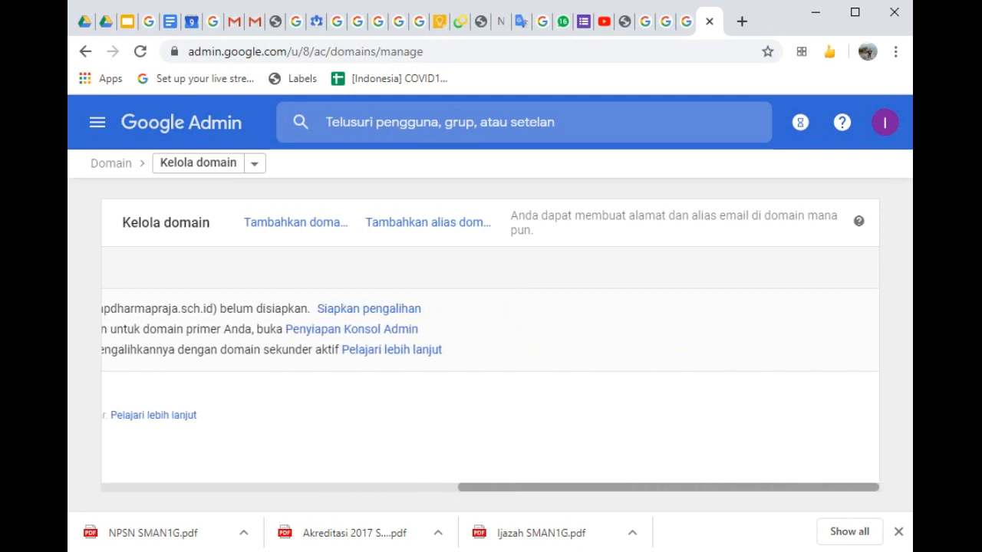
pyautogui.moveTo(854, 457); pyautogui.dragTo(320, 431)
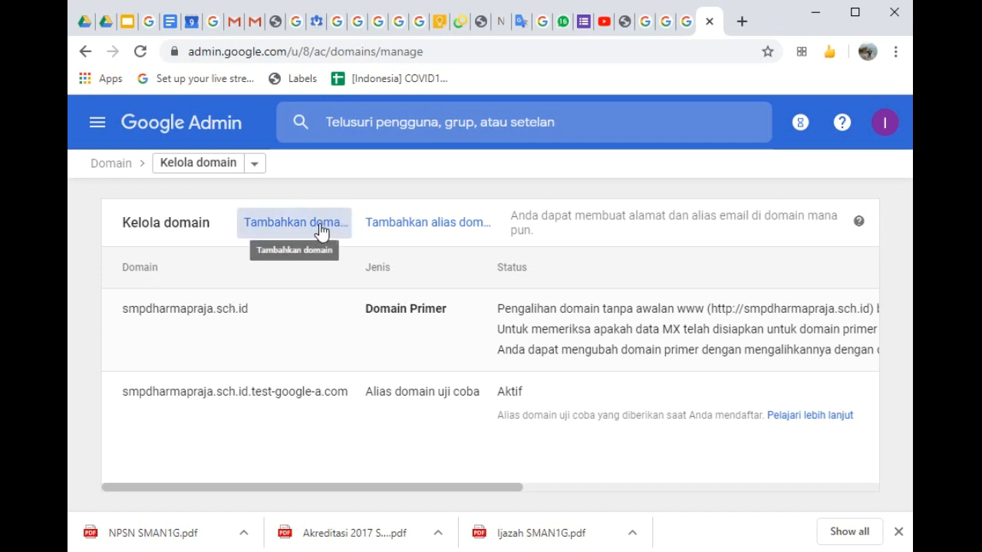
pyautogui.click(254, 164)
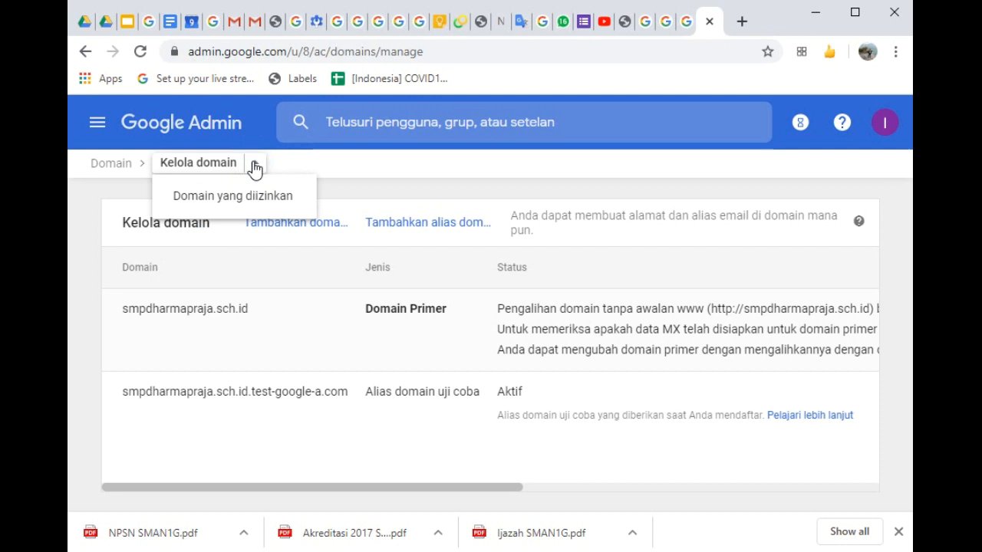
pyautogui.click(265, 264)
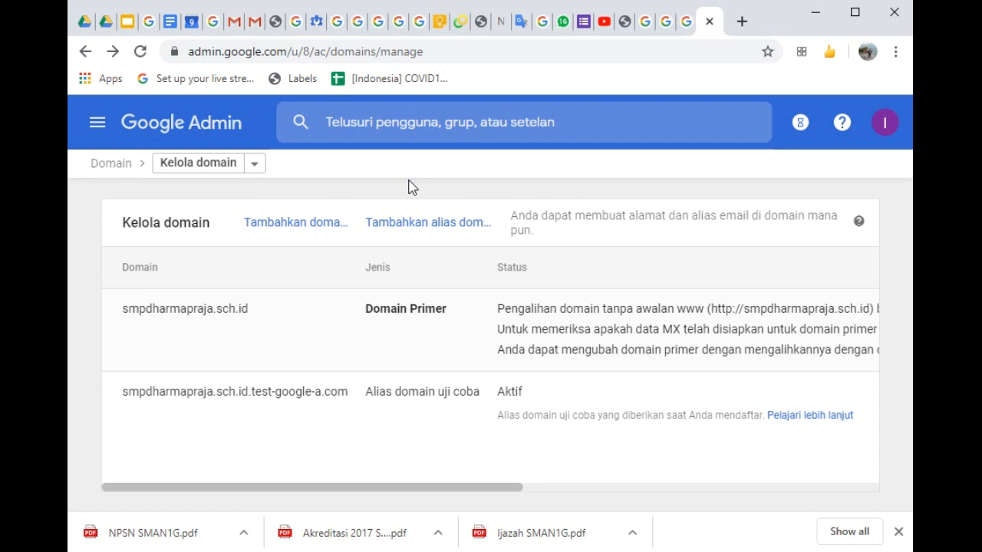
# Step: Open the Penagihan (billing) section from the admin navigation menu
pyautogui.click(97, 122)
pyautogui.moveTo(241, 364)
pyautogui.moveTo(299, 410)
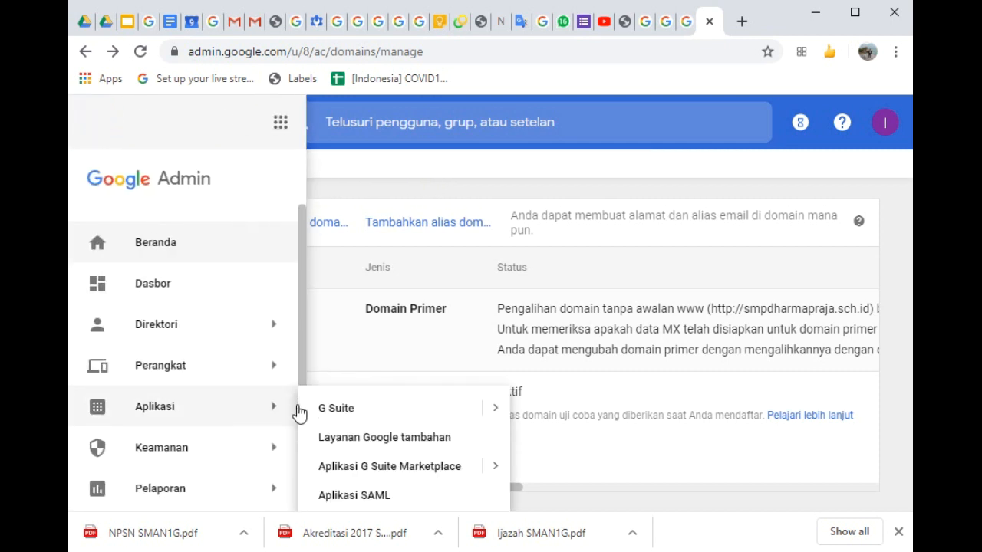
pyautogui.scroll(-1, 302, 360)
pyautogui.scroll(-1, 304, 422)
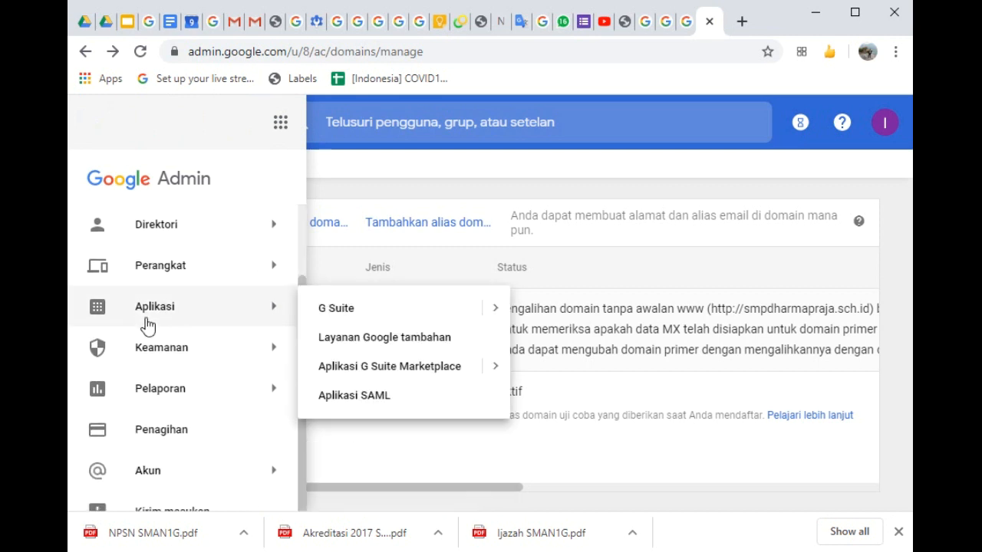
pyautogui.moveTo(172, 379)
pyautogui.click(176, 432)
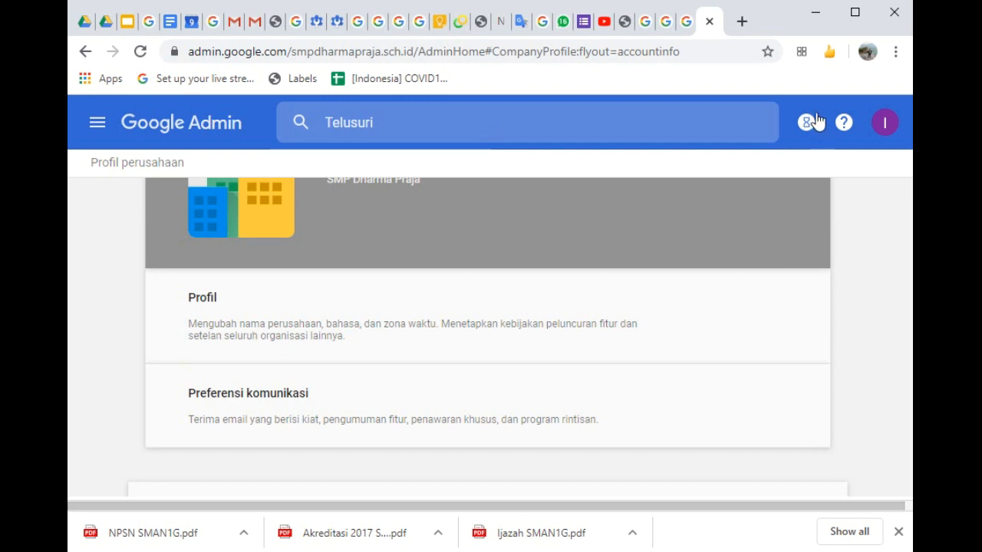
# Step: Return to the console home and open the billing and account information tile
pyautogui.click(98, 123)
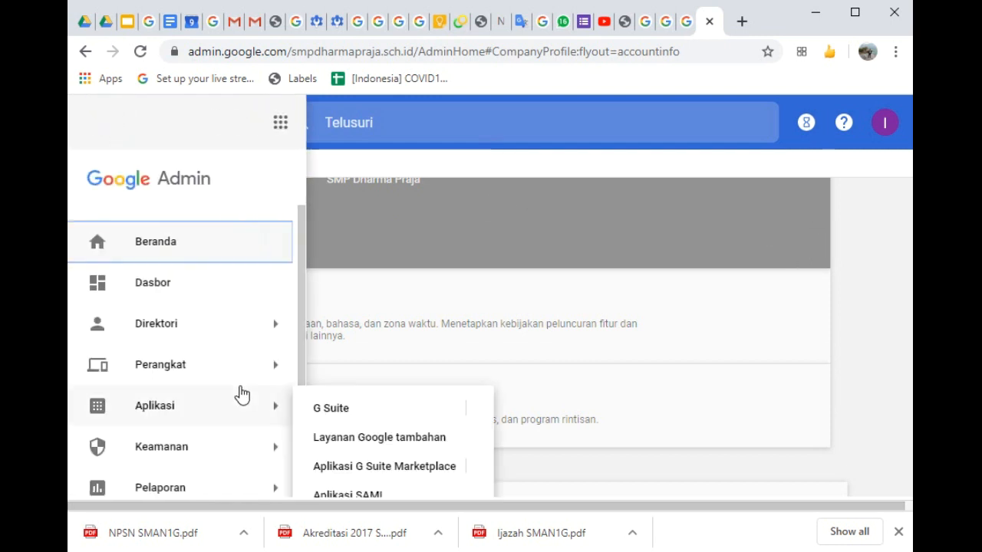
pyautogui.click(175, 256)
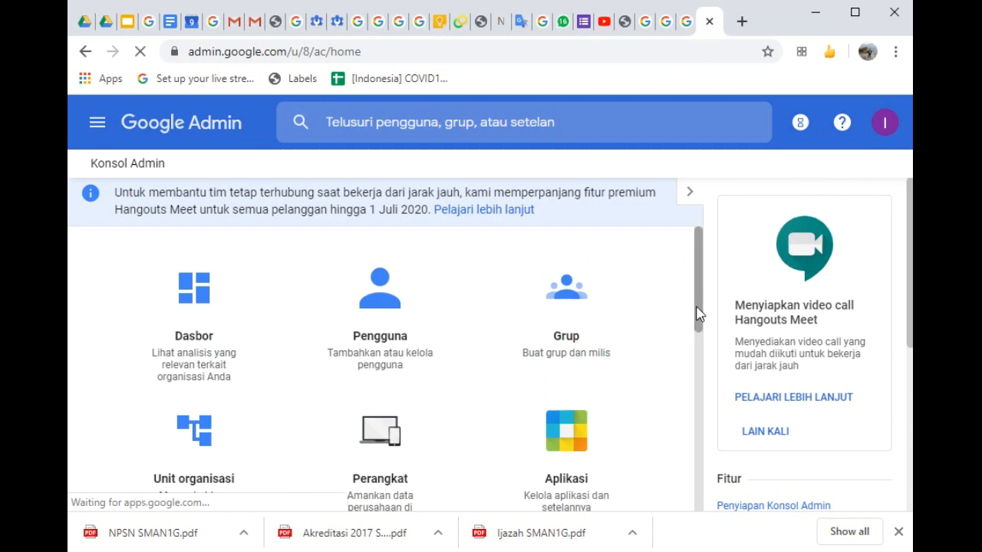
pyautogui.moveTo(698, 292); pyautogui.dragTo(699, 405)
pyautogui.click(575, 378)
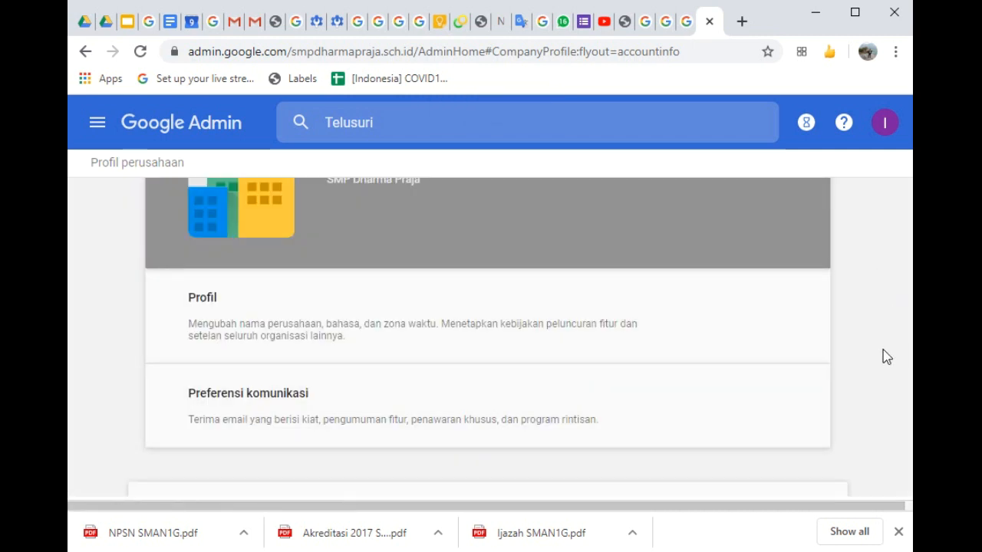
# Step: Expand and collapse the organisation's Profil details on the company profile page
pyautogui.click(763, 489)
pyautogui.click(248, 316)
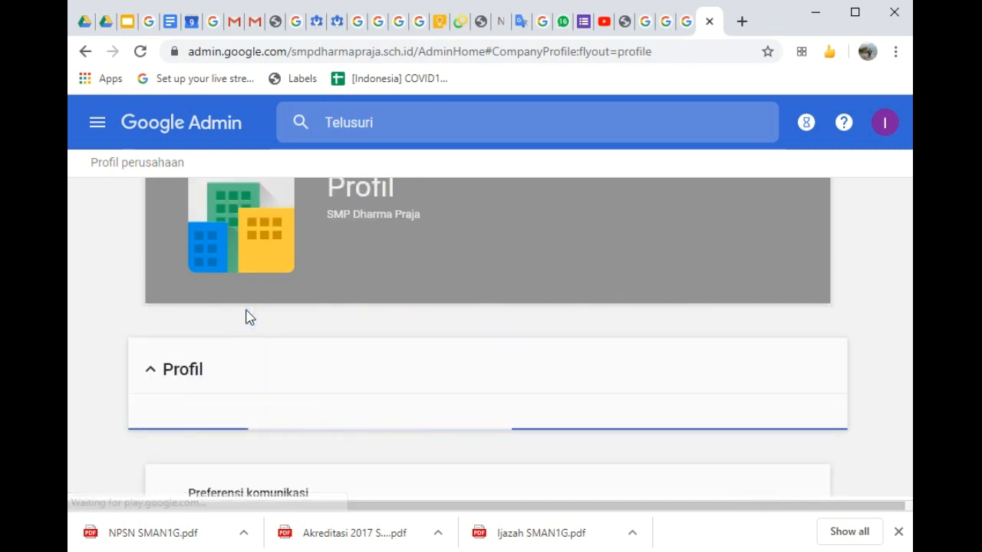
pyautogui.click(183, 368)
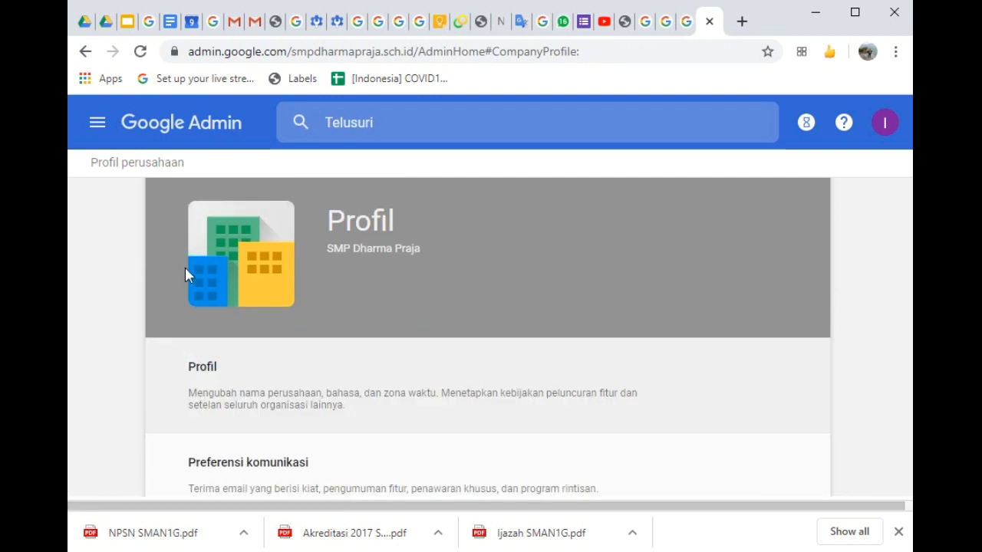
# Step: Navigate through the admin menu to Akun > Domain settings
pyautogui.click(98, 122)
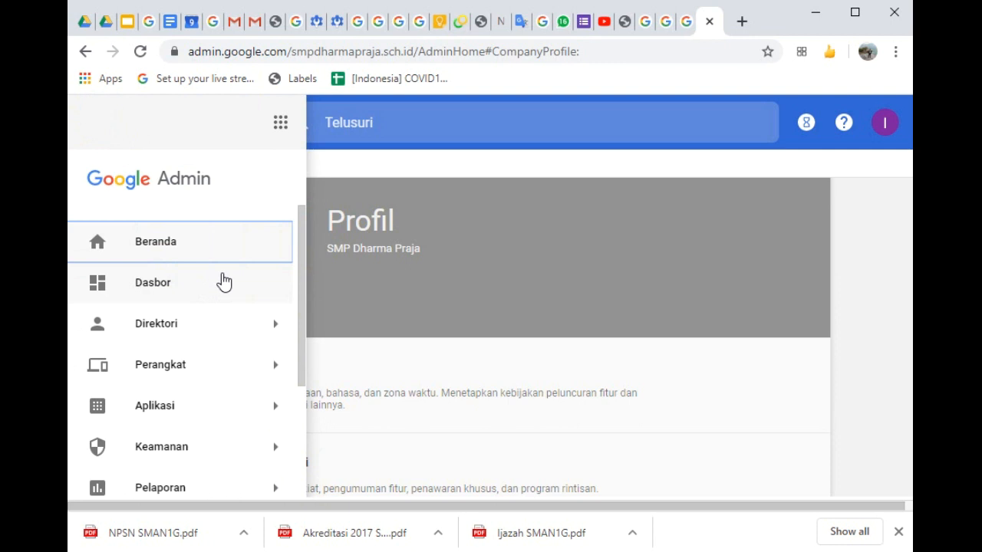
pyautogui.moveTo(302, 328); pyautogui.dragTo(226, 414)
pyautogui.moveTo(211, 389)
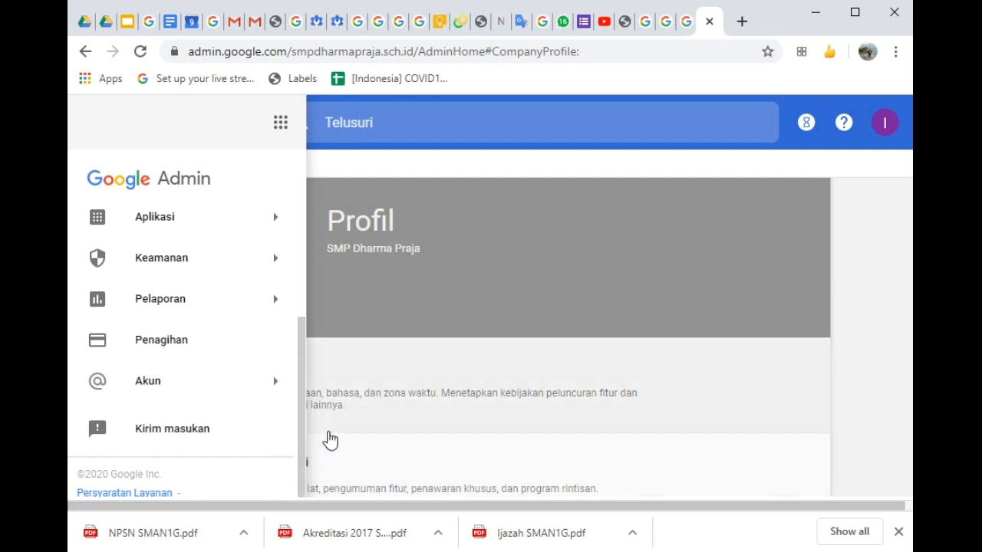
pyautogui.click(257, 388)
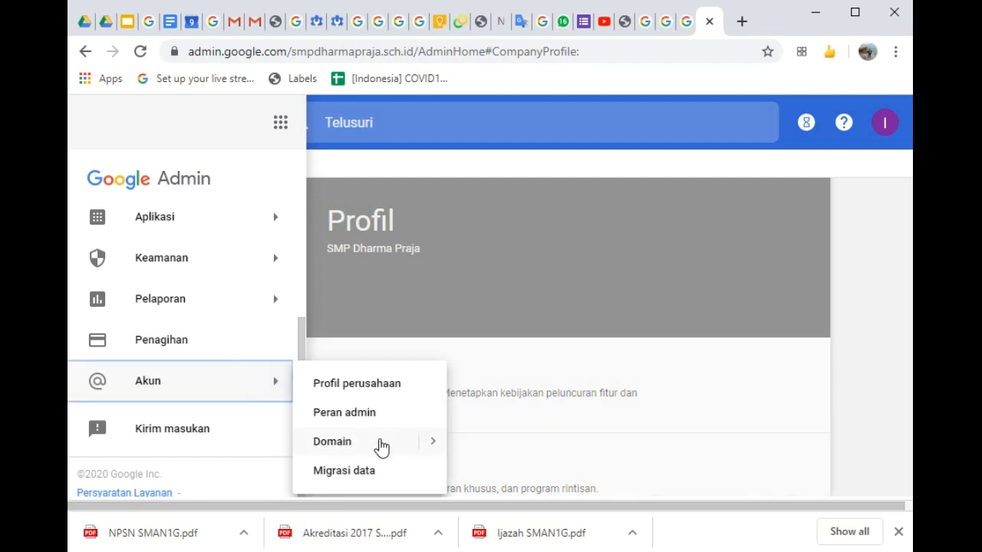
pyautogui.click(384, 445)
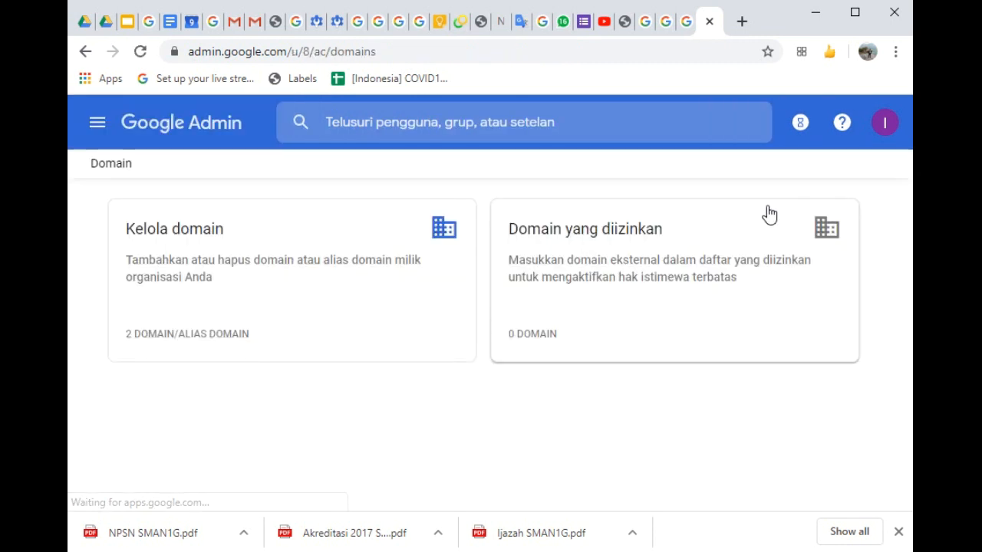
# Step: Check the Kelola domain list's Status column, then view the 'Remove a domain or domain alias' help article
pyautogui.click(213, 334)
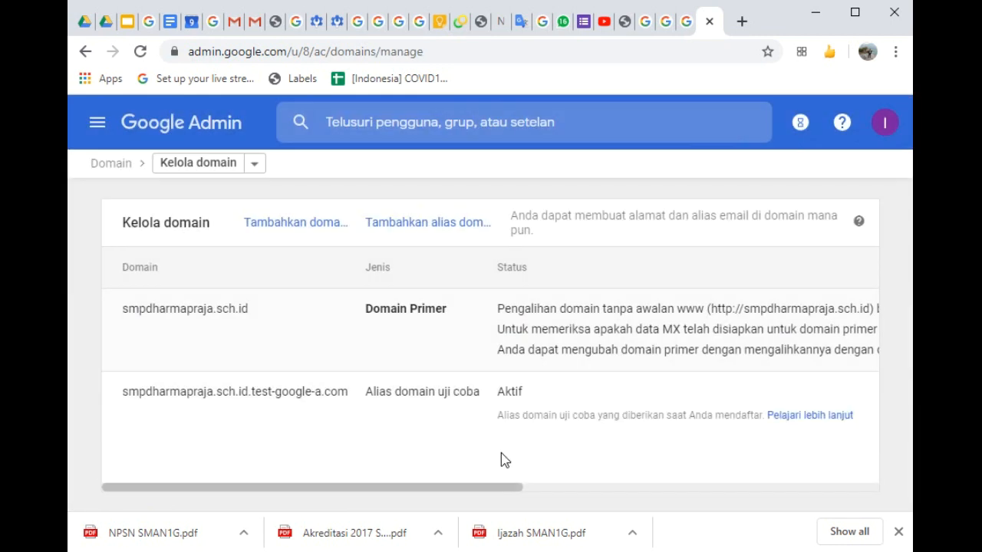
pyautogui.moveTo(743, 386)
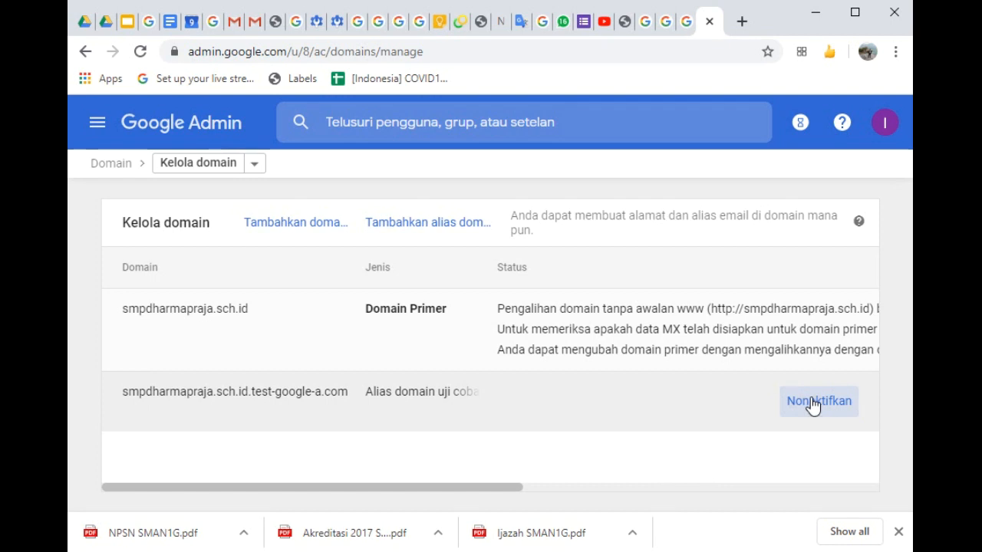
pyautogui.moveTo(486, 488); pyautogui.dragTo(738, 488)
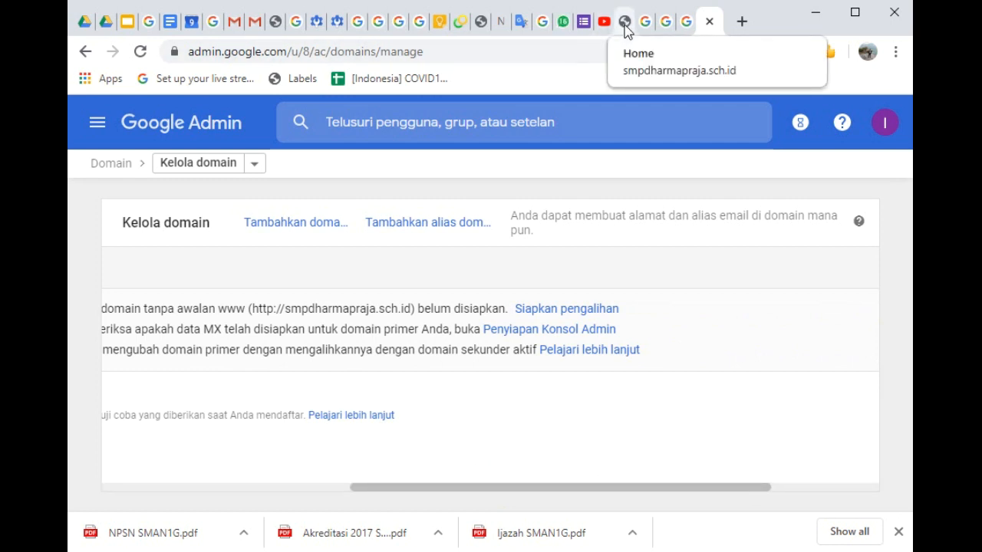
pyautogui.click(668, 31)
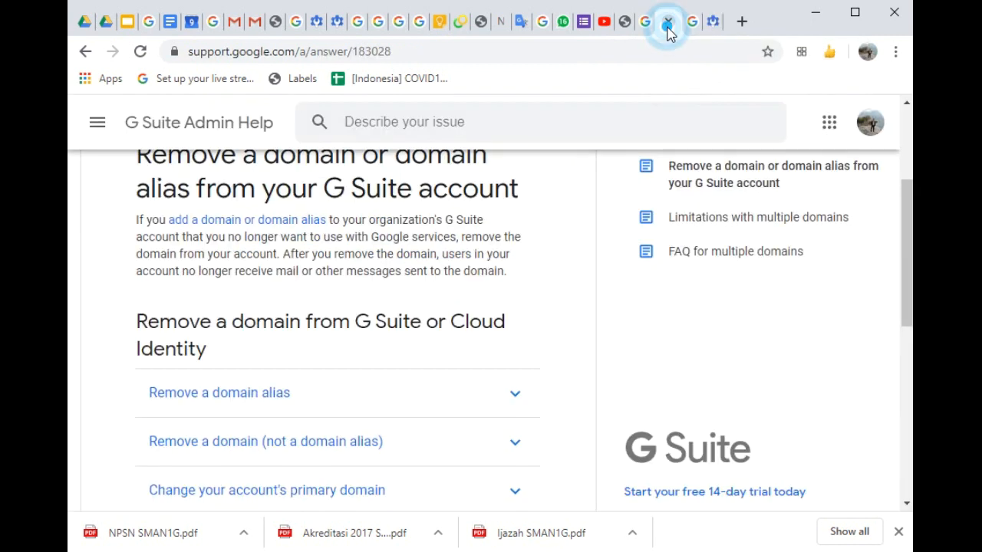
# Step: Retry submitting the domain on the G Suite for Education signup form
pyautogui.click(649, 26)
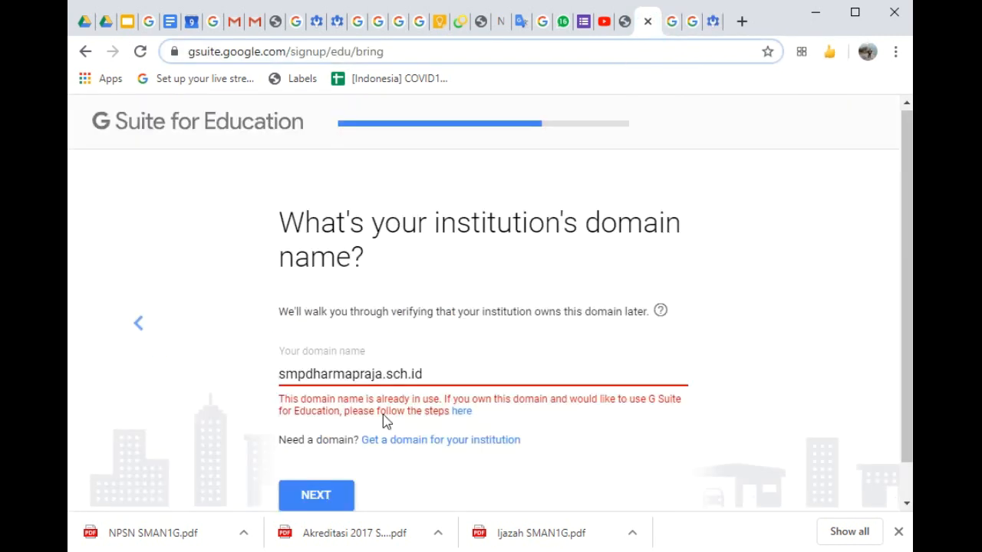
pyautogui.click(319, 497)
pyautogui.click(318, 500)
pyautogui.click(318, 500)
pyautogui.click(318, 501)
pyautogui.click(137, 323)
pyautogui.click(368, 372)
pyautogui.click(360, 374)
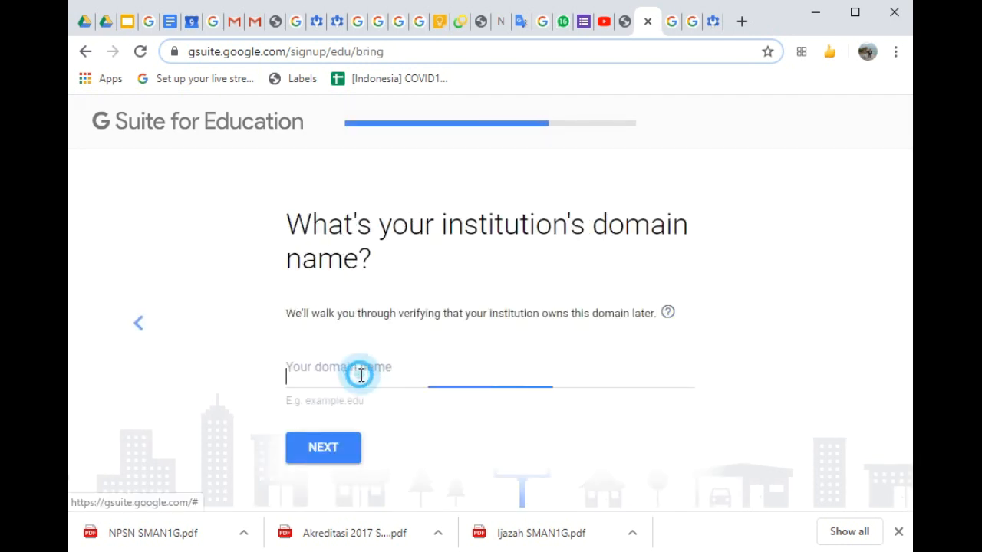
pyautogui.write('http://smpdharmapraja.sch.id')
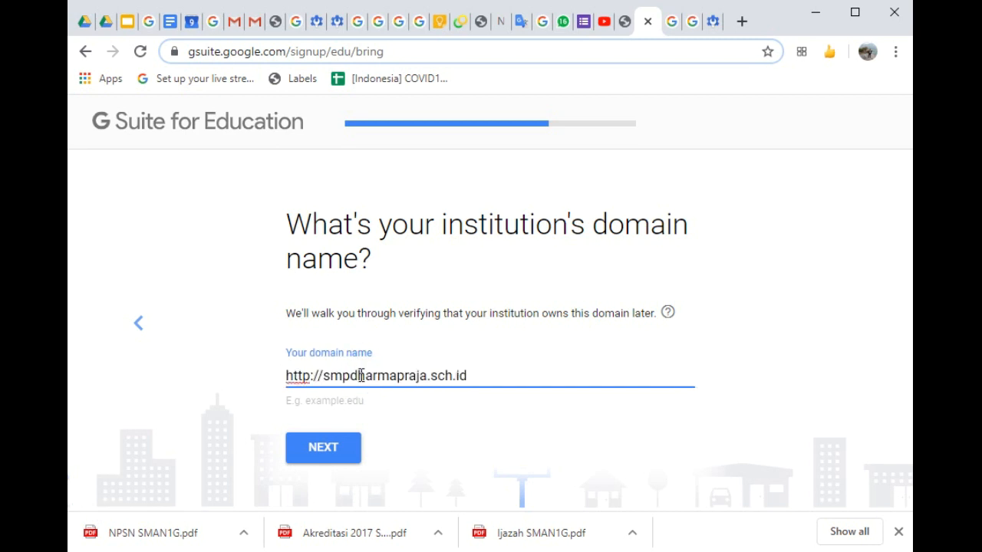
pyautogui.hotkey('shift', 'Left')
pyautogui.hotkey('shift', 'Left')
pyautogui.hotkey('shift', 'Left')
pyautogui.hotkey('shift', 'Left')
pyautogui.hotkey('shift', 'Left')
pyautogui.hotkey('shift', 'Left')
pyautogui.hotkey('shift', 'Left')
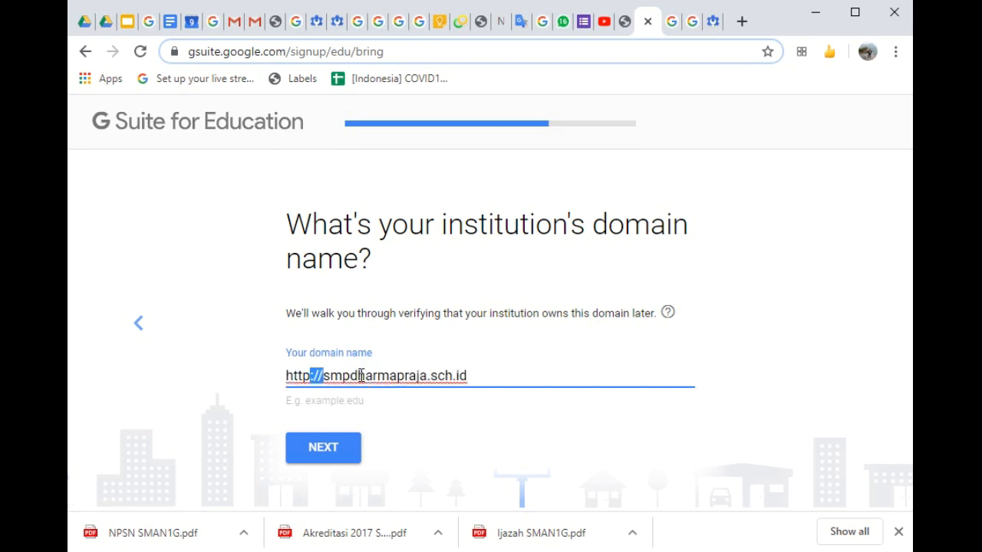
pyautogui.press('BackSpace')
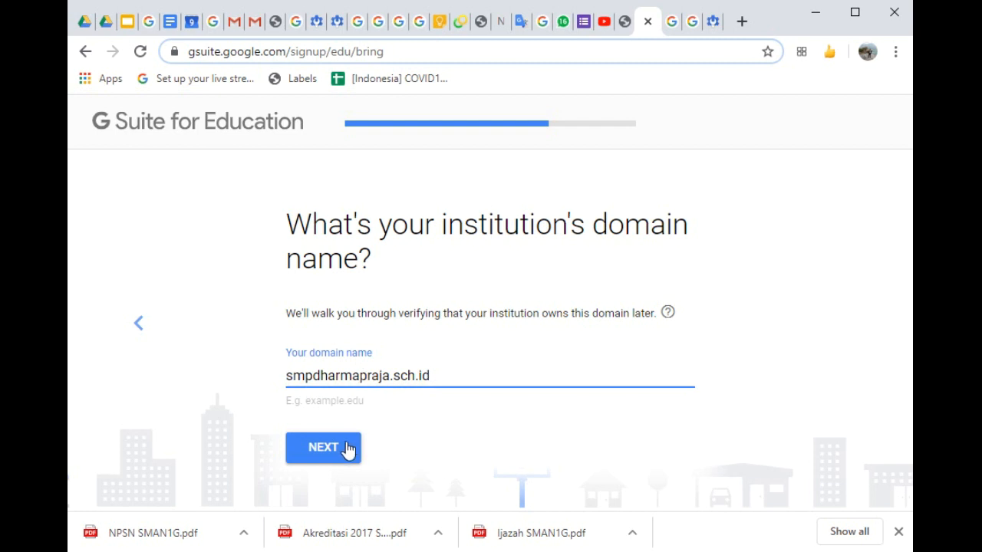
pyautogui.click(349, 448)
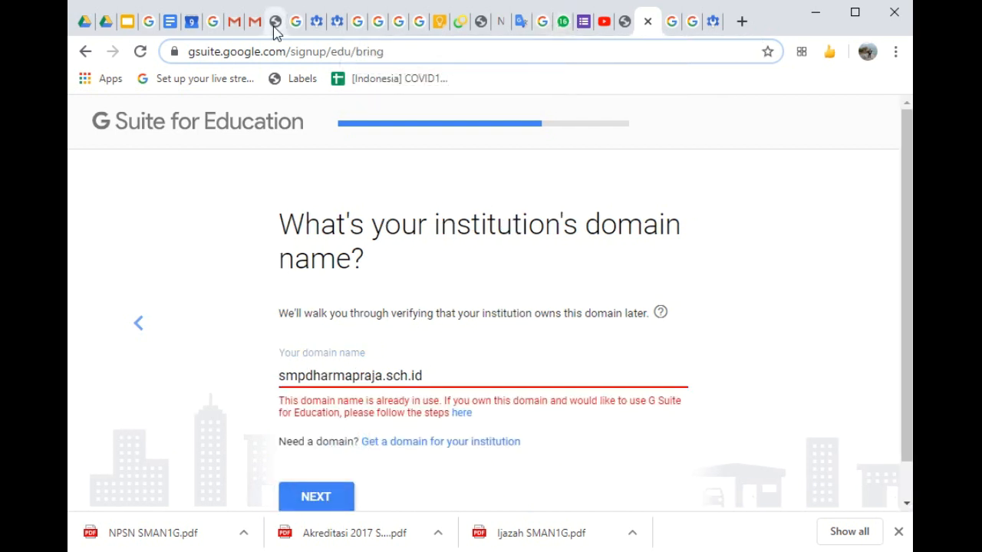
# Step: Open the Kelola domain page and scroll the domain table to the right
pyautogui.click(338, 23)
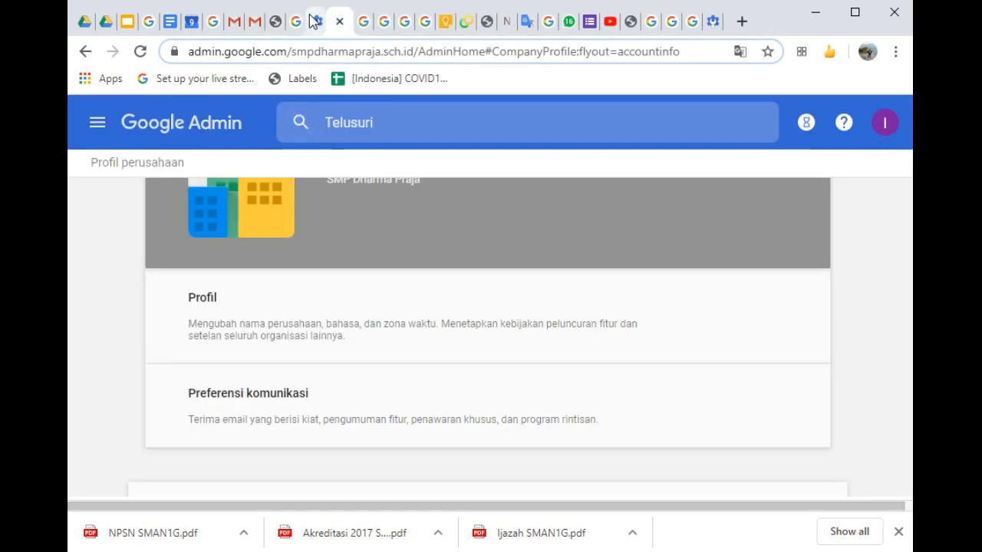
pyautogui.click(313, 21)
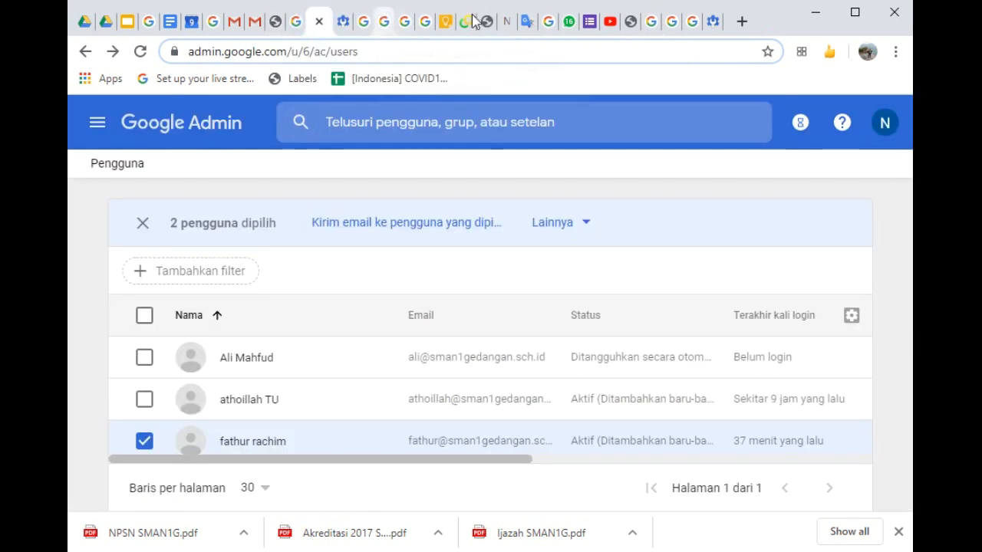
pyautogui.click(710, 23)
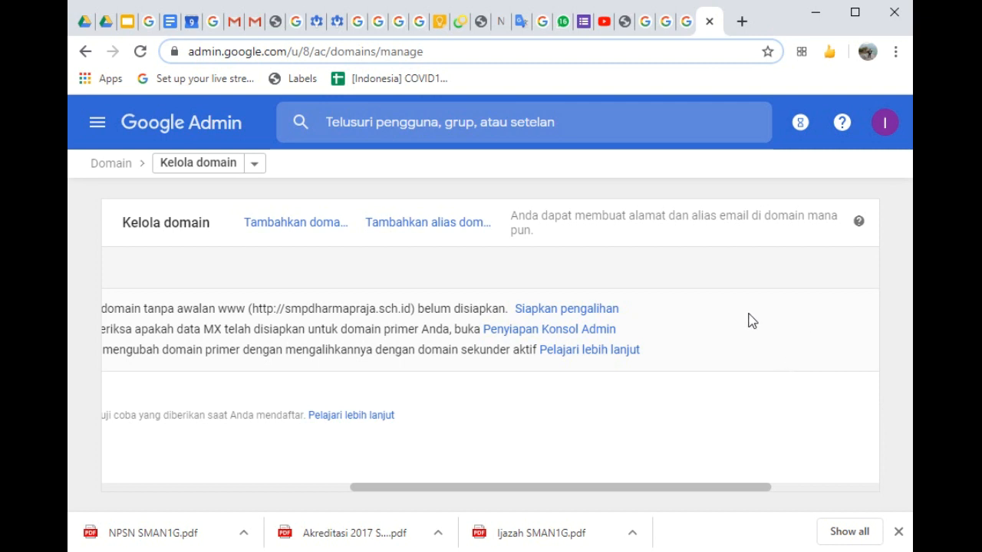
pyautogui.moveTo(834, 415)
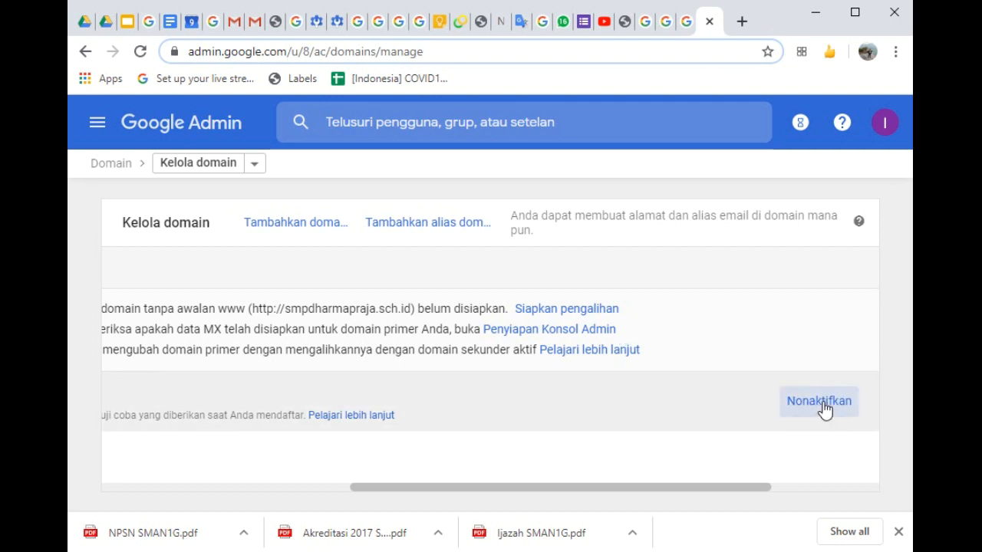
pyautogui.click(696, 486)
pyautogui.moveTo(749, 487); pyautogui.dragTo(865, 494)
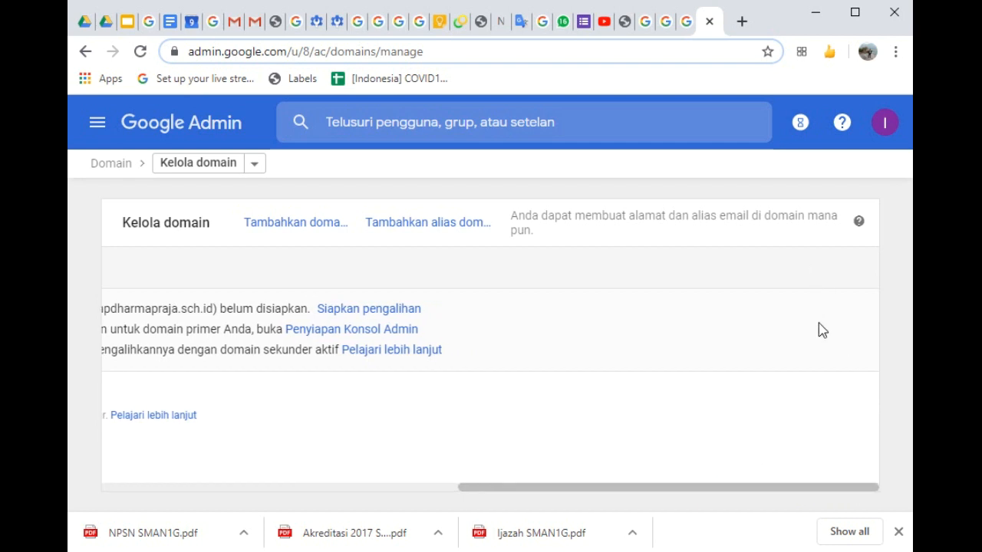
pyautogui.moveTo(821, 420)
pyautogui.moveTo(713, 487); pyautogui.dragTo(288, 452)
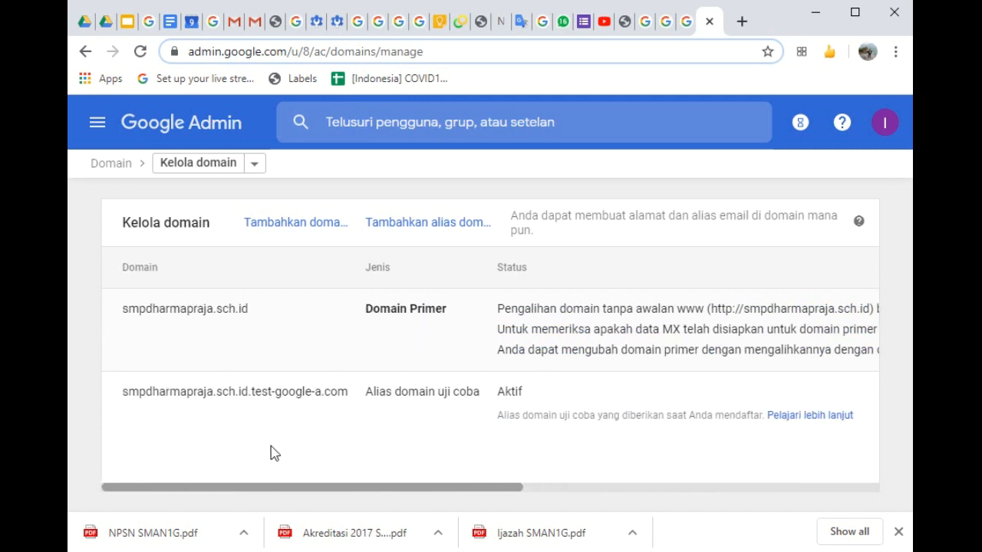
# Step: Start deactivating the trial alias smpdharmapraja.sch.id.test-google-a.com with Nonaktifkan
pyautogui.doubleClick(187, 311)
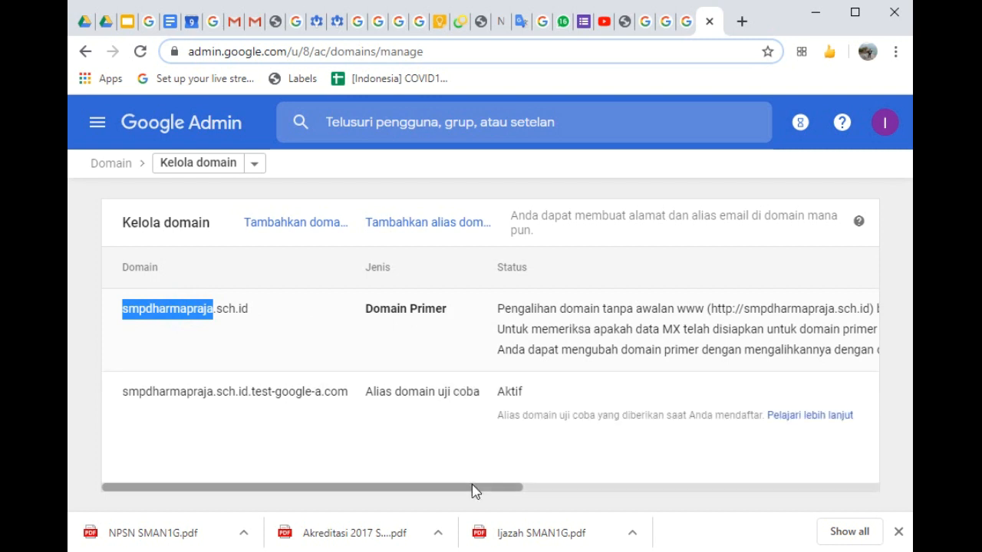
pyautogui.moveTo(473, 492); pyautogui.dragTo(504, 478)
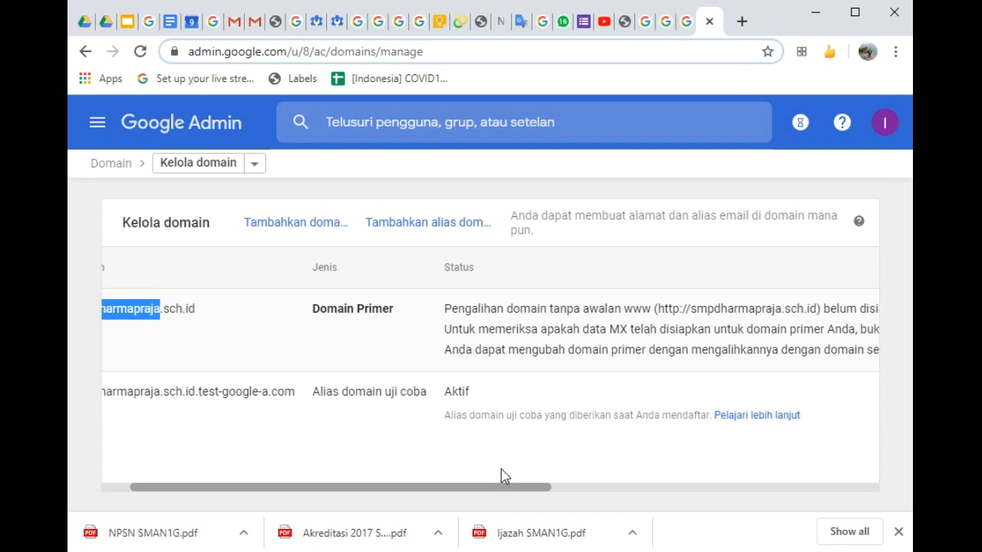
pyautogui.moveTo(504, 477); pyautogui.dragTo(787, 469)
pyautogui.moveTo(766, 462); pyautogui.dragTo(516, 434)
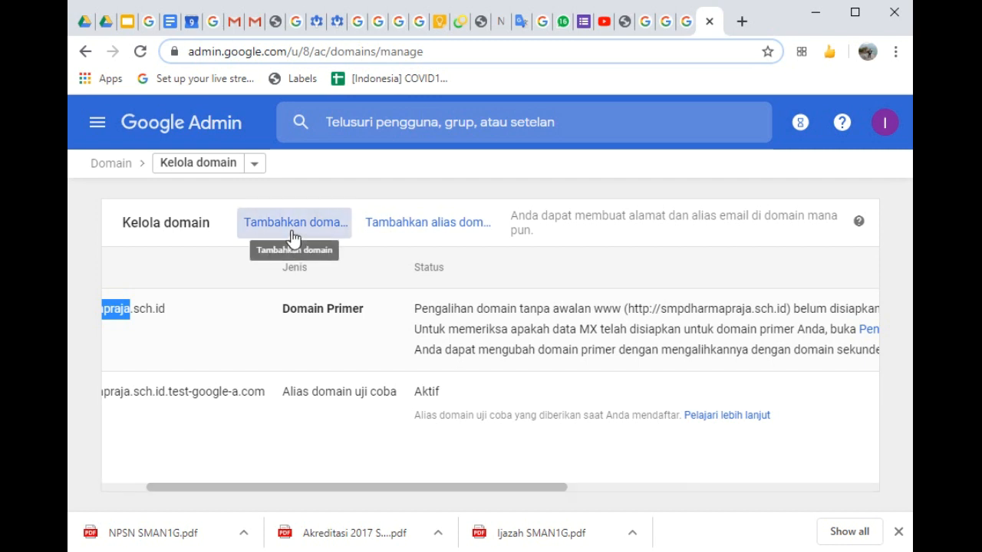
pyautogui.moveTo(396, 488); pyautogui.dragTo(796, 471)
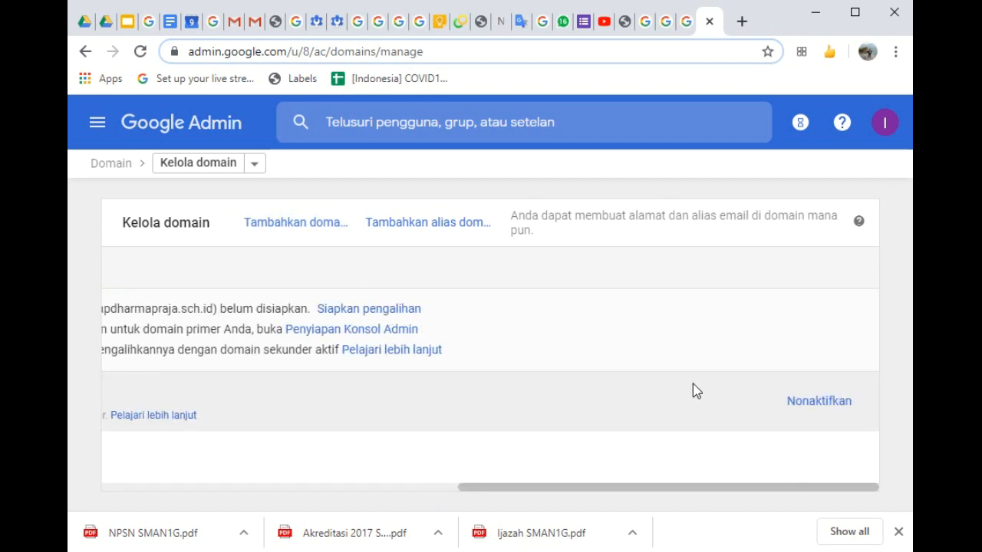
pyautogui.click(806, 407)
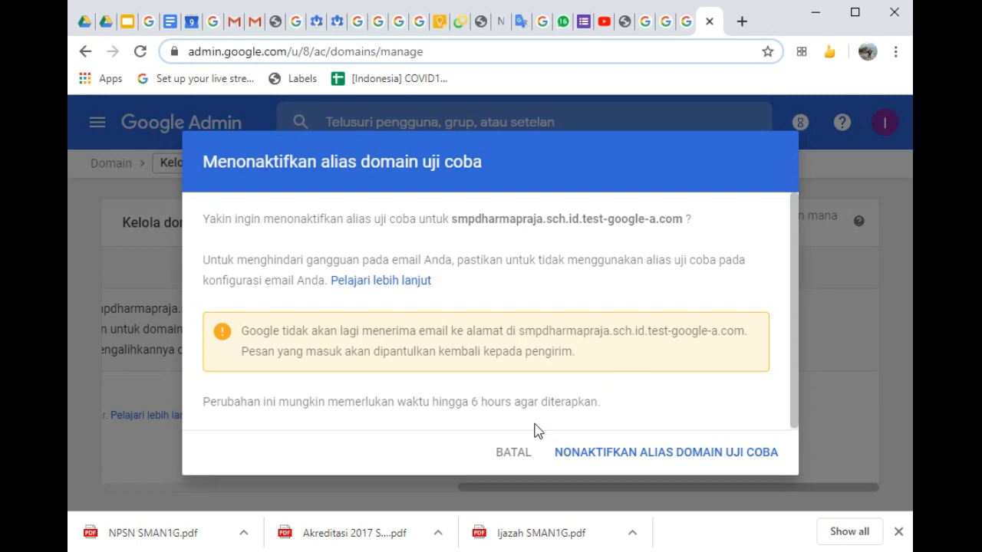
# Step: Cancel deactivating the test alias with BATAL and scroll the table back to the Domain column
pyautogui.click(529, 447)
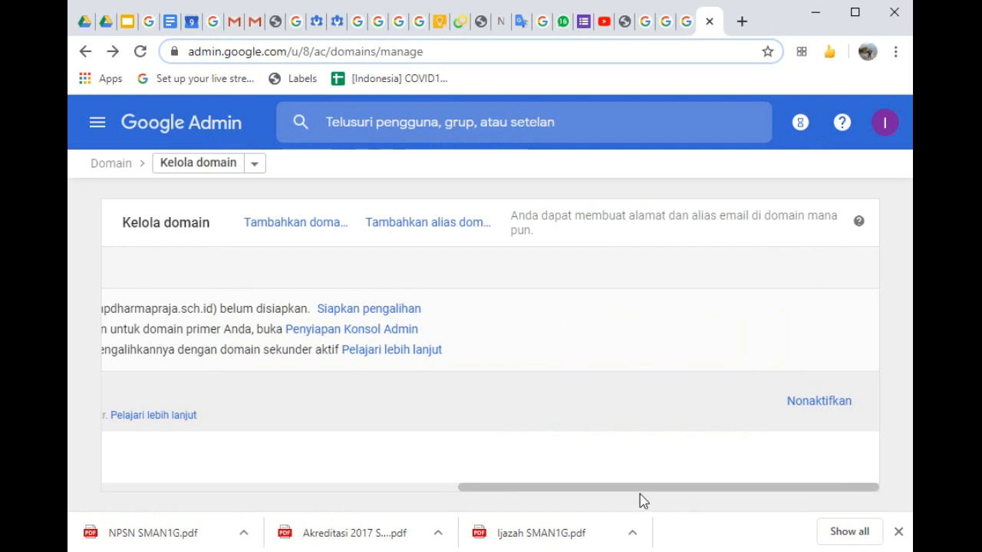
pyautogui.click(645, 485)
pyautogui.moveTo(573, 488); pyautogui.dragTo(141, 458)
pyautogui.click(185, 312)
pyautogui.moveTo(186, 312); pyautogui.dragTo(399, 329)
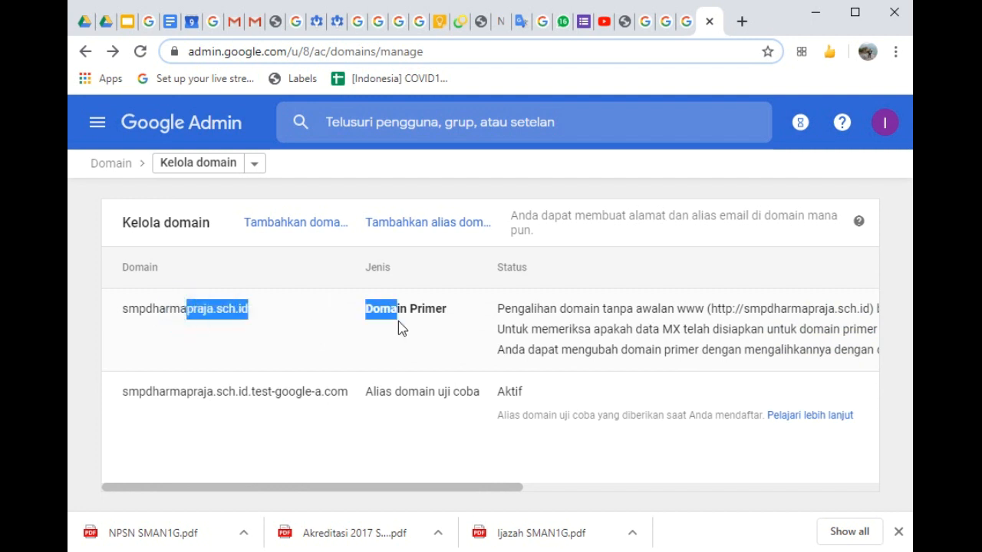
pyautogui.click(338, 345)
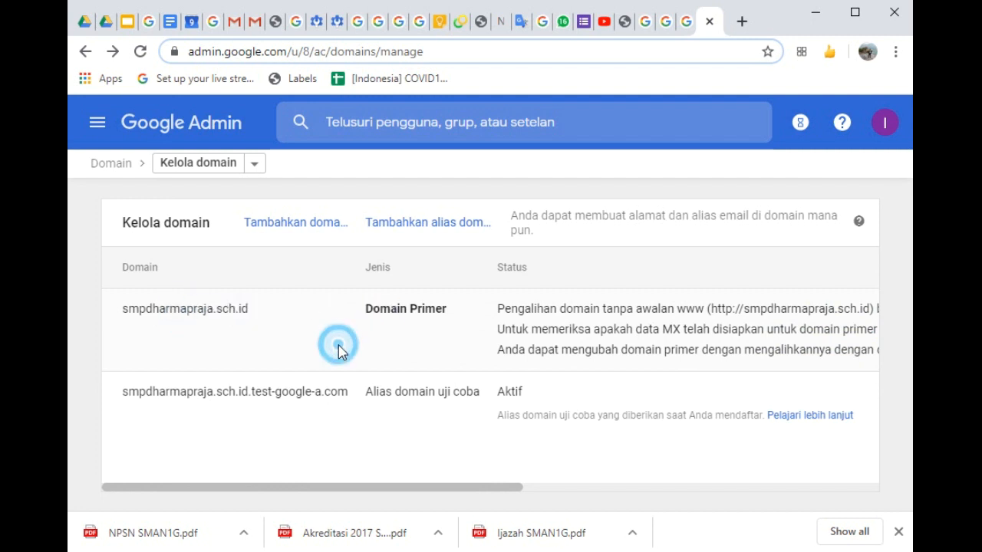
pyautogui.doubleClick(388, 316)
pyautogui.click(401, 333)
# Step: Add the school's admin account in Gmail via Tambahkan akun lainnya, entering its e-mail and password
pyautogui.click(255, 22)
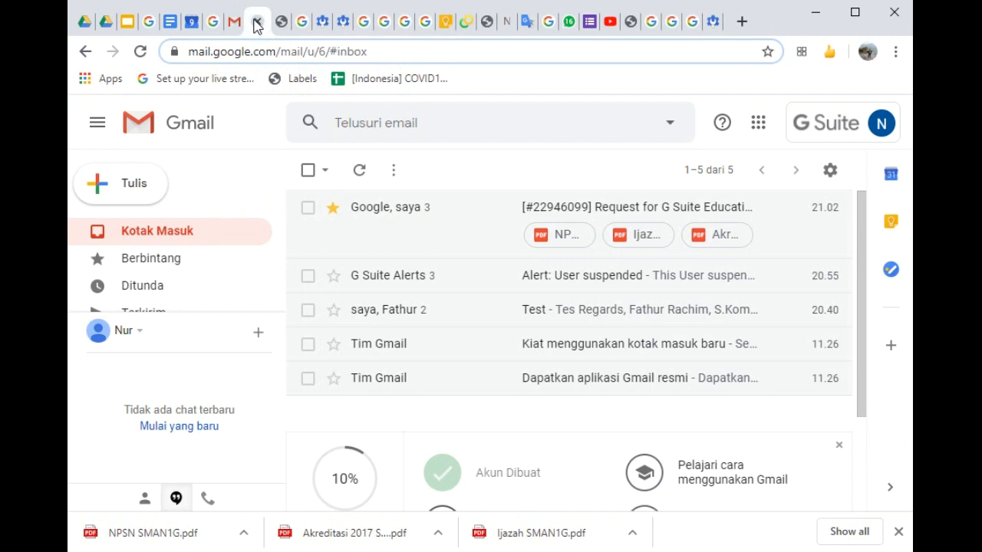
pyautogui.click(882, 123)
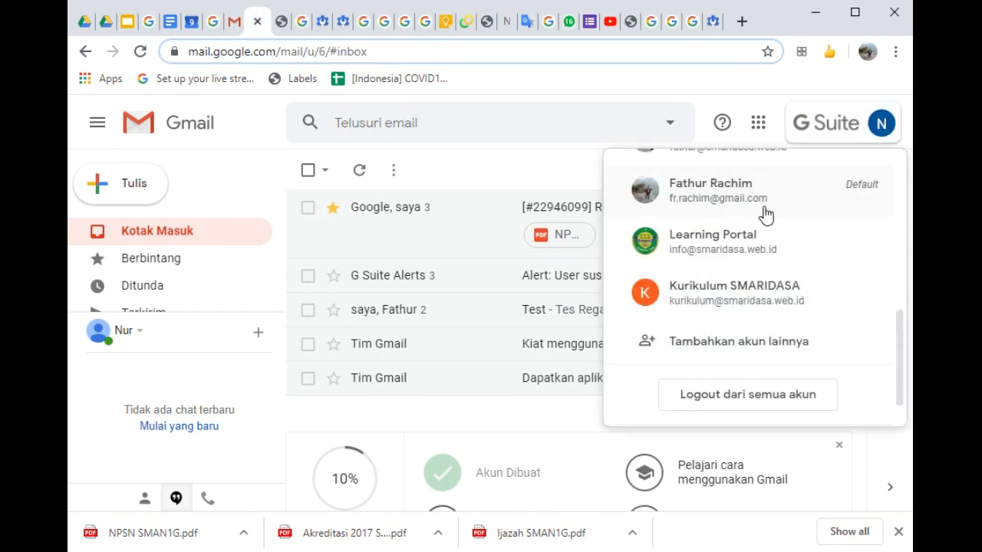
pyautogui.scroll(5, 901, 340)
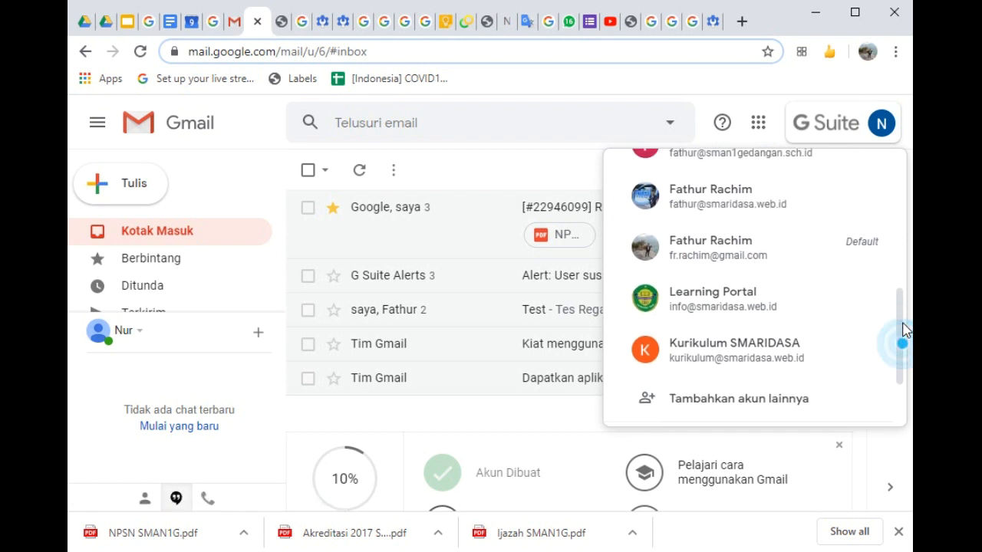
pyautogui.moveTo(904, 294); pyautogui.dragTo(897, 340)
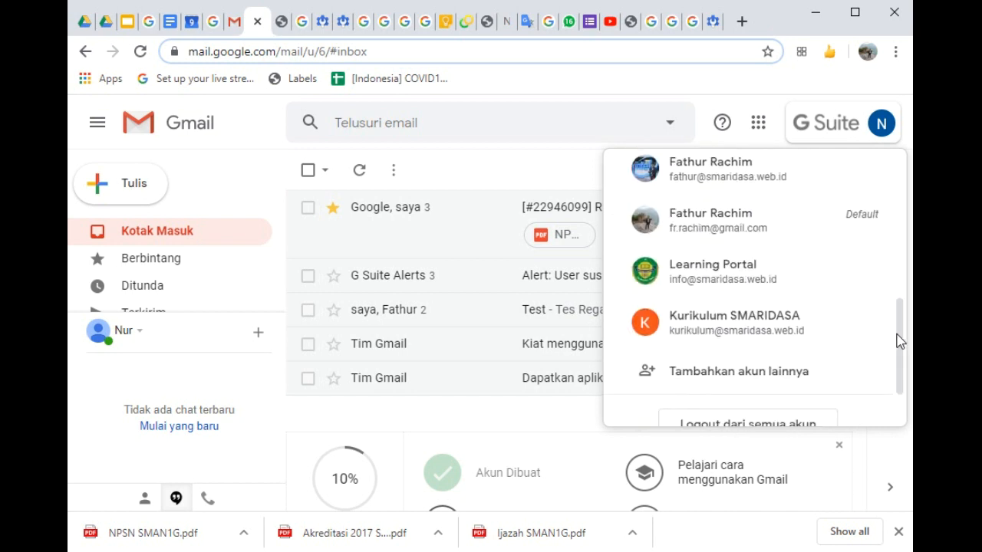
pyautogui.click(768, 365)
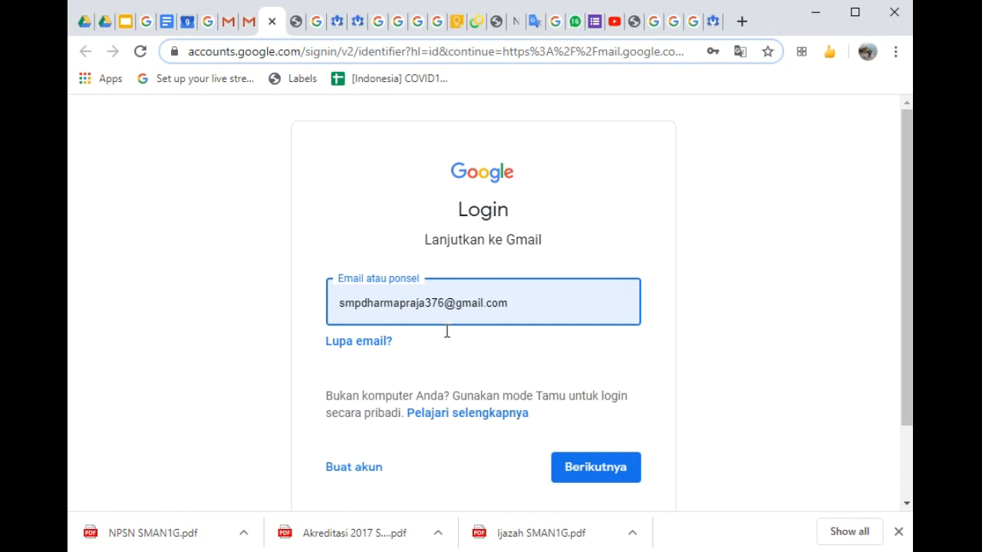
pyautogui.moveTo(546, 300); pyautogui.dragTo(250, 262)
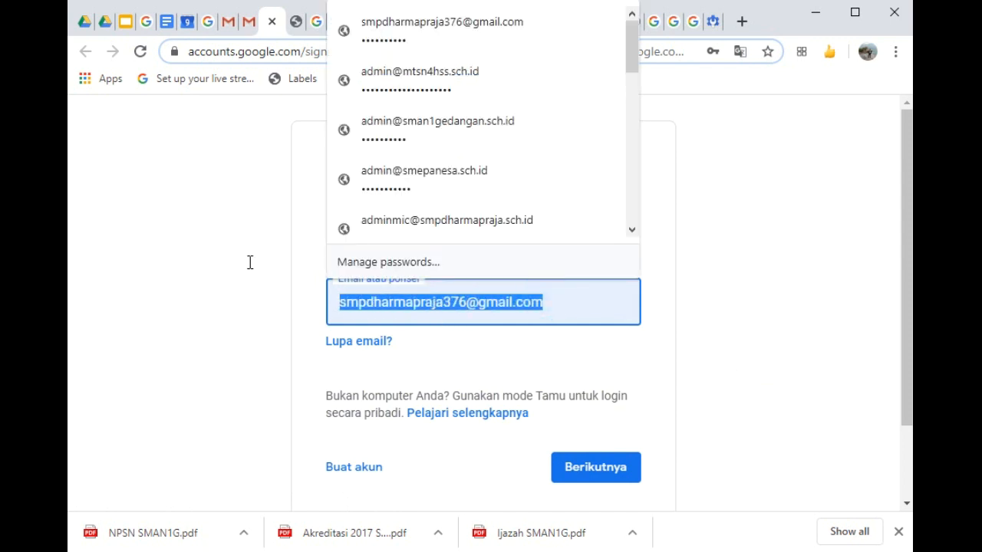
pyautogui.click(428, 215)
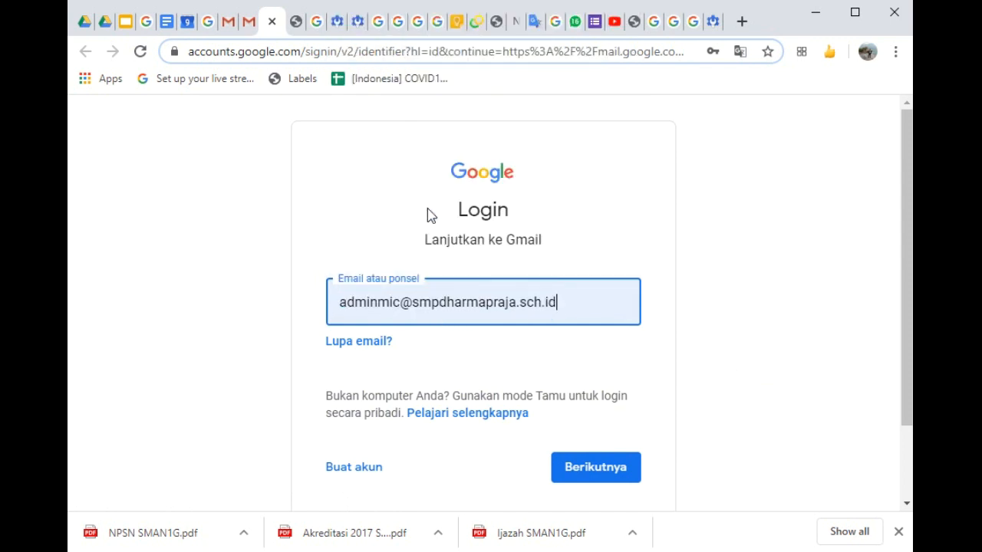
pyautogui.click(619, 474)
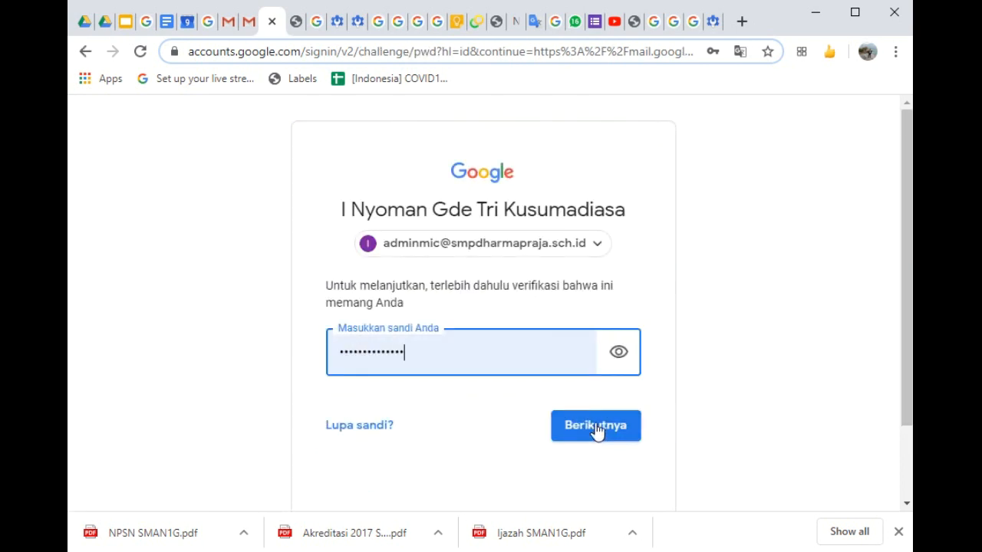
pyautogui.click(597, 429)
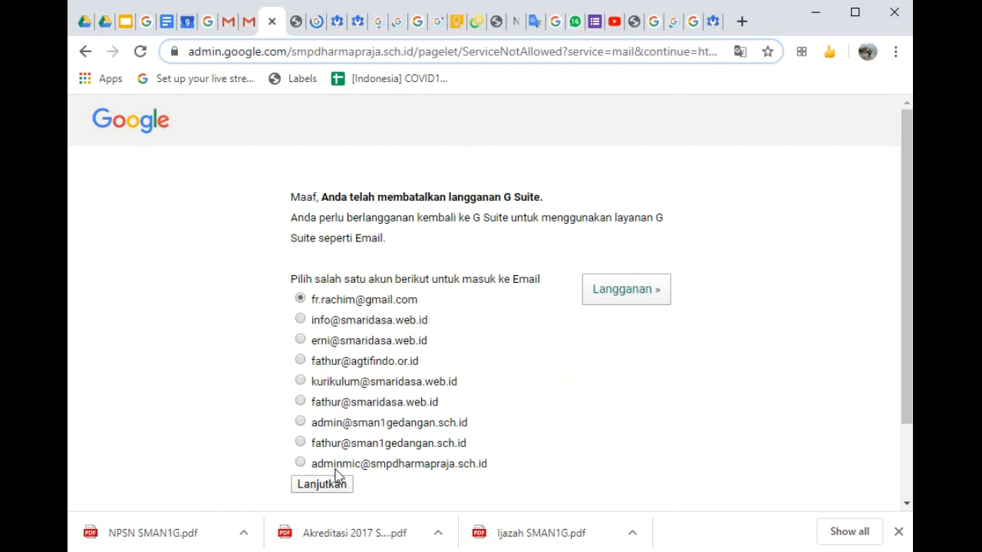
# Step: Choose the school admin account, continue, and try Langganan to resubscribe G Suite
pyautogui.click(301, 463)
pyautogui.click(316, 485)
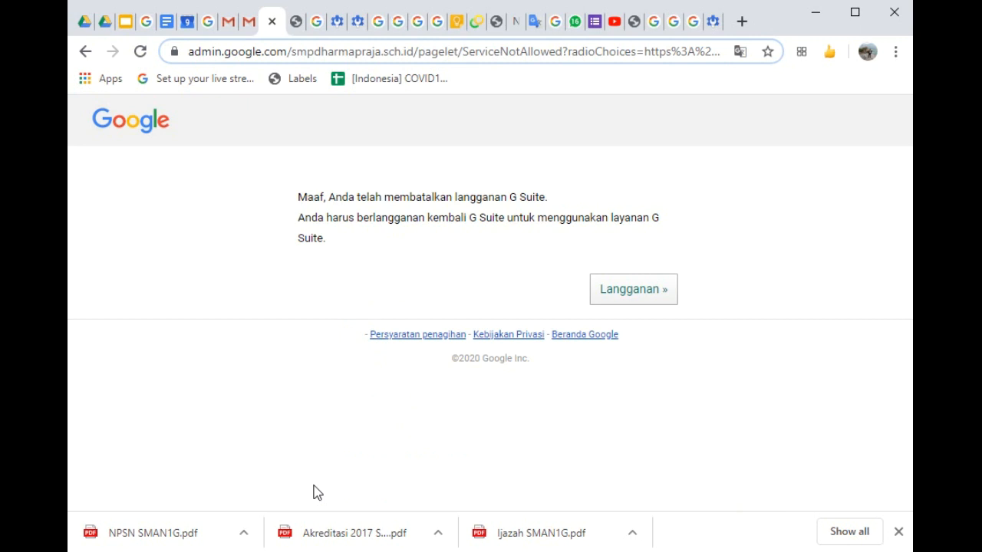
pyautogui.click(645, 289)
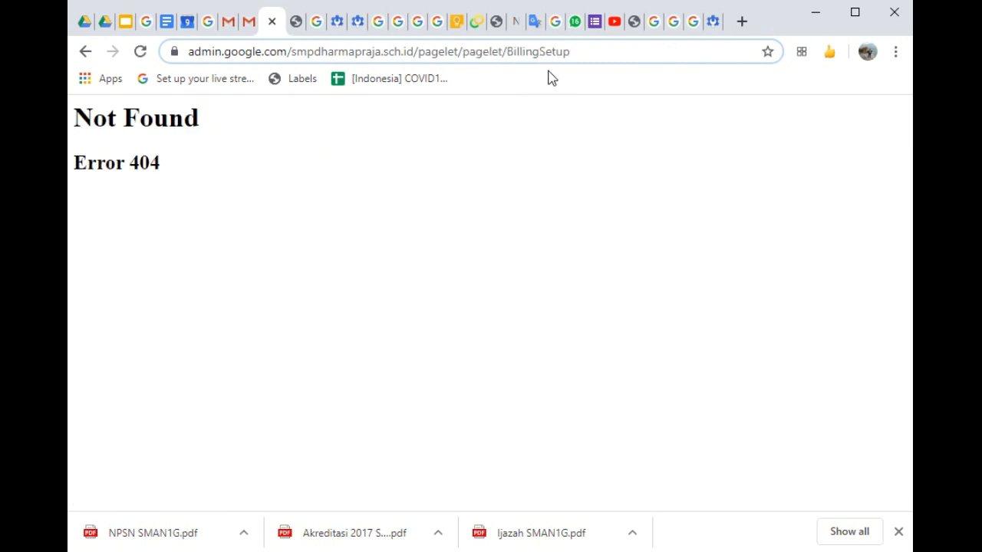
# Step: Trim the page address to admin.google.com to reopen the Admin console
pyautogui.click(573, 60)
pyautogui.press('End')
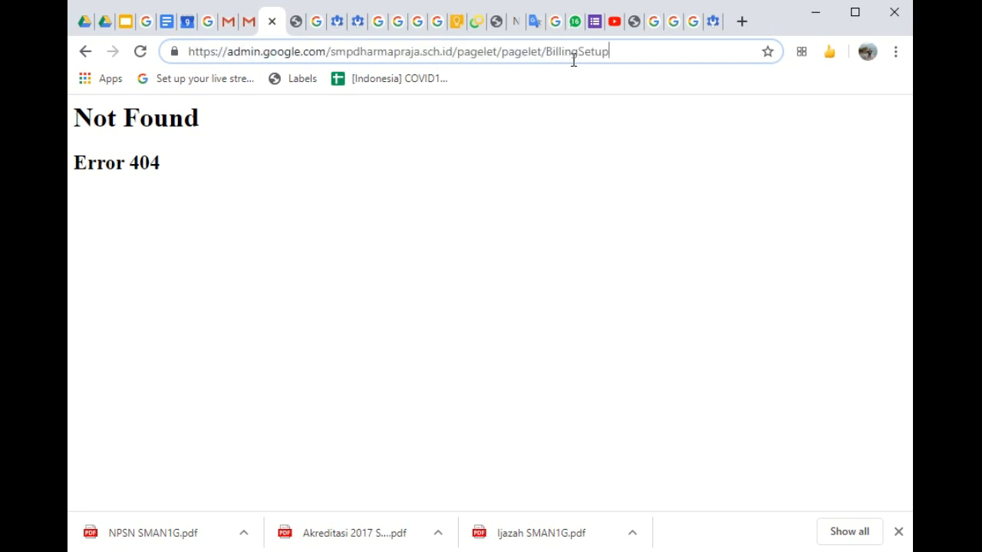
pyautogui.hotkey('ctrl', 'shift', 'Left')
pyautogui.hotkey('ctrl', 'shift', 'Left')
pyautogui.hotkey('ctrl', 'shift', 'Left')
pyautogui.hotkey('ctrl', 'shift', 'Left')
pyautogui.hotkey('ctrl', 'shift', 'Left')
pyautogui.hotkey('ctrl', 'shift', 'Left')
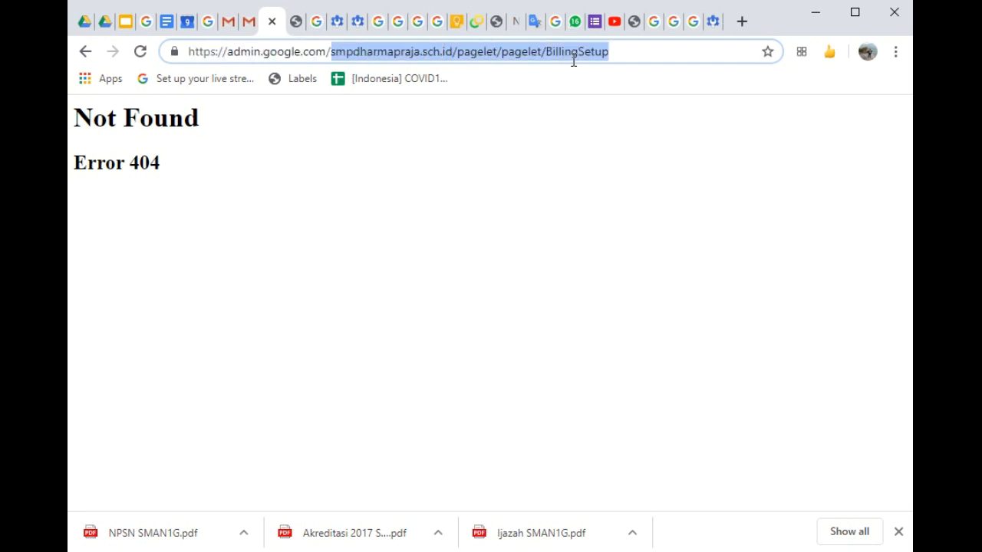
pyautogui.hotkey('ctrl', 'shift', 'Right')
pyautogui.press('BackSpace')
pyautogui.press('BackSpace')
pyautogui.press('Return')
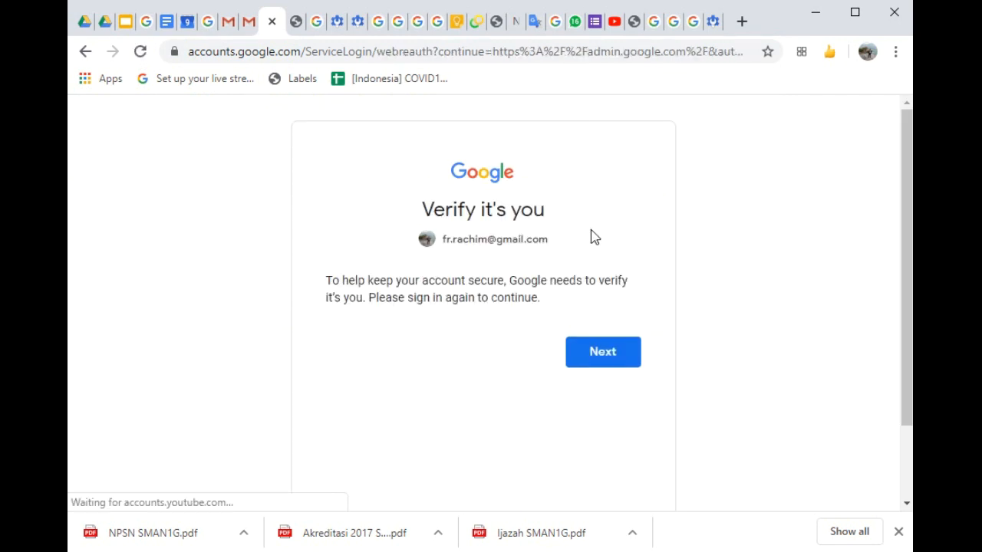
# Step: Continue the identity re-verification and move between the Admin console tabs
pyautogui.click(513, 239)
pyautogui.click(596, 357)
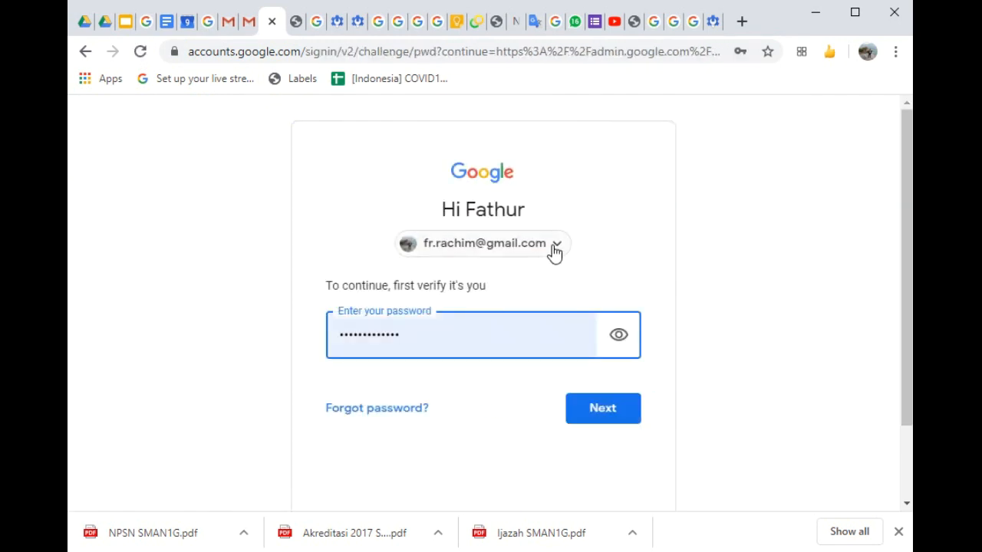
pyautogui.click(358, 22)
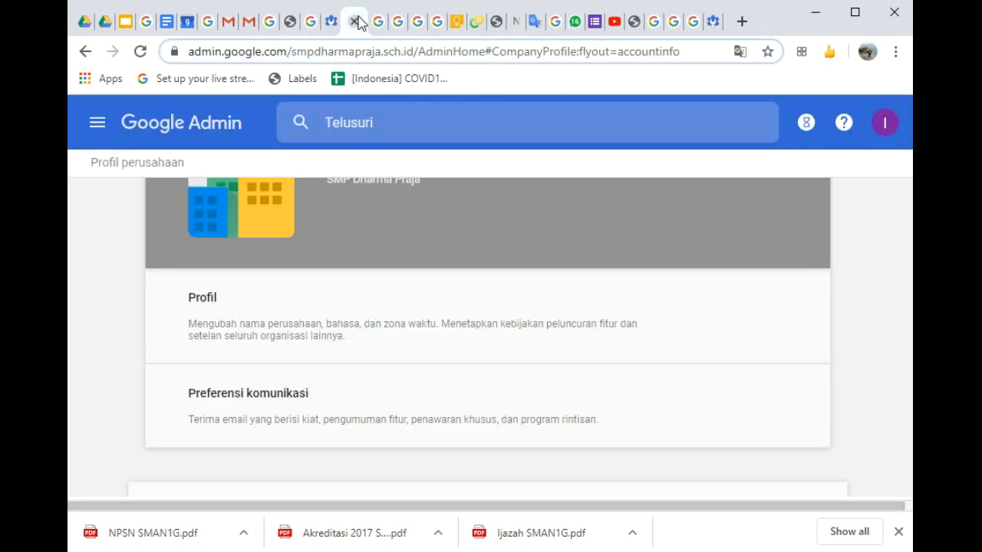
pyautogui.click(710, 25)
pyautogui.click(359, 22)
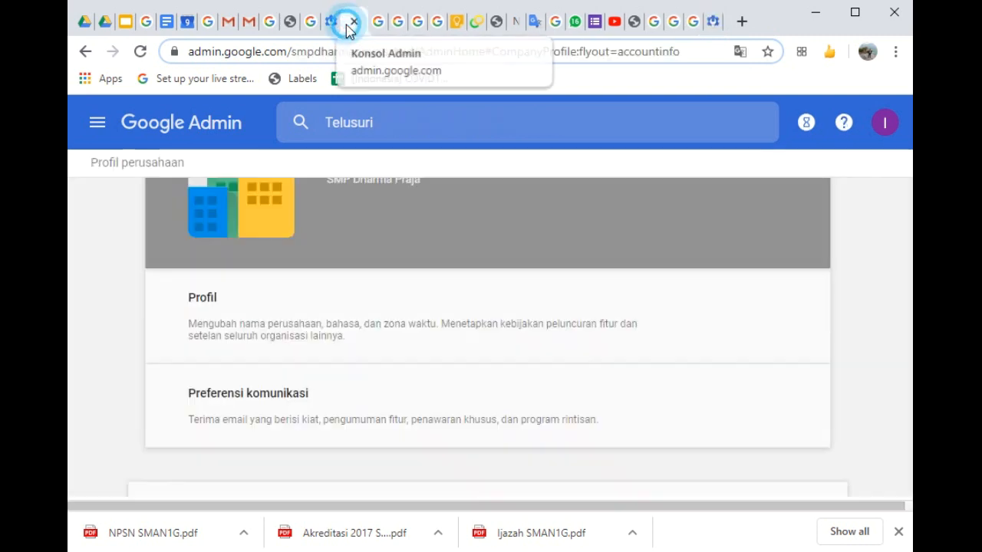
# Step: Close the leftover G Suite help tabs and return to the Kelola domain page
pyautogui.click(347, 25)
pyautogui.click(335, 25)
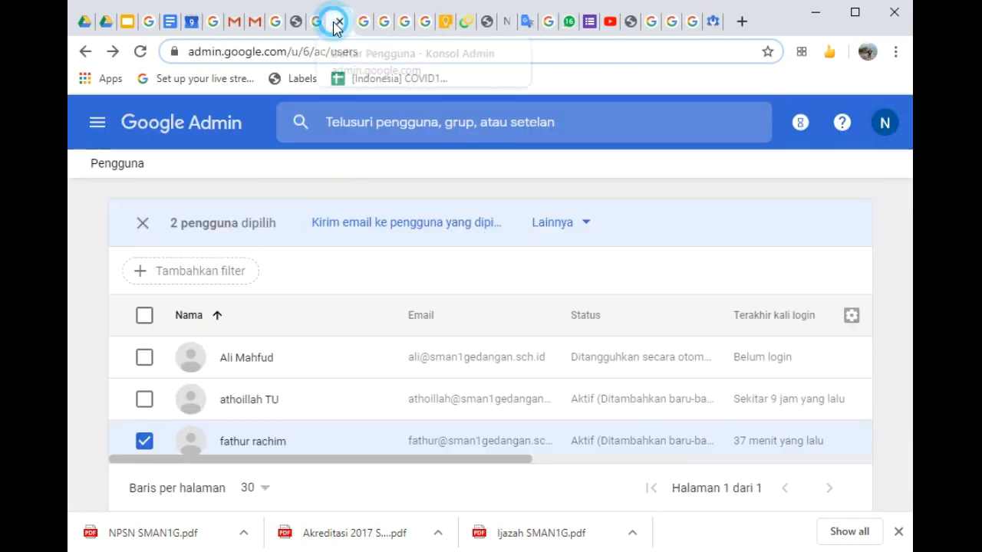
pyautogui.click(339, 26)
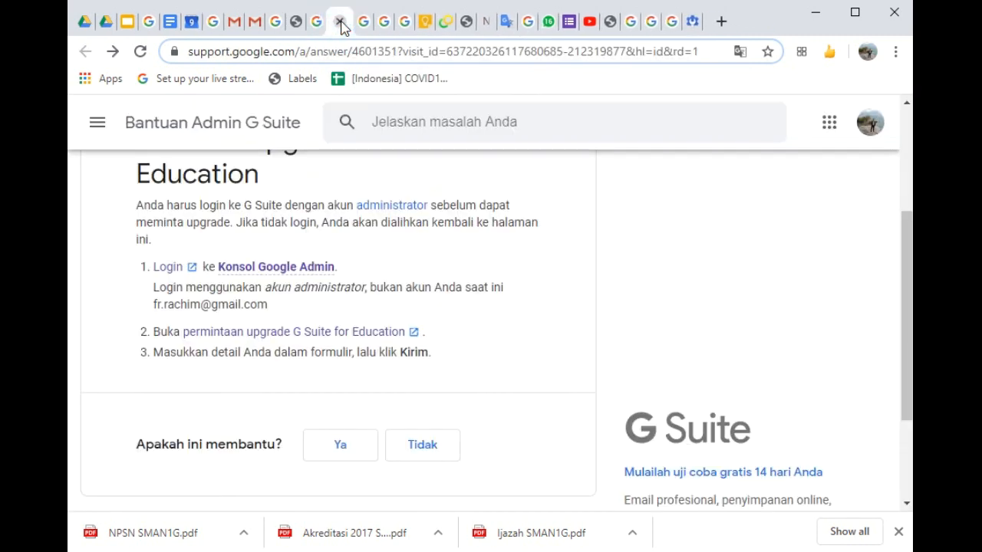
pyautogui.click(340, 23)
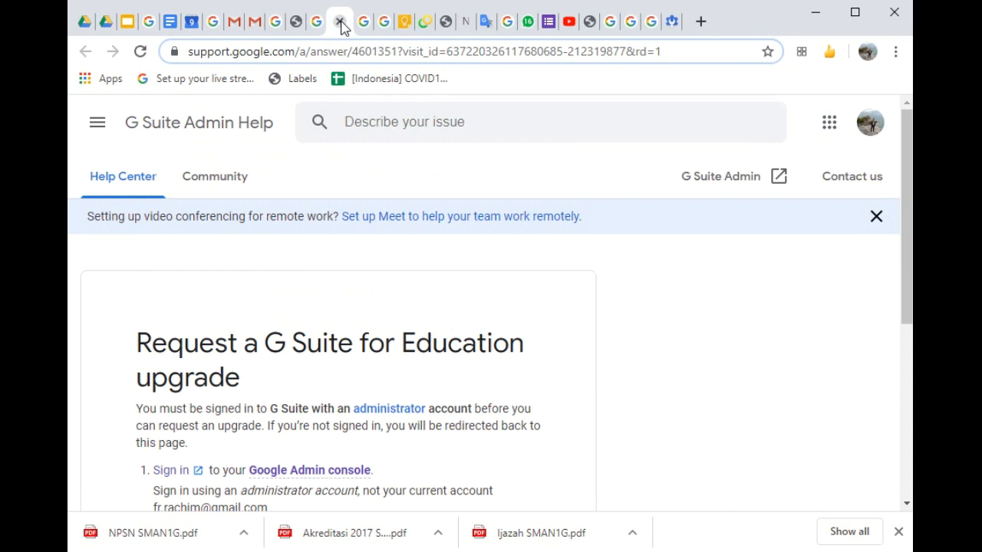
pyautogui.click(340, 23)
pyautogui.click(340, 23)
pyautogui.click(341, 25)
pyautogui.click(611, 23)
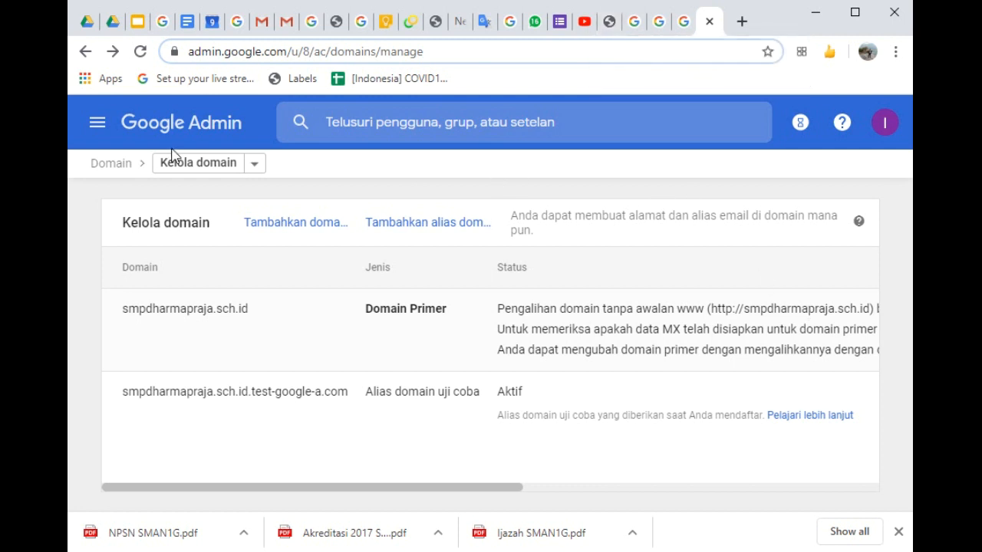
# Step: Reload the domain page and confirm Nonaktifkan for the test alias smpdharmapraja.sch.id.test-google-a.com
pyautogui.click(141, 52)
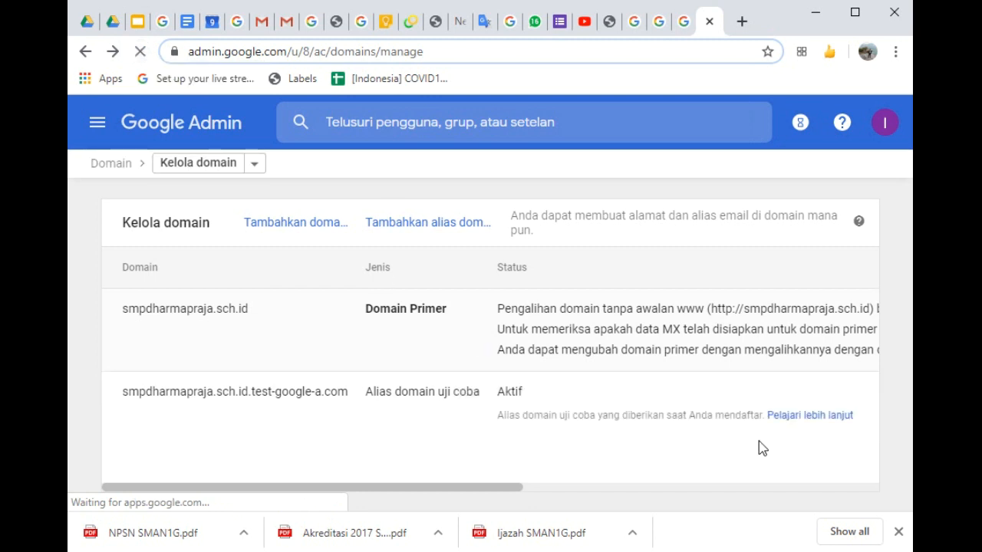
pyautogui.click(588, 488)
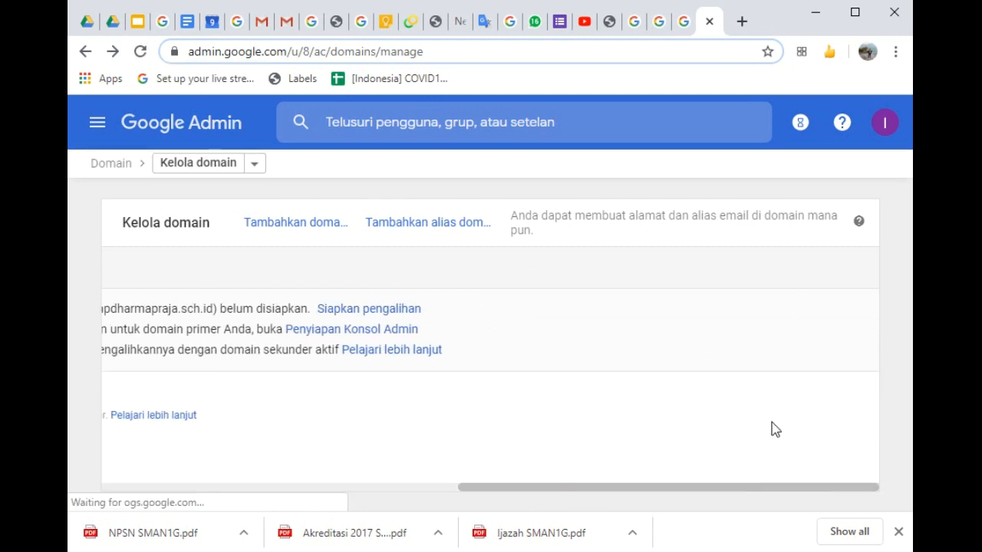
pyautogui.moveTo(787, 408)
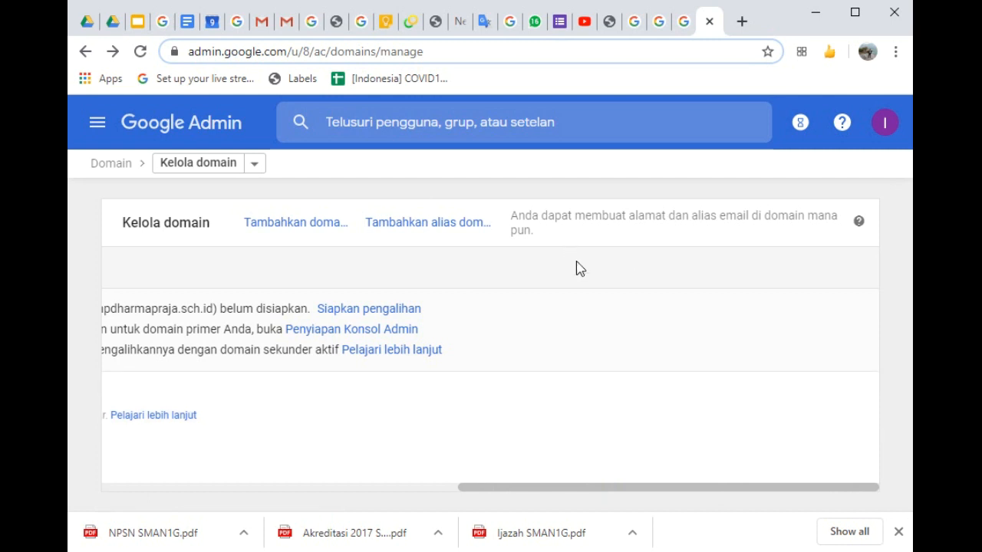
pyautogui.moveTo(644, 488); pyautogui.dragTo(742, 465)
pyautogui.moveTo(798, 417)
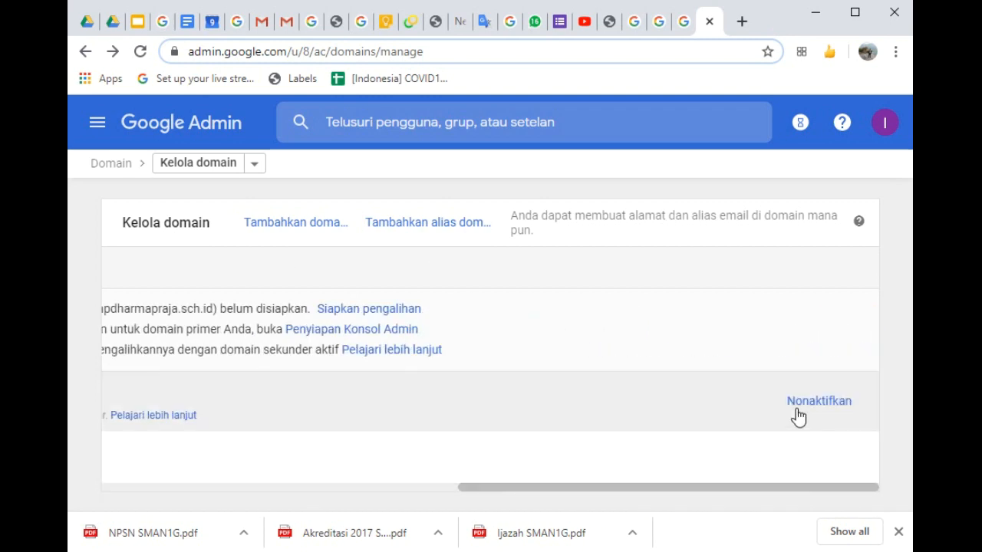
pyautogui.click(807, 402)
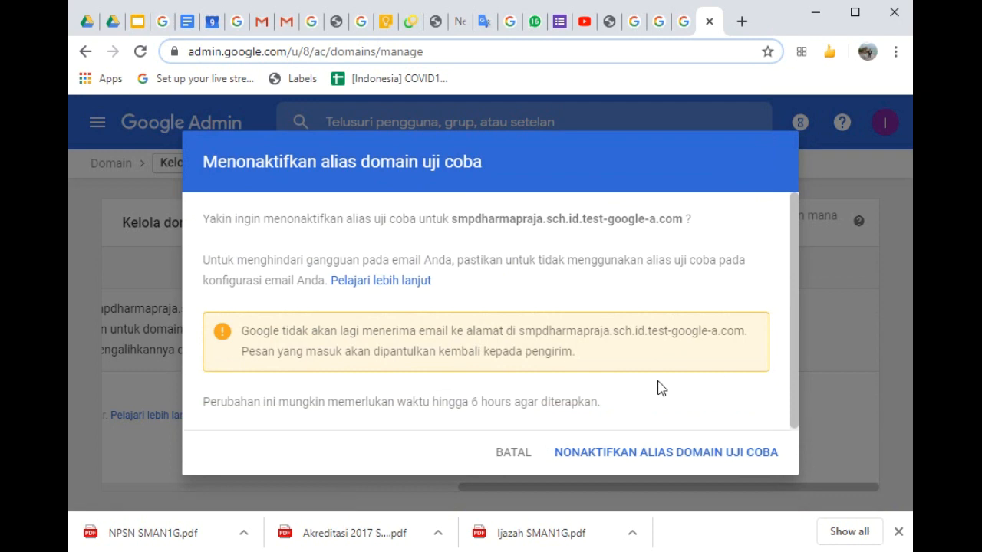
pyautogui.click(692, 457)
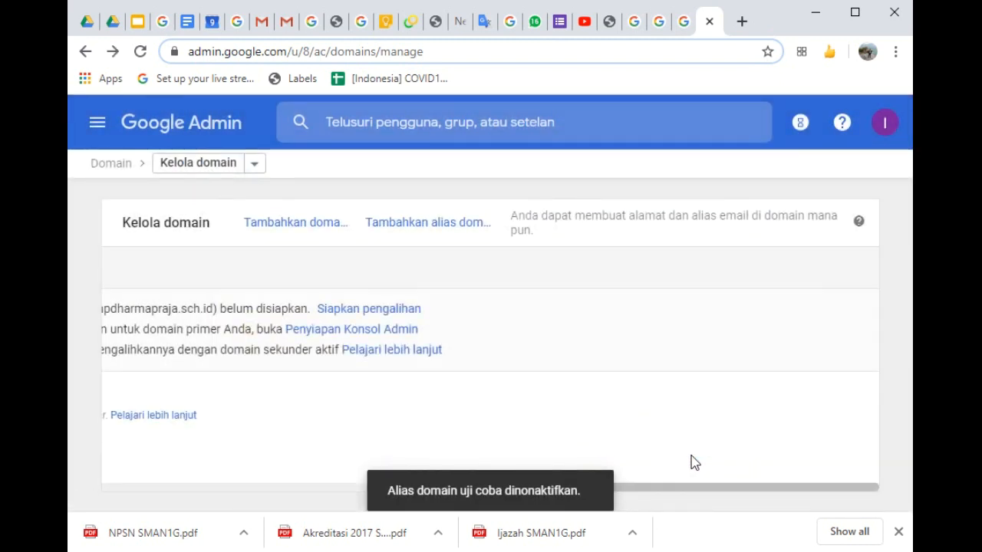
# Step: Reload the page to confirm the test alias now shows Tidak Aktif
pyautogui.moveTo(713, 484); pyautogui.dragTo(284, 449)
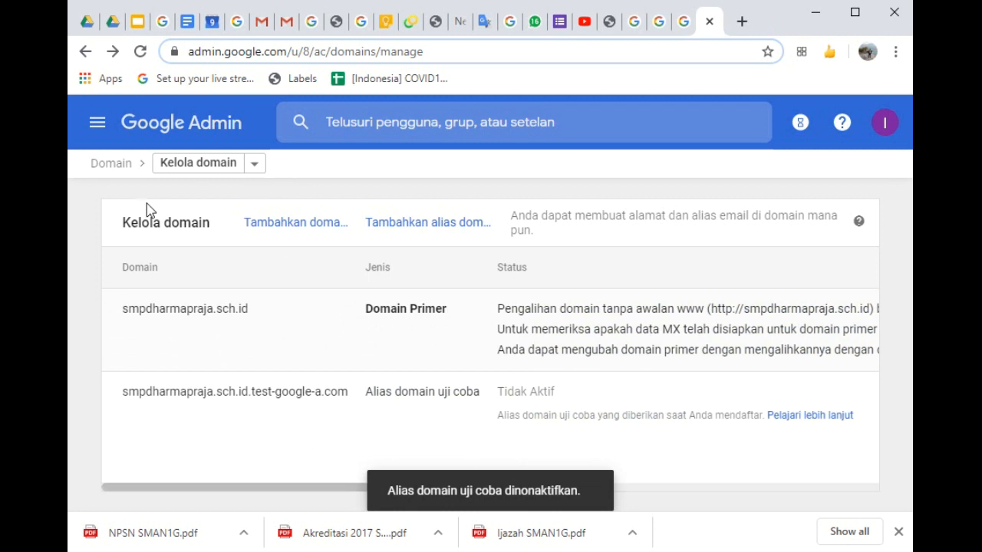
pyautogui.click(142, 52)
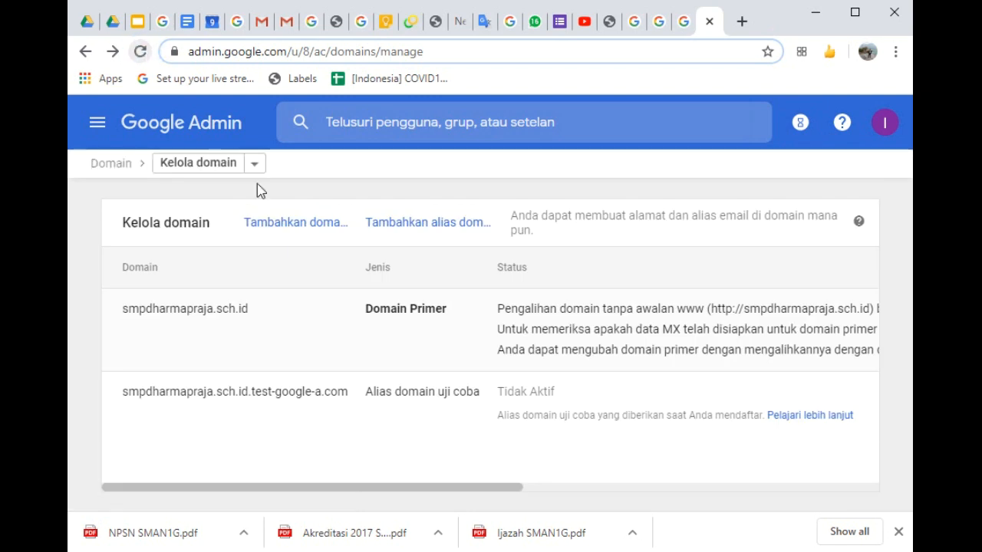
pyautogui.moveTo(556, 427)
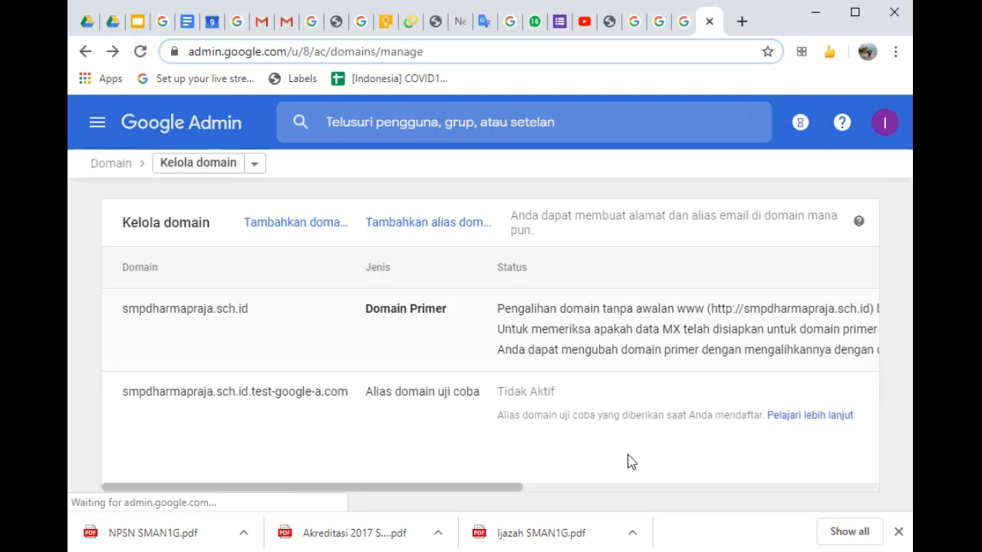
pyautogui.moveTo(498, 486); pyautogui.dragTo(373, 473)
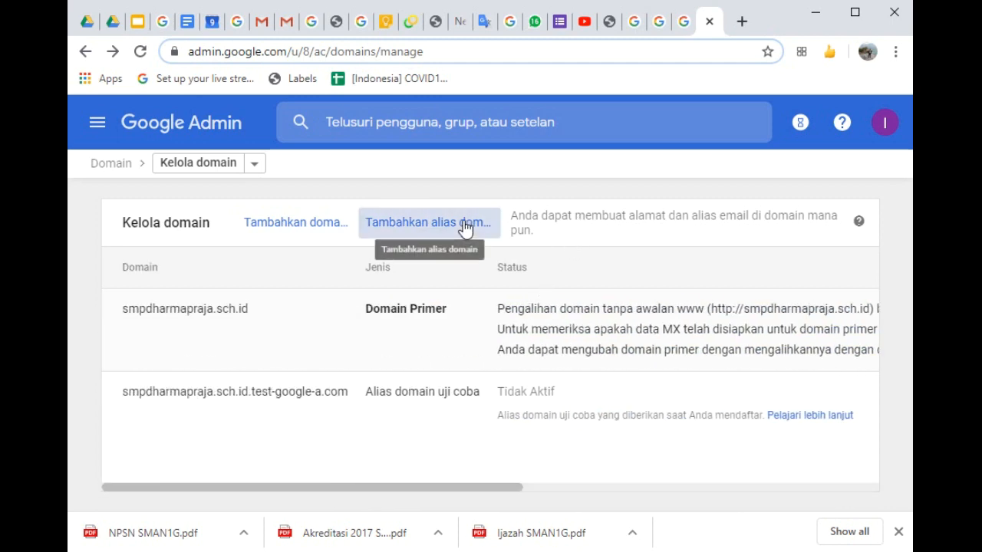
# Step: Go to the Admin console Beranda from the navigation menu and scroll its overview
pyautogui.click(255, 165)
pyautogui.click(255, 167)
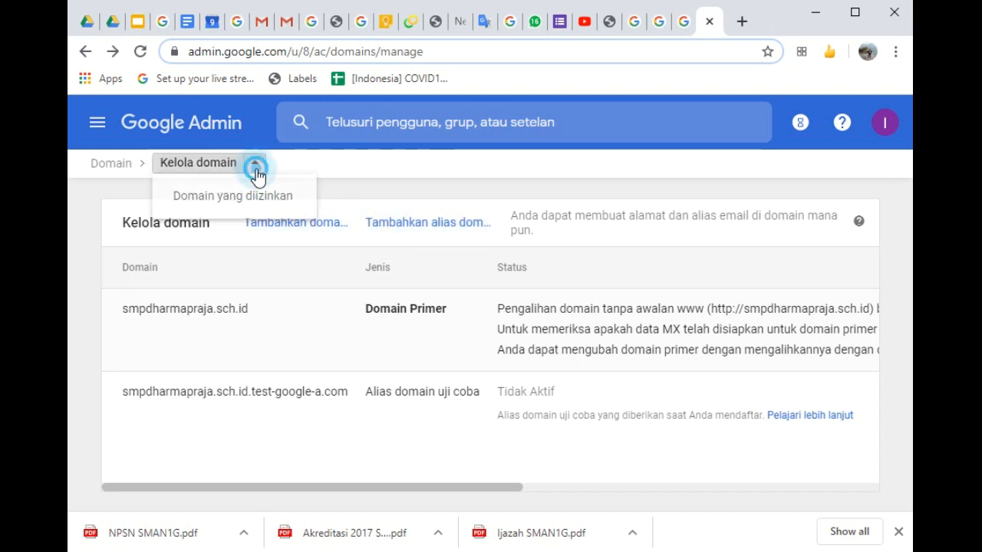
pyautogui.click(102, 130)
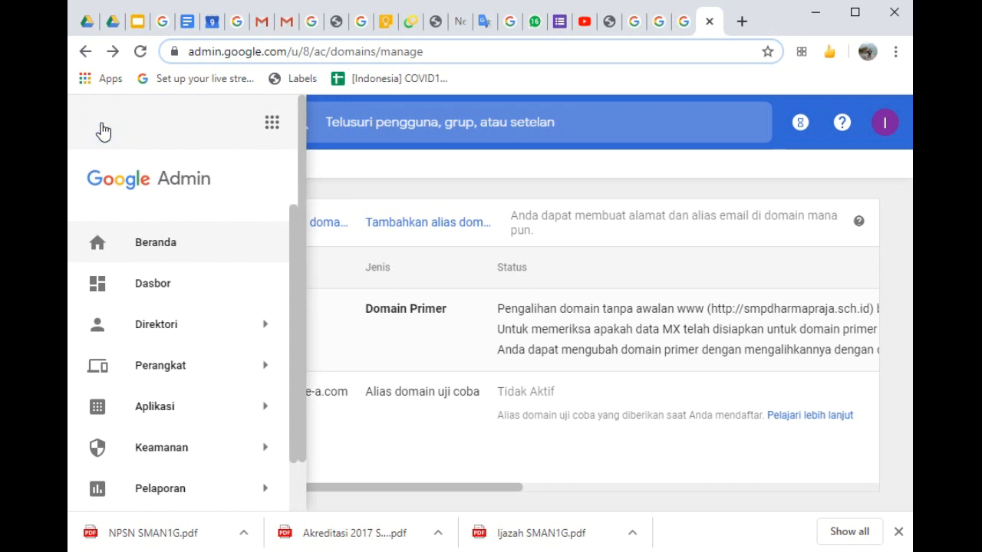
pyautogui.click(176, 242)
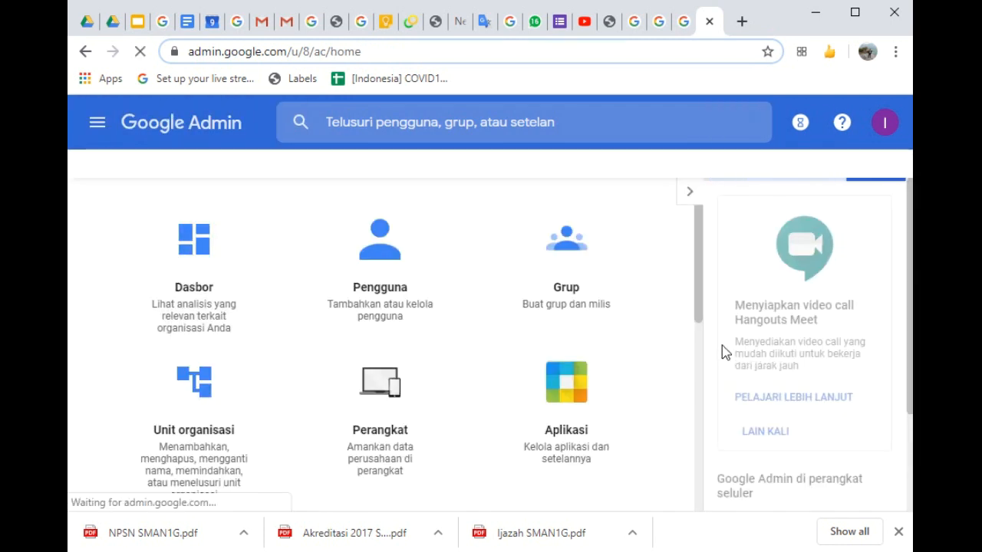
pyautogui.moveTo(705, 319); pyautogui.dragTo(696, 437)
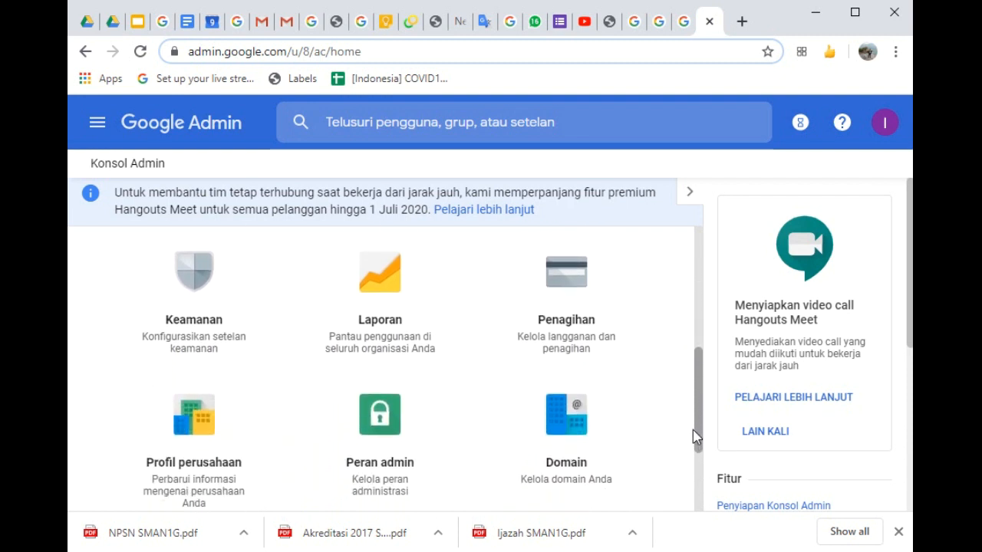
pyautogui.click(577, 331)
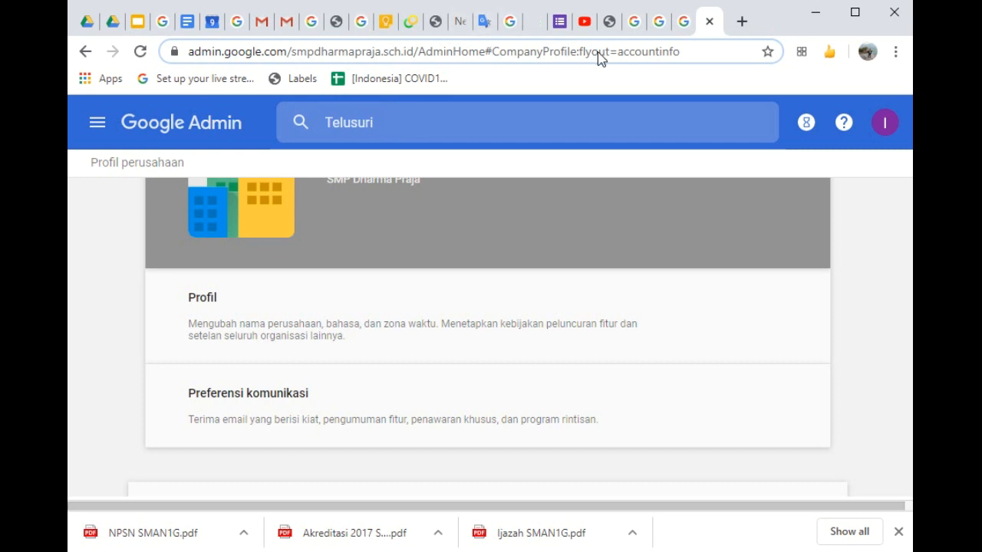
# Step: Retry NEXT on the signup's domain step, then reload the signup to its Let's get started page
pyautogui.click(682, 23)
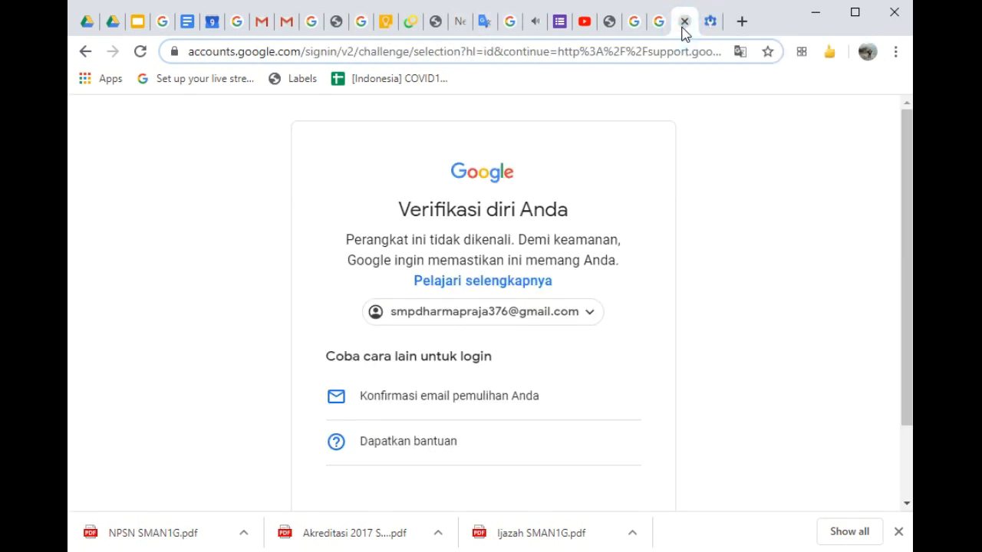
pyautogui.click(141, 49)
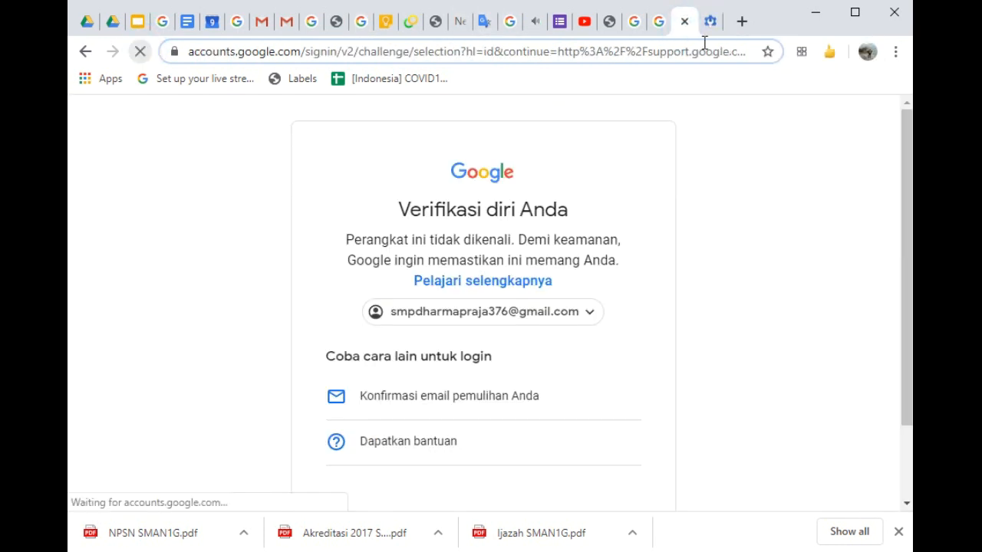
pyautogui.click(658, 27)
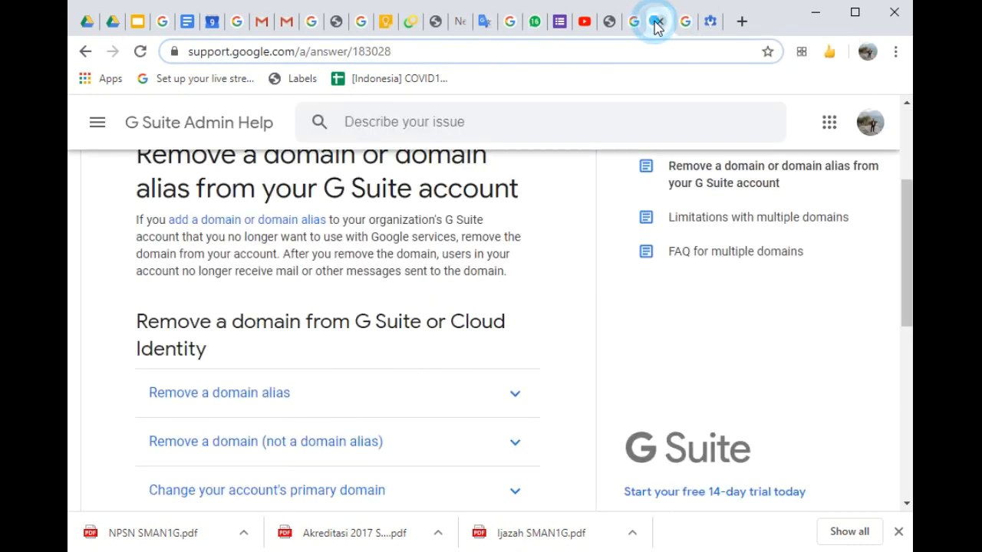
pyautogui.click(636, 26)
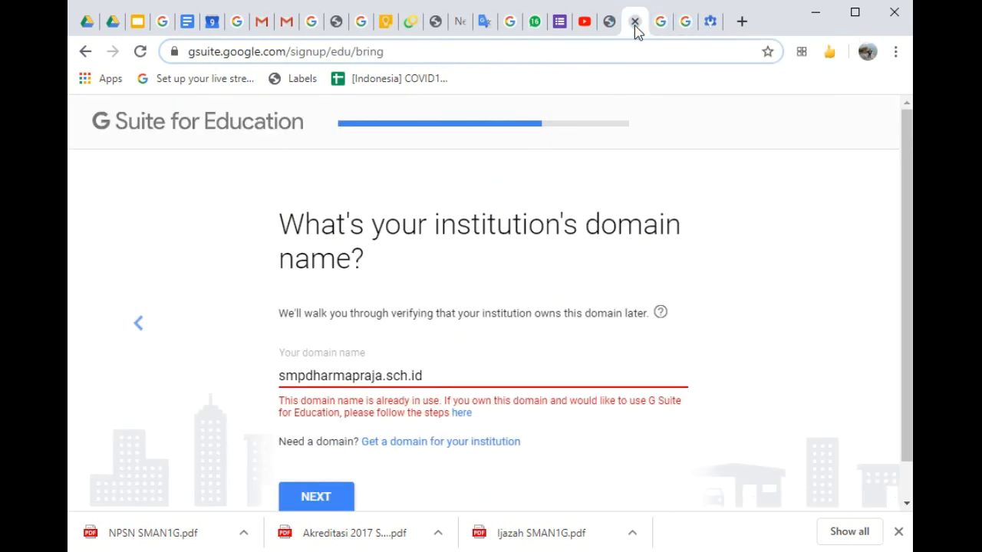
pyautogui.click(332, 495)
pyautogui.click(408, 59)
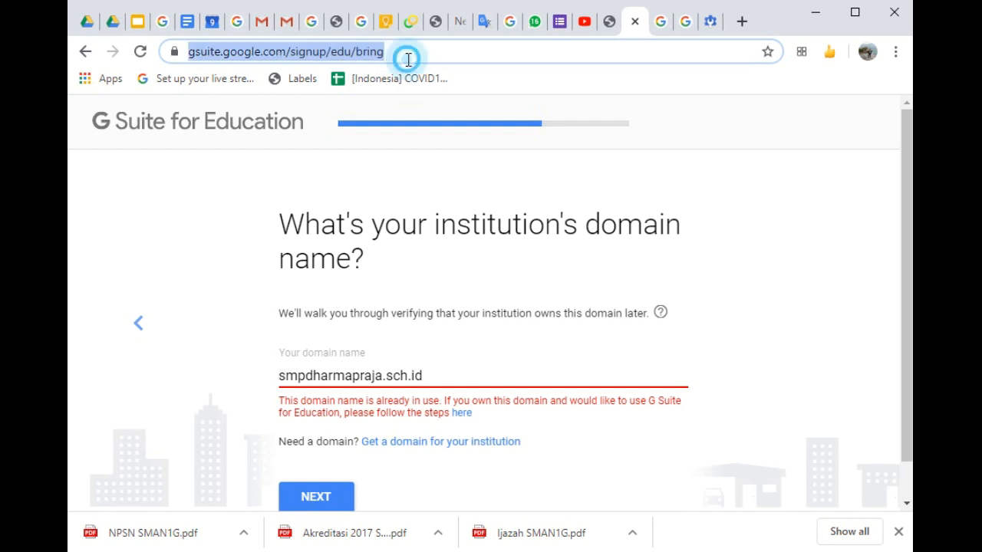
pyautogui.press('Return')
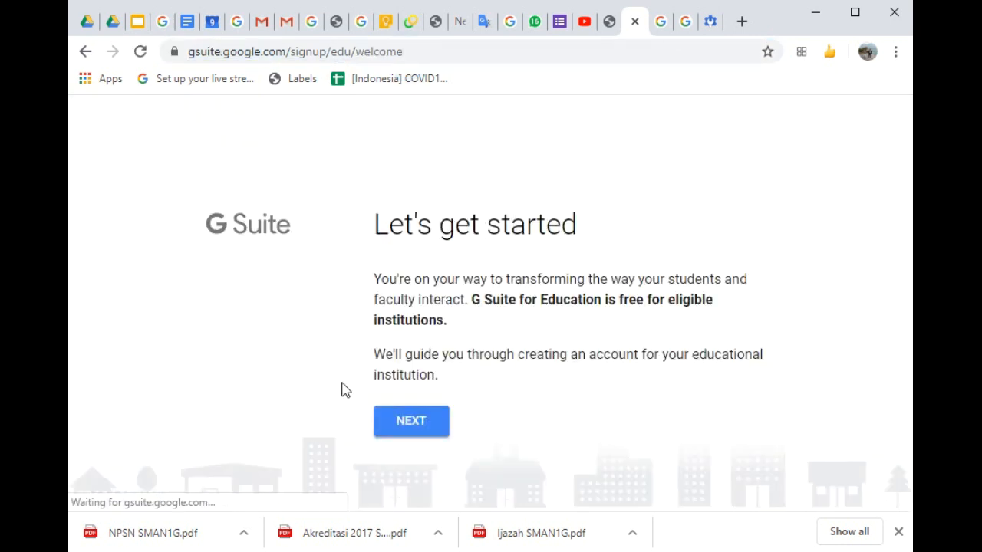
# Step: Fill Institution name with 'SMP DHARMA PRAJA DENPASAR', copied from the school's reference record
pyautogui.click(406, 423)
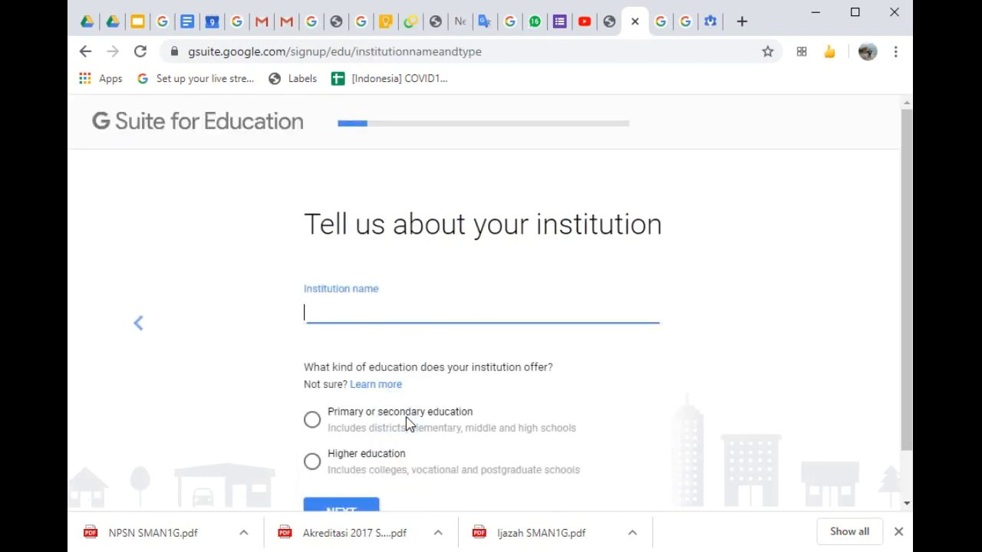
pyautogui.click(408, 311)
pyautogui.write('SM')
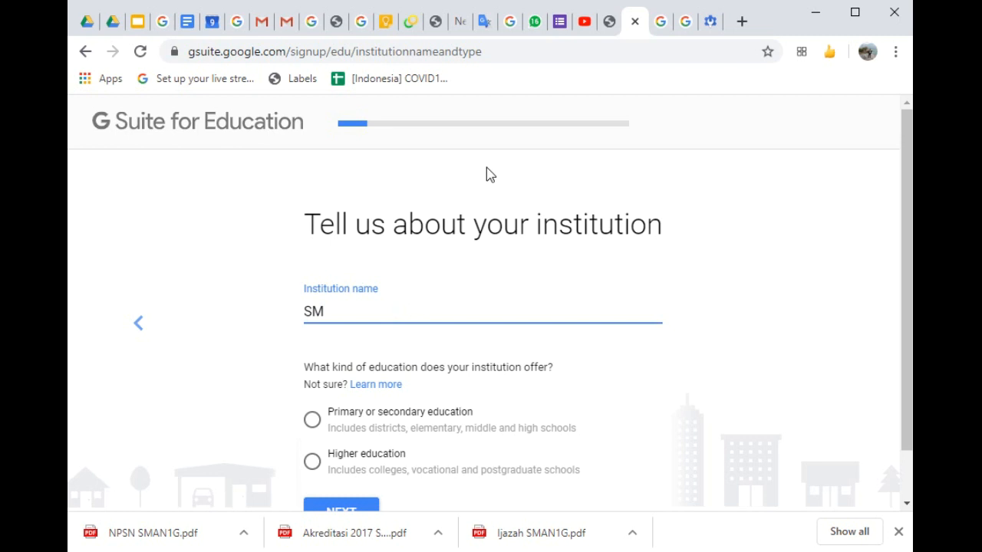
pyautogui.click(608, 23)
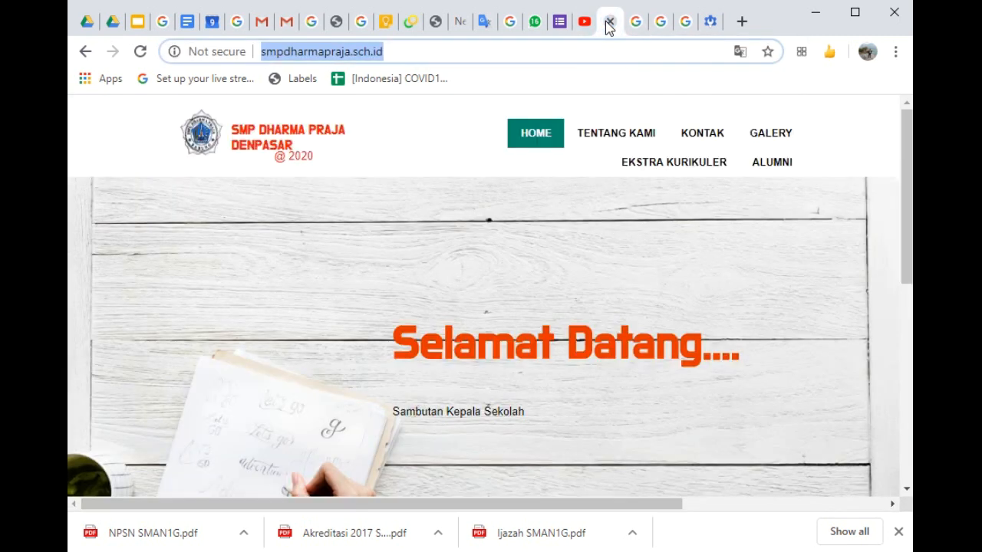
pyautogui.click(412, 23)
pyautogui.moveTo(497, 285)
pyautogui.mouseDown()
pyautogui.moveTo(292, 287)
pyautogui.moveTo(485, 292)
pyautogui.mouseUp()
pyautogui.hotkey('ctrl', 'c')
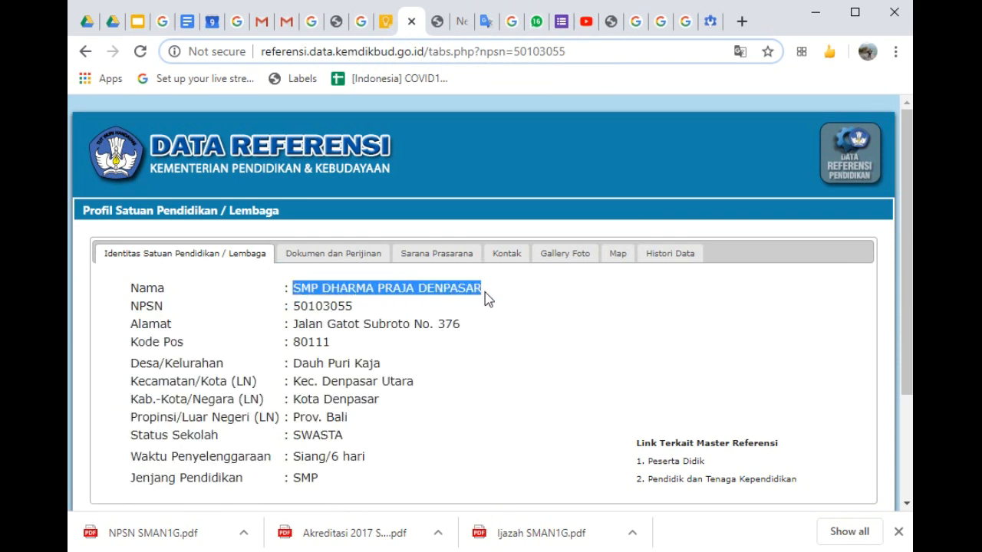
pyautogui.click(634, 21)
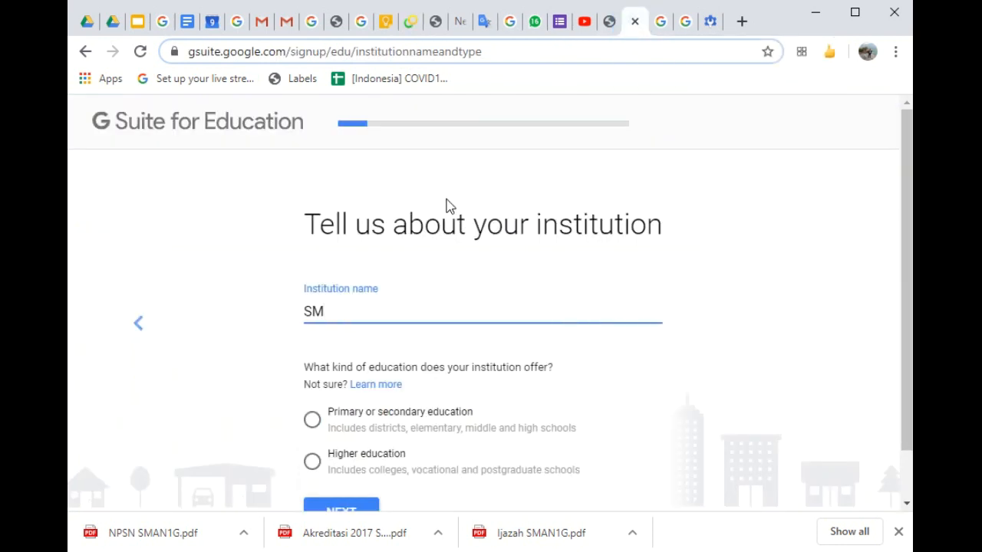
pyautogui.moveTo(351, 314); pyautogui.dragTo(223, 318)
pyautogui.hotkey('ctrl', 'v')
# Step: Remove the name's leading space, choose Primary or secondary education, and continue
pyautogui.hotkey('ctrl', 'Left')
pyautogui.press('Home')
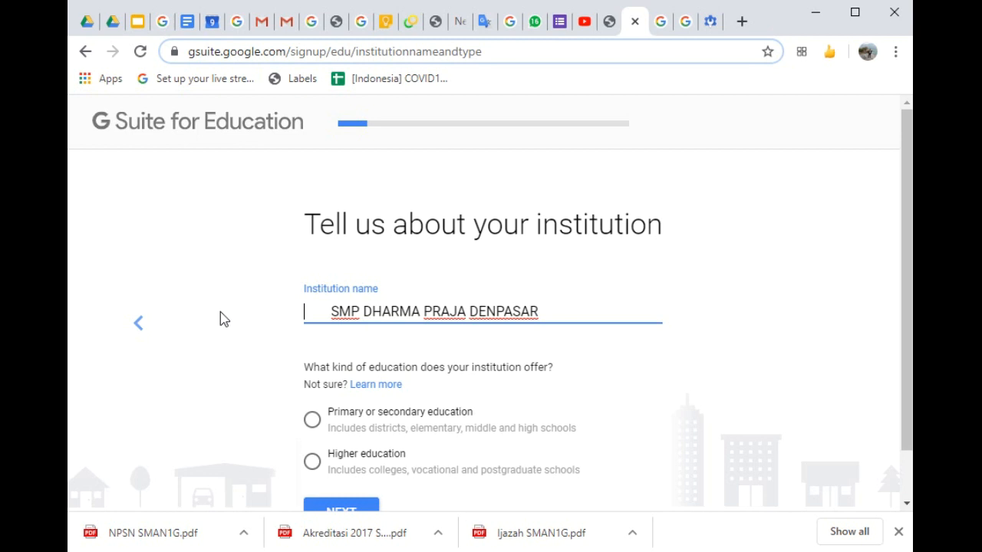
pyautogui.hotkey('ctrl', 'shift', 'Right')
pyautogui.hotkey('shift', 'Left')
pyautogui.hotkey('shift', 'Left')
pyautogui.hotkey('shift', 'Left')
pyautogui.hotkey('shift', 'Left')
pyautogui.press('BackSpace')
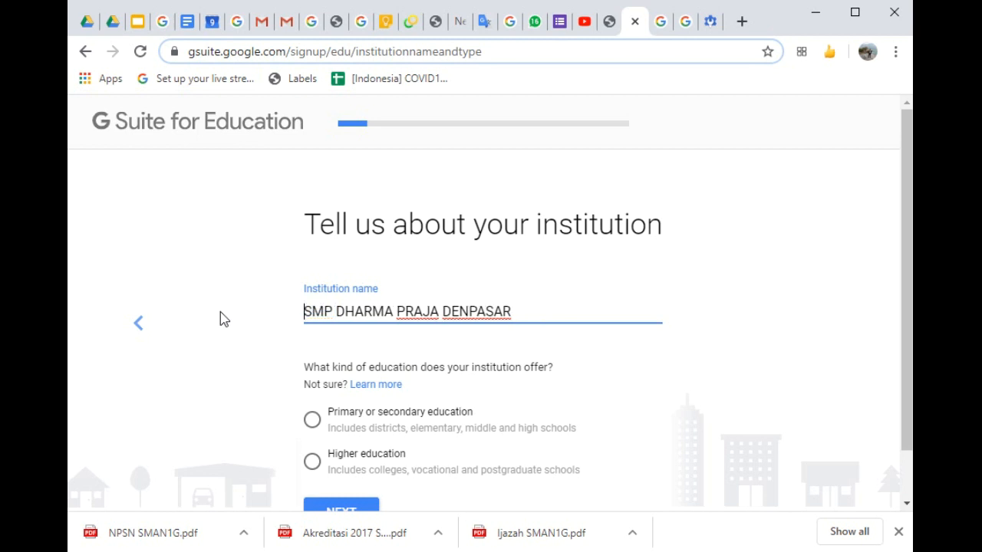
pyautogui.click(313, 422)
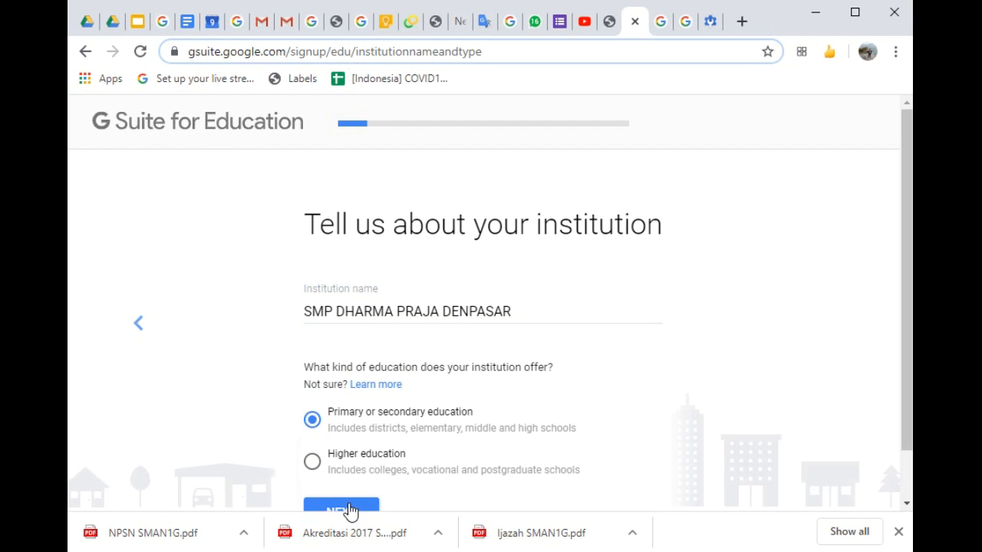
pyautogui.click(349, 508)
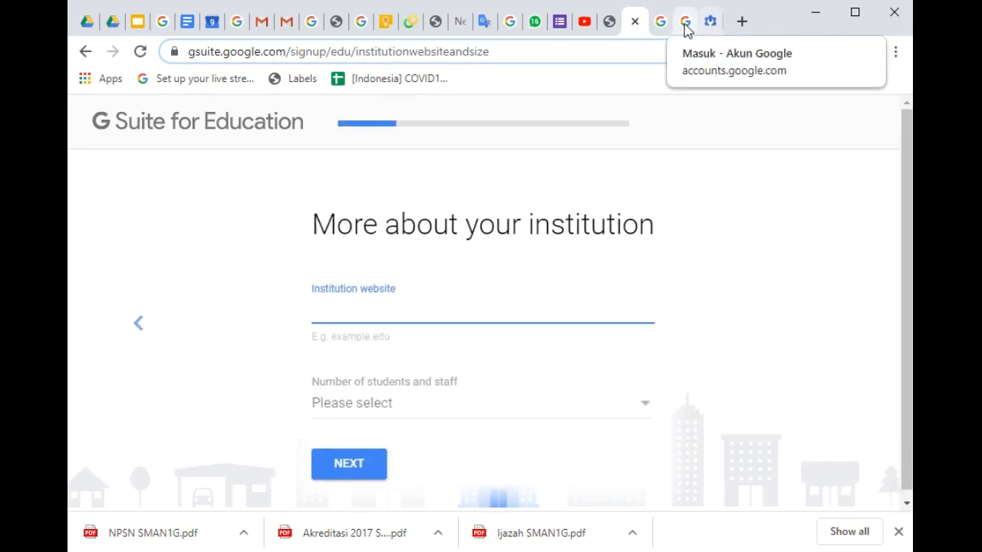
# Step: Paste the school's website URL, choose 500 - 1000 students and staff, and continue
pyautogui.click(611, 29)
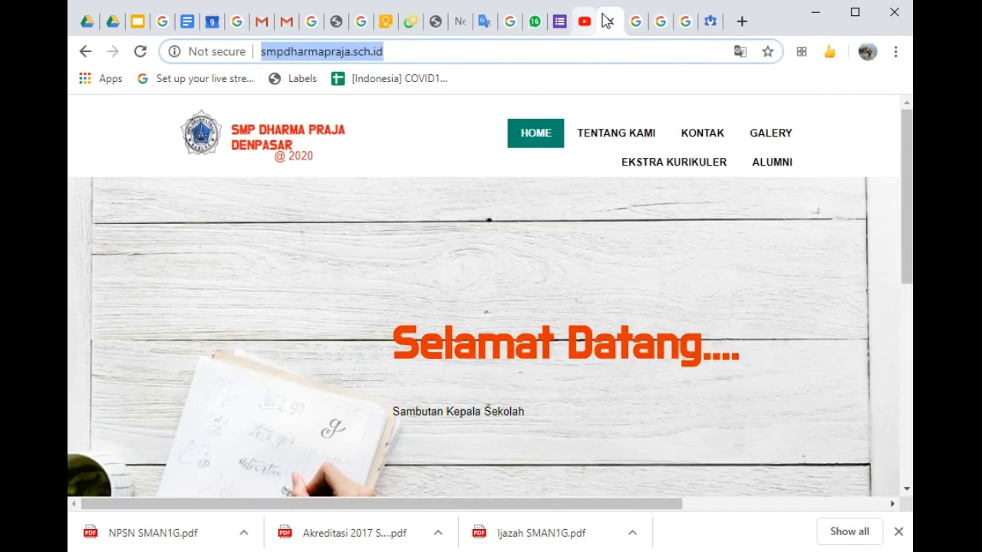
pyautogui.click(632, 26)
pyautogui.write('http://smpdharmapraja.sch.id/')
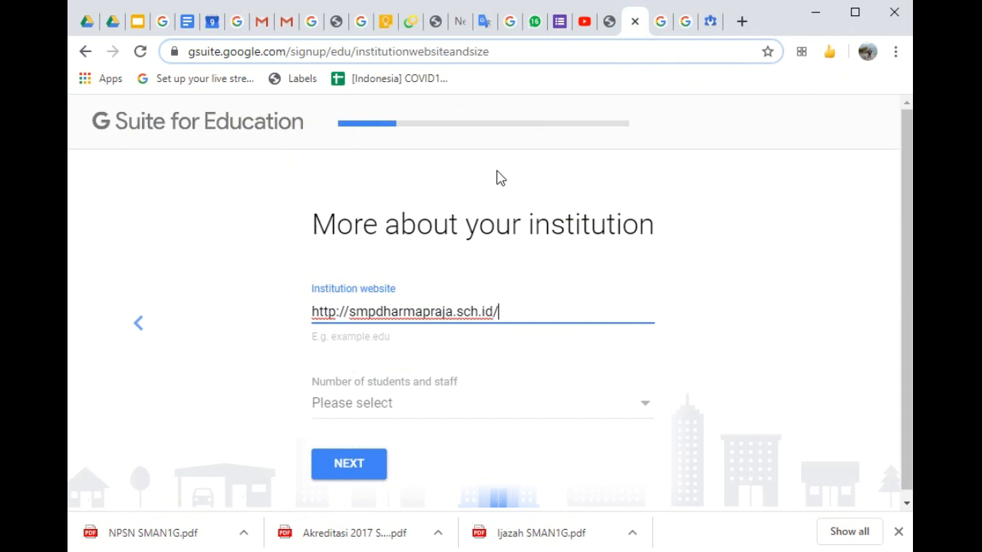
pyautogui.click(432, 410)
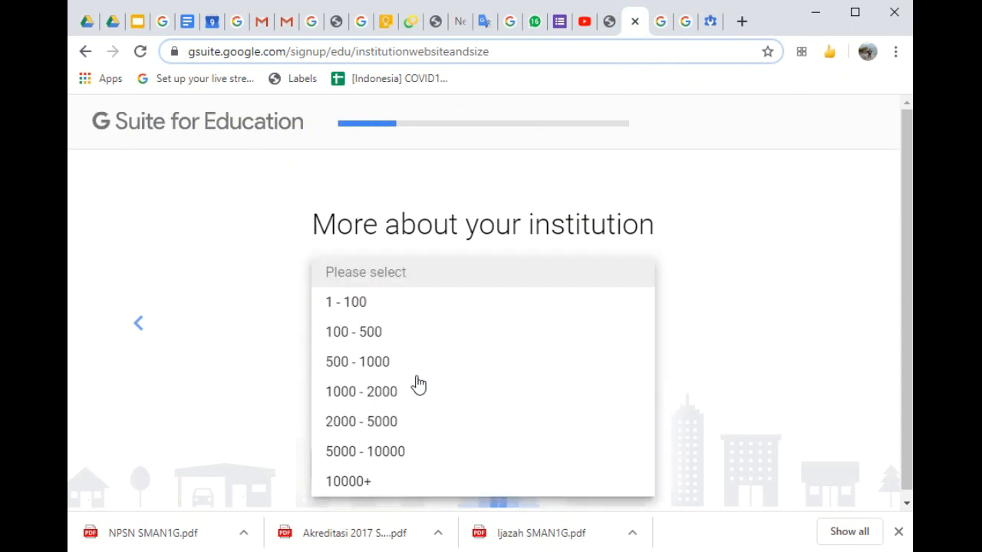
pyautogui.click(416, 369)
pyautogui.click(354, 470)
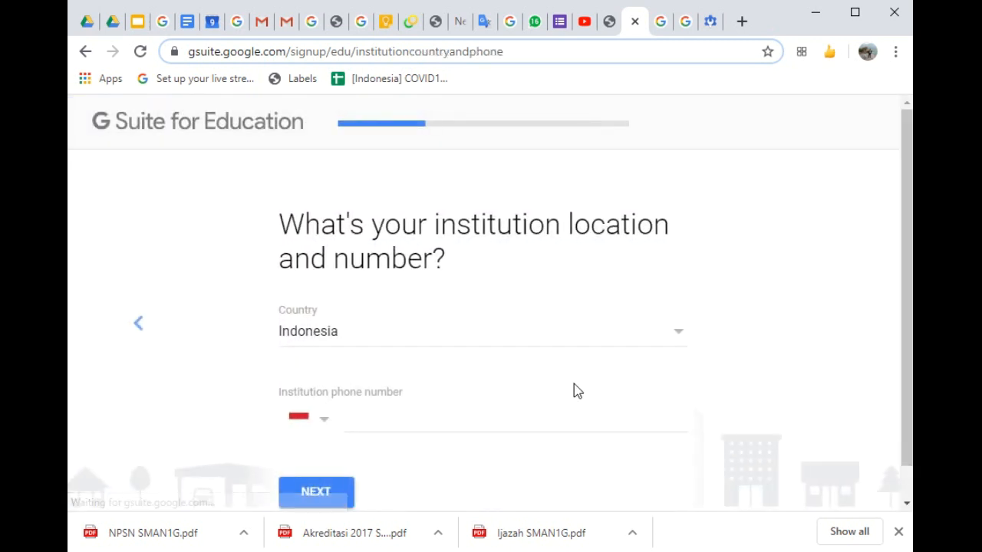
# Step: Type the institution's phone number
pyautogui.click(435, 421)
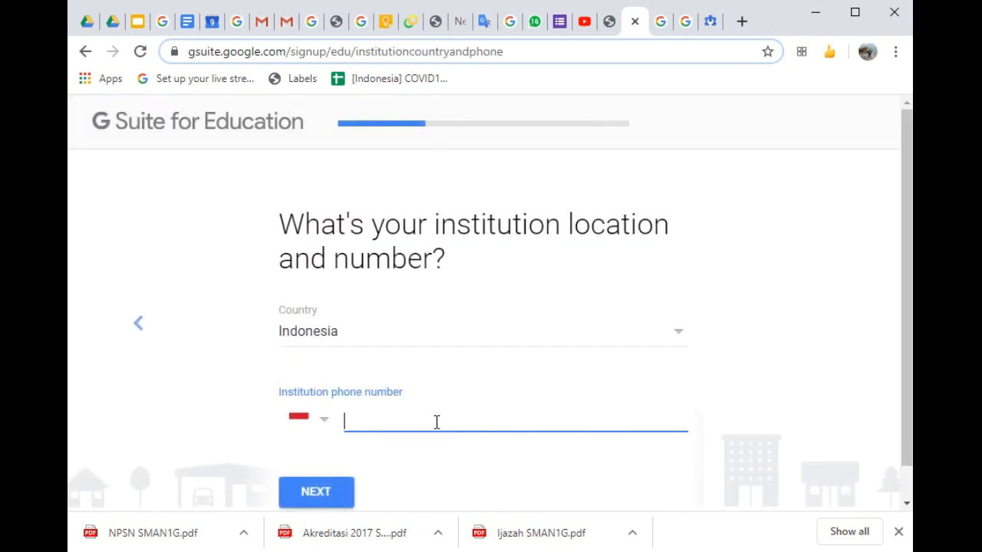
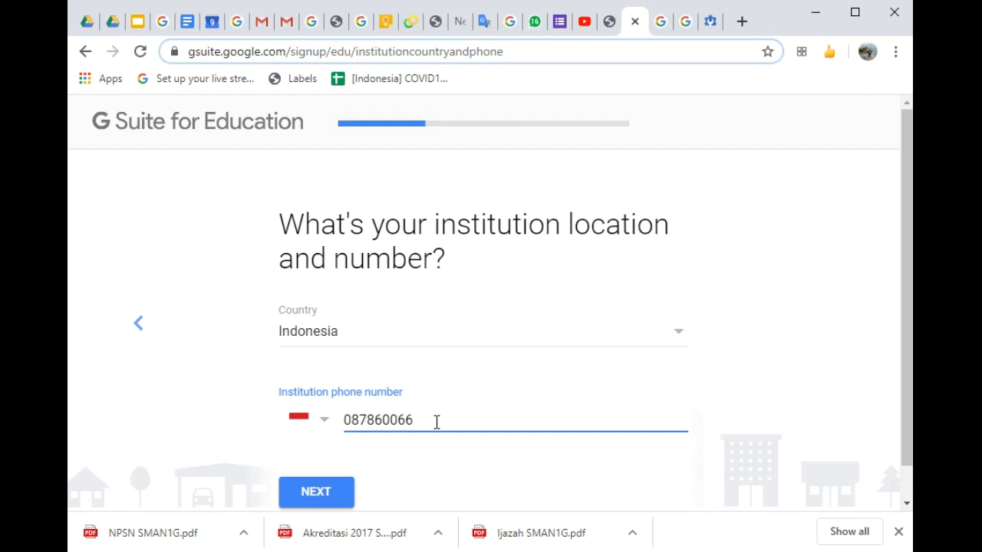
# Step: Submit the phone step and paste the street address copied from the school's reference profile
pyautogui.click(307, 495)
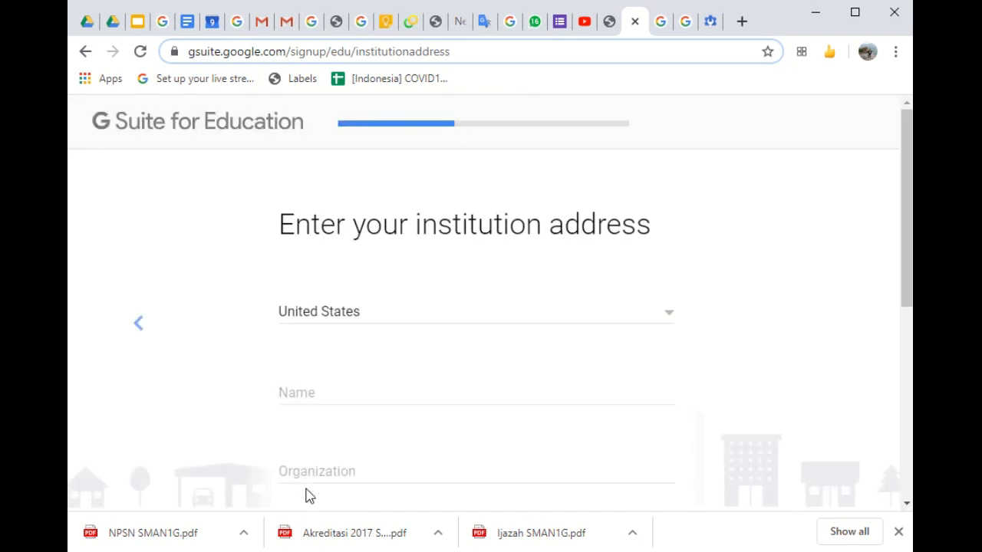
pyautogui.click(394, 310)
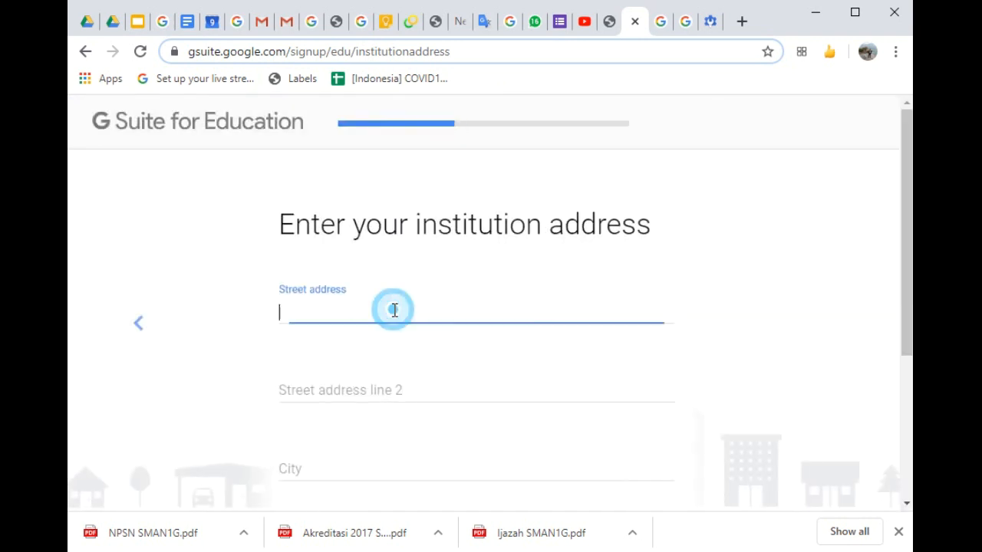
pyautogui.click(606, 23)
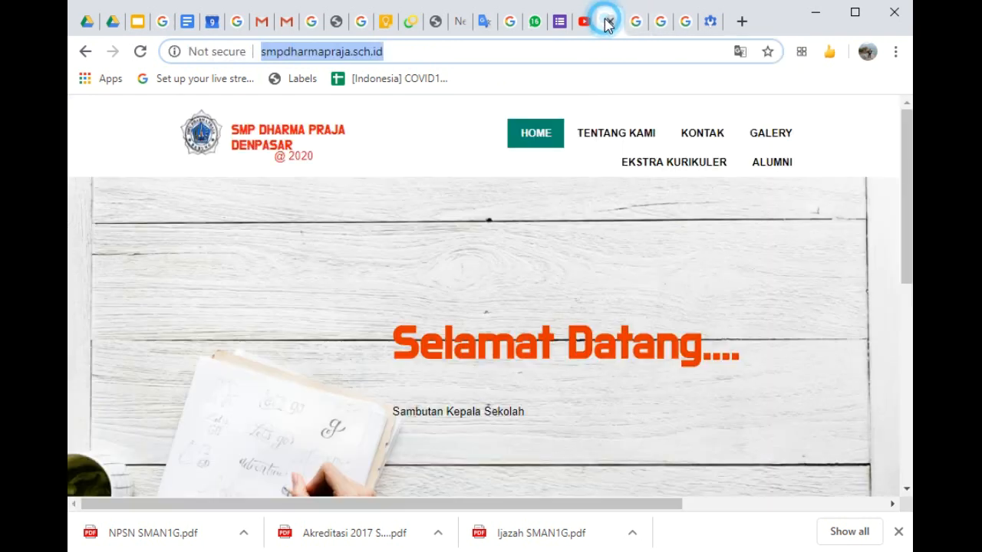
pyautogui.click(413, 23)
pyautogui.moveTo(470, 326); pyautogui.dragTo(294, 328)
pyautogui.hotkey('ctrl', 'c')
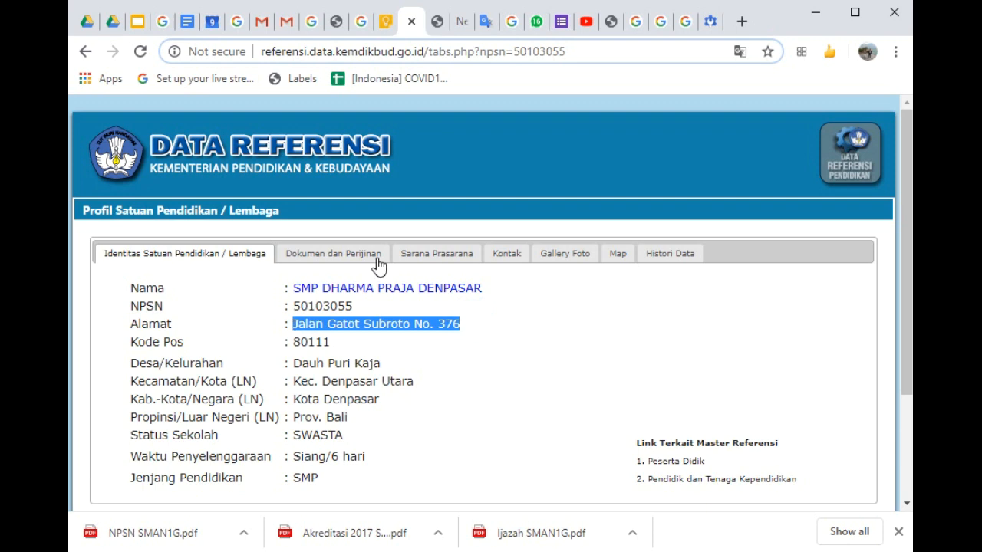
pyautogui.click(632, 23)
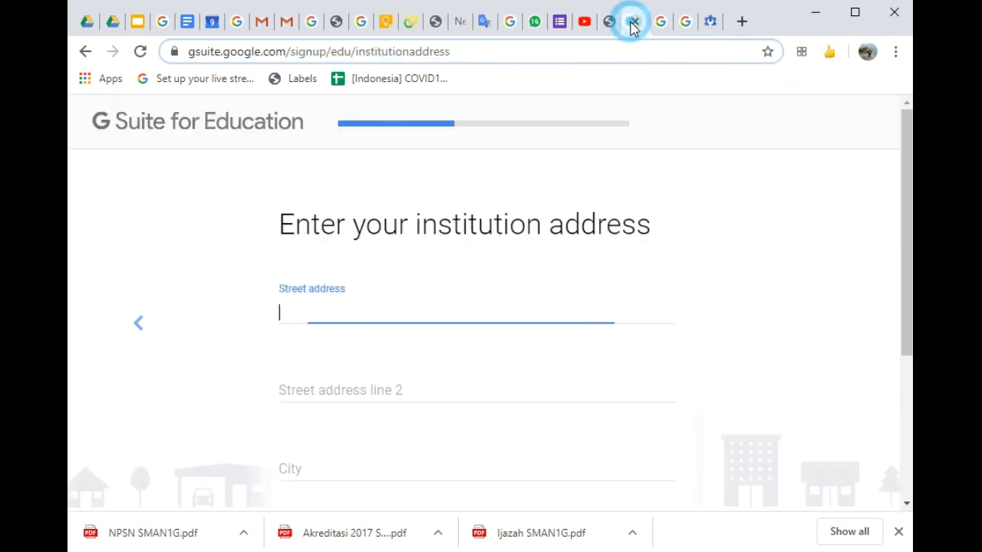
pyautogui.hotkey('ctrl', 'v')
pyautogui.click(719, 280)
# Step: Enter Denpasar as the city and choose Bali as the province
pyautogui.click(339, 470)
pyautogui.write('Denpasar')
pyautogui.moveTo(910, 318); pyautogui.dragTo(908, 427)
pyautogui.click(448, 363)
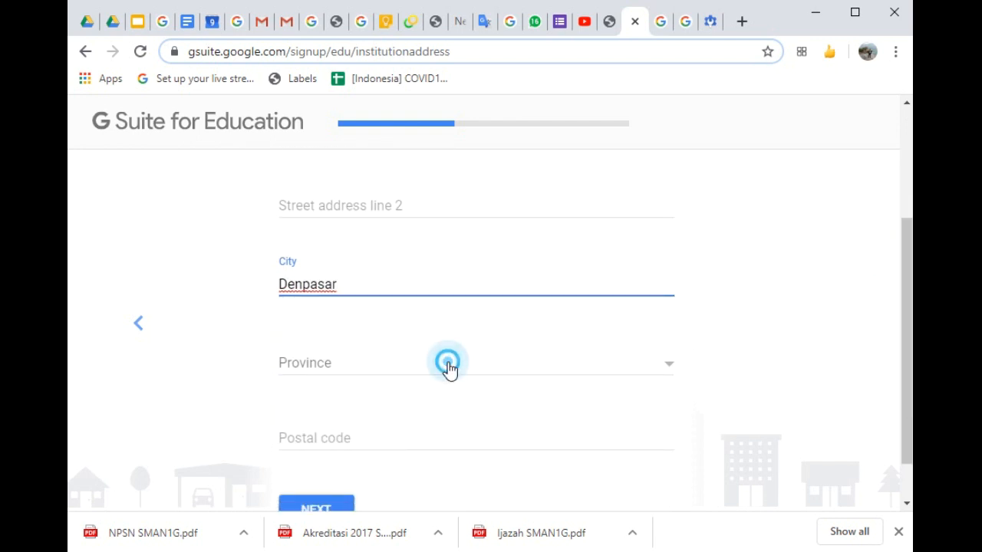
pyautogui.moveTo(683, 322)
pyautogui.mouseDown()
pyautogui.moveTo(680, 333)
pyautogui.moveTo(680, 318)
pyautogui.mouseUp()
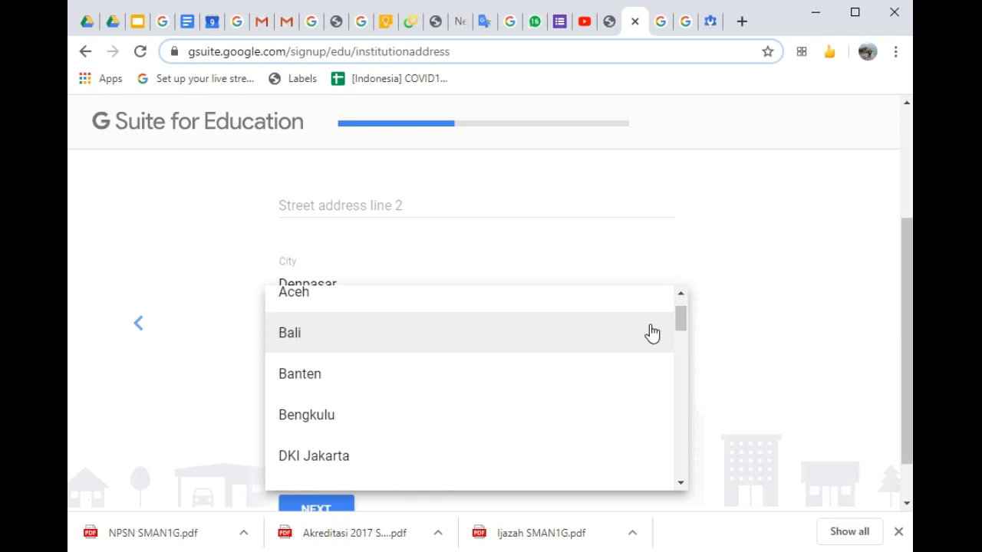
pyautogui.click(537, 340)
# Step: Paste the postal code copied from the reference profile and continue to contact info
pyautogui.click(314, 434)
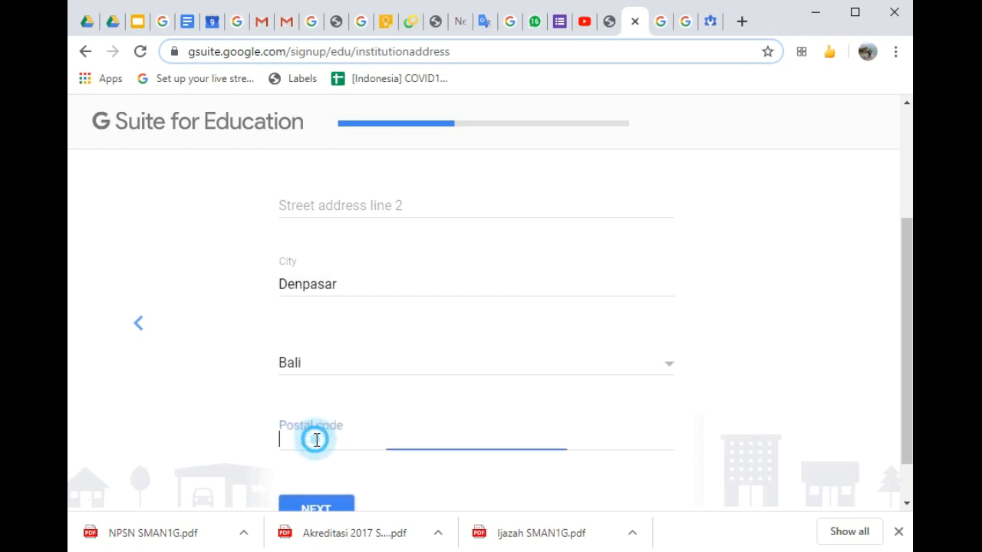
pyautogui.click(410, 23)
pyautogui.moveTo(339, 345); pyautogui.dragTo(291, 343)
pyautogui.hotkey('ctrl', 'c')
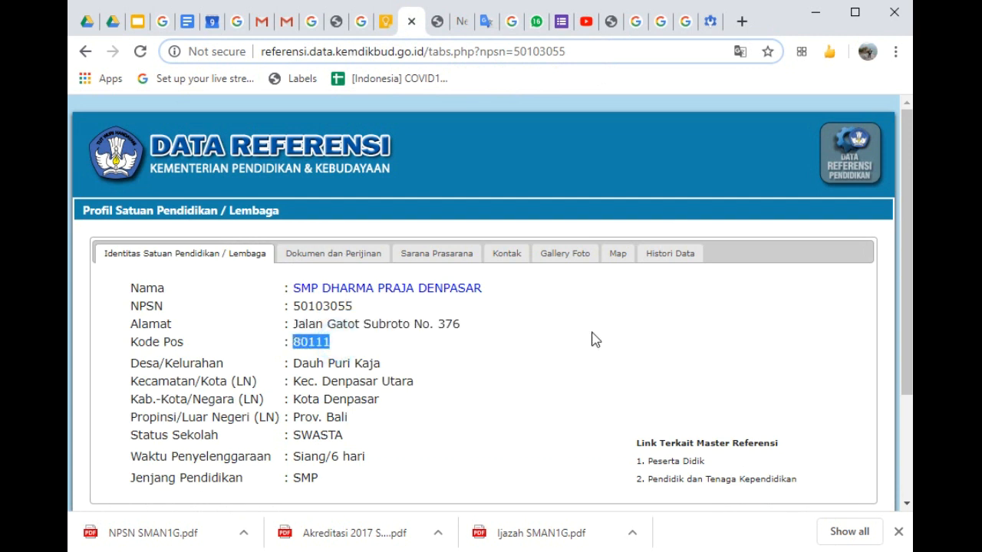
pyautogui.click(636, 23)
pyautogui.click(314, 434)
pyautogui.hotkey('ctrl', 'v')
pyautogui.click(314, 508)
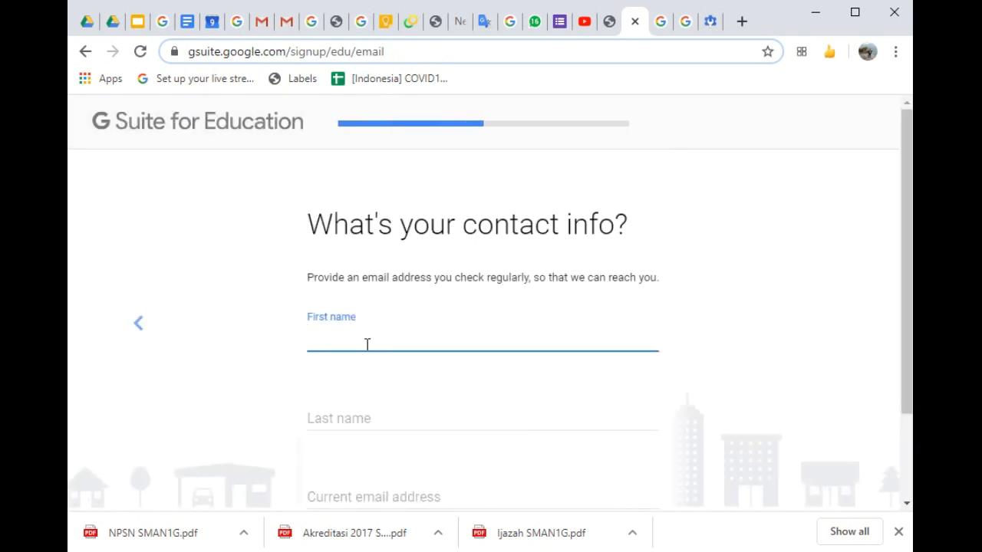
# Step: Enter the contact person's first name and last name
pyautogui.click(367, 345)
pyautogui.click(367, 344)
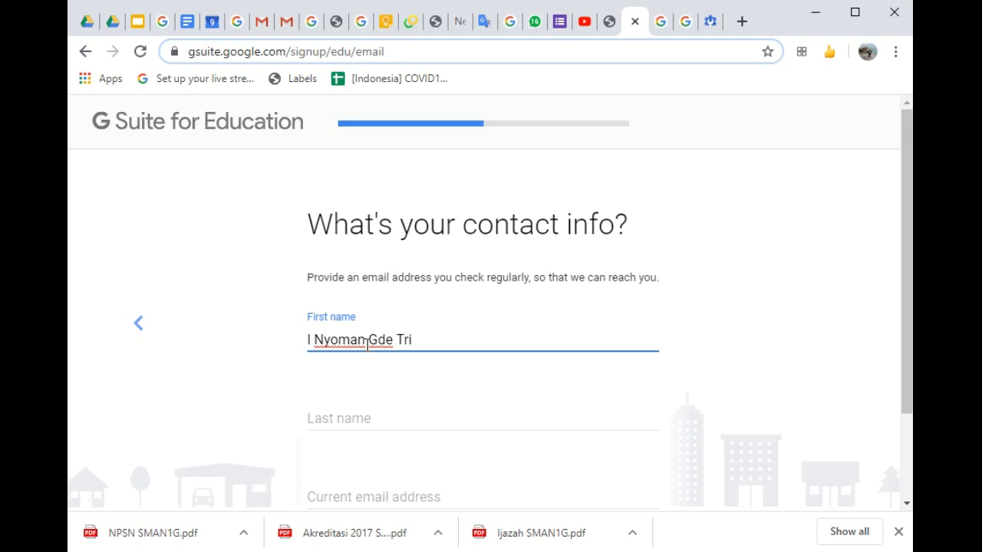
pyautogui.click(372, 417)
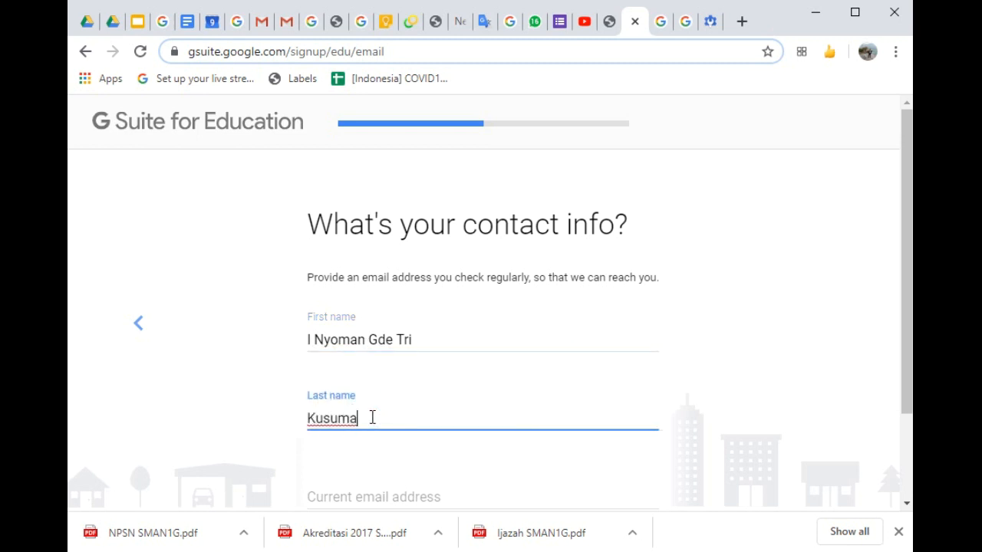
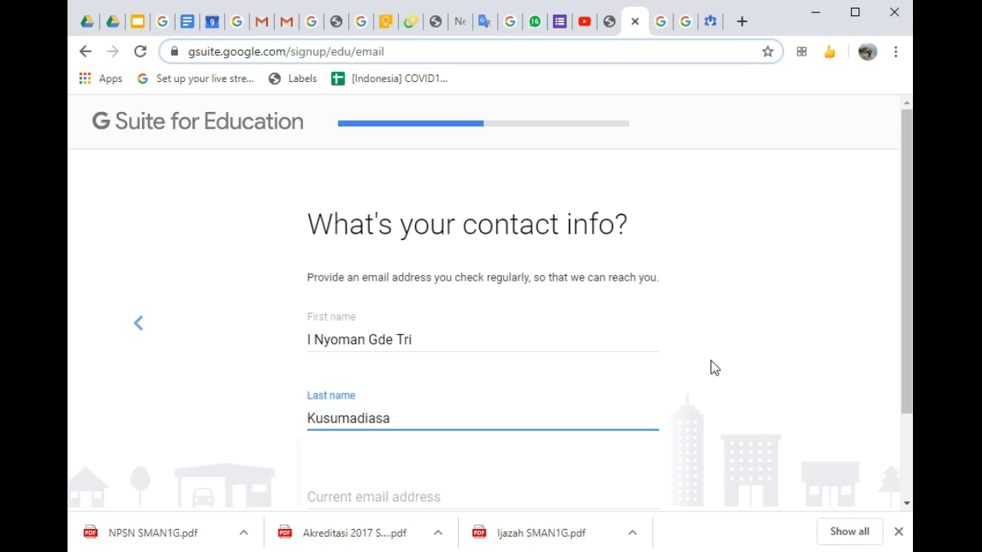
# Step: Enter the contact's current e-mail, continue, and confirm the school already has a domain
pyautogui.moveTo(907, 388); pyautogui.dragTo(900, 419)
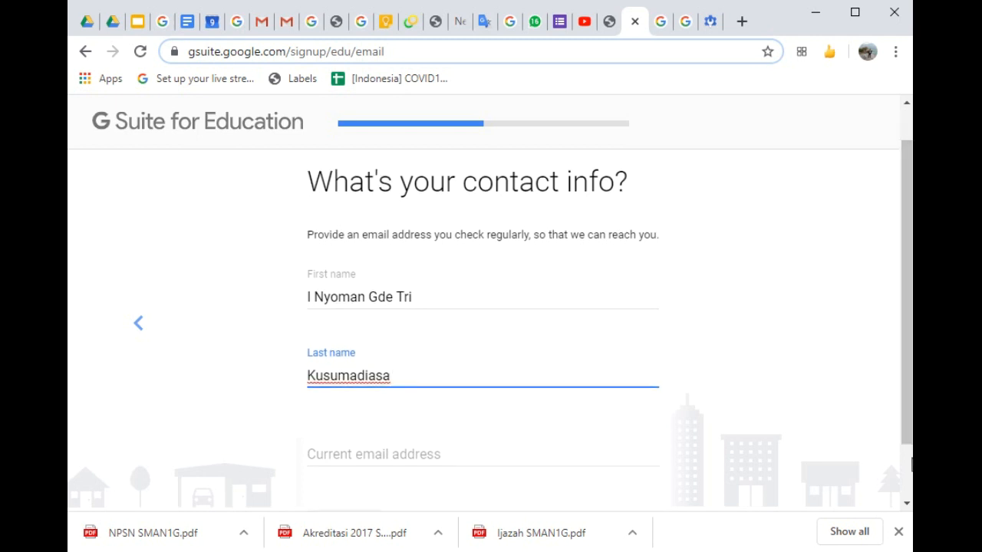
pyautogui.click(388, 460)
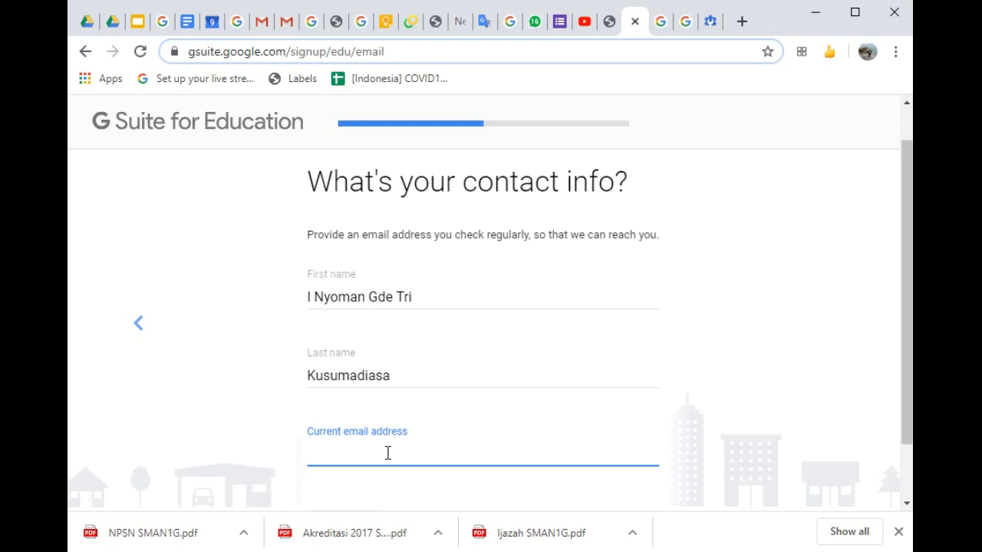
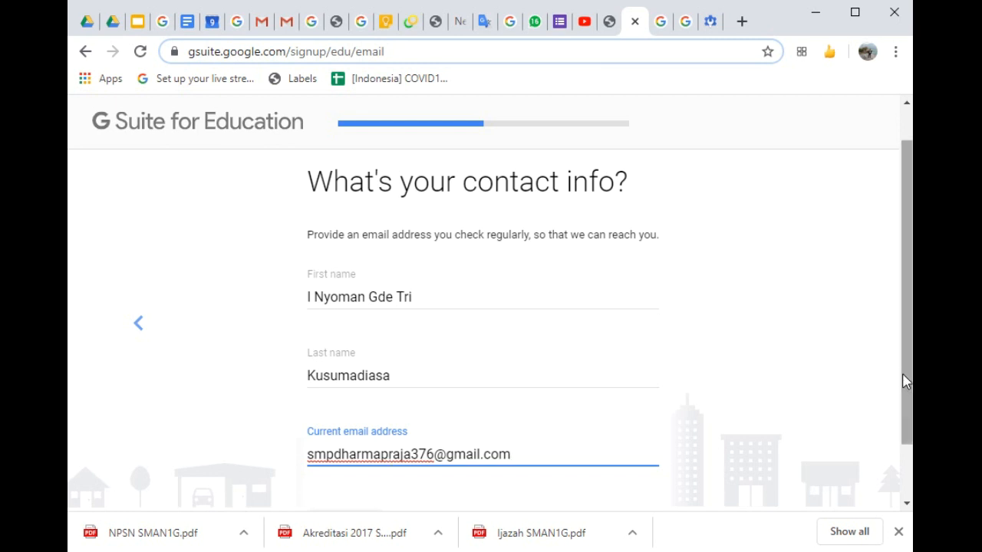
pyautogui.moveTo(905, 379); pyautogui.dragTo(906, 444)
pyautogui.click(359, 465)
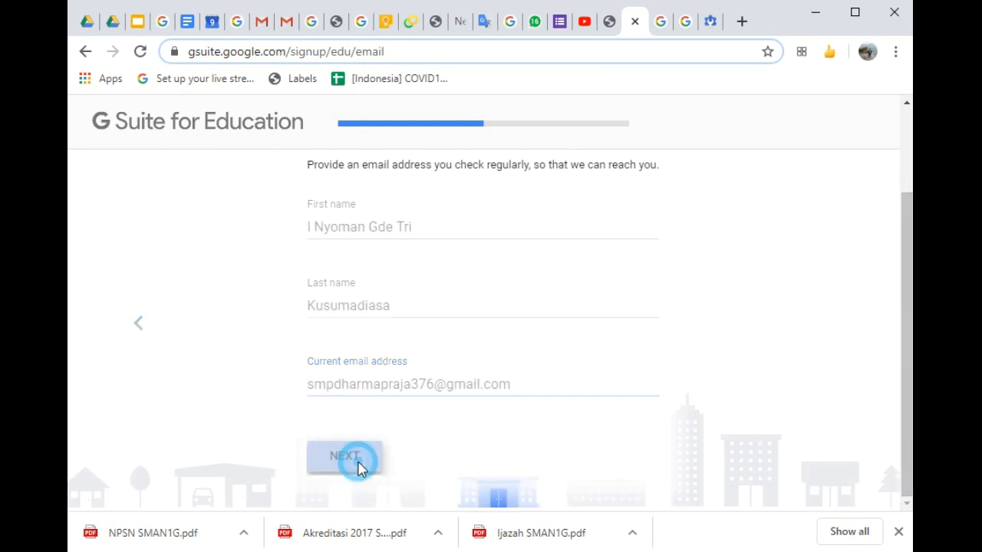
pyautogui.click(359, 364)
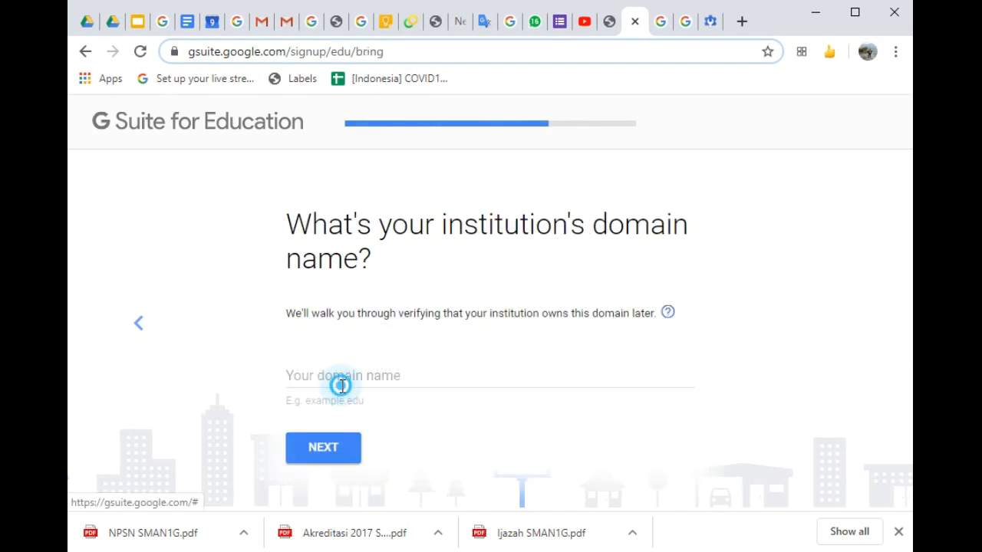
# Step: Paste the school URL as the domain, trim it to smpdharmapraja.sch.id, and submit
pyautogui.click(342, 386)
pyautogui.write('80111')
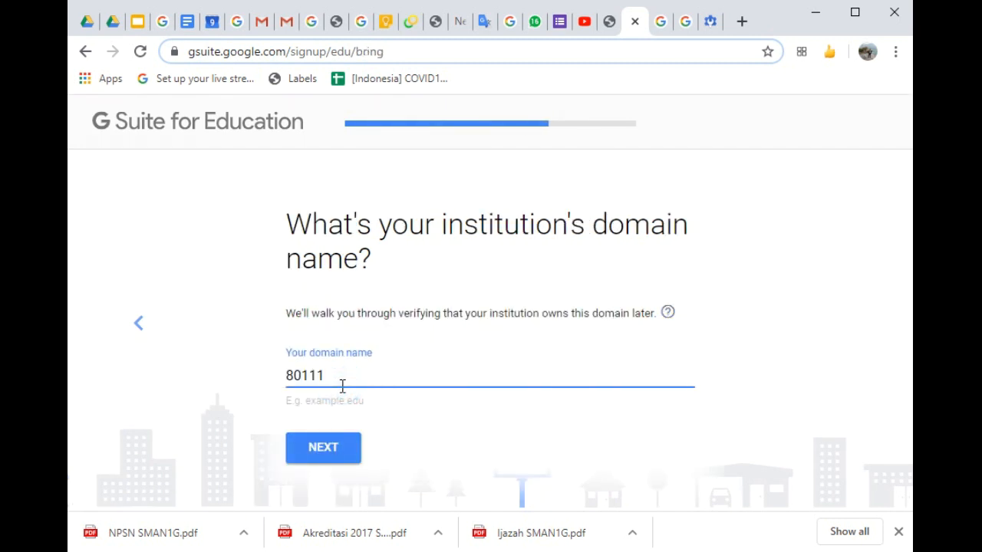
pyautogui.click(611, 23)
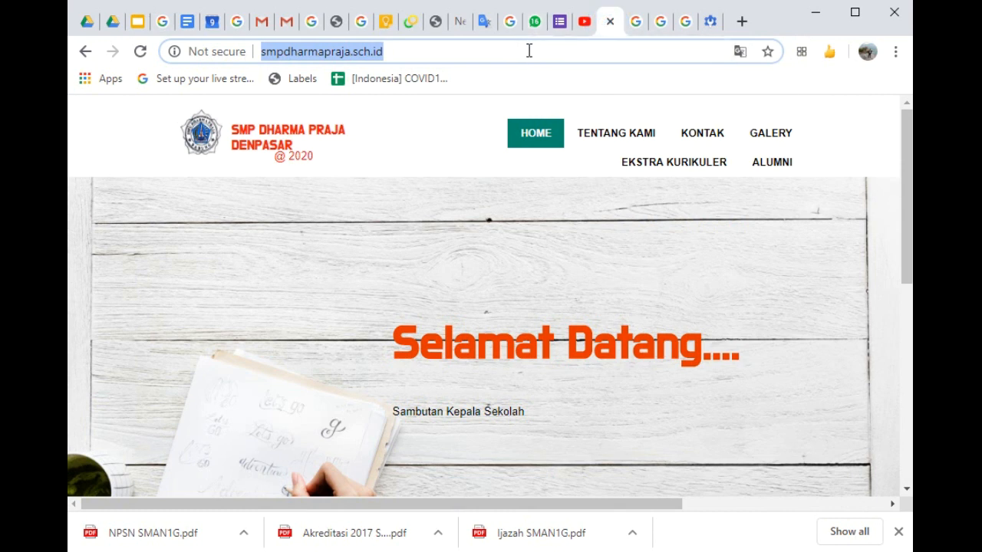
pyautogui.click(634, 24)
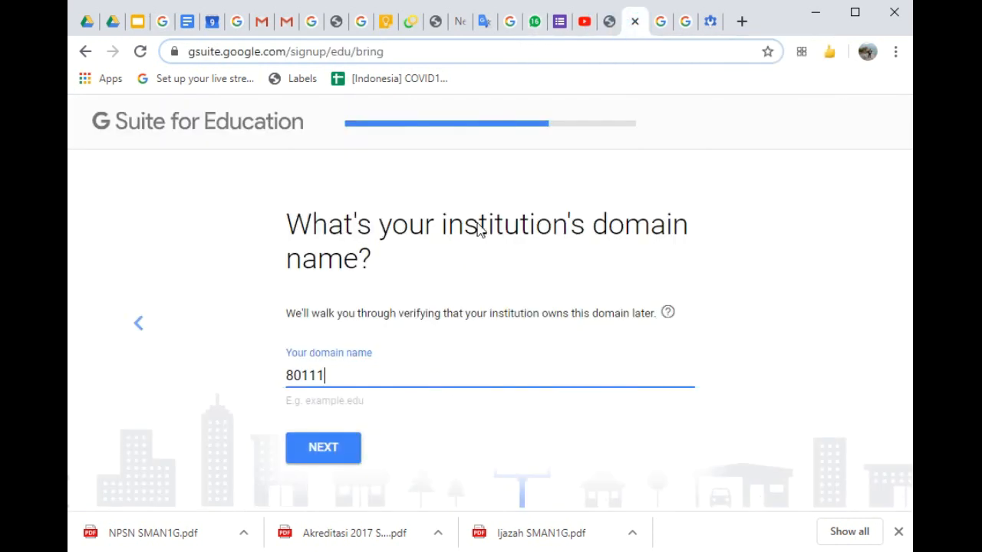
pyautogui.moveTo(326, 377); pyautogui.dragTo(202, 368)
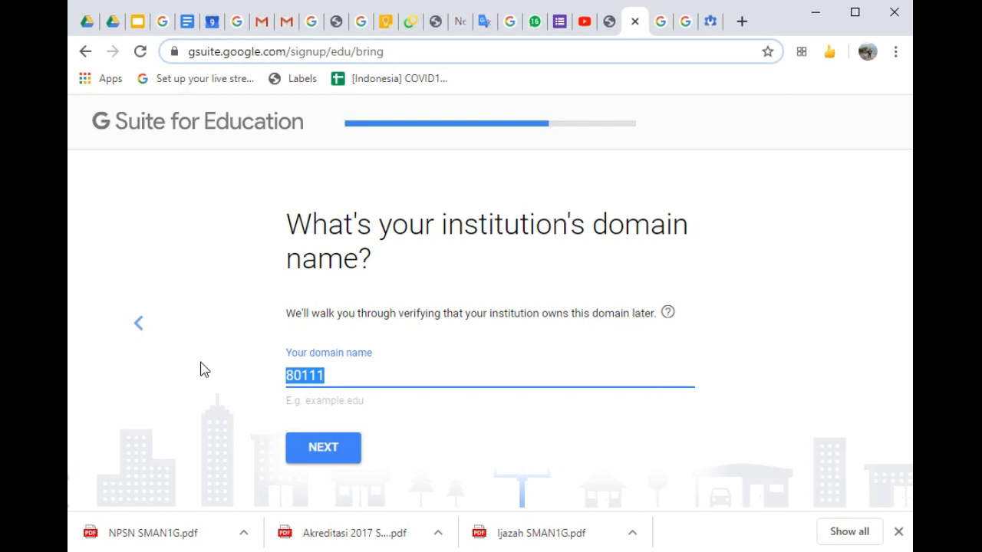
pyautogui.write('http://smpdharmapraja.sch.id/')
pyautogui.press('BackSpace')
pyautogui.press('Left')
pyautogui.press('Left')
pyautogui.press('Left')
pyautogui.press('Left')
pyautogui.press('Left')
pyautogui.press('Left')
pyautogui.press('Left')
pyautogui.press('Left')
pyautogui.press('Left')
pyautogui.press('Left')
pyautogui.press('Left')
pyautogui.press('Left')
pyautogui.press('Left')
pyautogui.press('Left')
pyautogui.press('Left')
pyautogui.press('Left')
pyautogui.press('Left')
pyautogui.press('Left')
pyautogui.press('Left')
pyautogui.press('Left')
pyautogui.press('Right')
pyautogui.press('Right')
pyautogui.press('Right')
pyautogui.hotkey('shift', 'Left')
pyautogui.hotkey('shift', 'Left')
pyautogui.hotkey('shift', 'Left')
pyautogui.hotkey('shift', 'Left')
pyautogui.hotkey('shift', 'Left')
pyautogui.hotkey('shift', 'Left')
pyautogui.hotkey('shift', 'Left')
pyautogui.press('BackSpace')
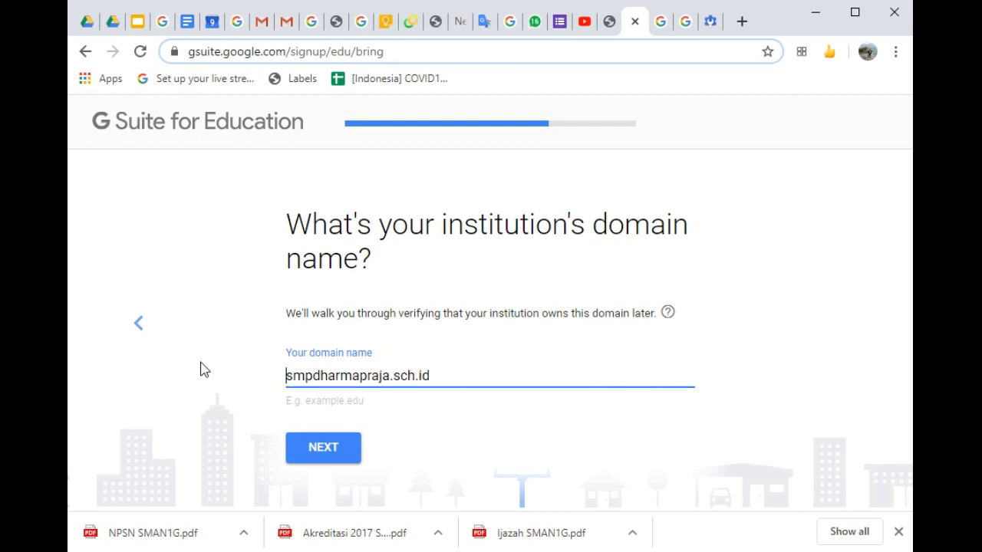
pyautogui.click(313, 453)
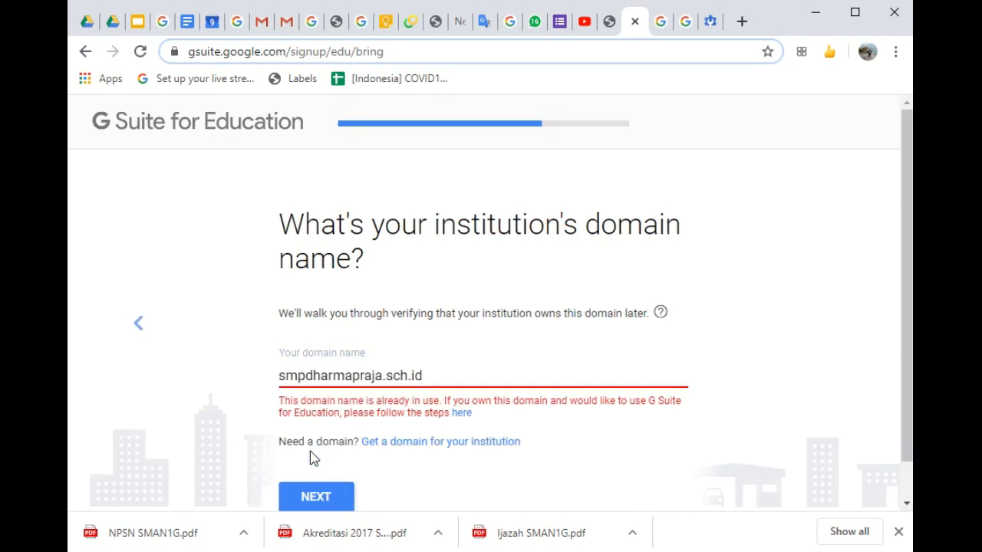
# Step: Open the 'Domain in use - G Suite Admin Help' link saved in Keep's Problem GSUITE note
pyautogui.click(467, 415)
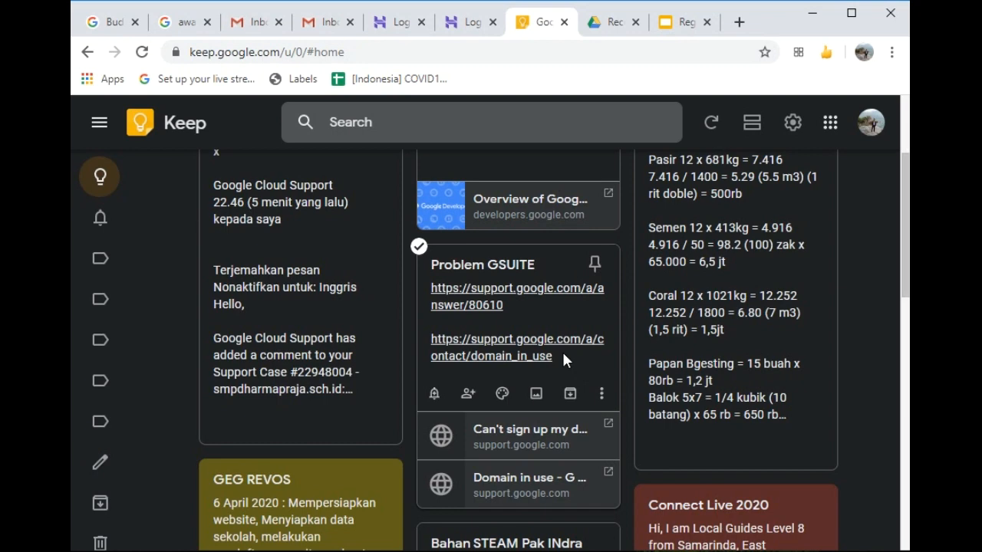
pyautogui.click(564, 355)
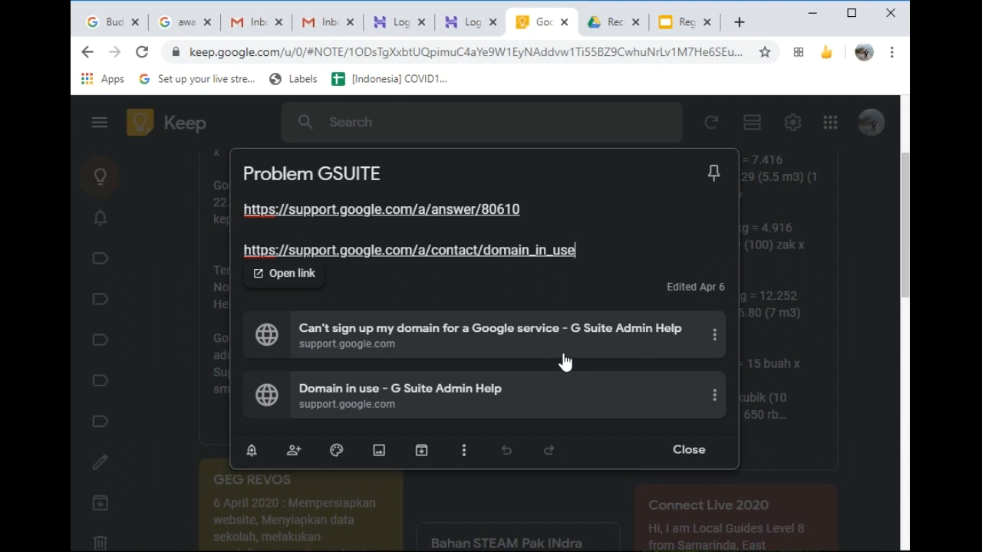
pyautogui.click(580, 396)
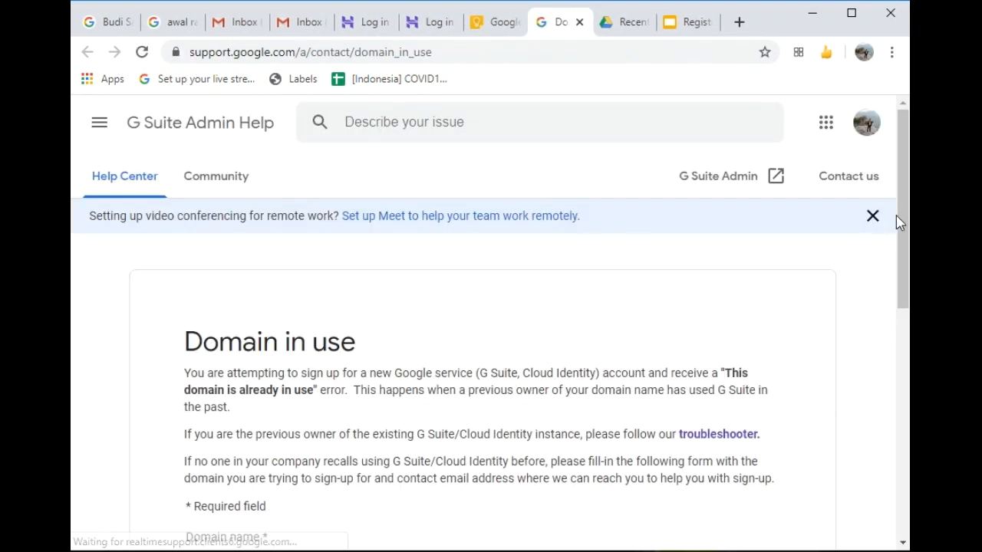
# Step: Scroll to the Domain in use form and autofill Domain name with smpdharmapraja.sch.id
pyautogui.click(904, 223)
pyautogui.moveTo(904, 223); pyautogui.dragTo(904, 332)
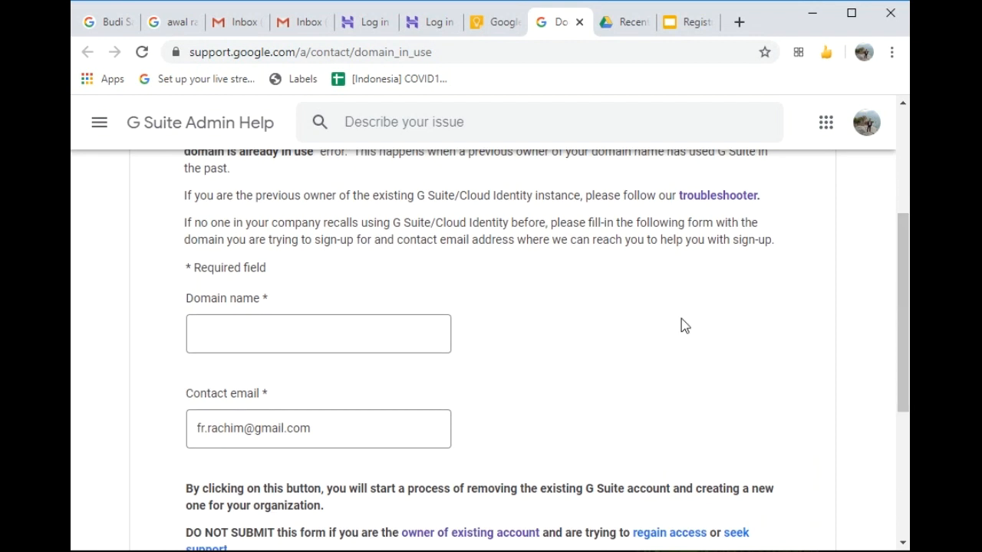
pyautogui.click(249, 335)
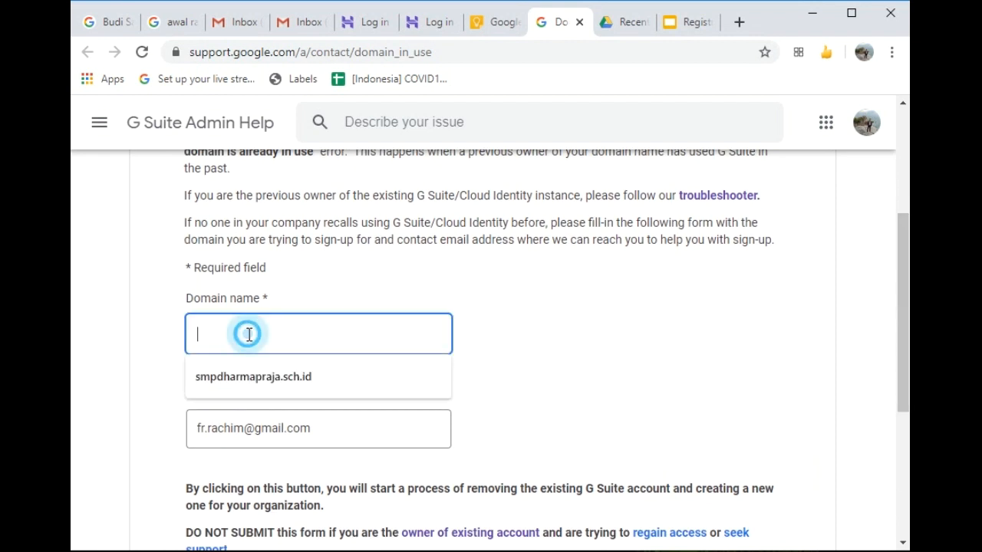
pyautogui.click(263, 380)
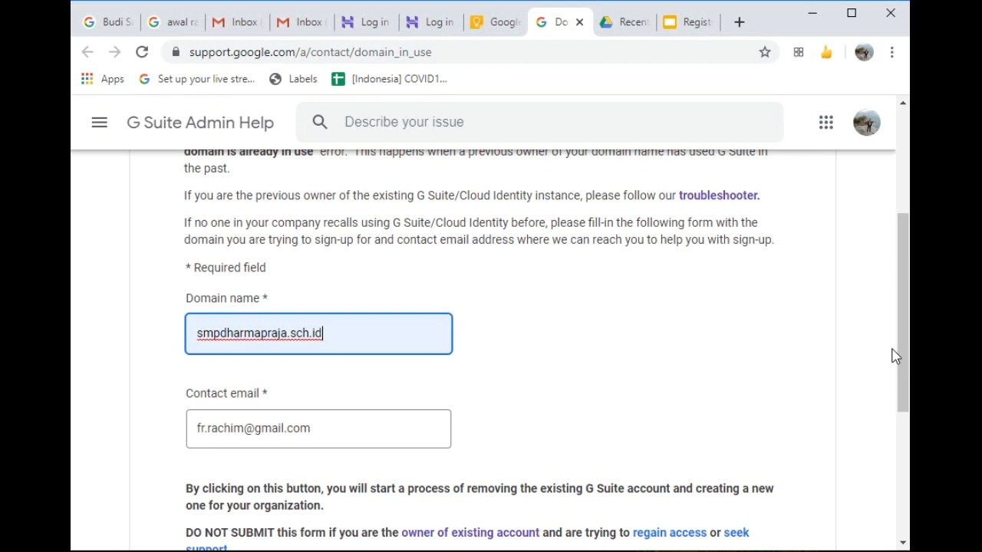
pyautogui.scroll(-3, 899, 393)
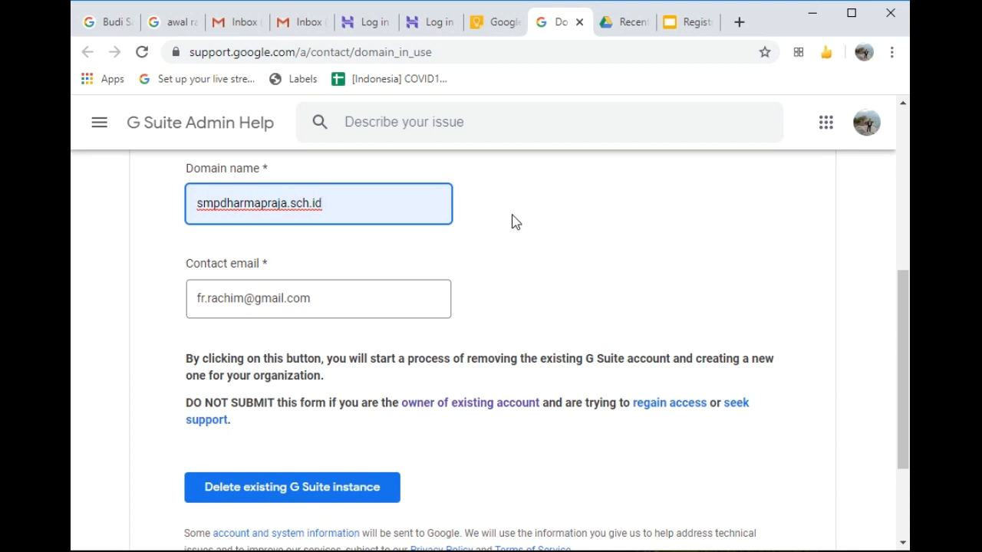
# Step: Close the Problem GSUITE note and open the Google Cloud Support reply note in Keep
pyautogui.click(495, 25)
pyautogui.click(165, 264)
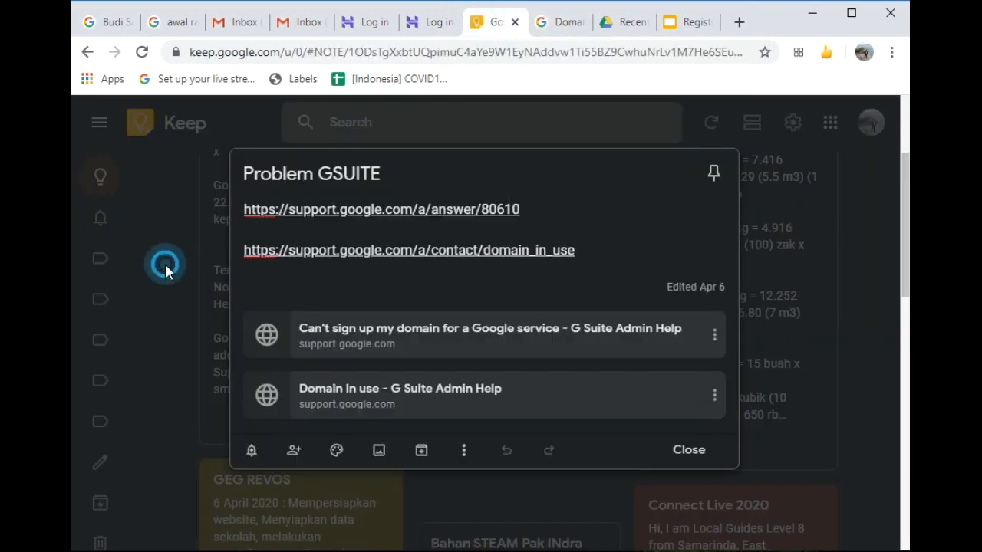
pyautogui.click(278, 267)
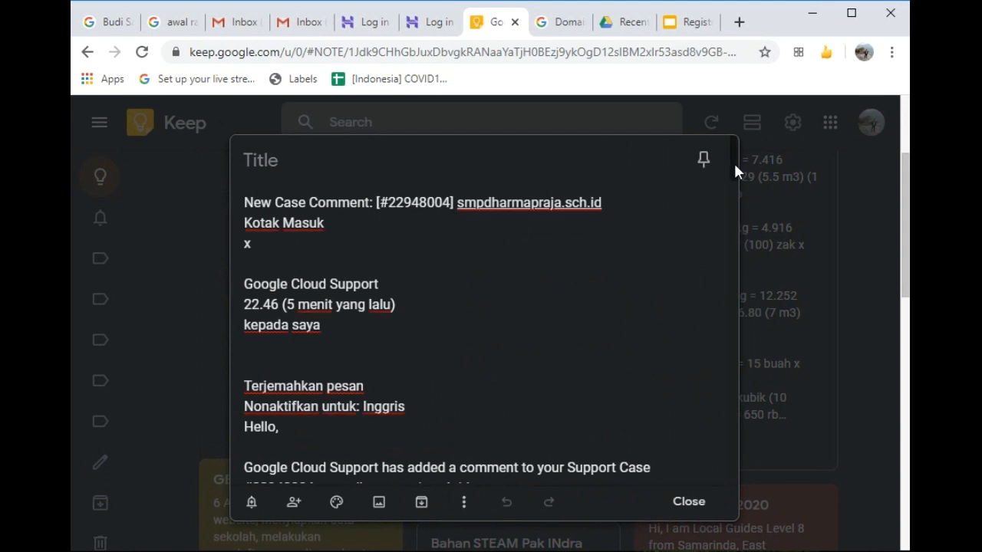
pyautogui.scroll(-2, 734, 172)
pyautogui.moveTo(734, 173); pyautogui.dragTo(738, 228)
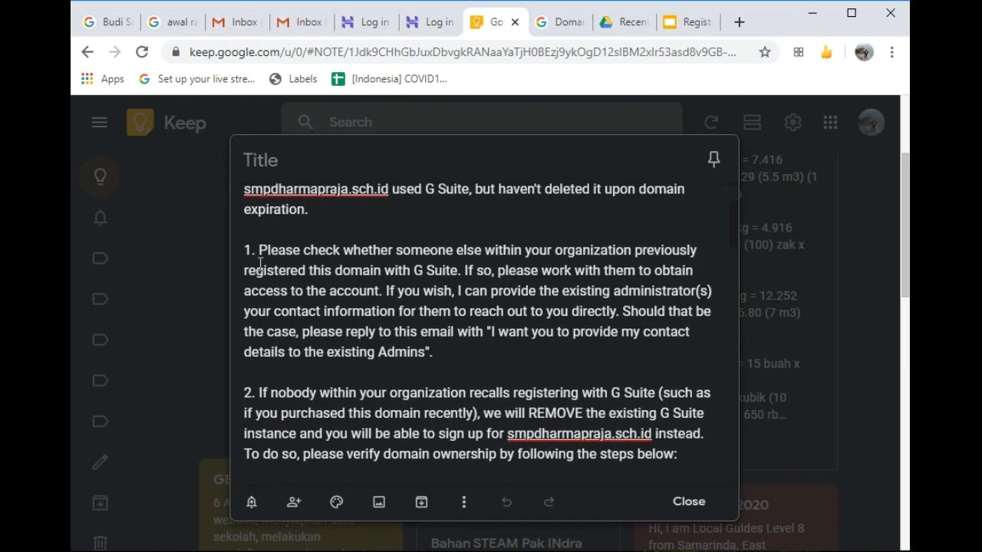
# Step: Read through the support reply's CNAME instructions, highlighting the first step and quoted sentence
pyautogui.moveTo(258, 251); pyautogui.dragTo(488, 347)
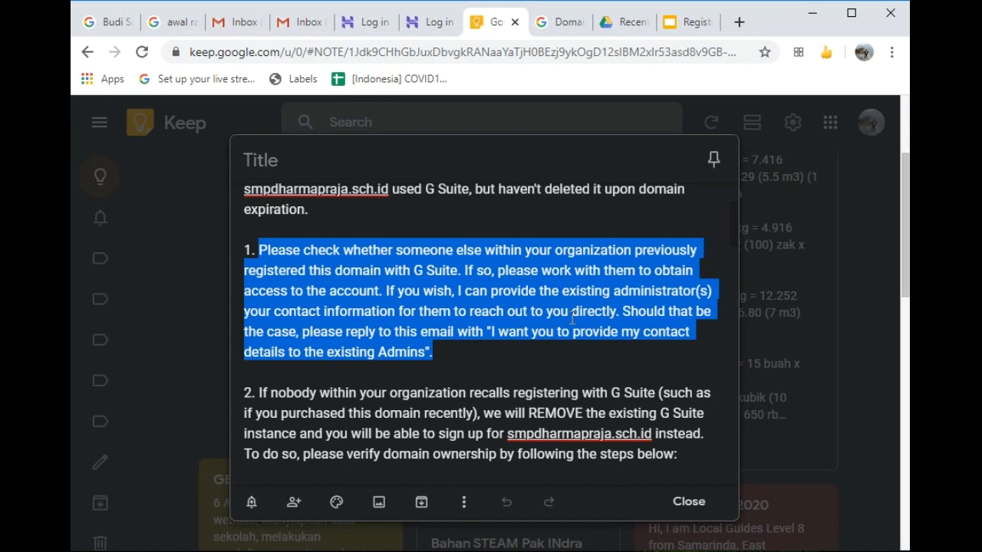
pyautogui.click(491, 331)
pyautogui.doubleClick(493, 332)
pyautogui.moveTo(504, 335); pyautogui.dragTo(427, 357)
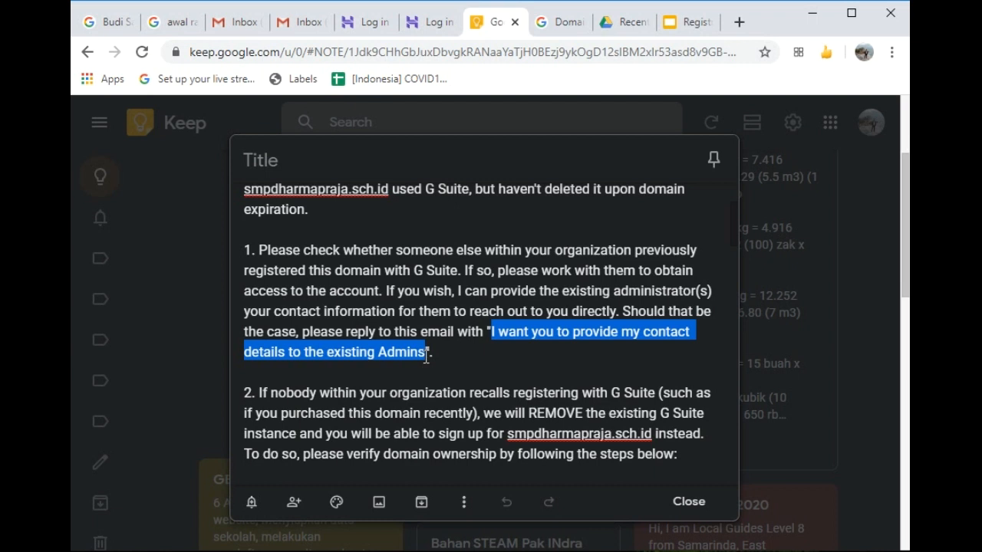
pyautogui.click(326, 407)
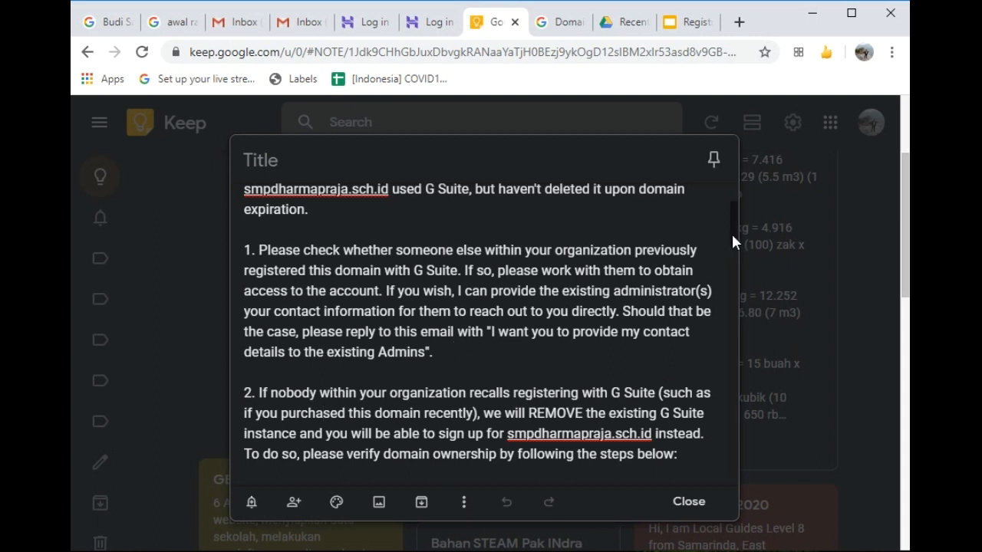
pyautogui.moveTo(732, 234); pyautogui.dragTo(733, 250)
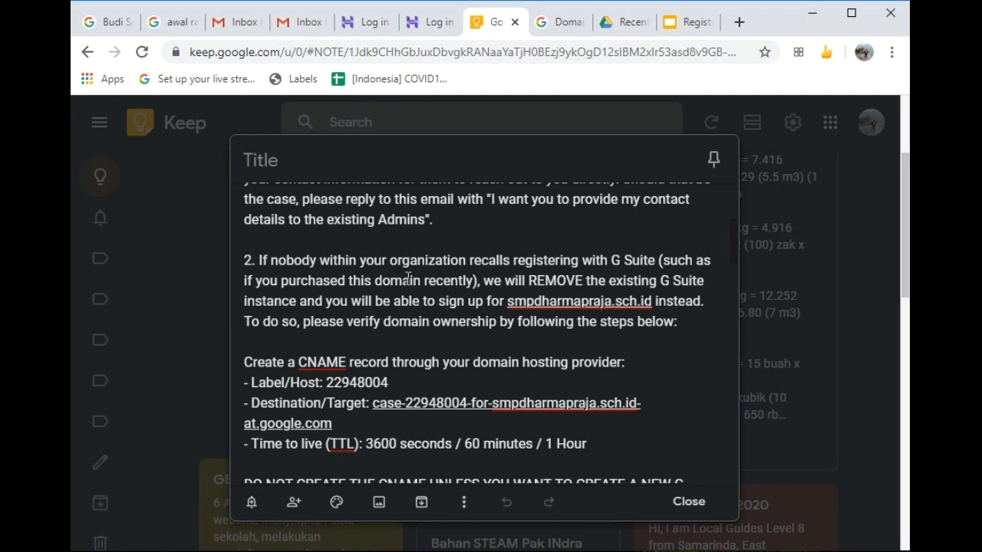
pyautogui.moveTo(508, 300); pyautogui.dragTo(641, 300)
pyautogui.moveTo(638, 300); pyautogui.dragTo(511, 300)
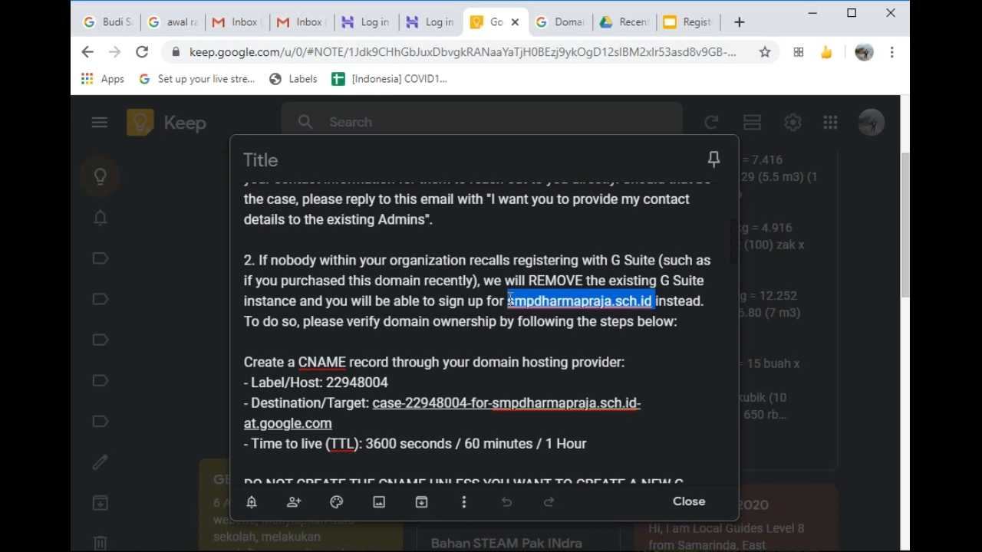
pyautogui.click(736, 244)
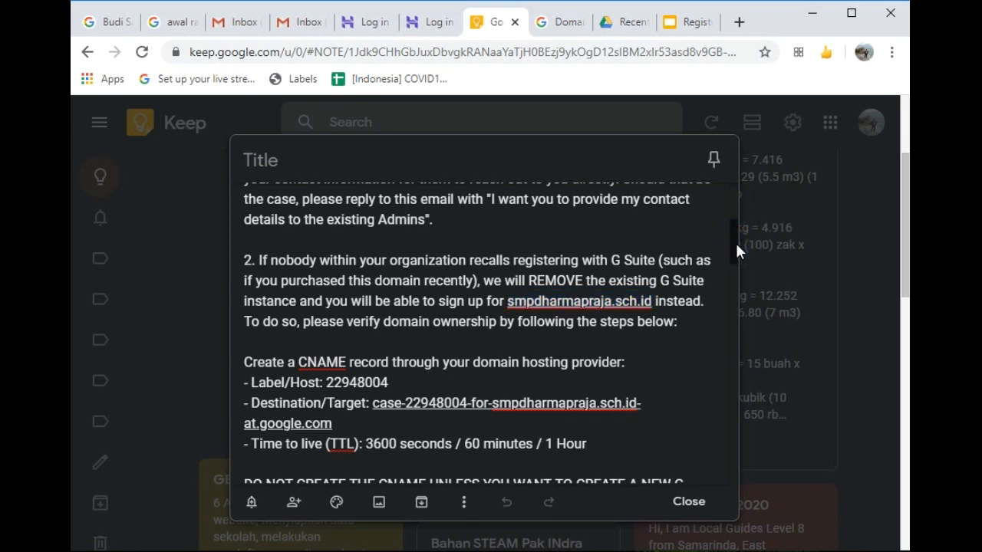
pyautogui.moveTo(737, 246); pyautogui.dragTo(771, 402)
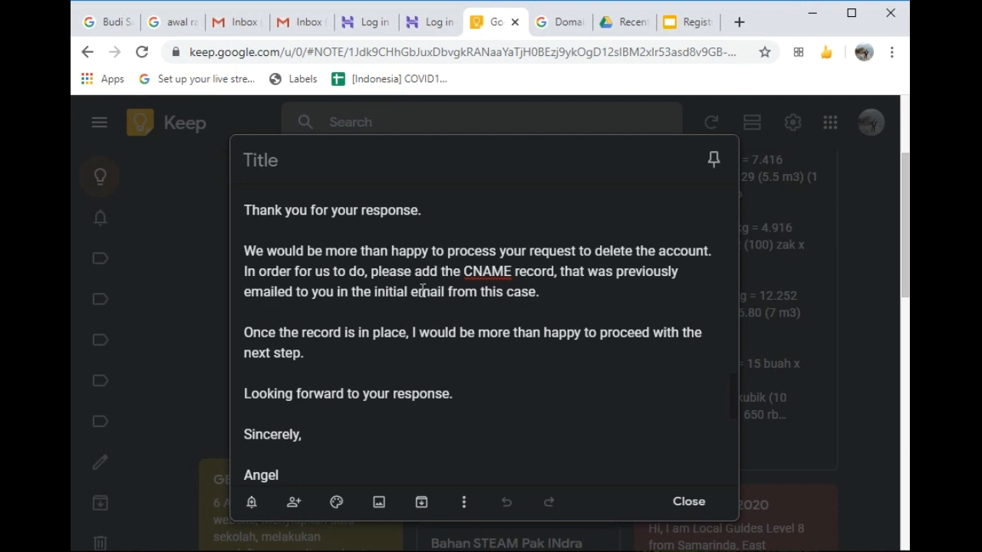
pyautogui.moveTo(465, 270); pyautogui.dragTo(558, 277)
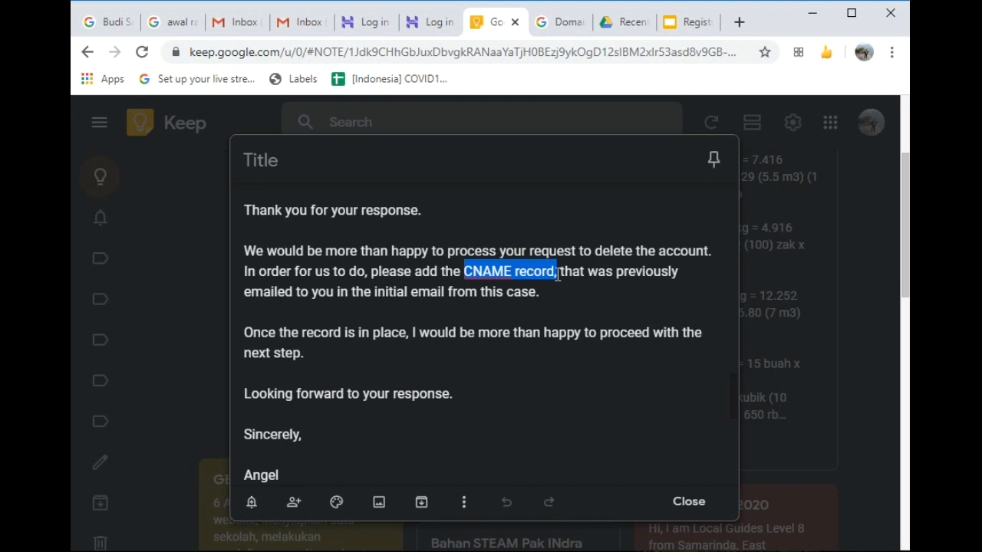
# Step: Follow slide 5's bit.ly registration link and restart signup at the Institution name field
pyautogui.click(683, 27)
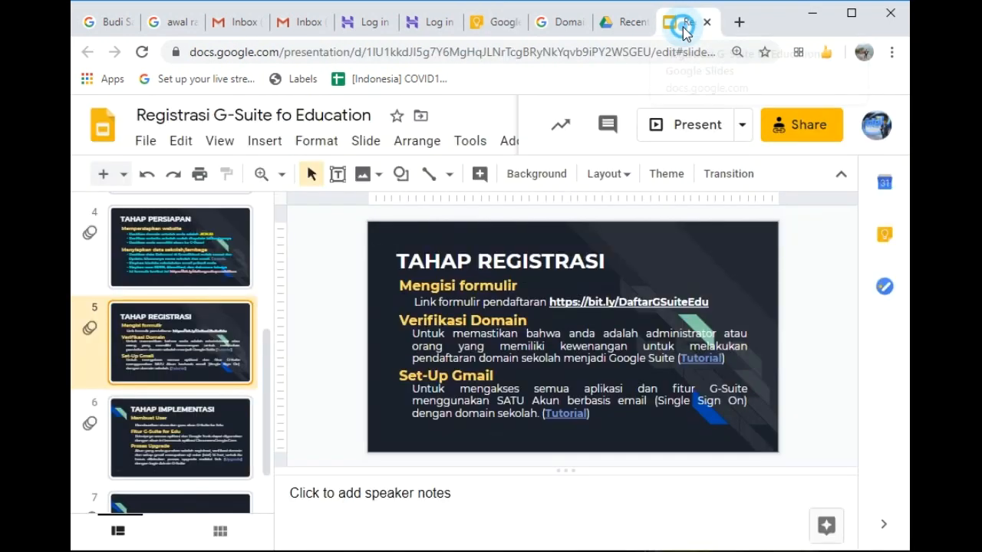
pyautogui.click(648, 301)
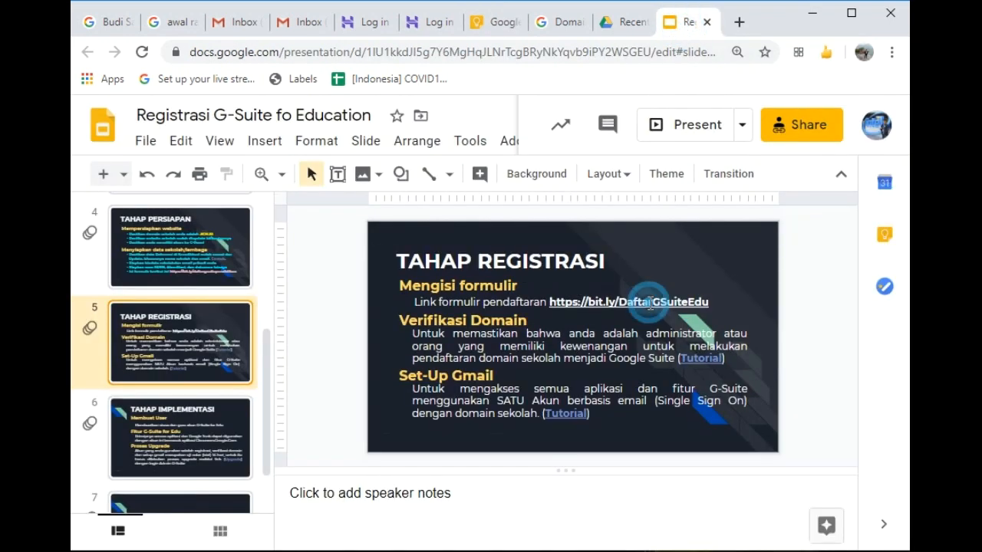
pyautogui.click(688, 328)
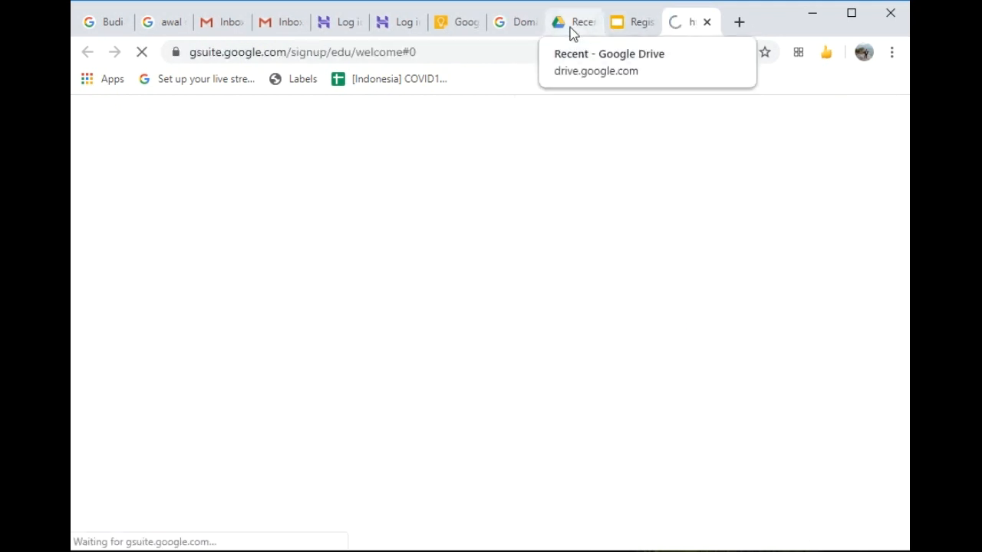
pyautogui.click(409, 430)
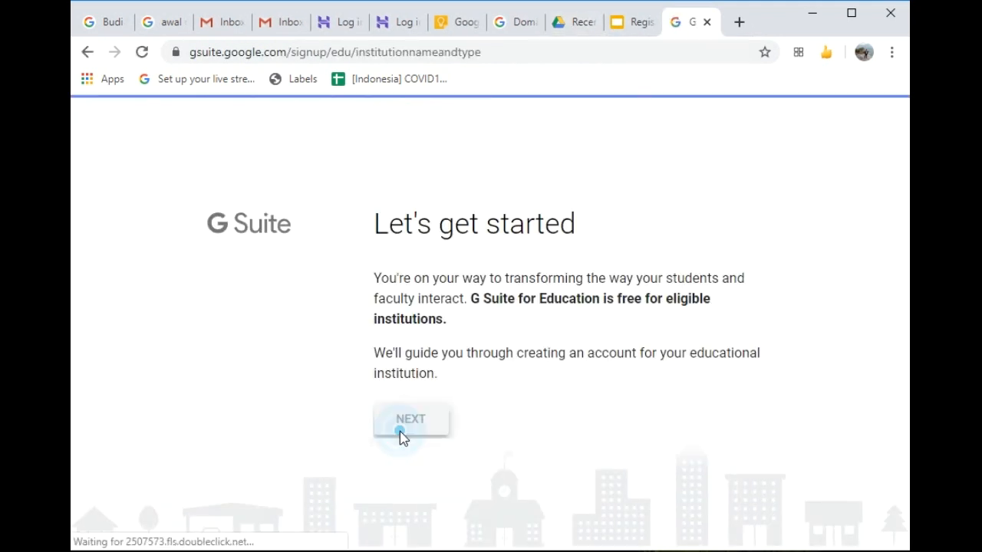
pyautogui.click(900, 215)
pyautogui.moveTo(902, 218); pyautogui.dragTo(898, 285)
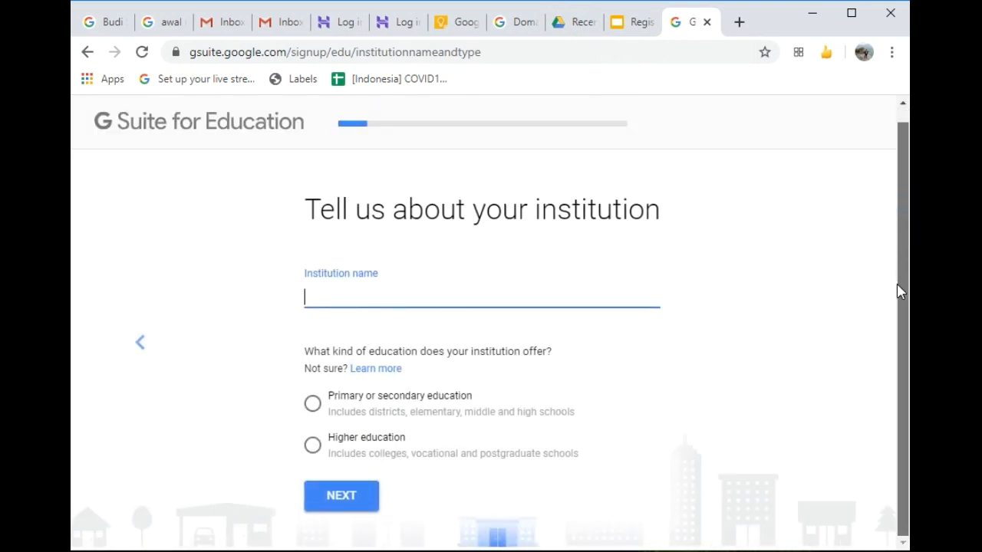
pyautogui.click(400, 300)
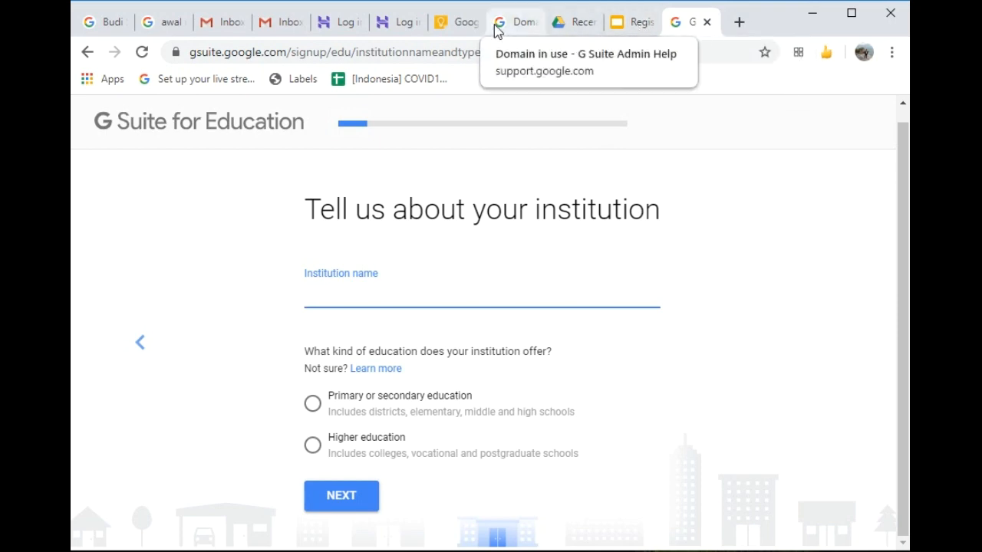
# Step: Search 'npsn smpdharmapraja.sch.id' in a new tab and copy the NPSN 50103055
pyautogui.click(453, 23)
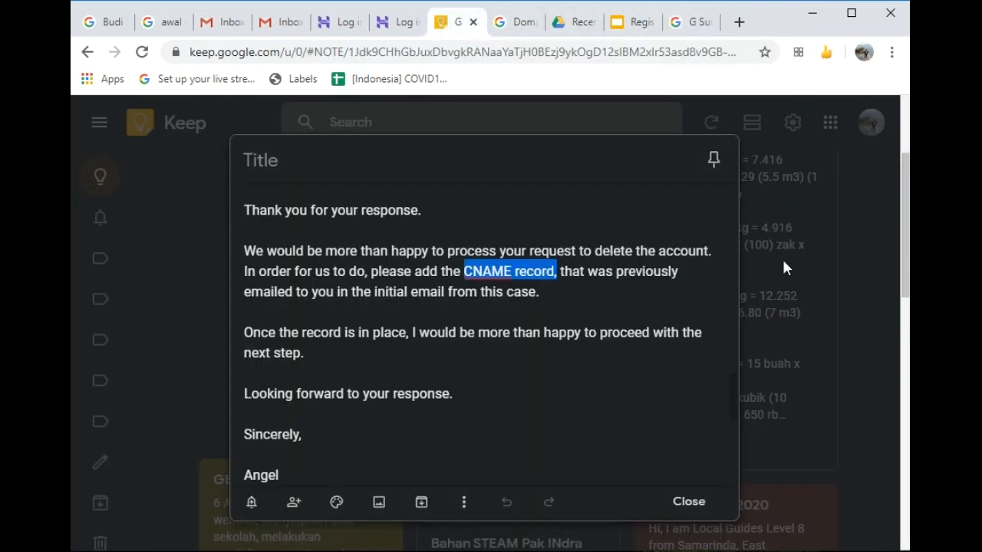
pyautogui.moveTo(735, 398); pyautogui.dragTo(720, 298)
pyautogui.scroll(-2, 719, 304)
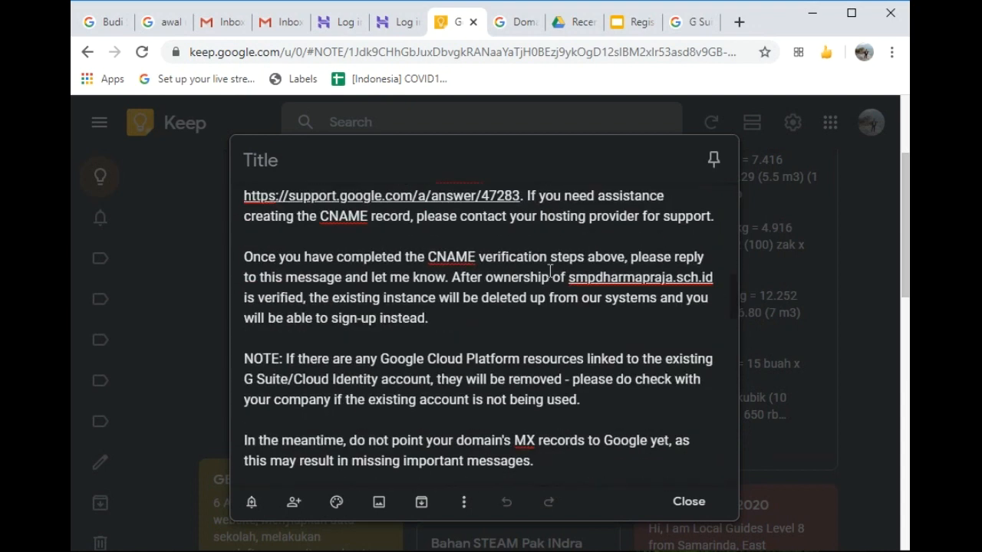
pyautogui.moveTo(569, 280); pyautogui.dragTo(713, 286)
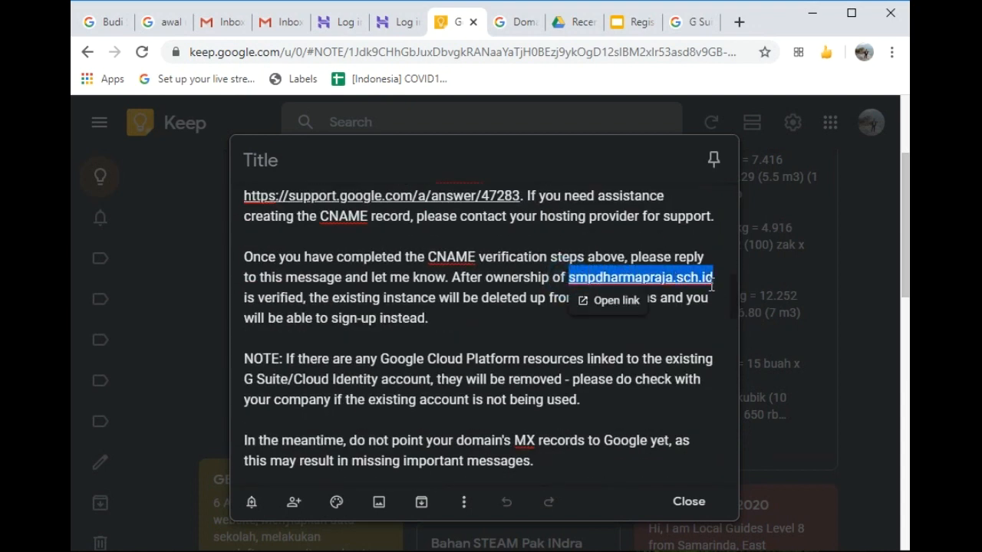
pyautogui.click(690, 21)
pyautogui.click(741, 23)
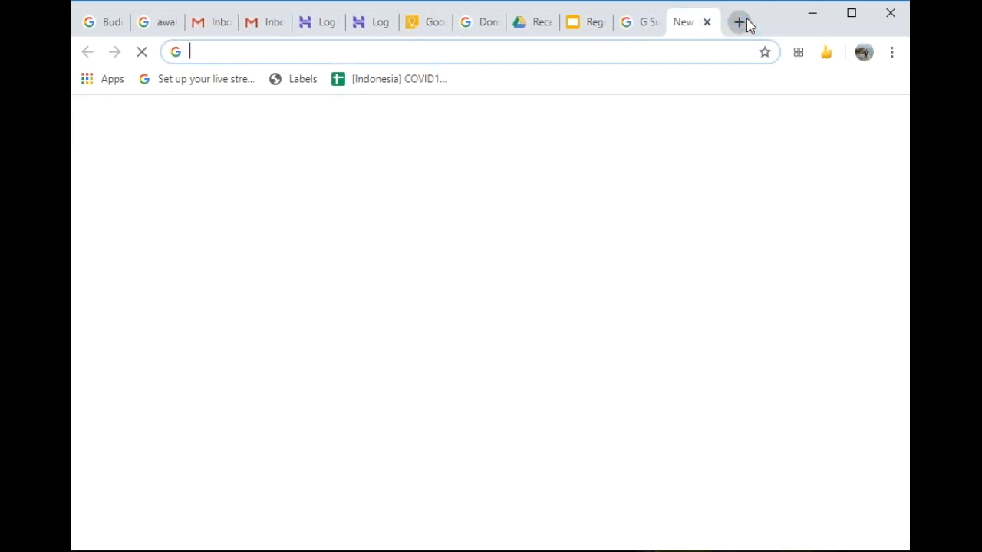
pyautogui.write('np')
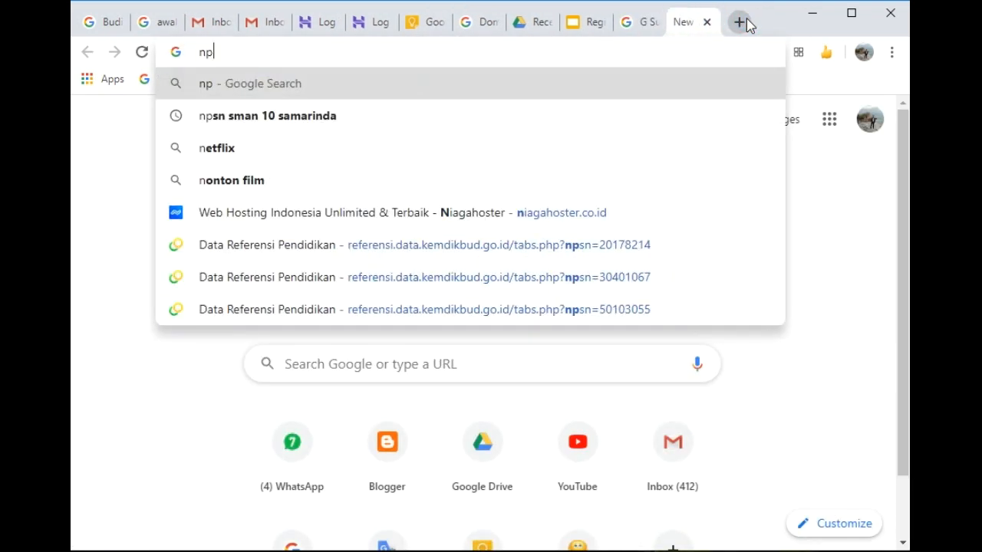
pyautogui.write('sn smpdharmapraja.sch.id')
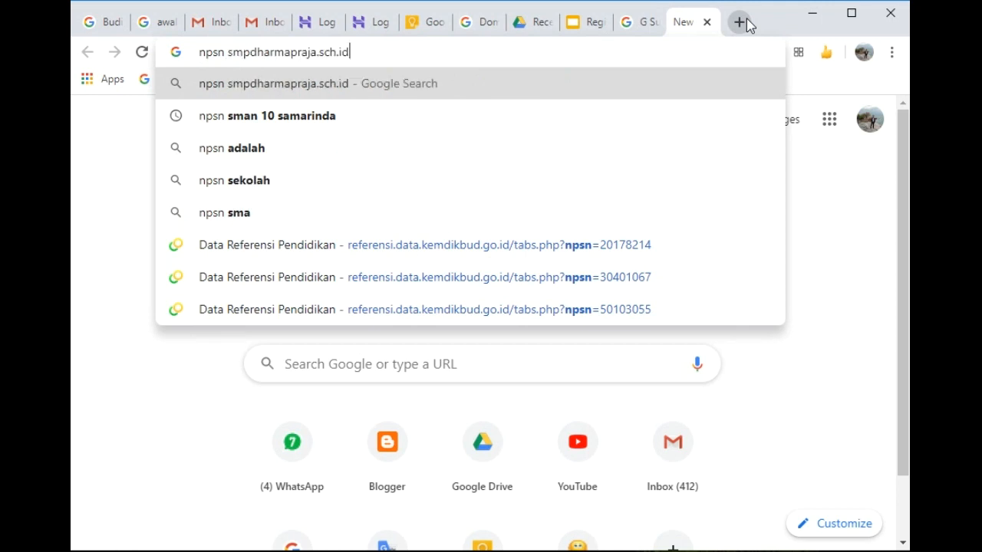
pyautogui.press('Return')
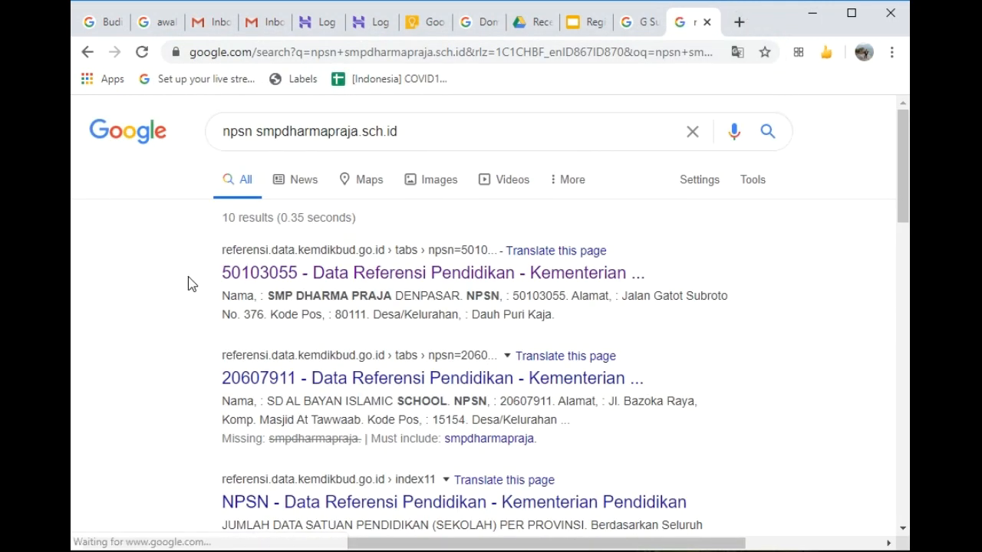
pyautogui.moveTo(187, 276); pyautogui.dragTo(299, 274)
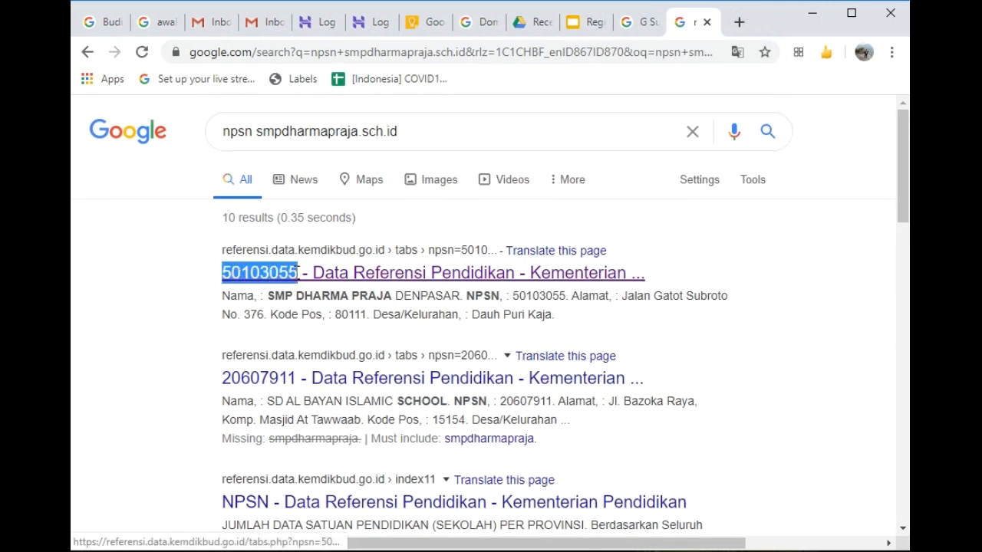
# Step: Load the Data Referensi tabs.php?npsn=50103055 profile page for the school
pyautogui.click(391, 58)
pyautogui.write('np')
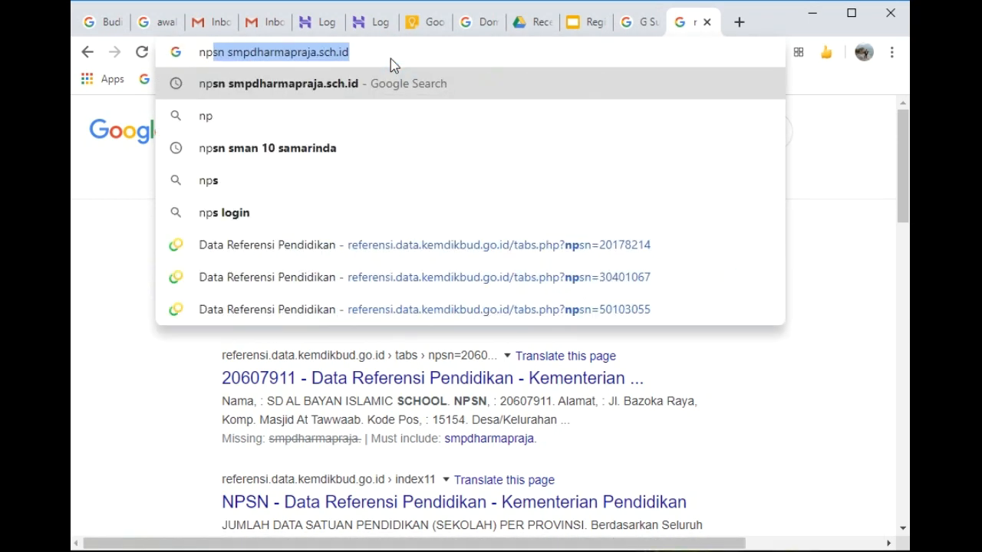
pyautogui.press('Down')
pyautogui.press('Down')
pyautogui.press('Down')
pyautogui.press('Down')
pyautogui.press('Down')
pyautogui.hotkey('ctrl', 'shift', 'Left')
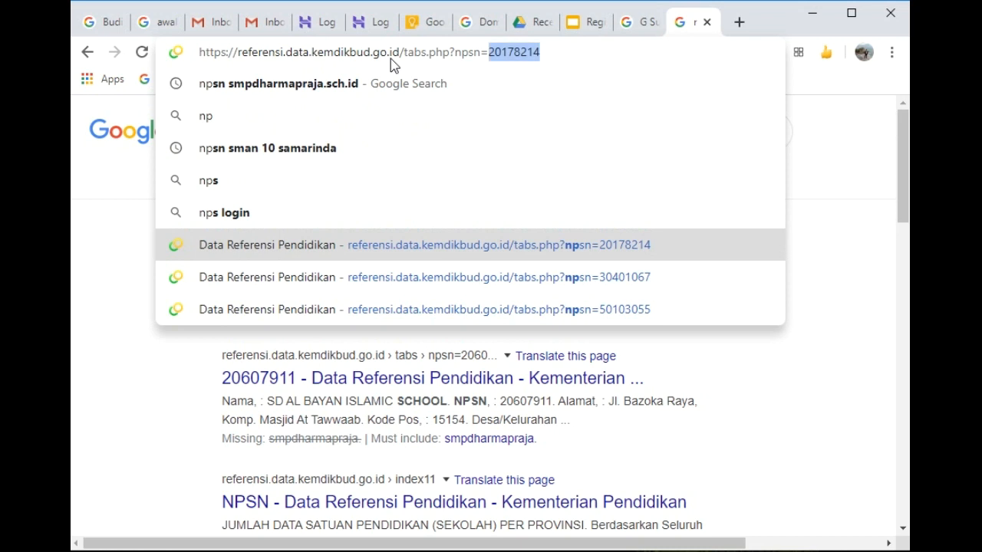
pyautogui.write('Search Results Web results 50103055')
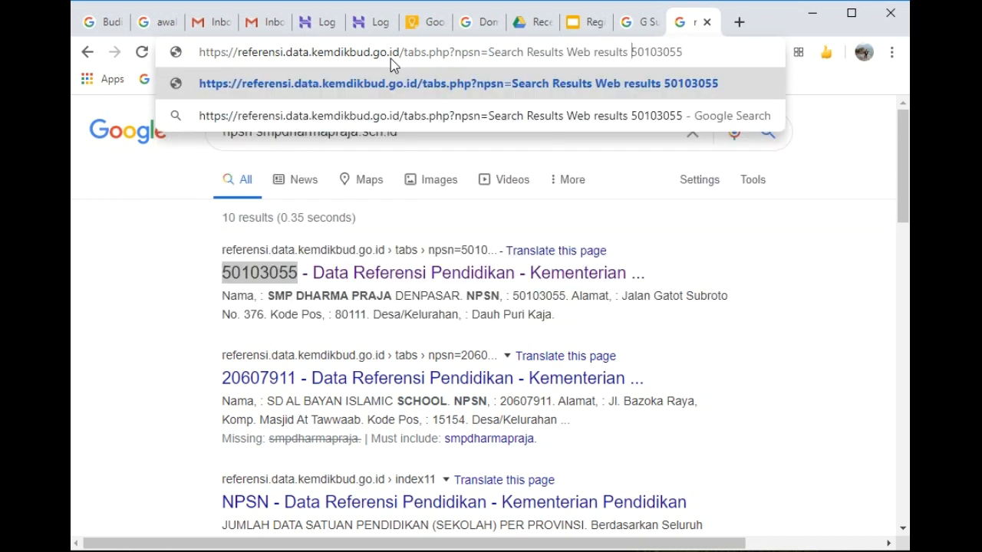
pyautogui.hotkey('ctrl', 'shift', 'Left')
pyautogui.hotkey('ctrl', 'shift', 'Left')
pyautogui.hotkey('ctrl', 'shift', 'Left')
pyautogui.hotkey('ctrl', 'shift', 'Left')
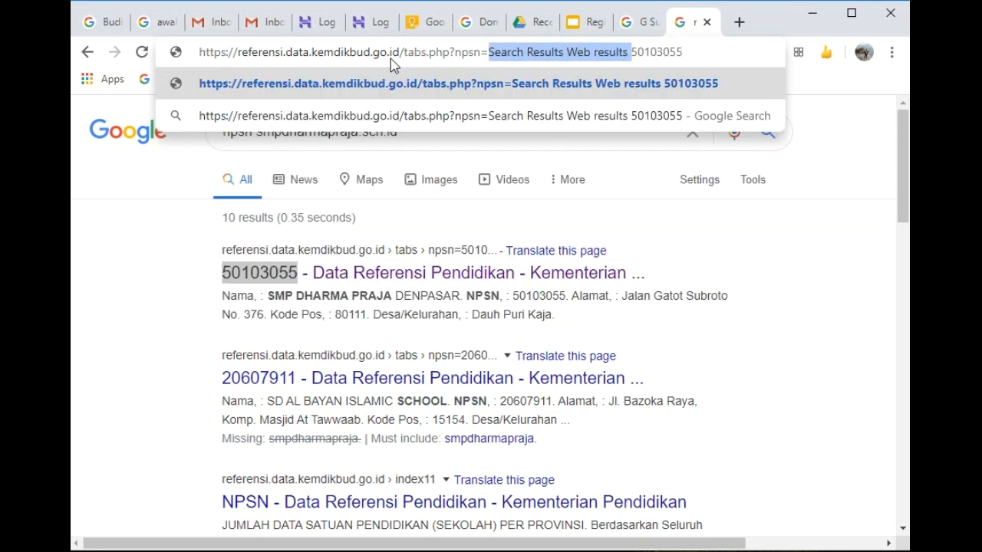
pyautogui.press('BackSpace')
pyautogui.press('Return')
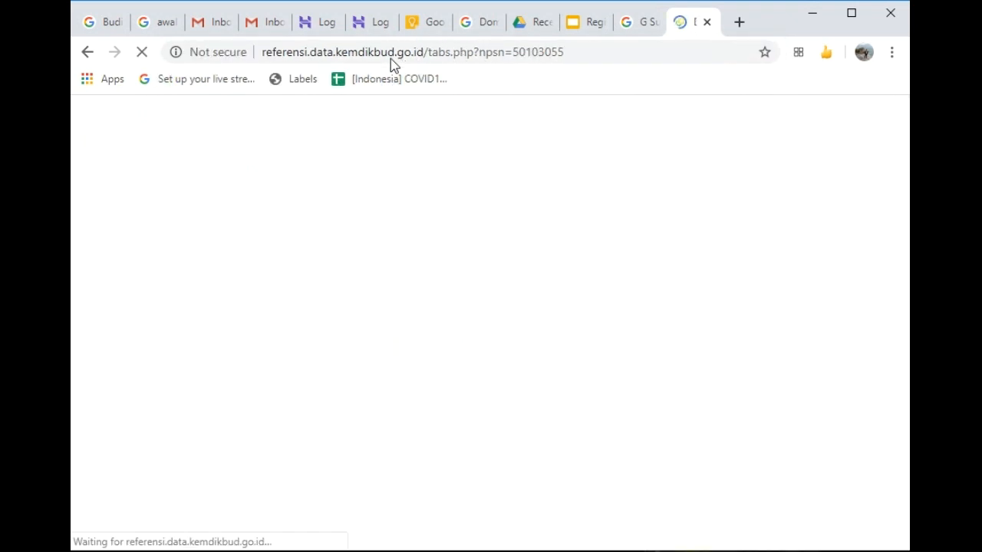
# Step: Select the school name SMP DHARMA PRAJA DENPASAR on the profile page and go back to the signup
pyautogui.moveTo(491, 285); pyautogui.dragTo(299, 293)
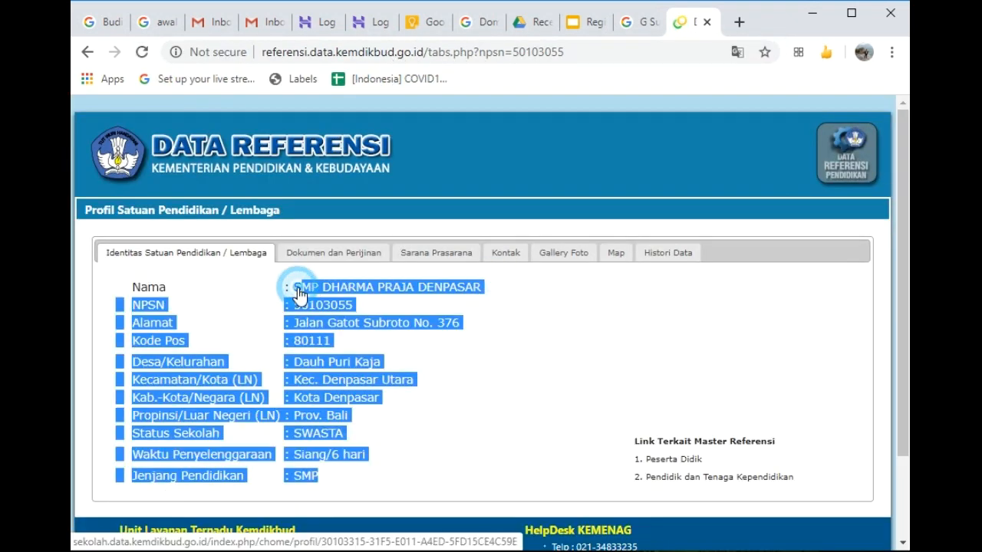
pyautogui.click(293, 285)
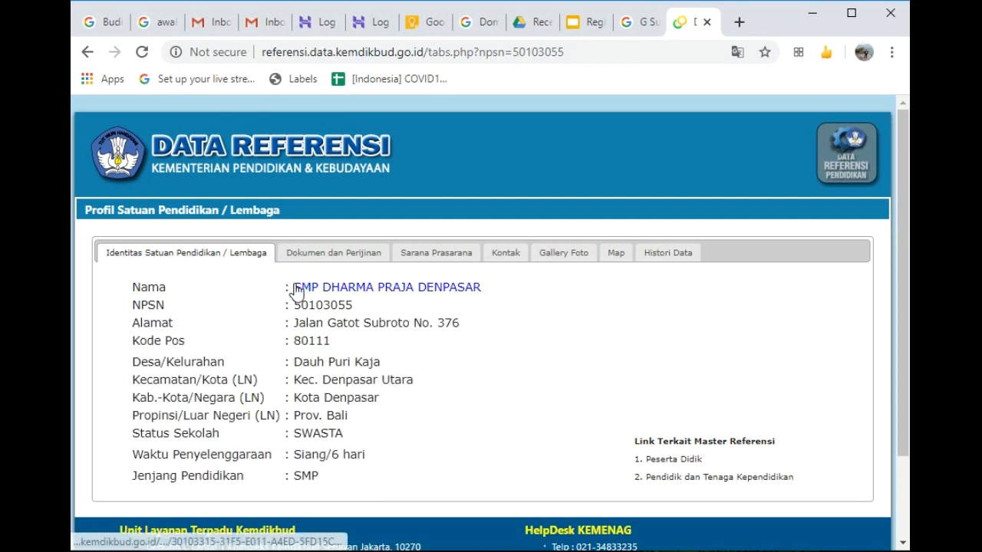
pyautogui.moveTo(493, 290)
pyautogui.mouseDown()
pyautogui.moveTo(329, 283)
pyautogui.moveTo(522, 293)
pyautogui.moveTo(461, 289)
pyautogui.moveTo(497, 293)
pyautogui.moveTo(482, 296)
pyautogui.mouseUp()
pyautogui.hotkey('ctrl', 'c')
pyautogui.click(292, 285)
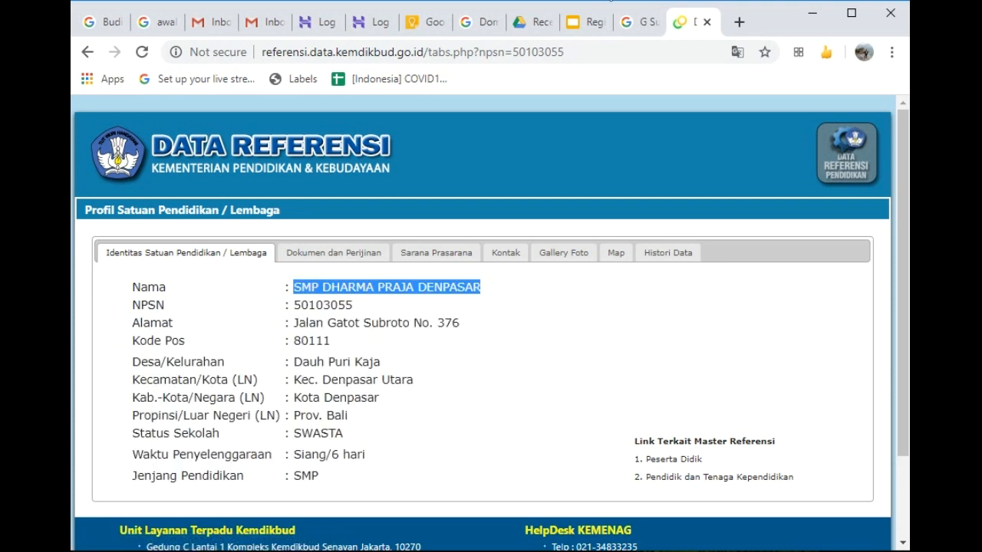
pyautogui.click(634, 23)
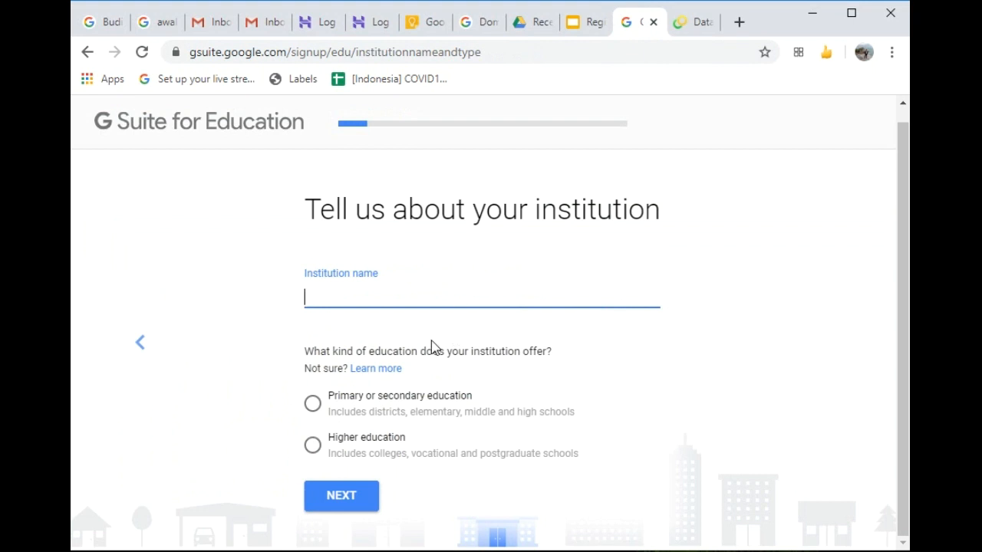
# Step: Paste SMP DHARMA PRAJA DENPASAR as the institution name and choose Primary or secondary education
pyautogui.hotkey('ctrl', 'v')
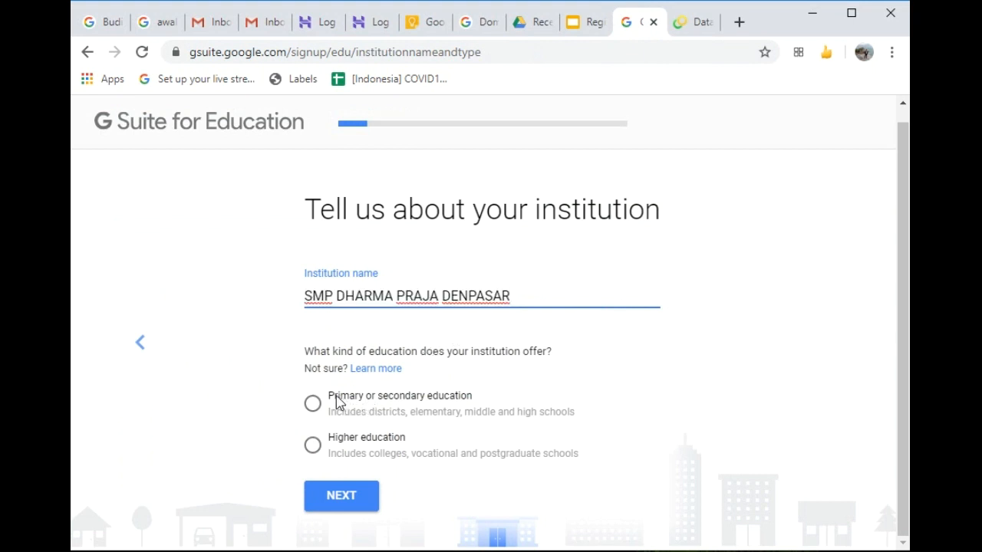
pyautogui.click(314, 404)
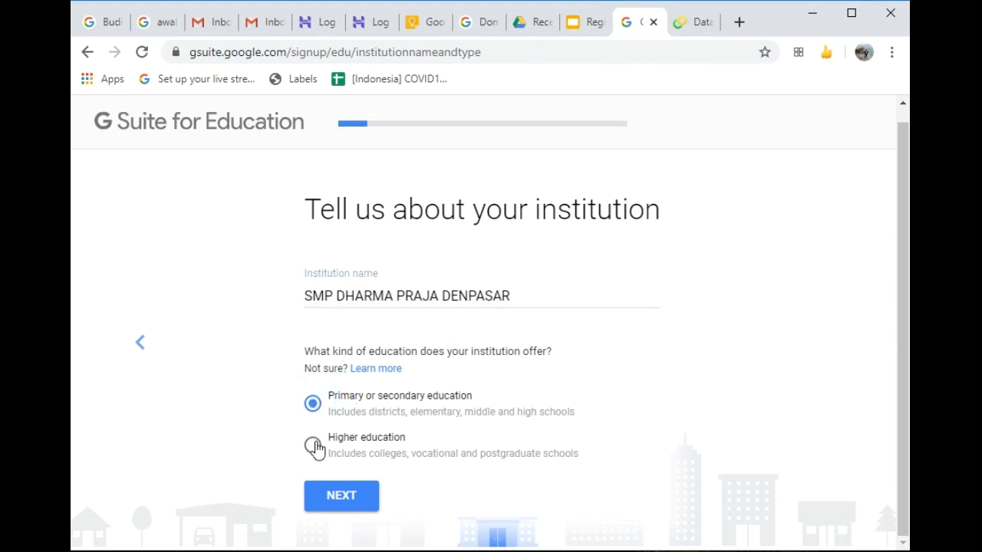
pyautogui.click(341, 495)
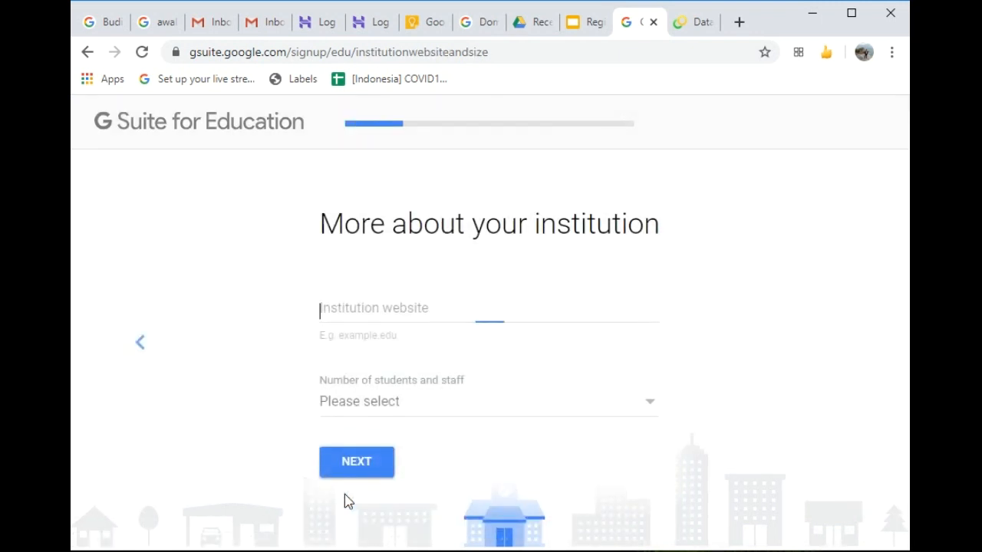
# Step: Enter website smpdharmapraja.sch.id, school size 1000 - 2000, and the institution phone number
pyautogui.click(695, 21)
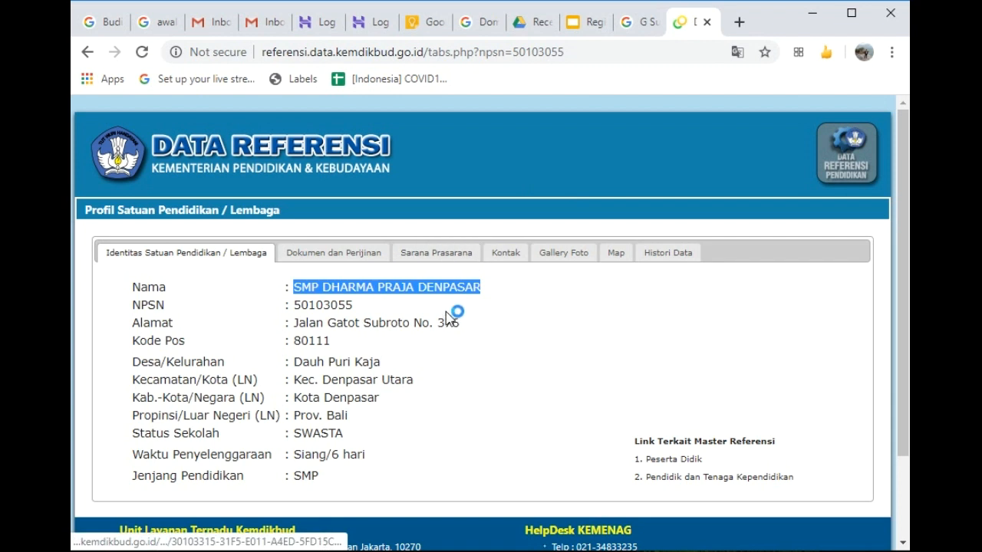
pyautogui.click(506, 252)
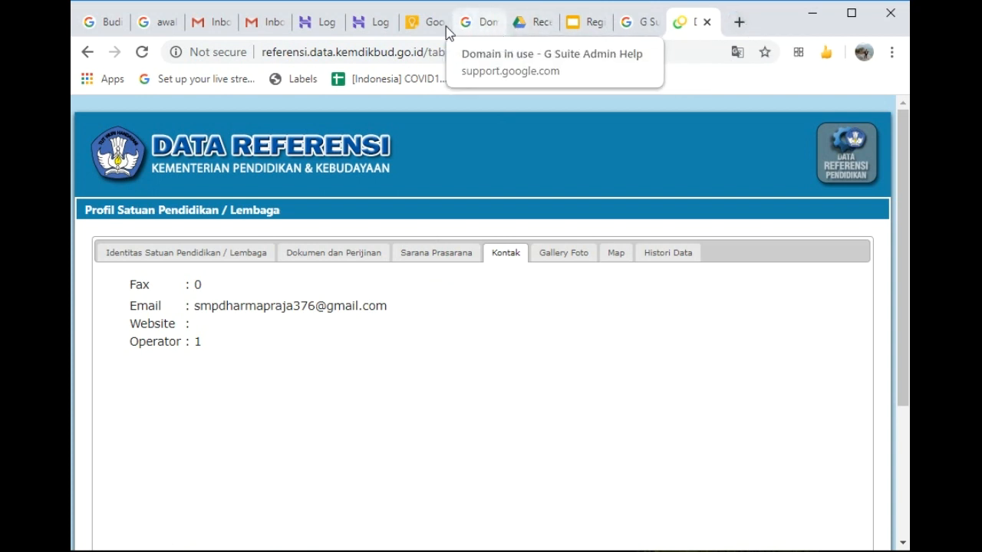
pyautogui.click(412, 31)
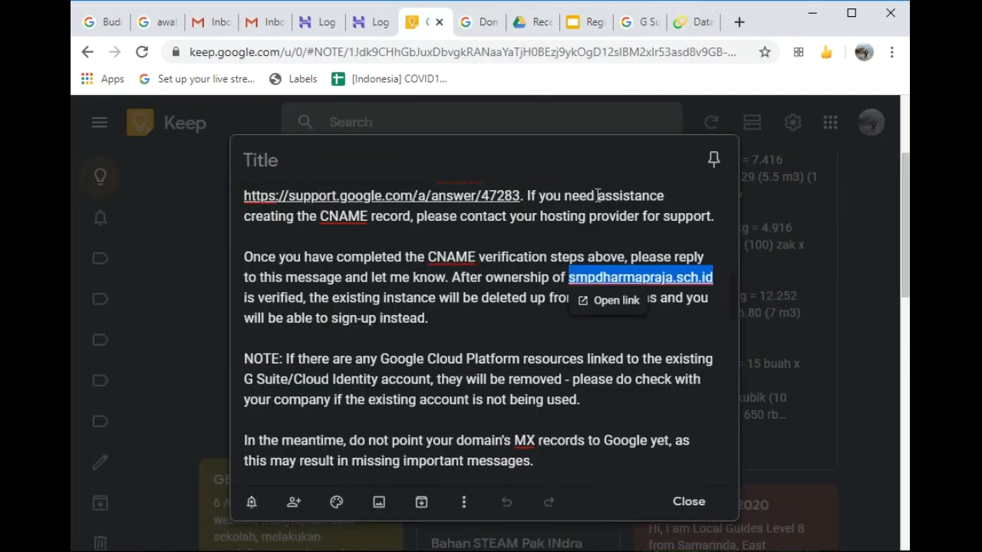
pyautogui.click(636, 21)
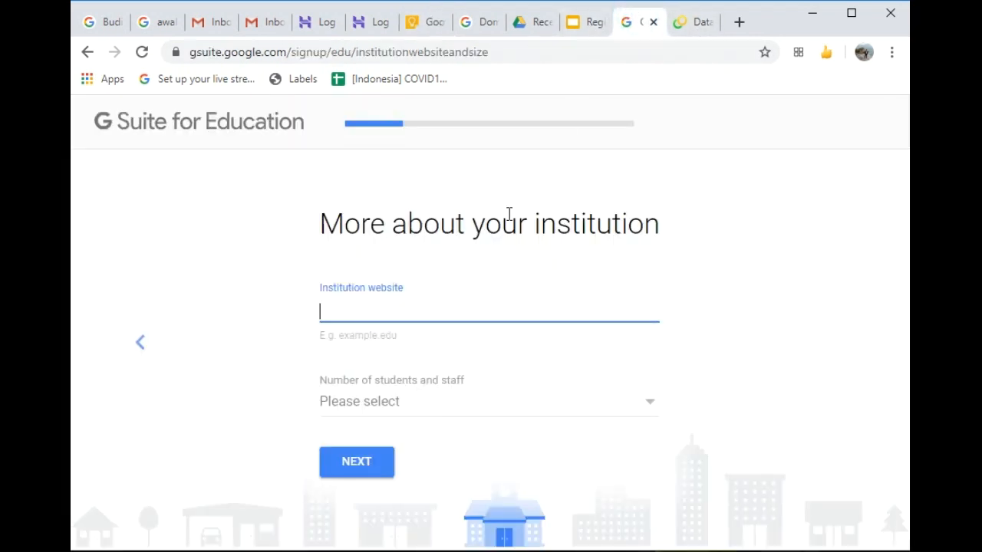
pyautogui.write('smpdharmapraja.sch.id')
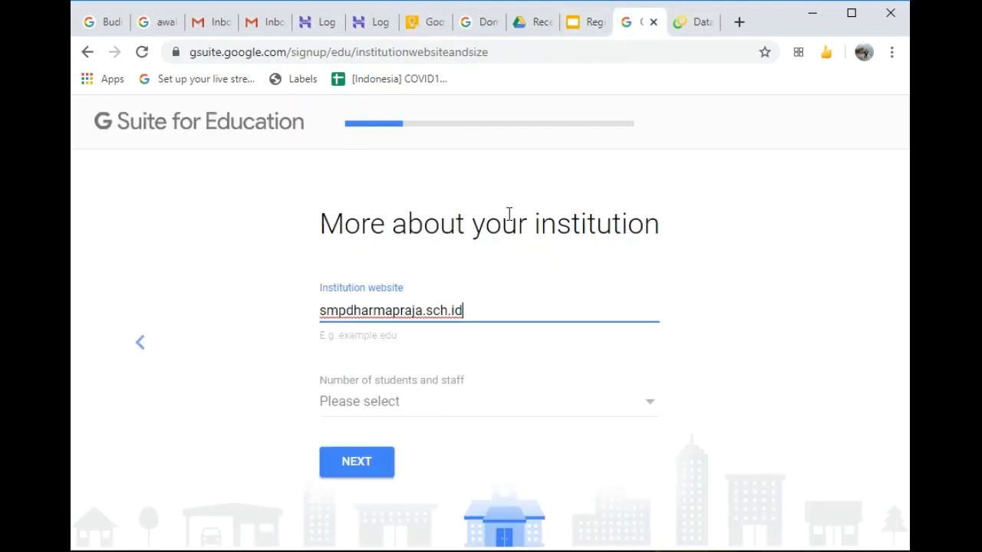
pyautogui.click(412, 402)
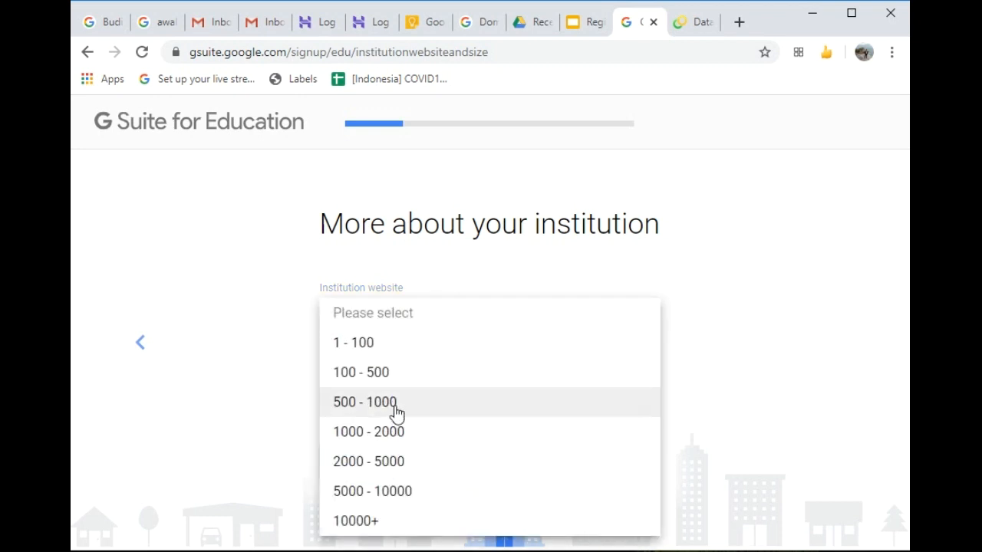
pyautogui.click(406, 431)
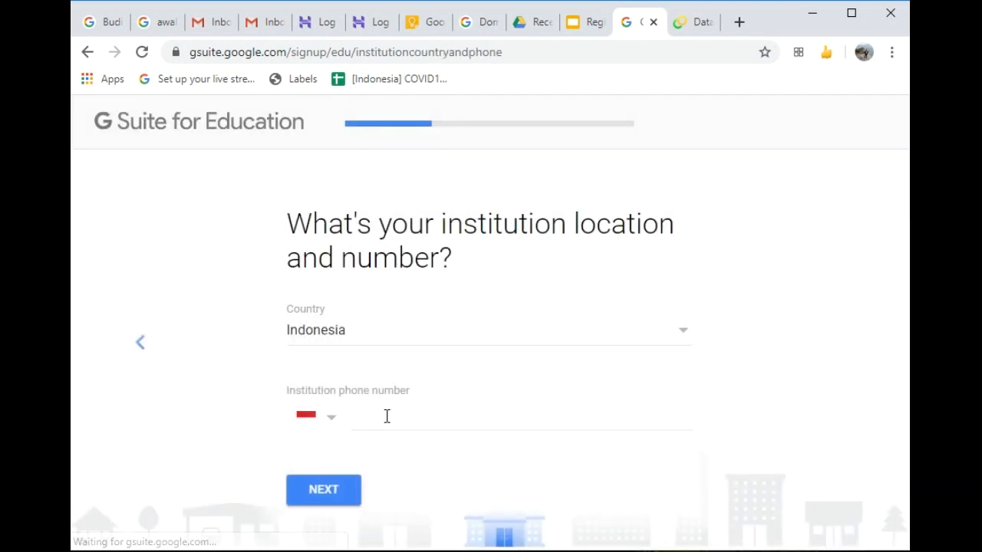
pyautogui.click(418, 421)
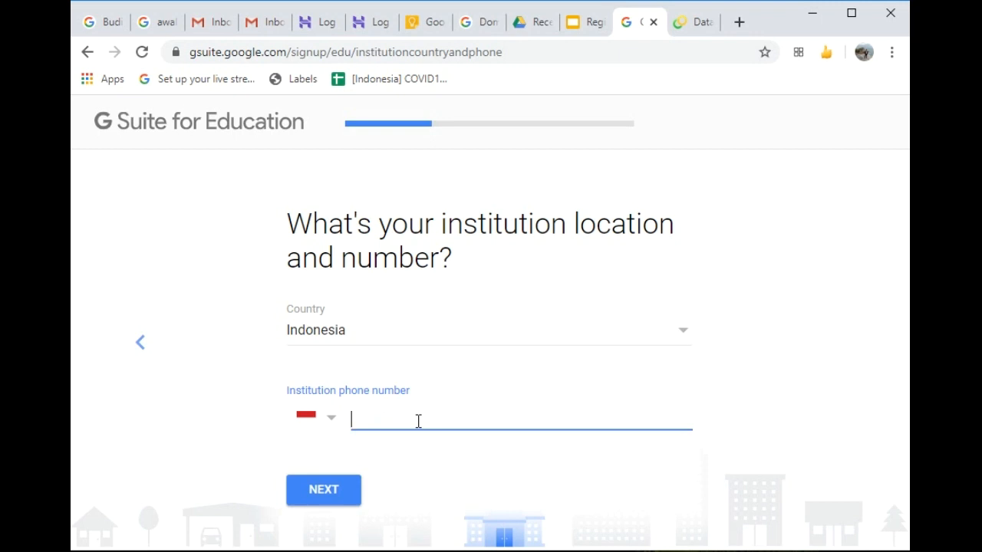
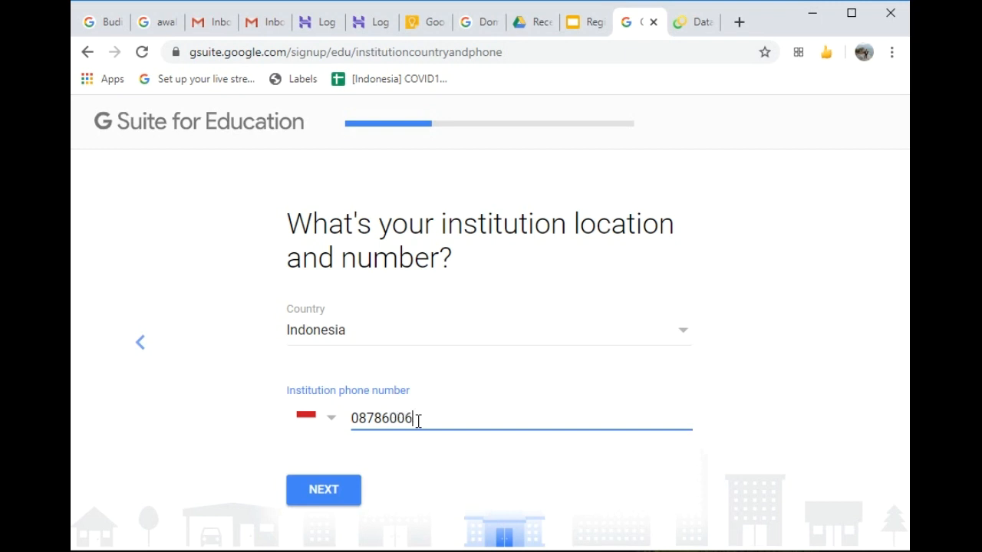
# Step: Submit the phone number and paste the school's street address copied from its profile page
pyautogui.click(320, 485)
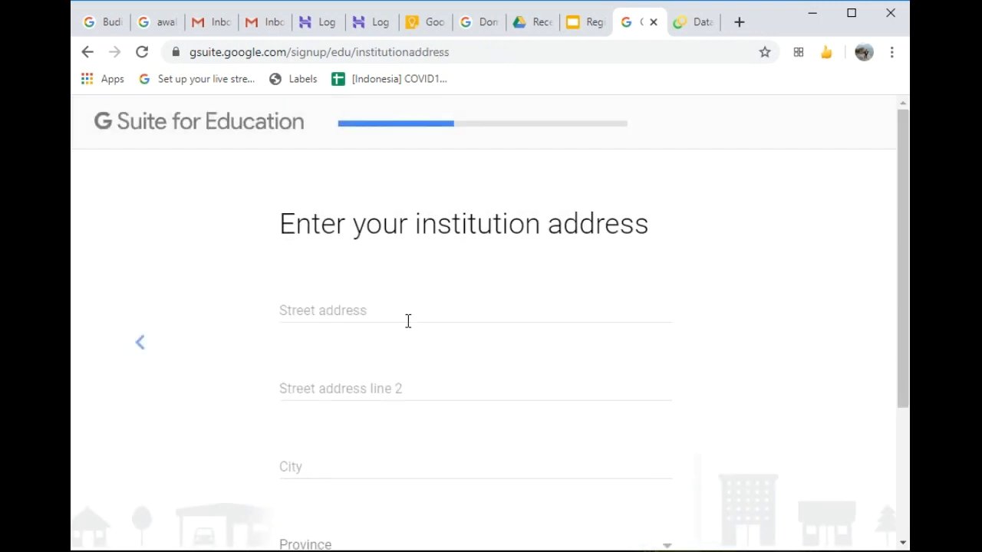
pyautogui.click(399, 314)
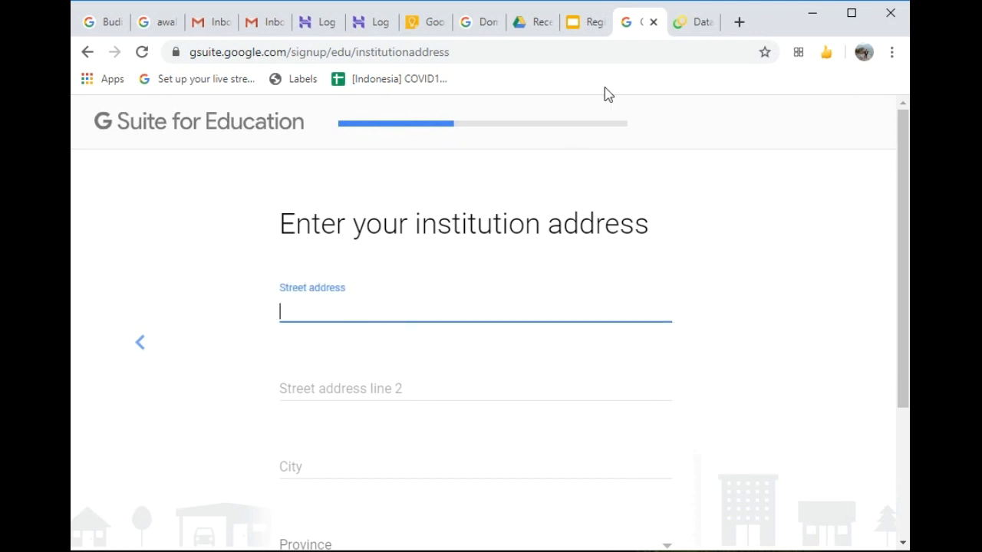
pyautogui.click(685, 21)
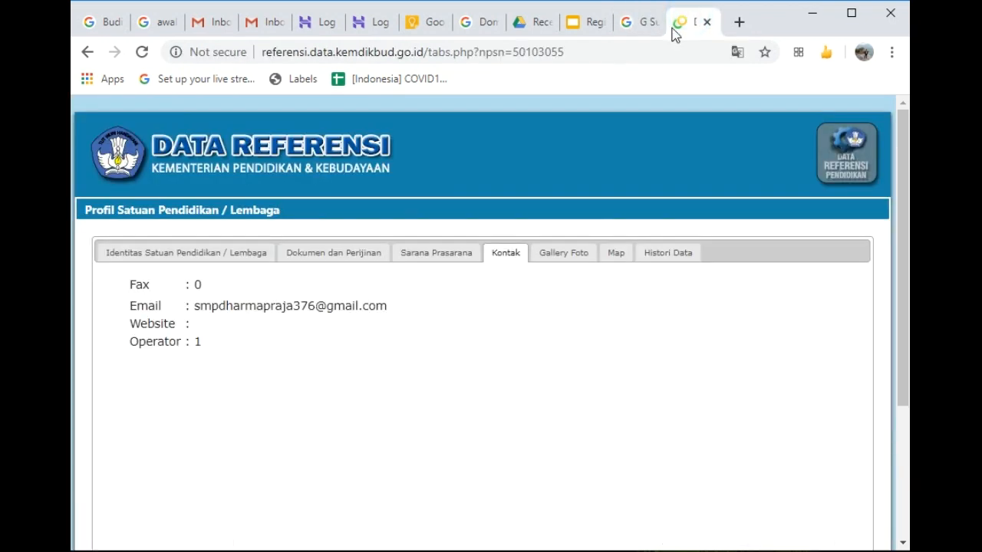
pyautogui.click(208, 254)
pyautogui.moveTo(293, 322); pyautogui.dragTo(476, 328)
pyautogui.hotkey('ctrl', 'c')
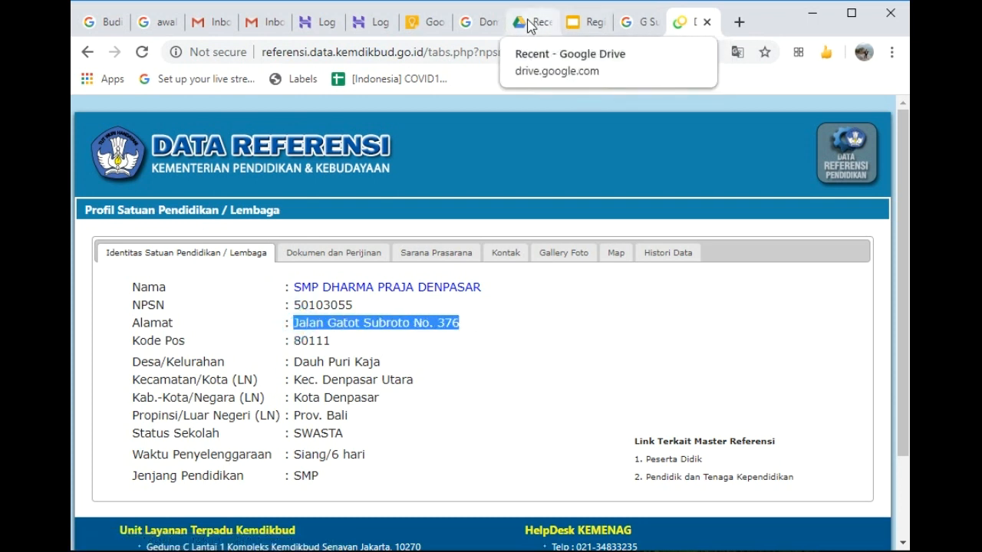
pyautogui.click(638, 23)
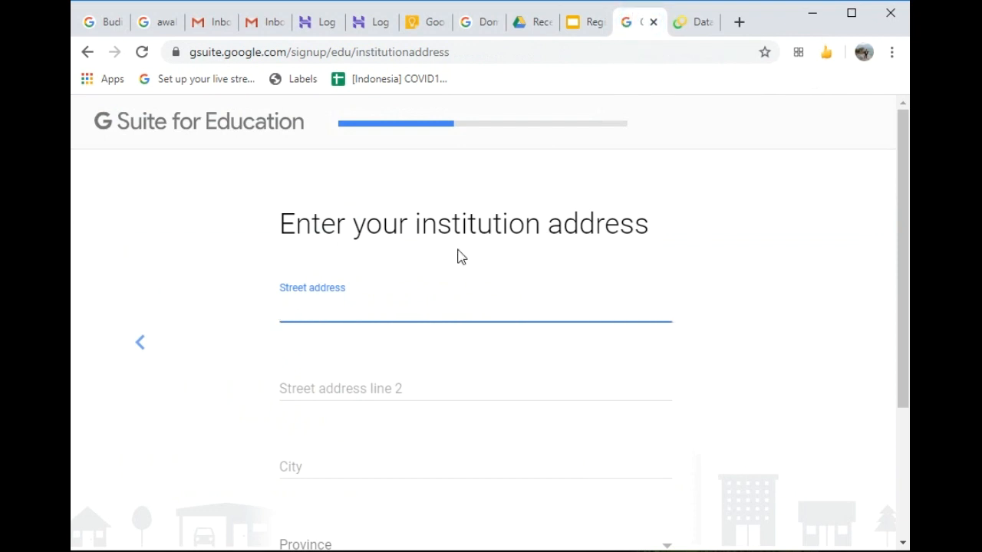
pyautogui.hotkey('ctrl', 'v')
pyautogui.click(710, 368)
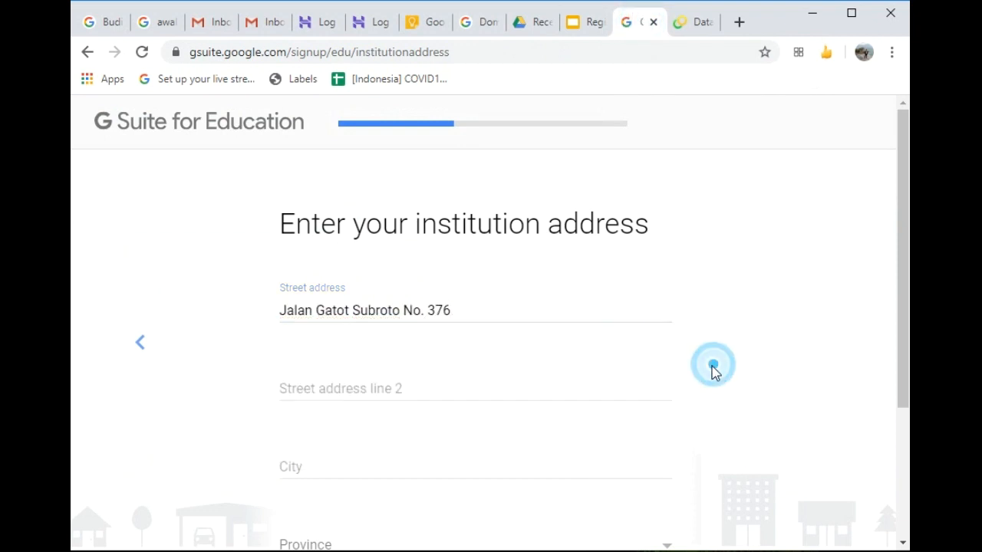
# Step: Set city Denpasar, province Bali and postal code 80111, then submit the address
pyautogui.click(341, 458)
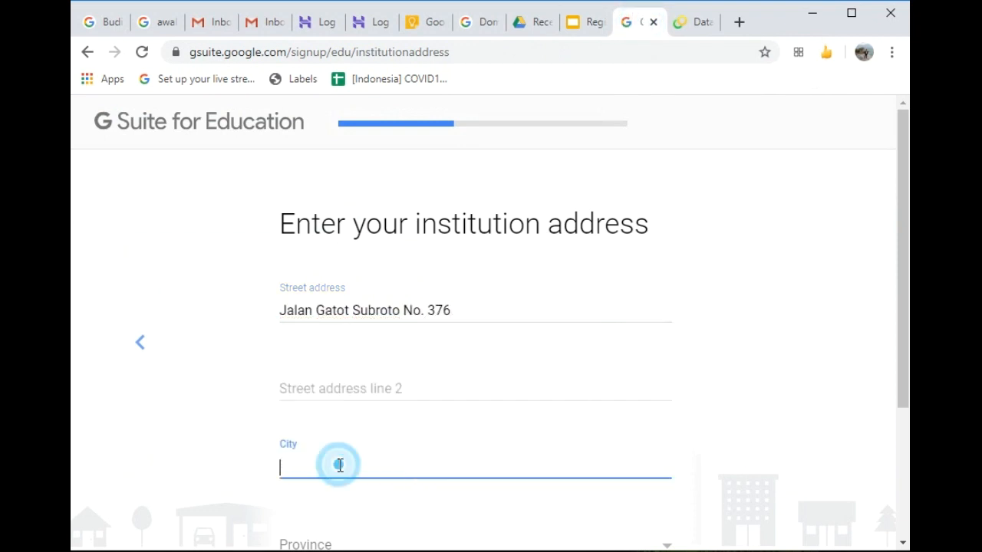
pyautogui.write('Denpasar')
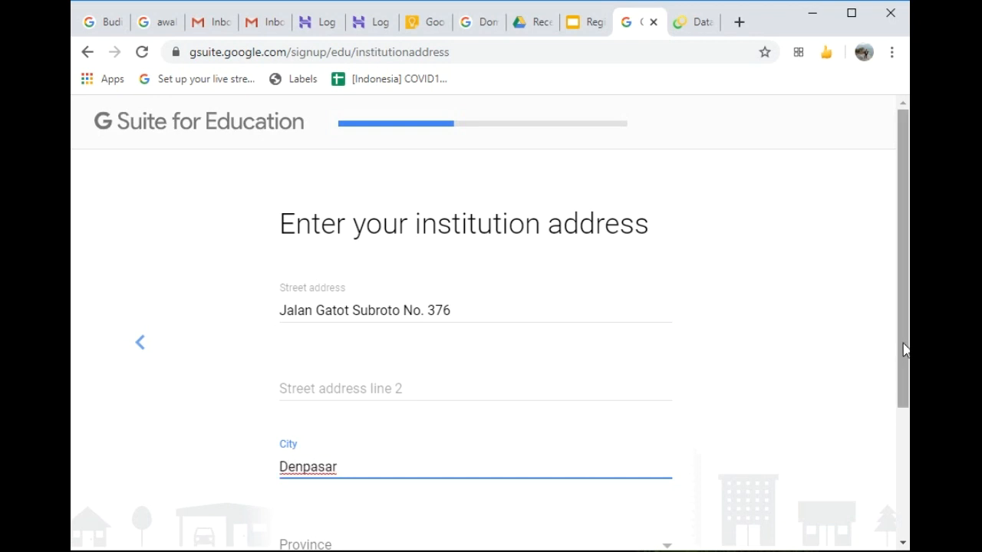
pyautogui.scroll(-3, 904, 350)
pyautogui.click(504, 362)
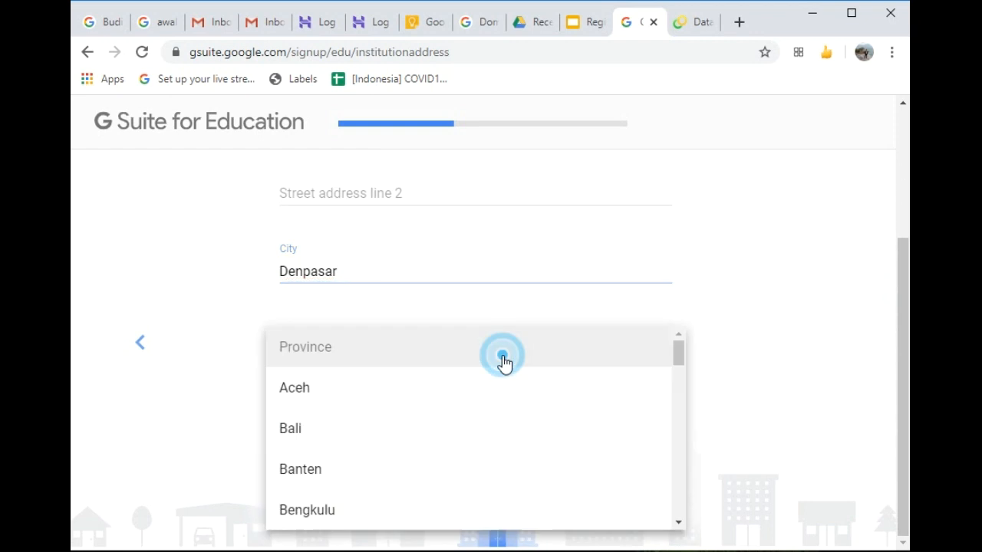
pyautogui.click(376, 442)
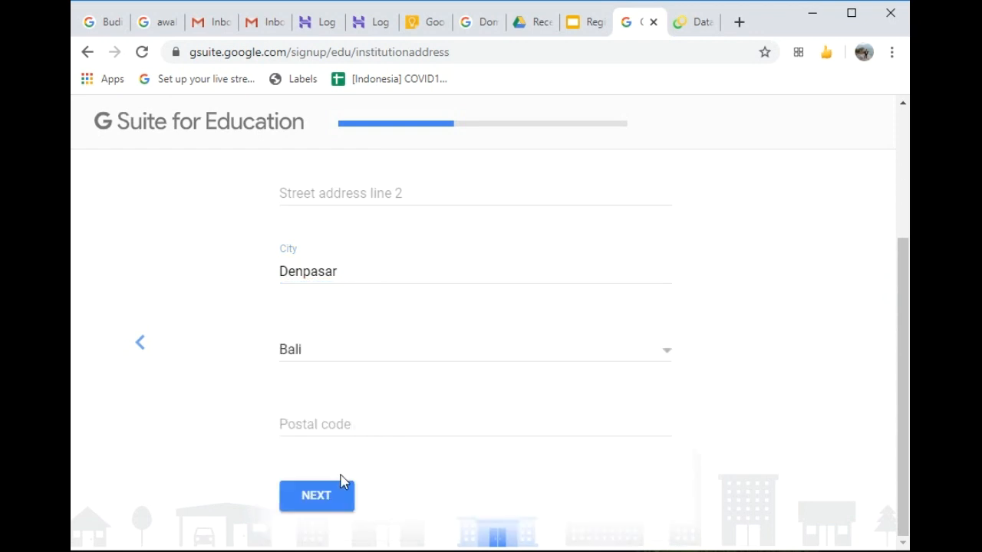
pyautogui.click(344, 431)
pyautogui.click(689, 29)
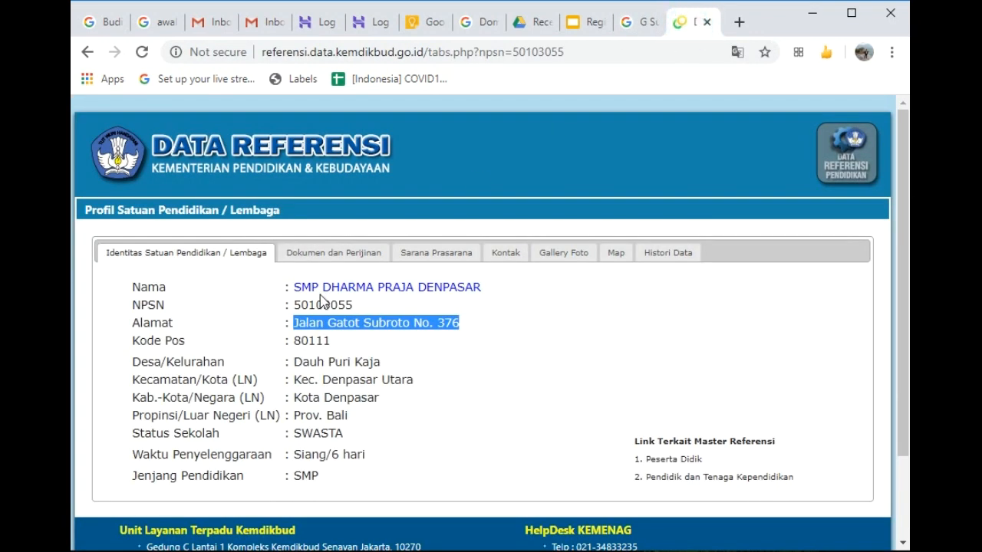
pyautogui.moveTo(345, 340); pyautogui.dragTo(298, 355)
pyautogui.hotkey('ctrl', 'c')
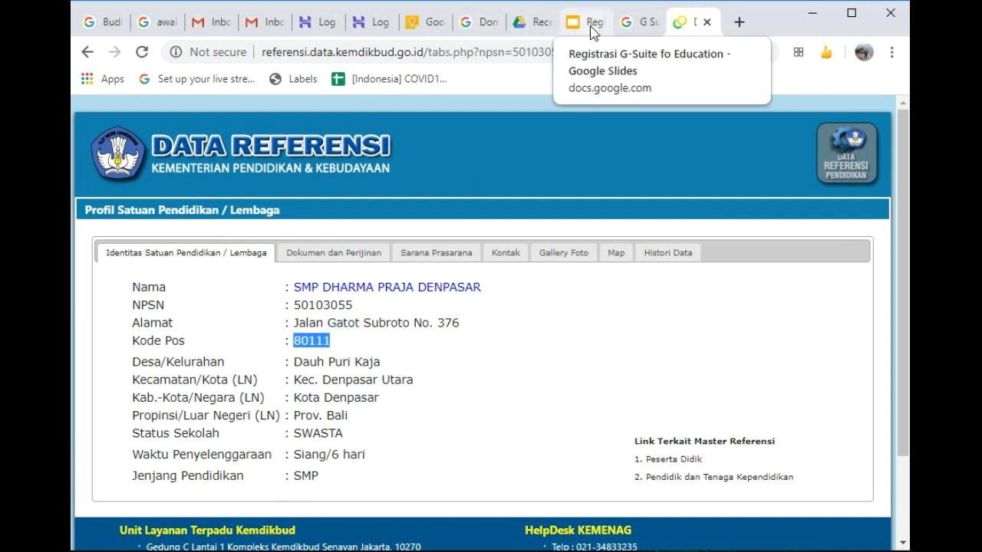
pyautogui.click(633, 21)
pyautogui.hotkey('ctrl', 'v')
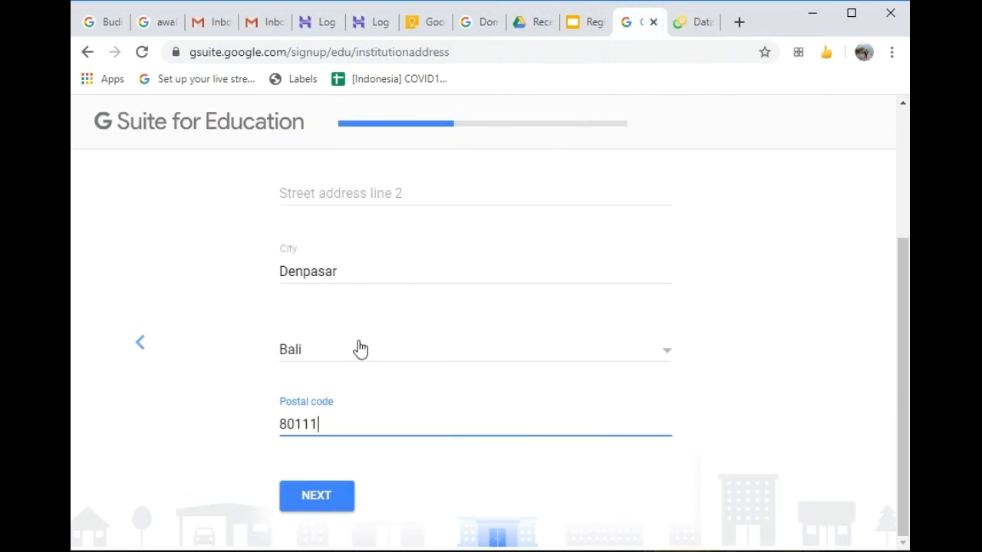
pyautogui.click(315, 498)
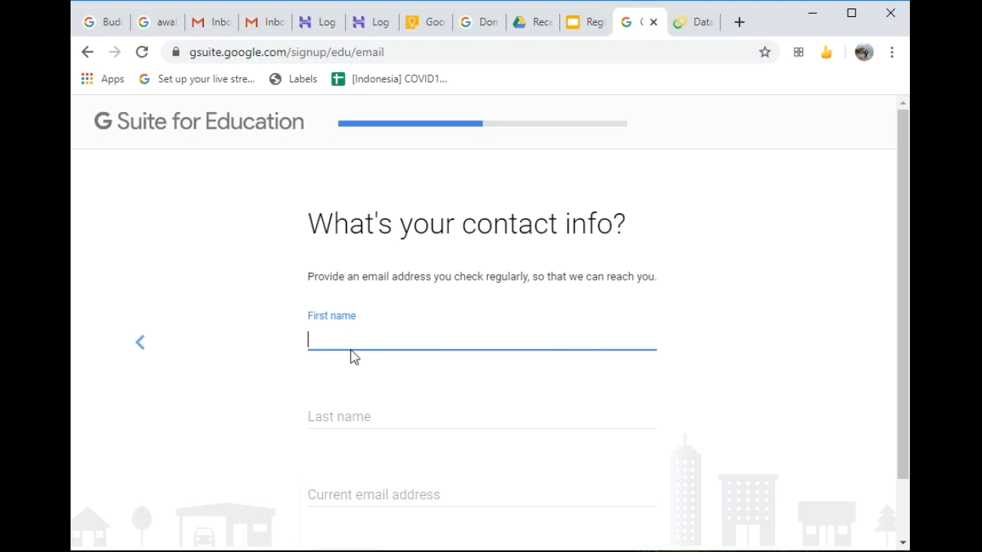
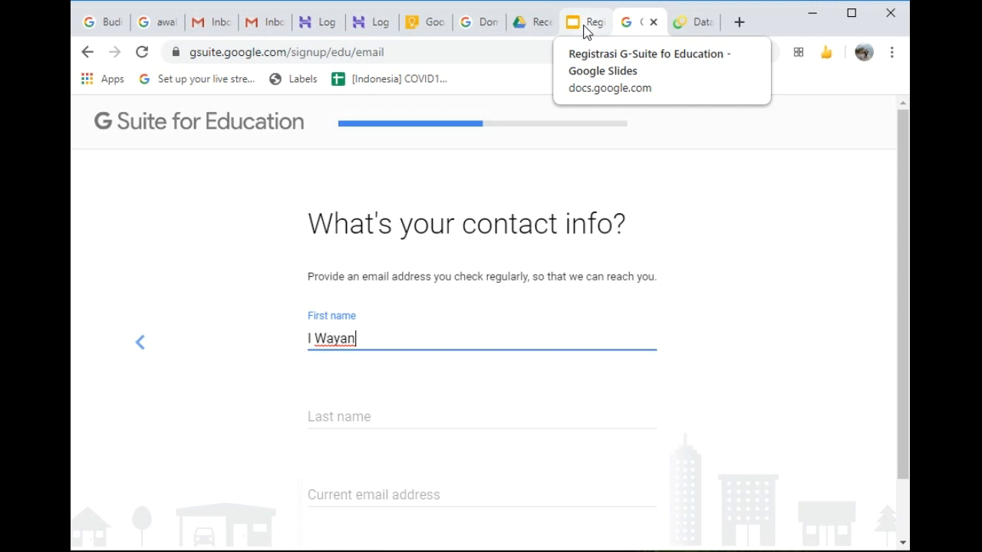
# Step: Enter the contact person's first name, correcting part of it, and type their last name
pyautogui.hotkey('ctrl', 'shift', 'Left')
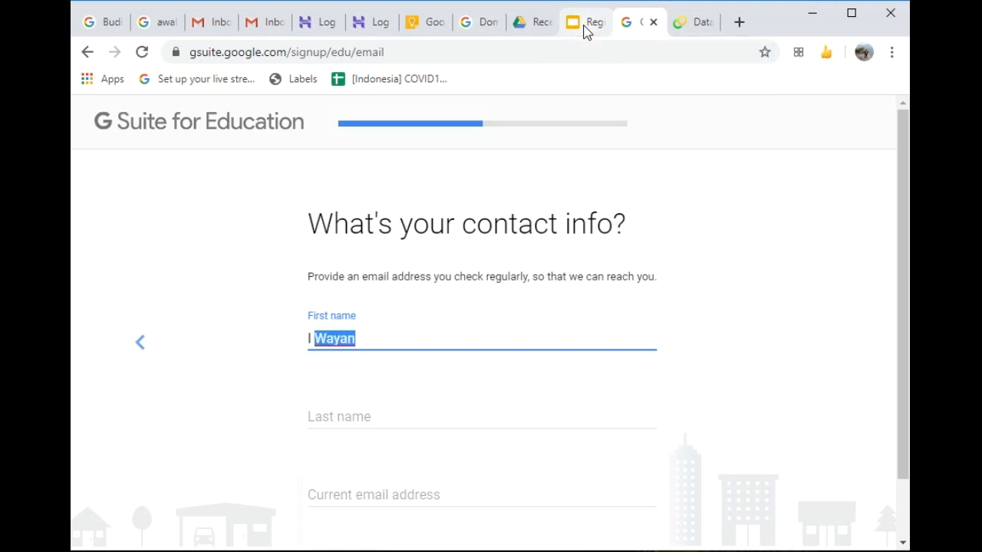
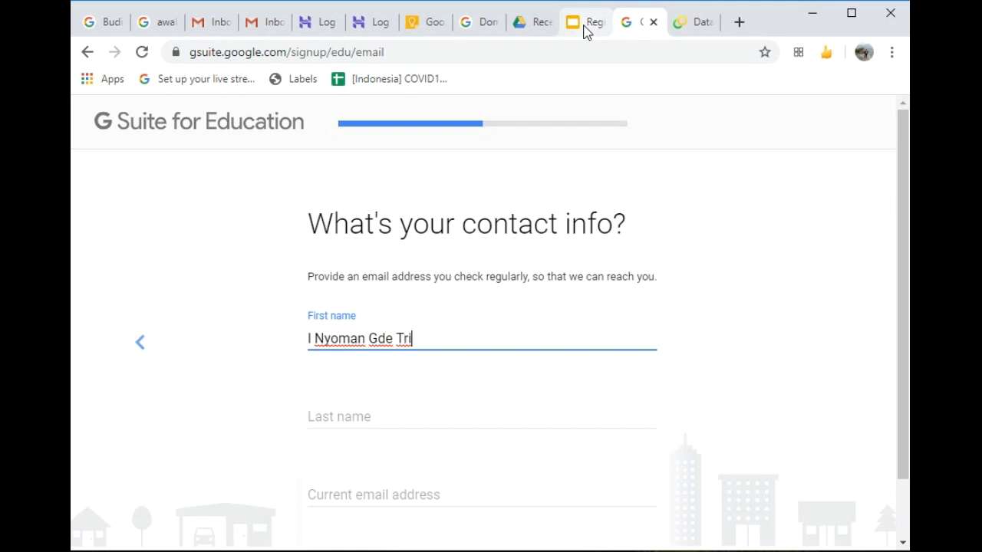
pyautogui.click(438, 412)
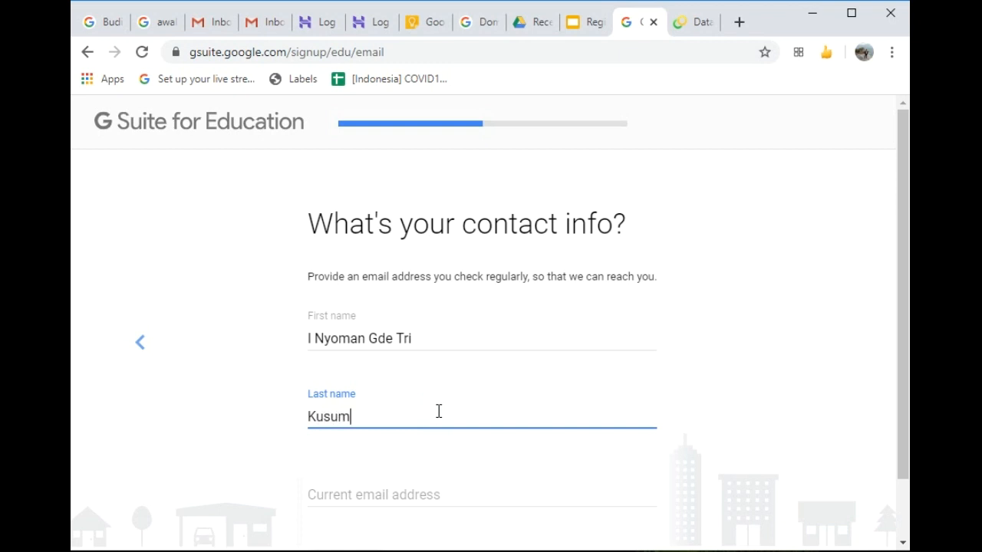
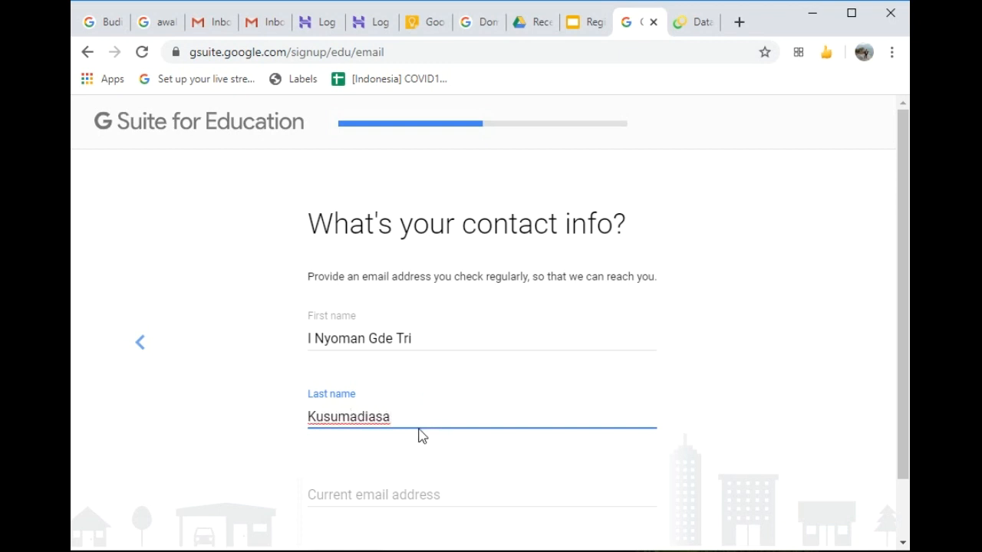
# Step: Enter the contact's Gmail address, removing a stray @, and submit the contact info
pyautogui.click(434, 494)
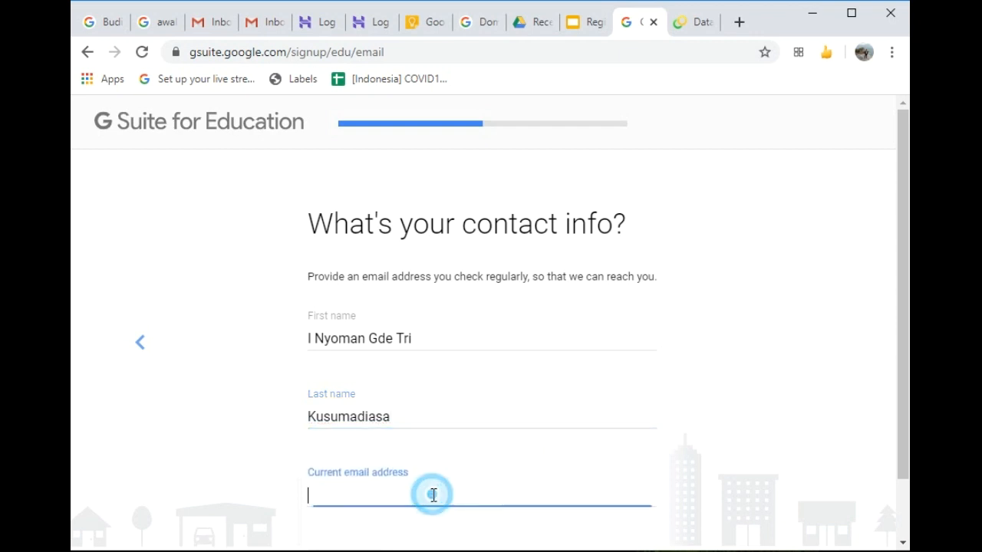
pyautogui.moveTo(907, 345); pyautogui.dragTo(908, 381)
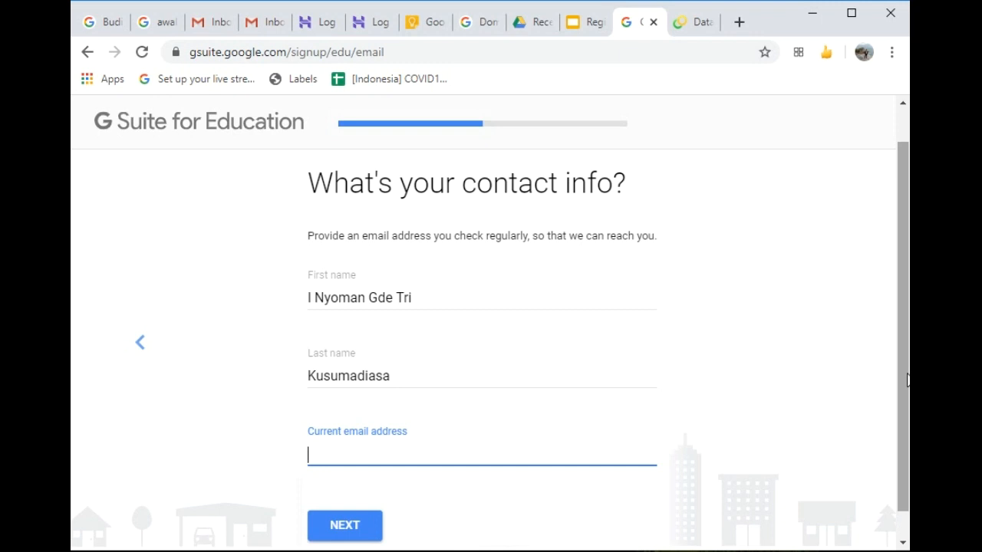
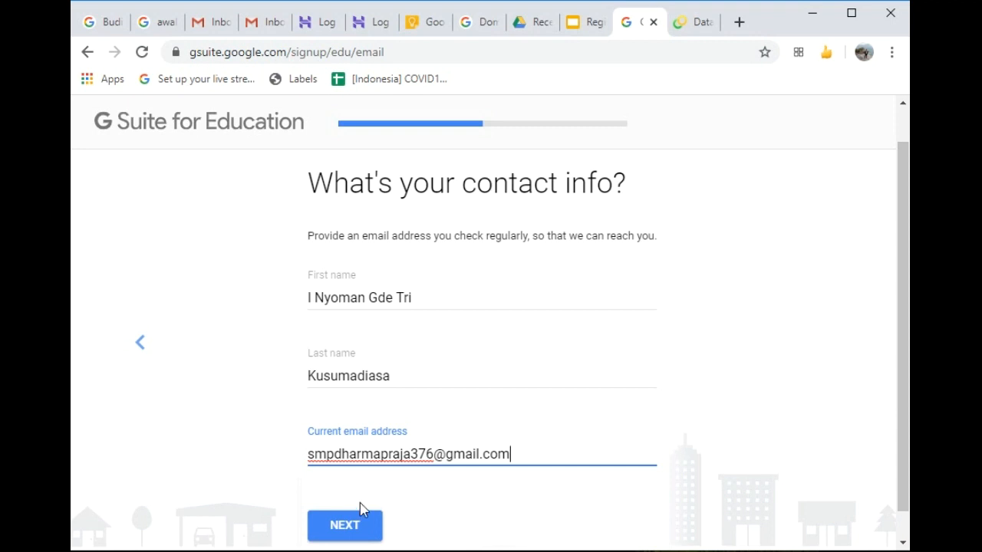
pyautogui.click(335, 535)
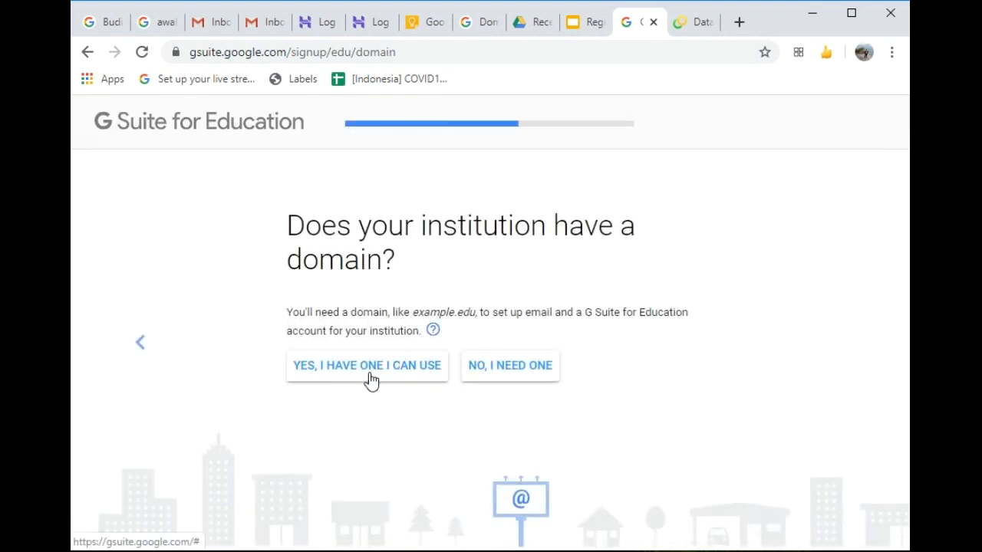
# Step: Answer that a domain exists, paste smpdharmapraja.sch.id from the Keep note, and submit it
pyautogui.click(371, 376)
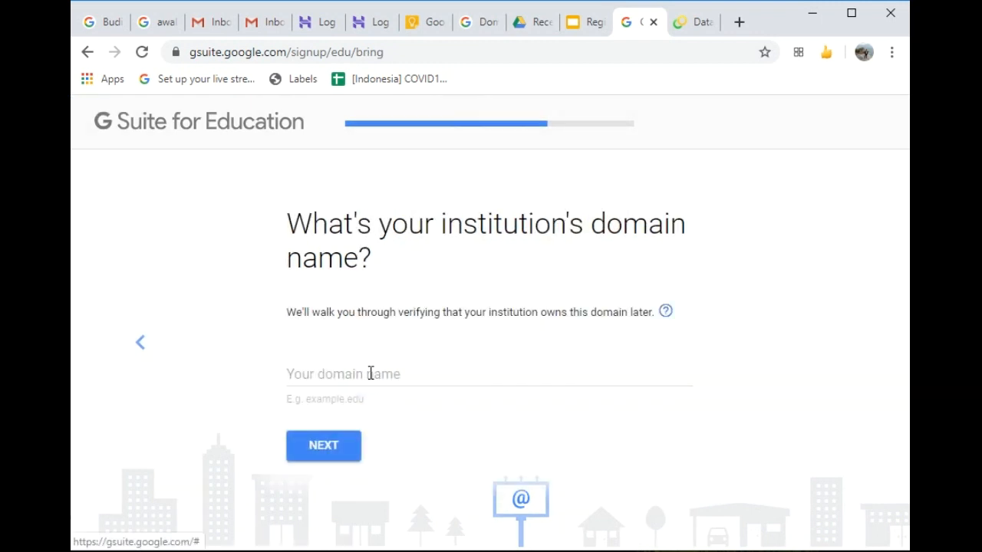
pyautogui.click(336, 379)
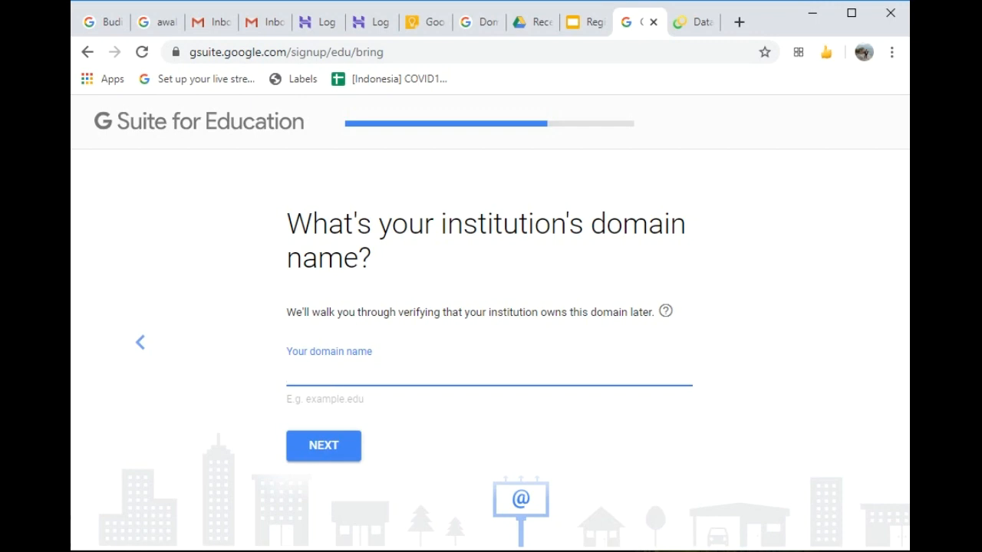
pyautogui.click(697, 23)
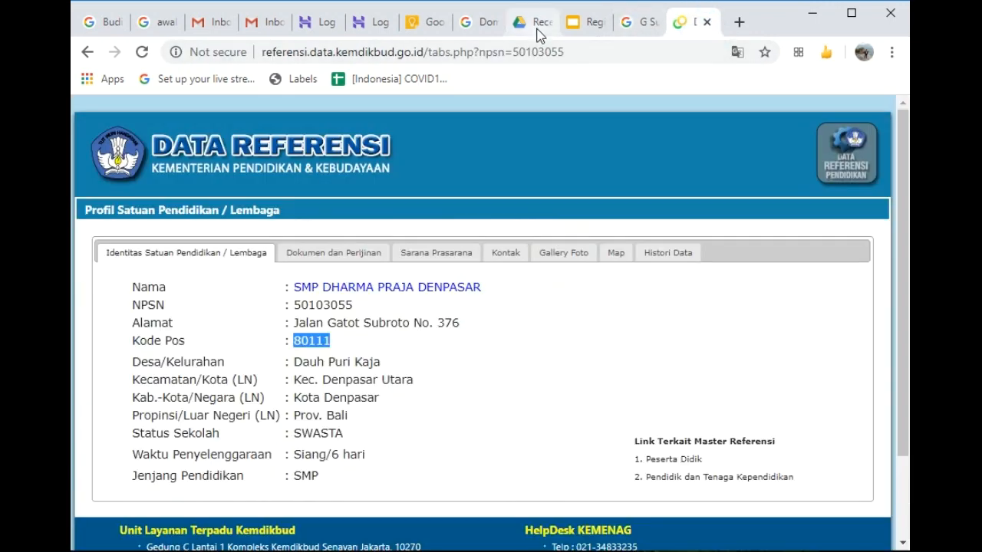
pyautogui.click(572, 26)
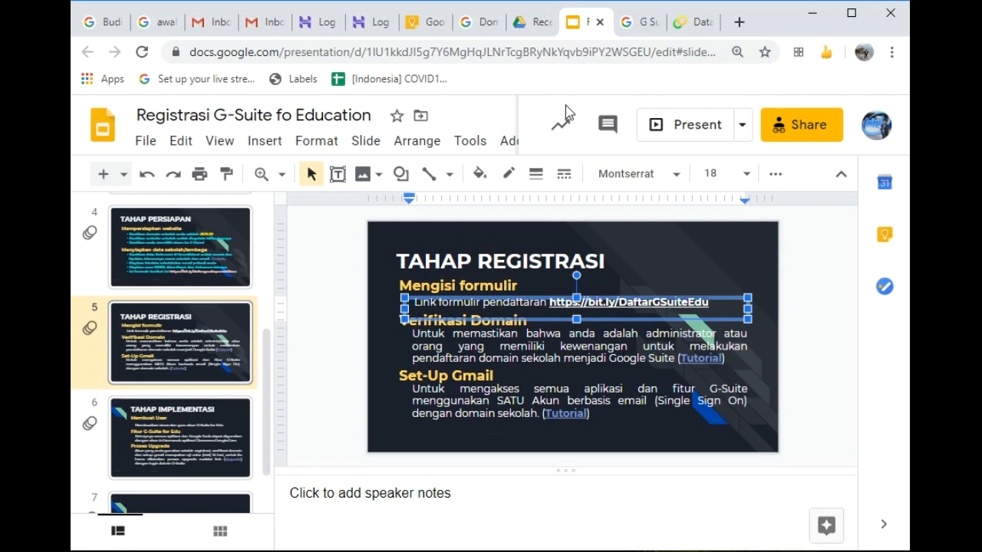
pyautogui.click(427, 22)
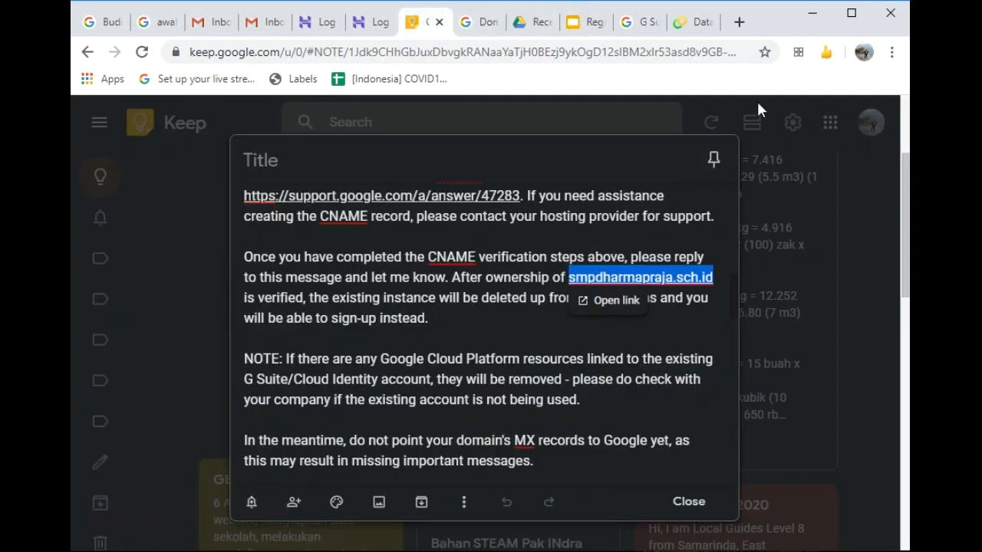
pyautogui.click(629, 31)
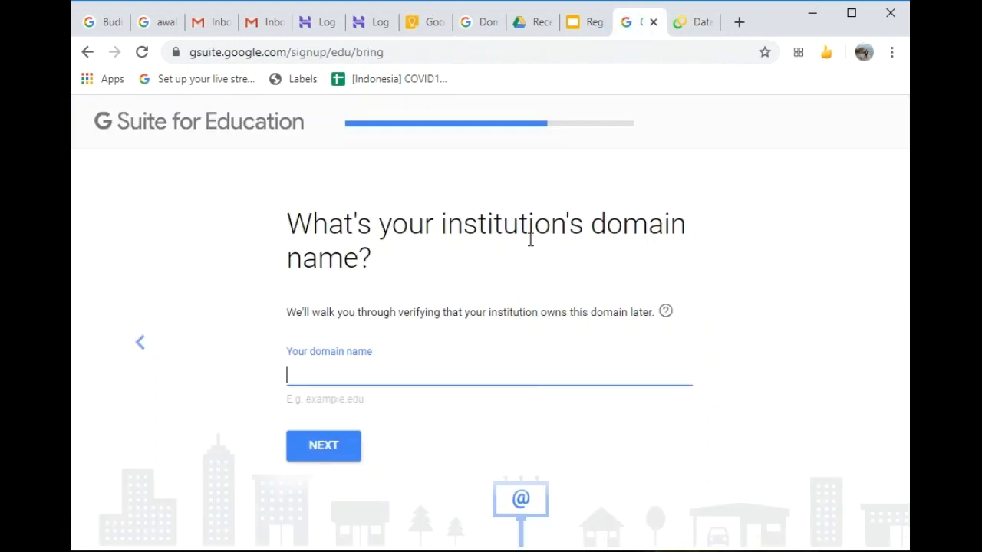
pyautogui.write('smpdharmapraja.sch.id')
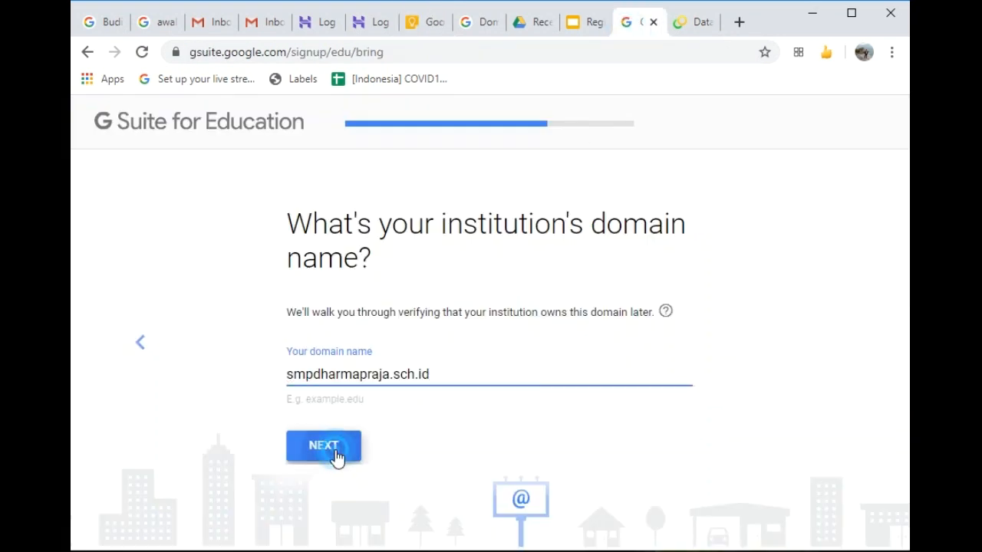
pyautogui.click(336, 458)
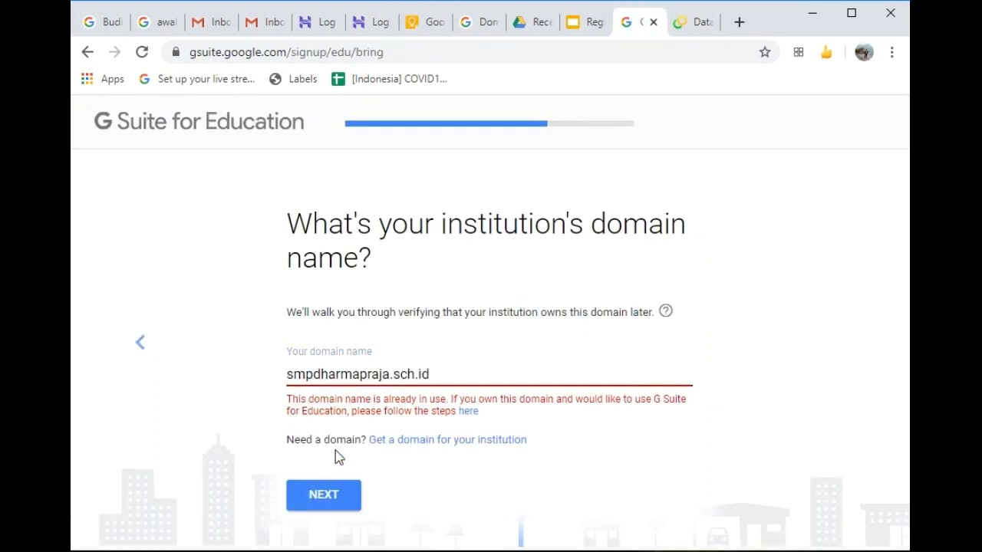